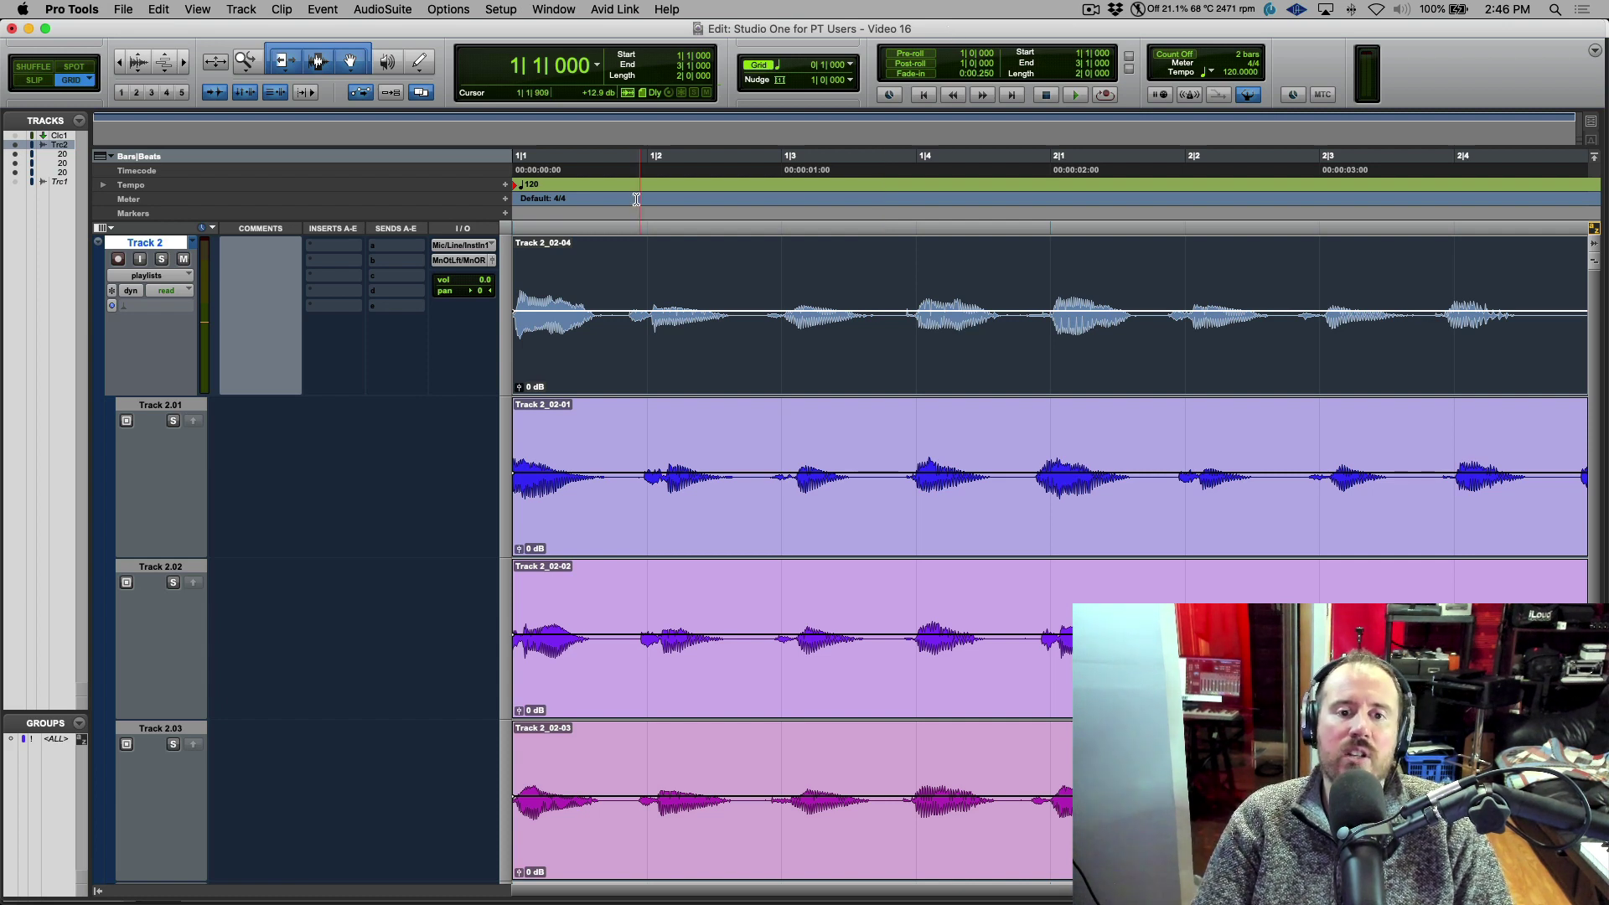
- Select the first two beats on Track 2.01, moving the selection to Track 2.03 and finally to the main Track 2 playlist
{"action": "left_click", "coordinate": [764, 448], "text": "shift"}
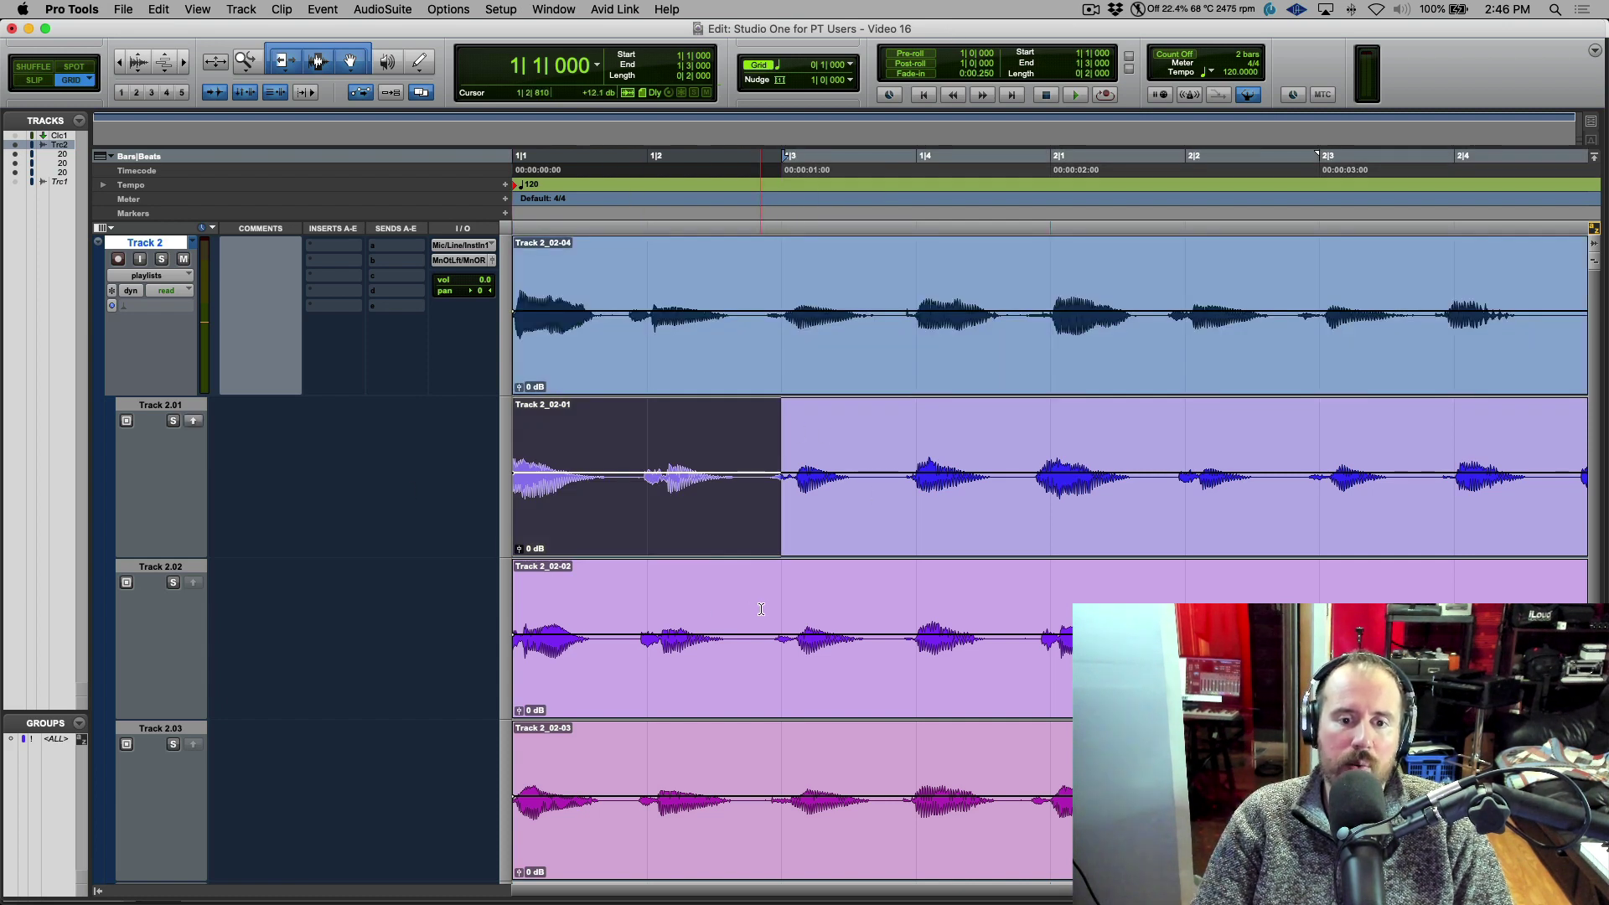
{"action": "key", "text": "semicolon"}
{"action": "left_click_drag", "start_coordinate": [718, 742], "coordinate": [388, 765]}
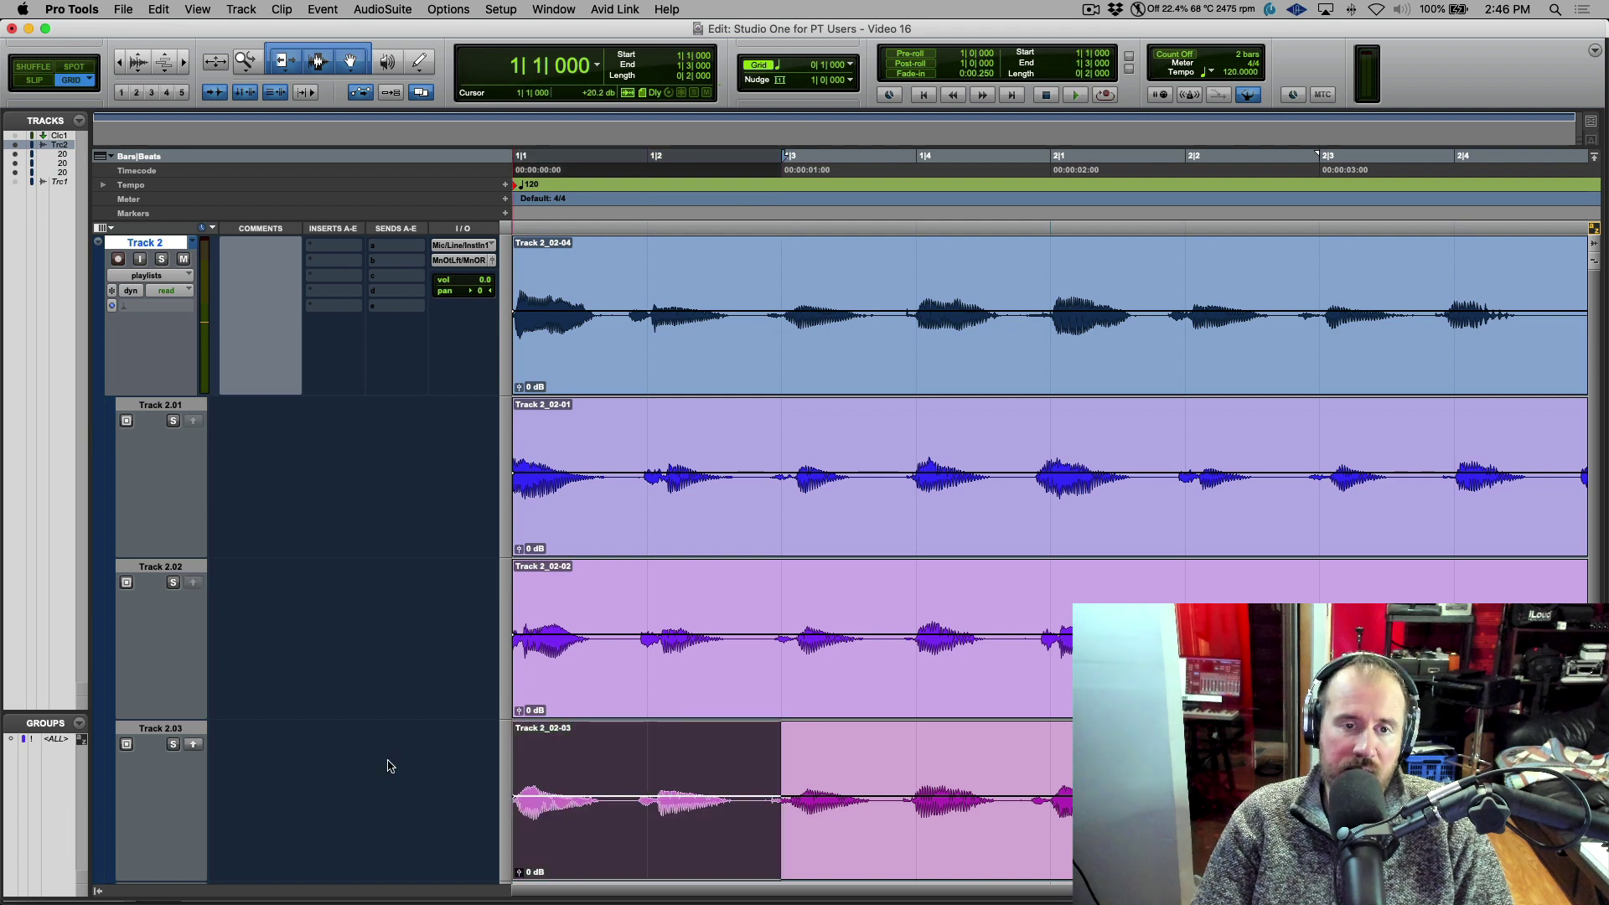
{"action": "left_click_drag", "start_coordinate": [765, 274], "coordinate": [507, 281]}
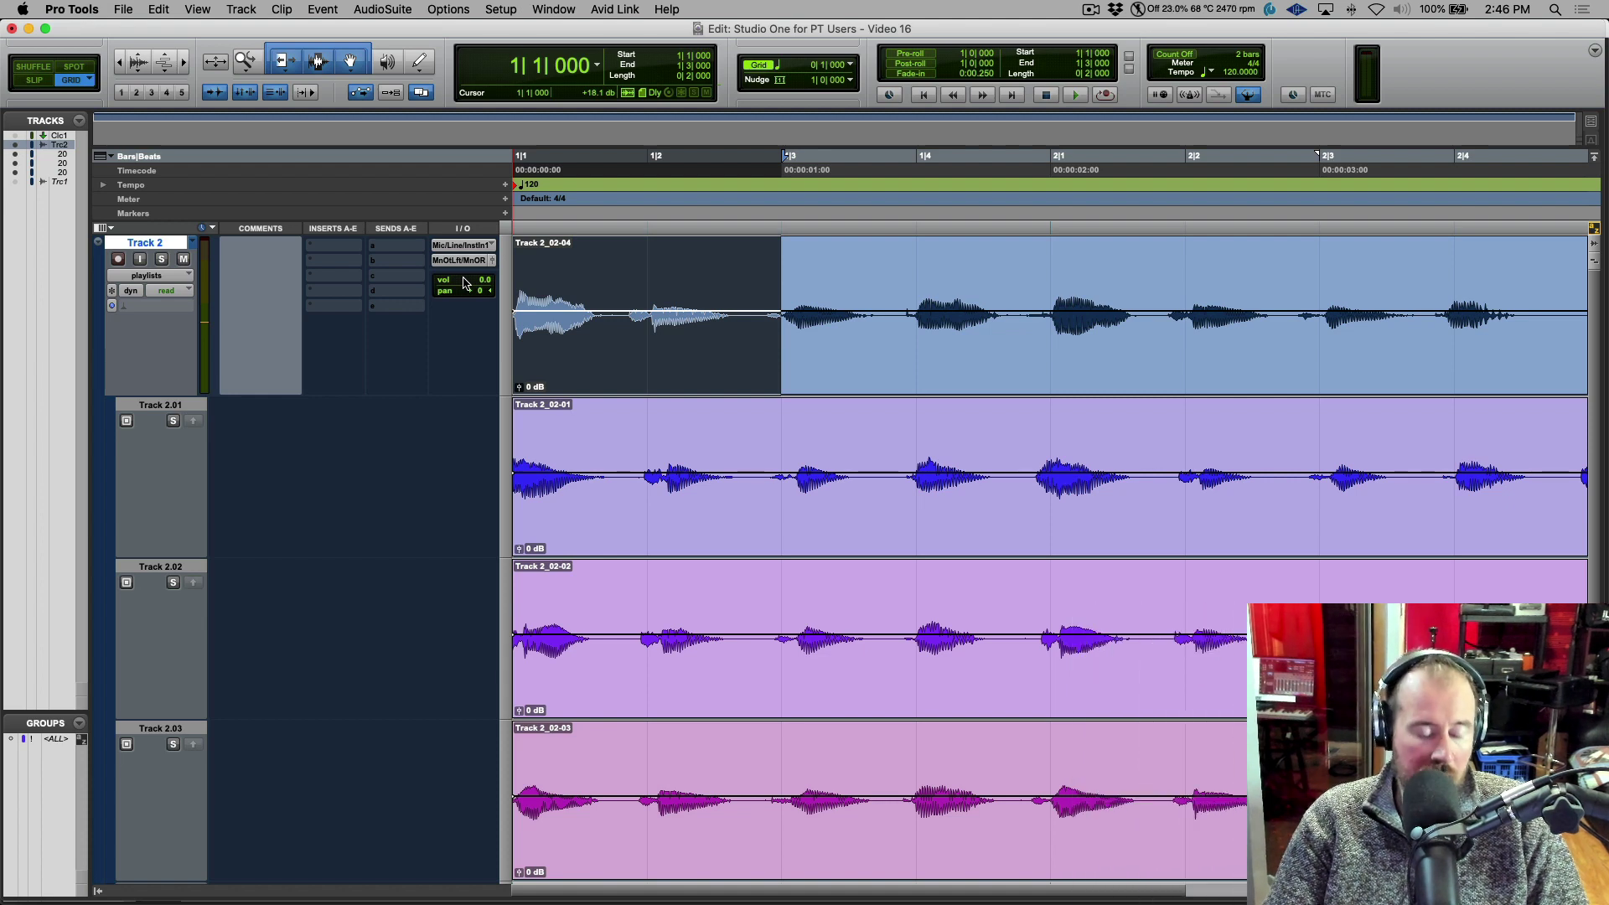
- Switch to Studio One and select Track 2's take layers one after another, from Take 1 down to Take 4
{"action": "key", "text": "super+Tab"}
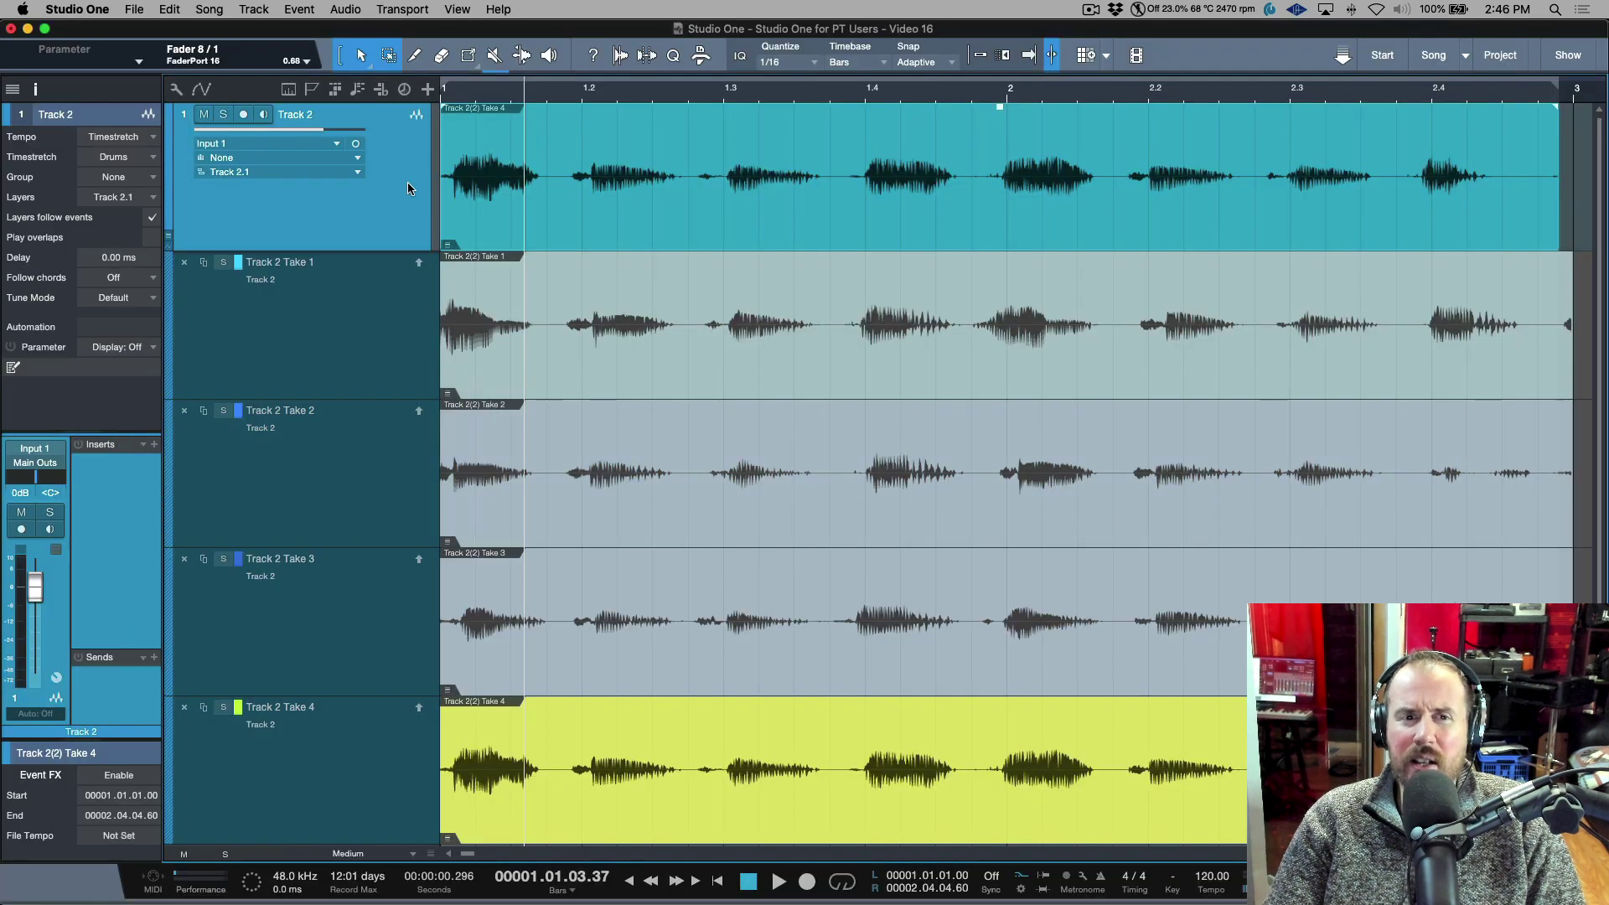
{"action": "left_click", "coordinate": [402, 337]}
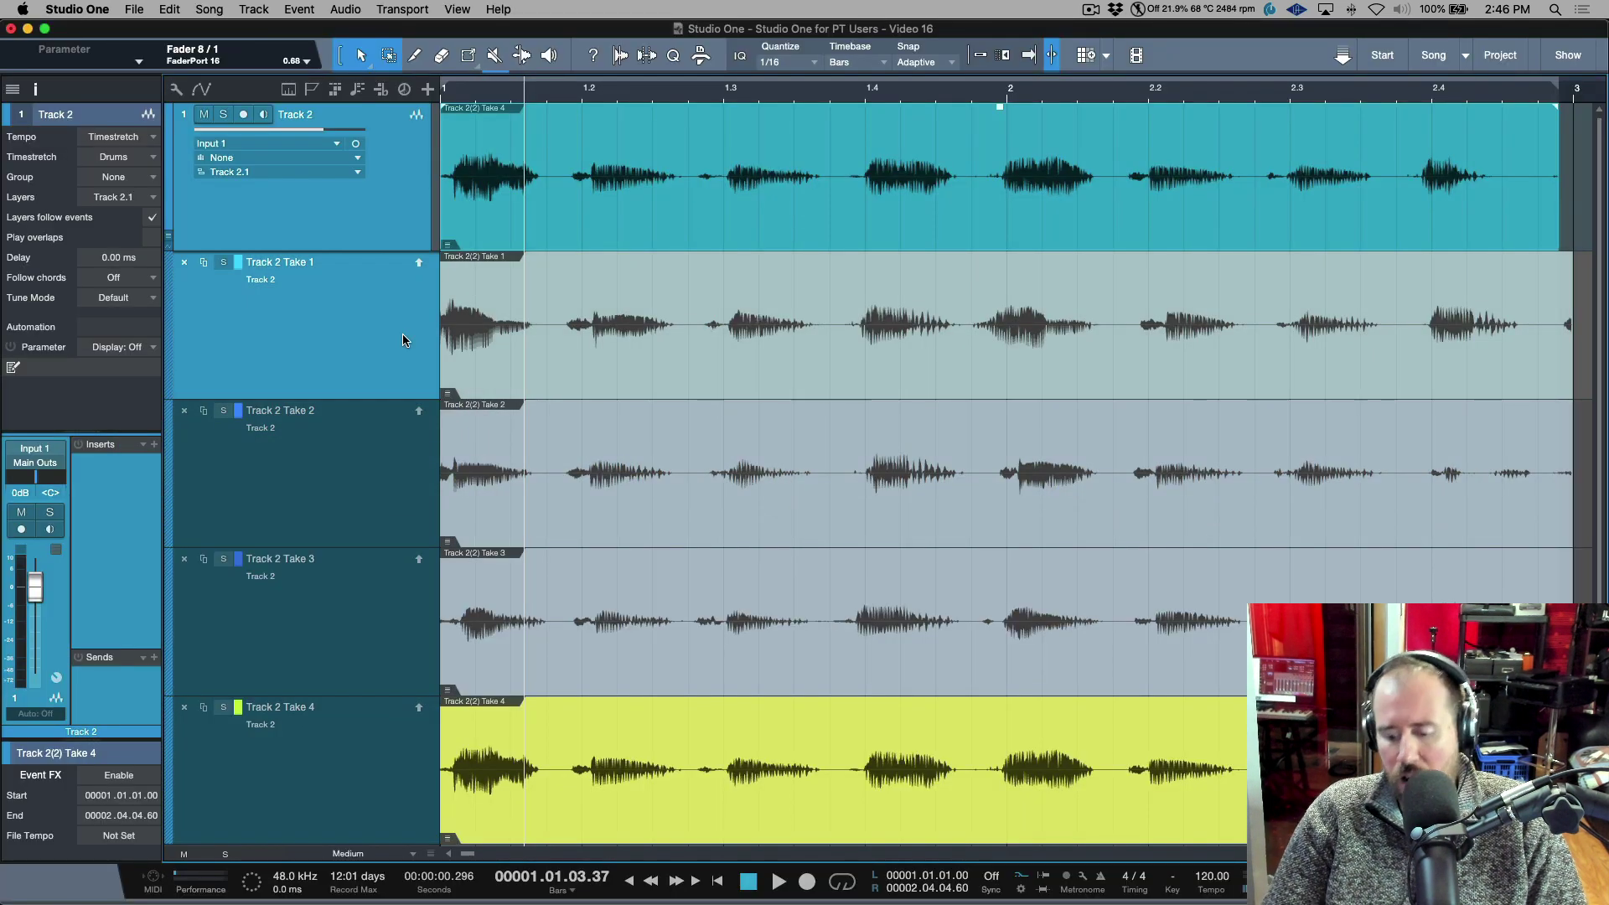
{"action": "key", "text": "Down"}
{"action": "key", "text": "Down"}
{"action": "key", "text": "Down"}
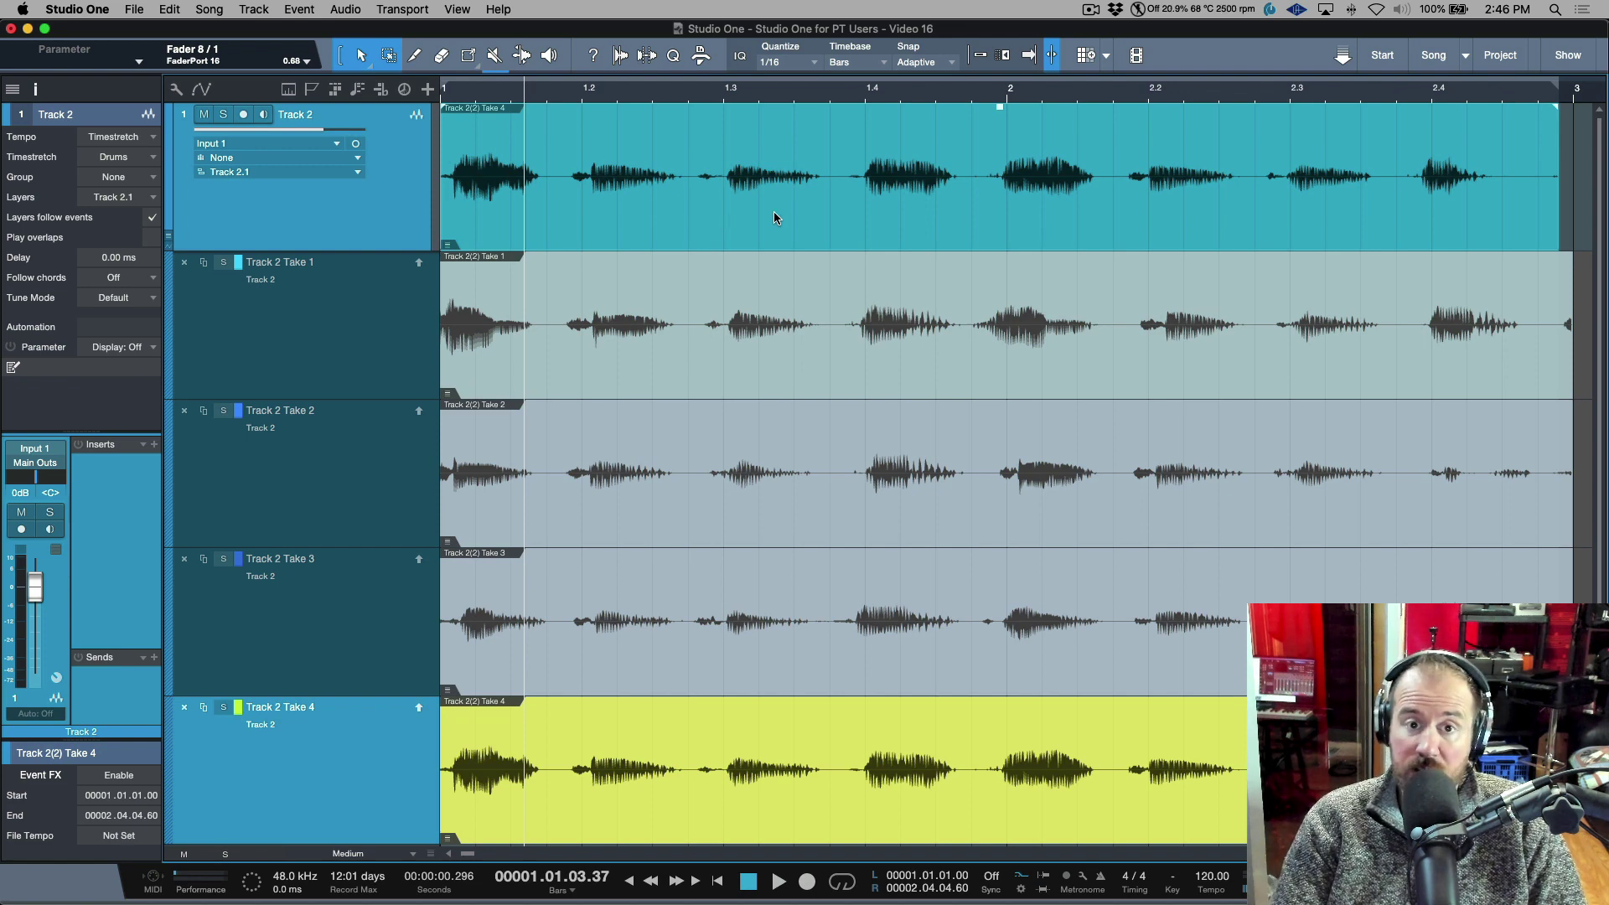
- Delete the Take 4 event from the main Track 2 lane and undo the deletion
{"action": "key", "text": "Delete"}
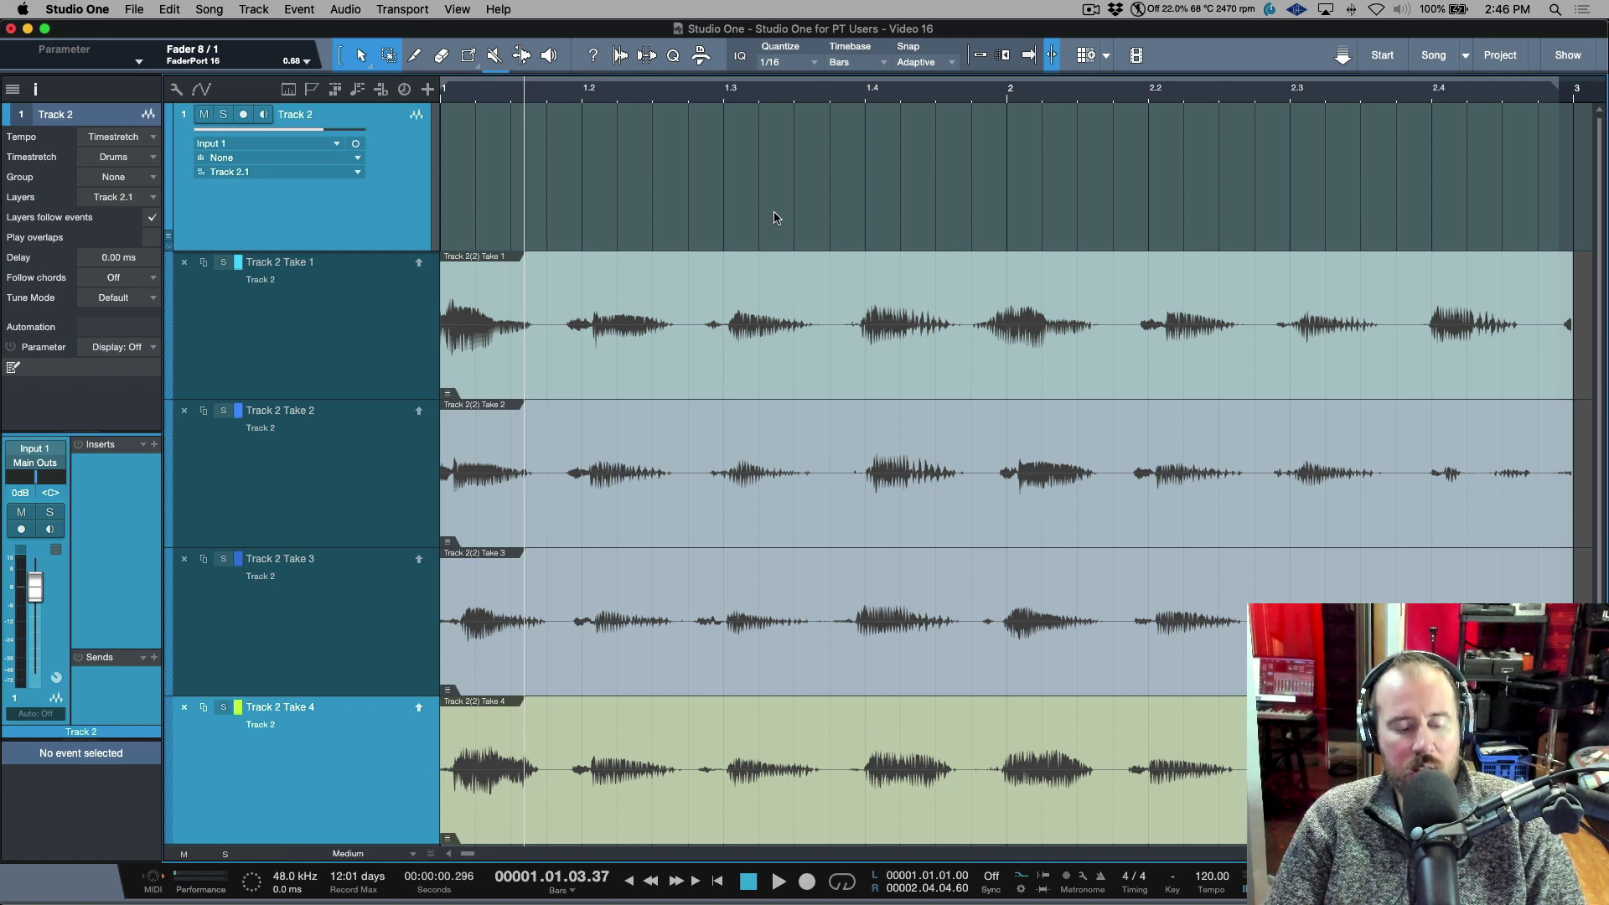
{"action": "key", "text": "super+z"}
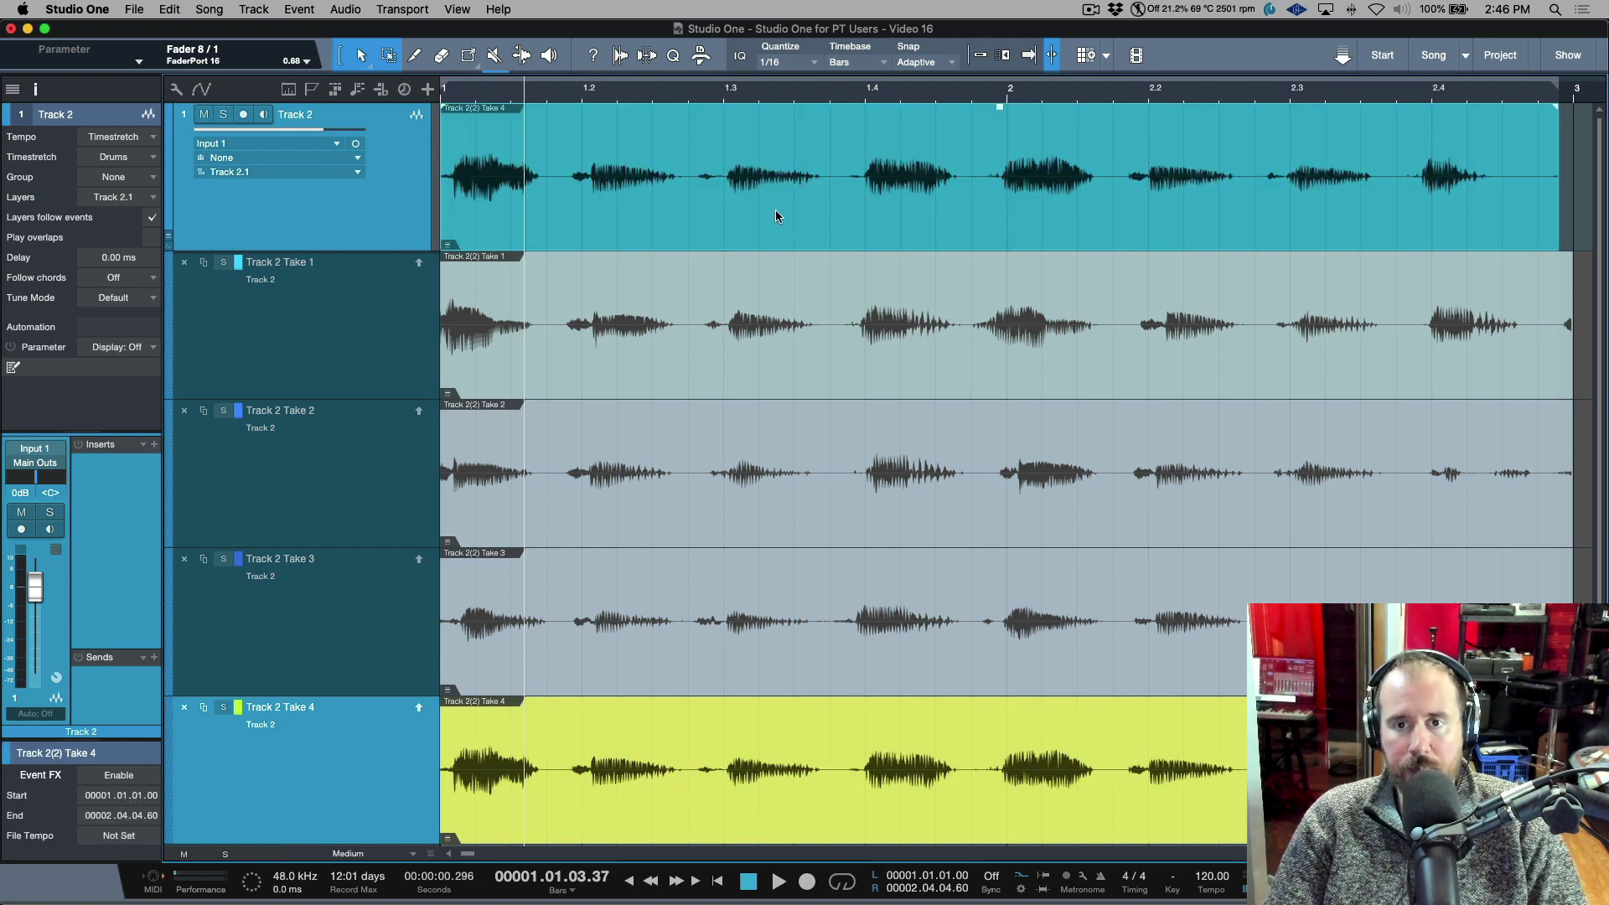
- Switch to Pro Tools, shift the main playlist clip Track 2_02-04 to start at 1|3, and undo the move
{"action": "key", "text": "super+Tab"}
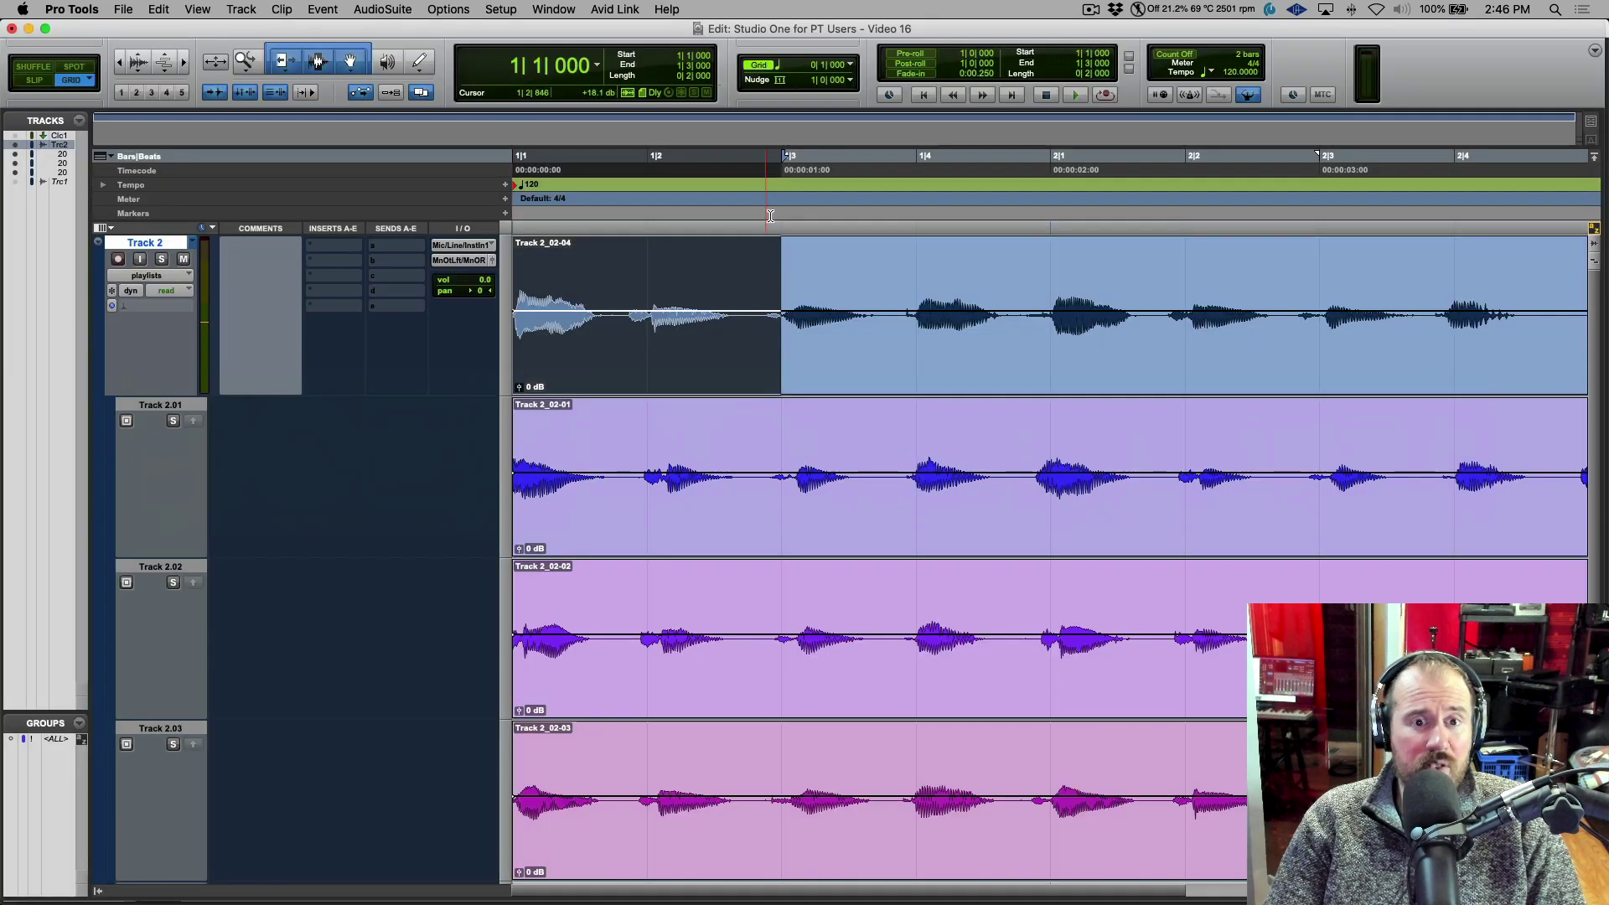
{"action": "left_click", "coordinate": [879, 371]}
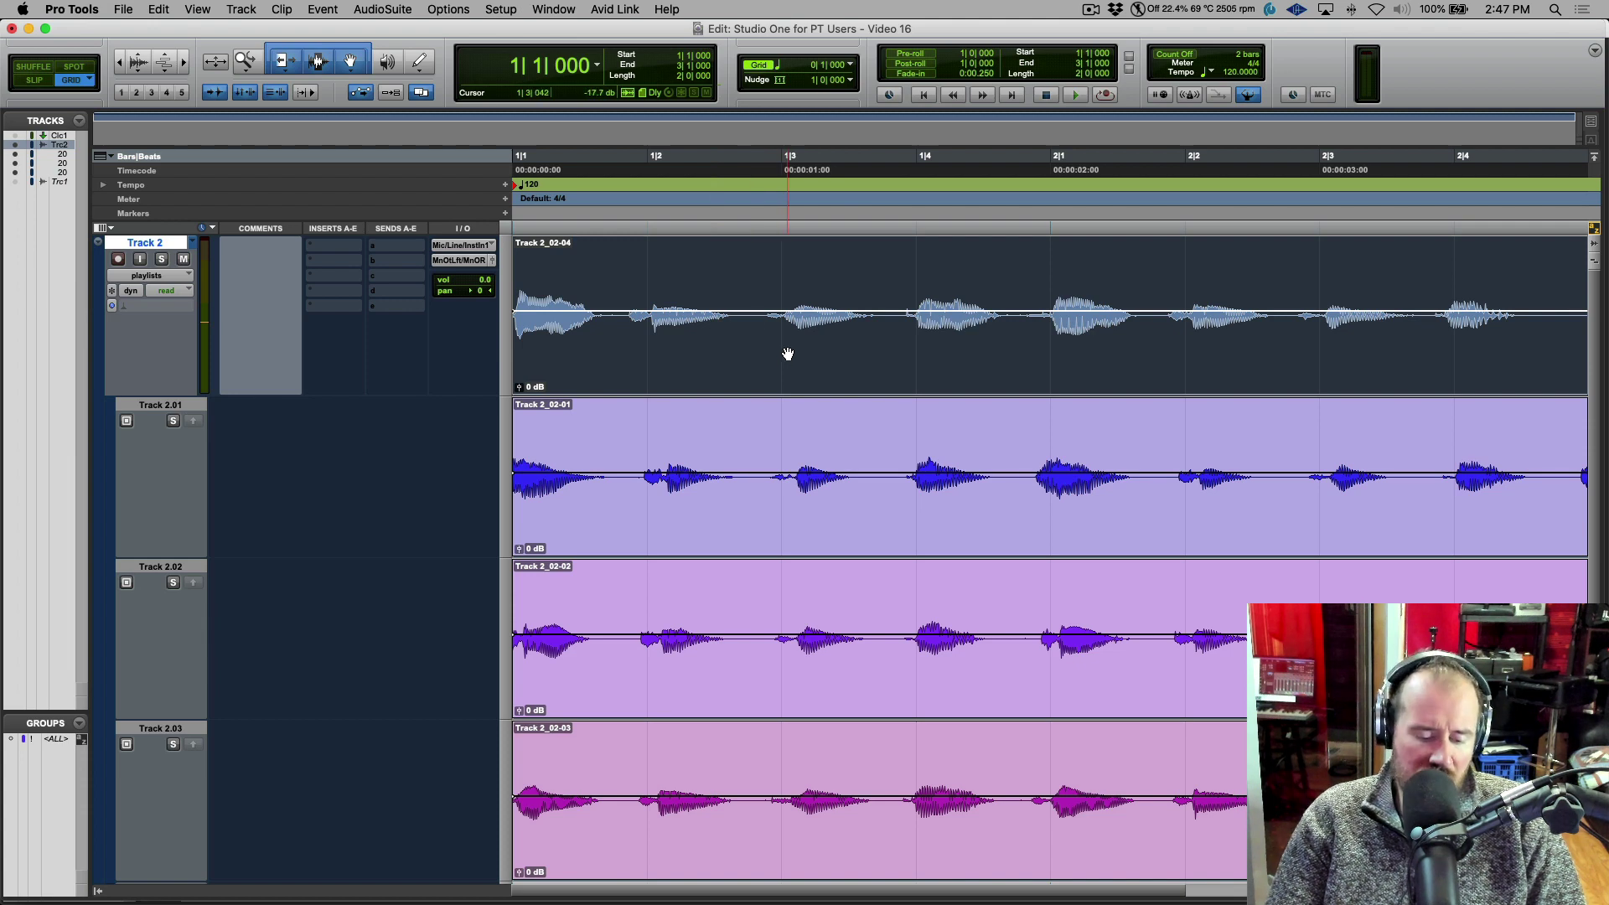
{"action": "scroll", "coordinate": [787, 354], "scroll_direction": "down", "scroll_amount": 1}
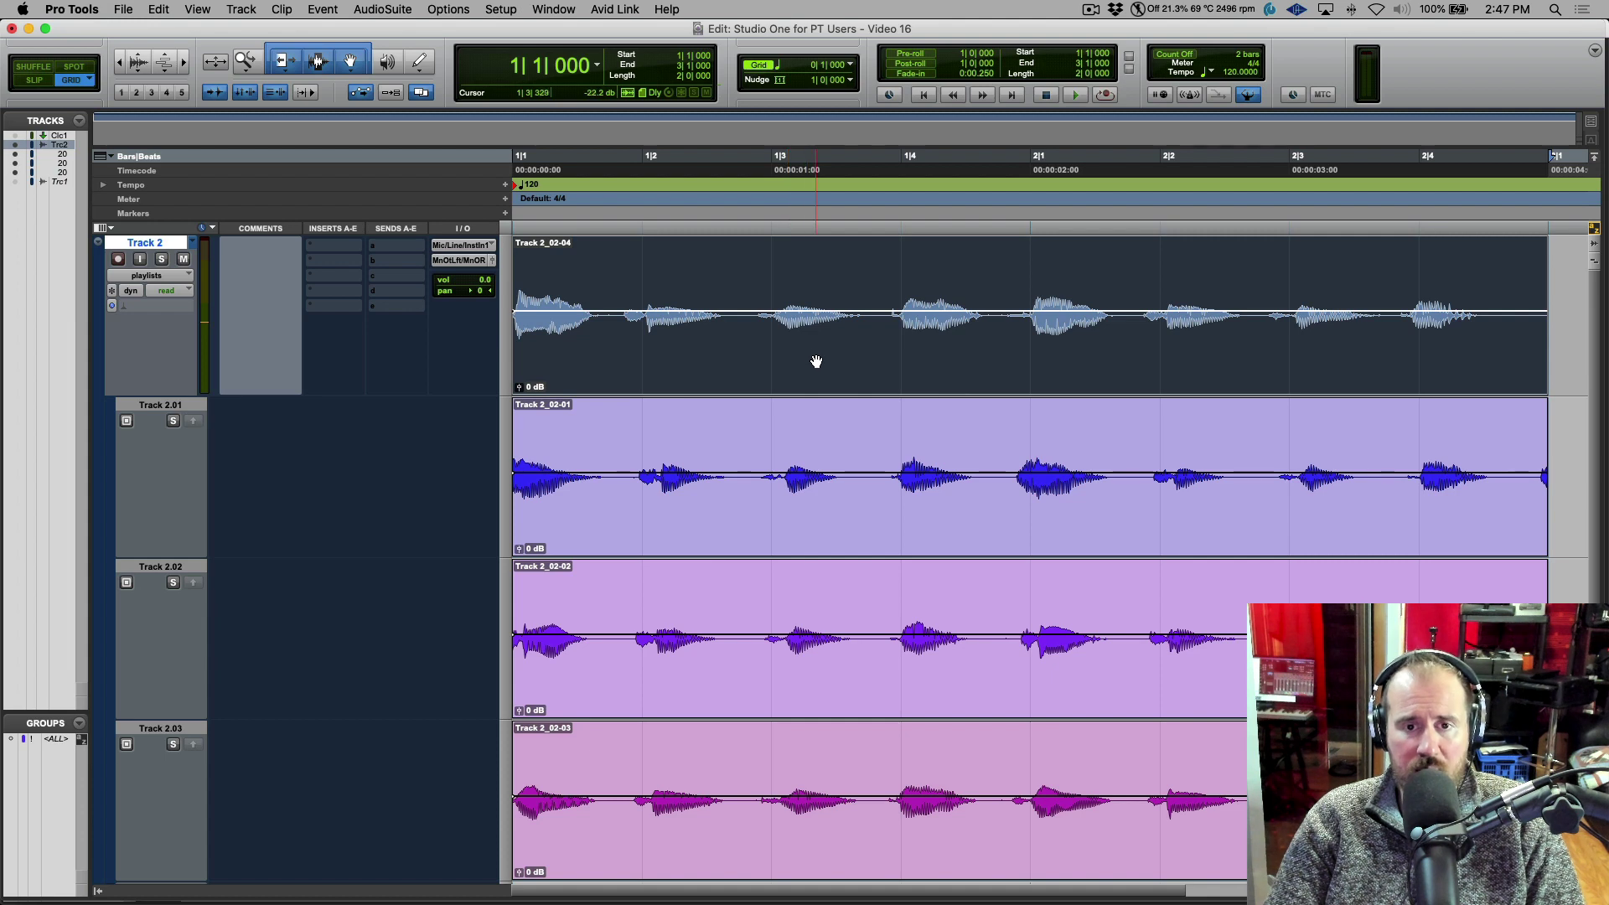
{"action": "left_click_drag", "start_coordinate": [816, 361], "coordinate": [1006, 362]}
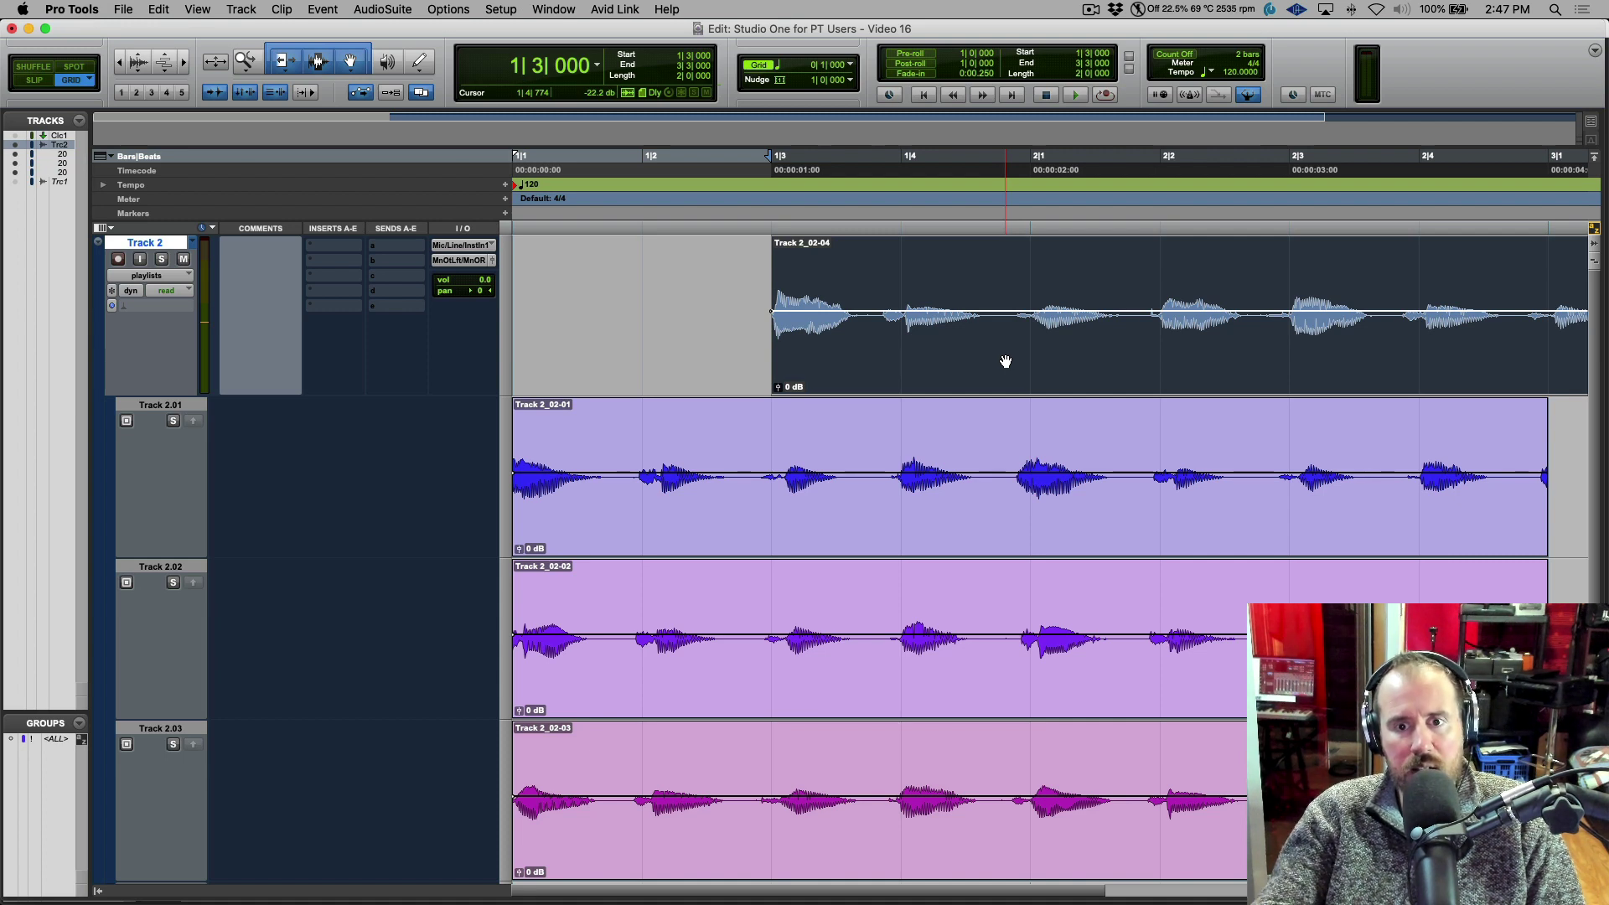
{"action": "key", "text": "super+z"}
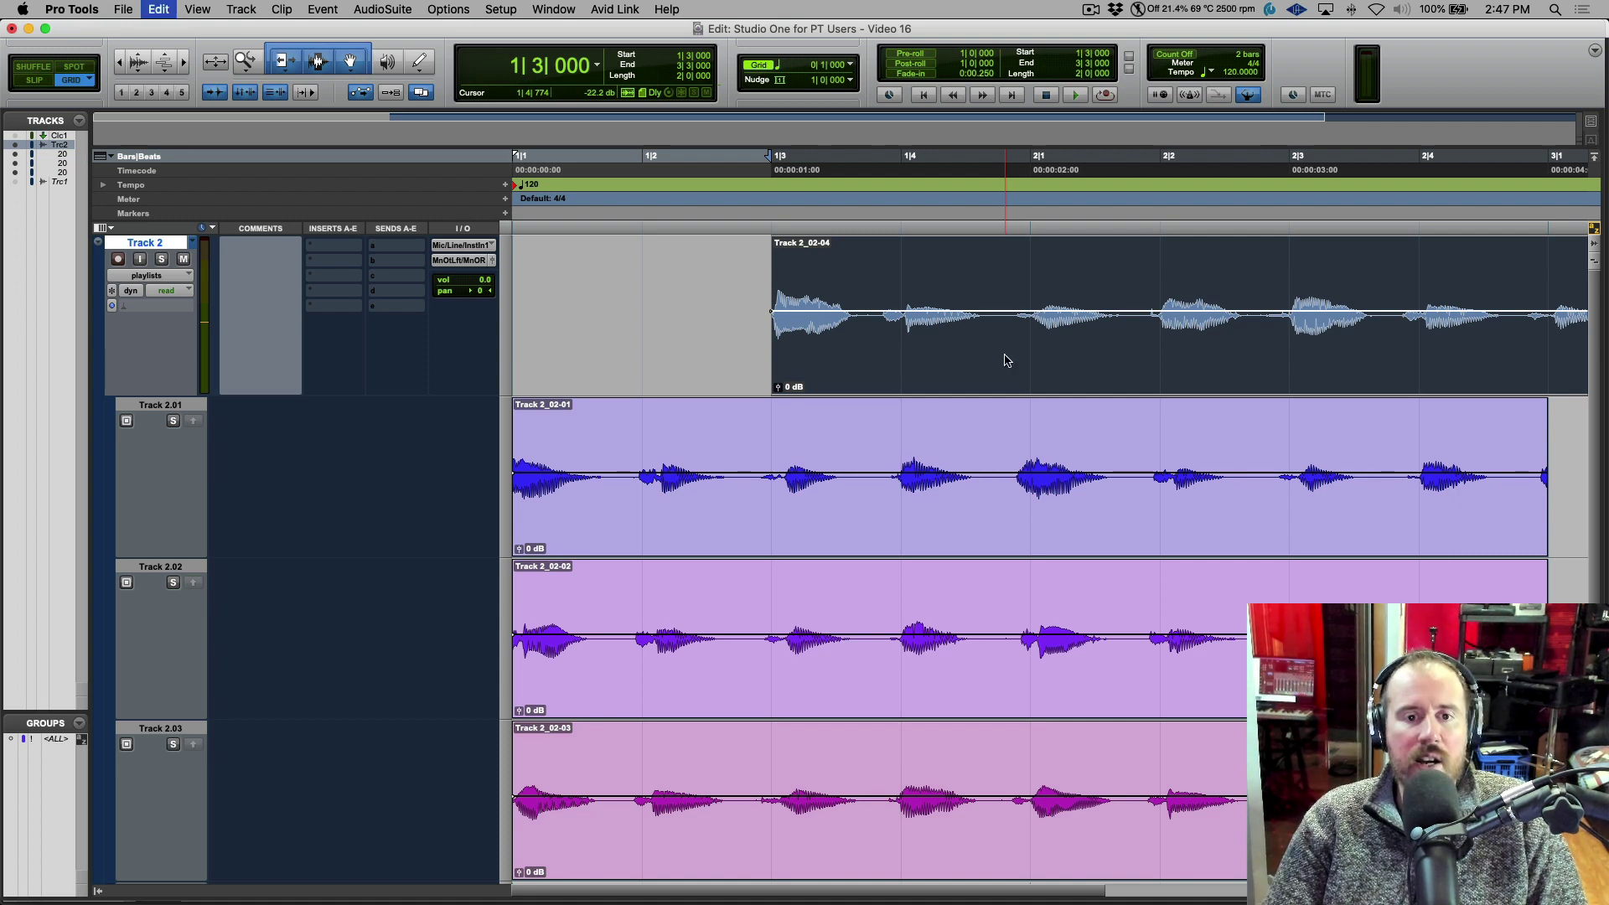
- Select the clips on the main playlist and all its alternates, shift them together, and undo the move
{"action": "left_click_drag", "start_coordinate": [1562, 300], "coordinate": [524, 774]}
{"action": "left_click_drag", "start_coordinate": [699, 382], "coordinate": [820, 382]}
{"action": "key", "text": "super+z"}
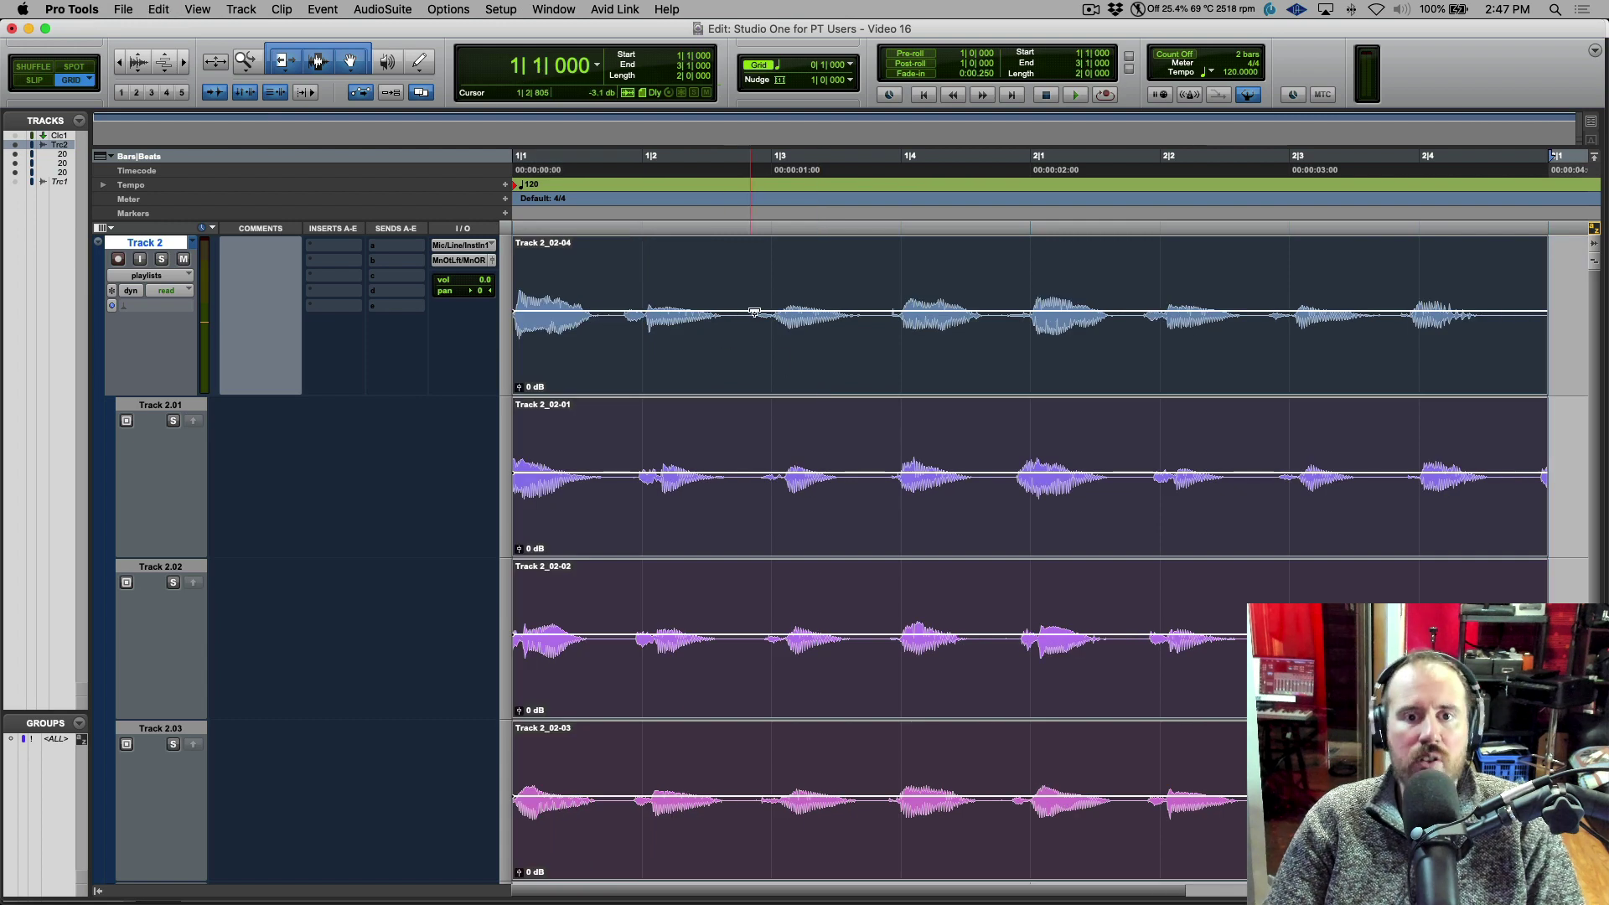
- Select only the main playlist clip, reposition it at 1|3 without the alternate playlists, and undo the change
{"action": "left_click", "coordinate": [742, 268]}
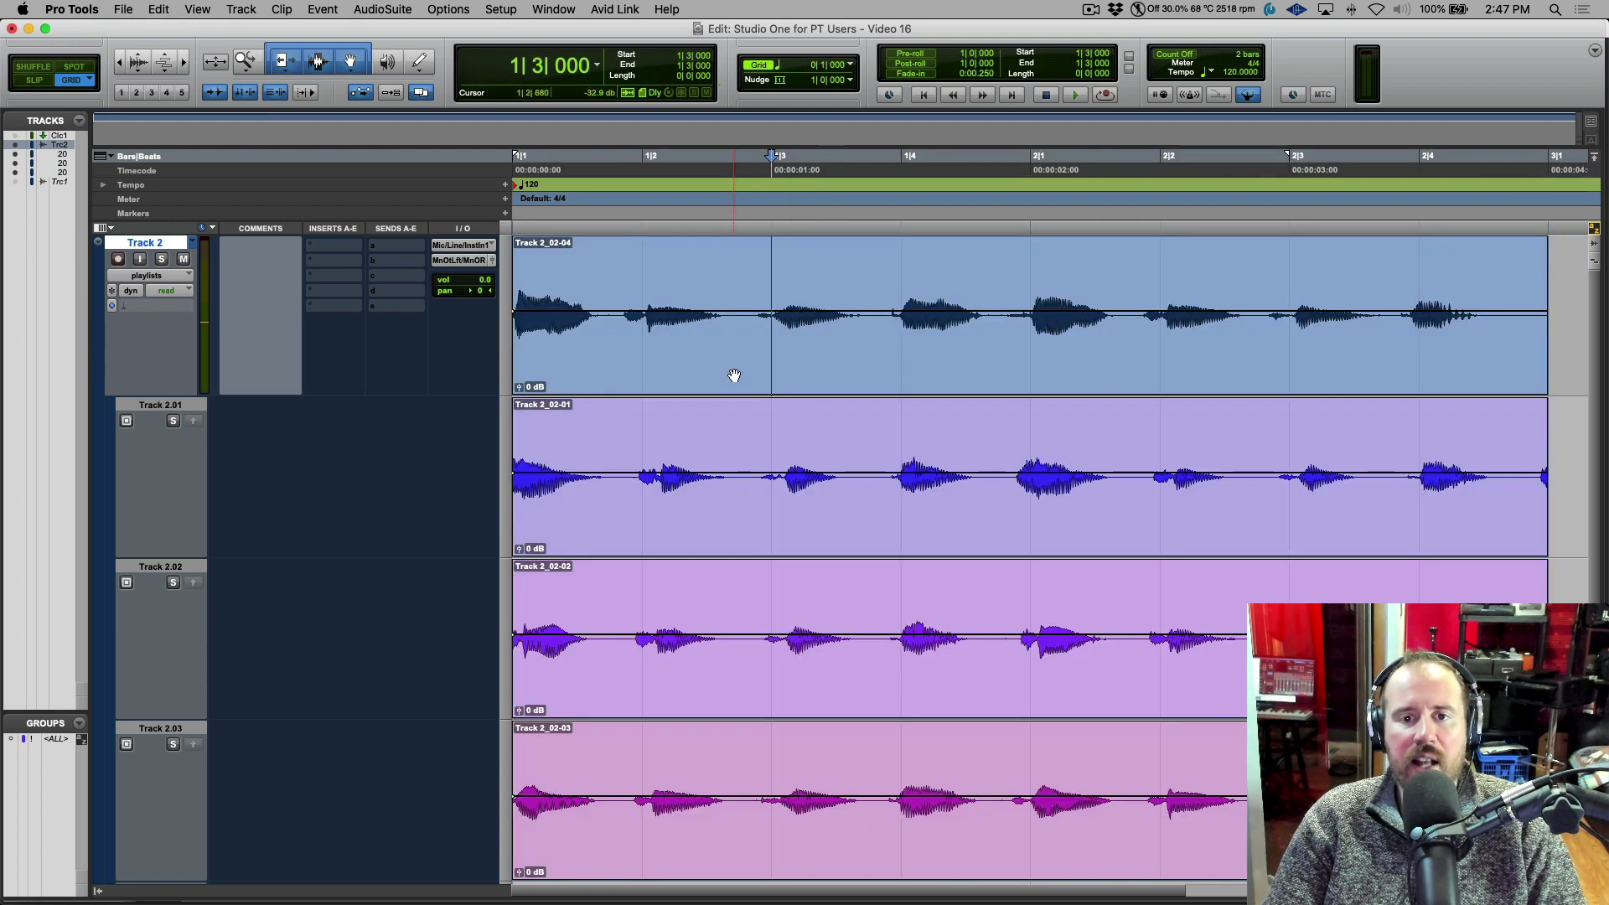
{"action": "left_click_drag", "start_coordinate": [734, 376], "coordinate": [972, 374]}
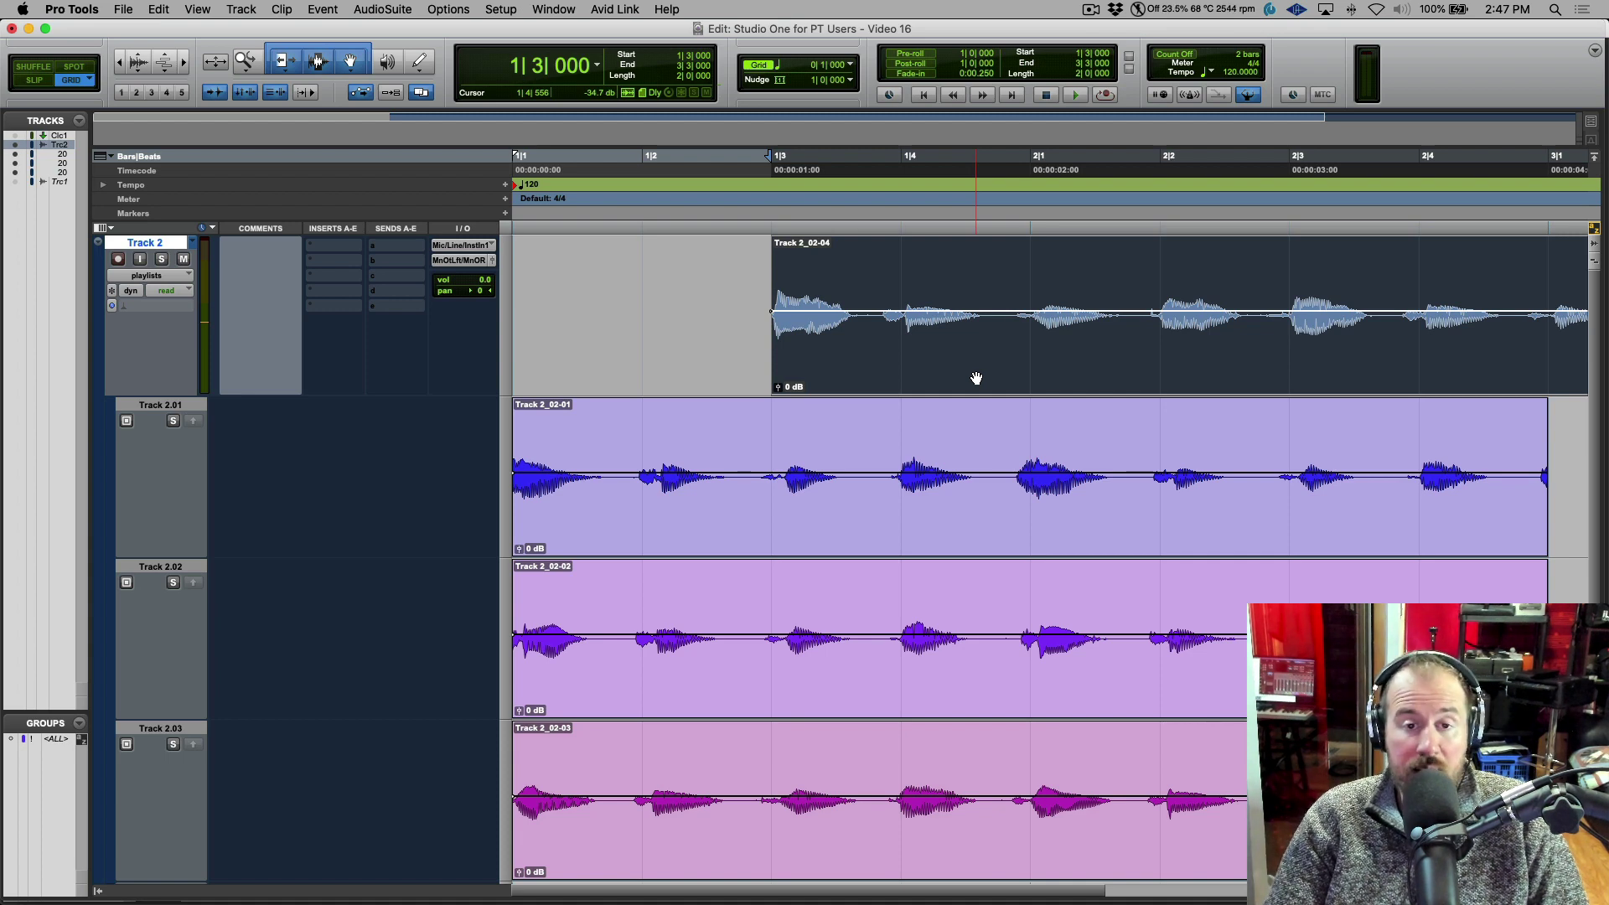
{"action": "key", "text": "super+z"}
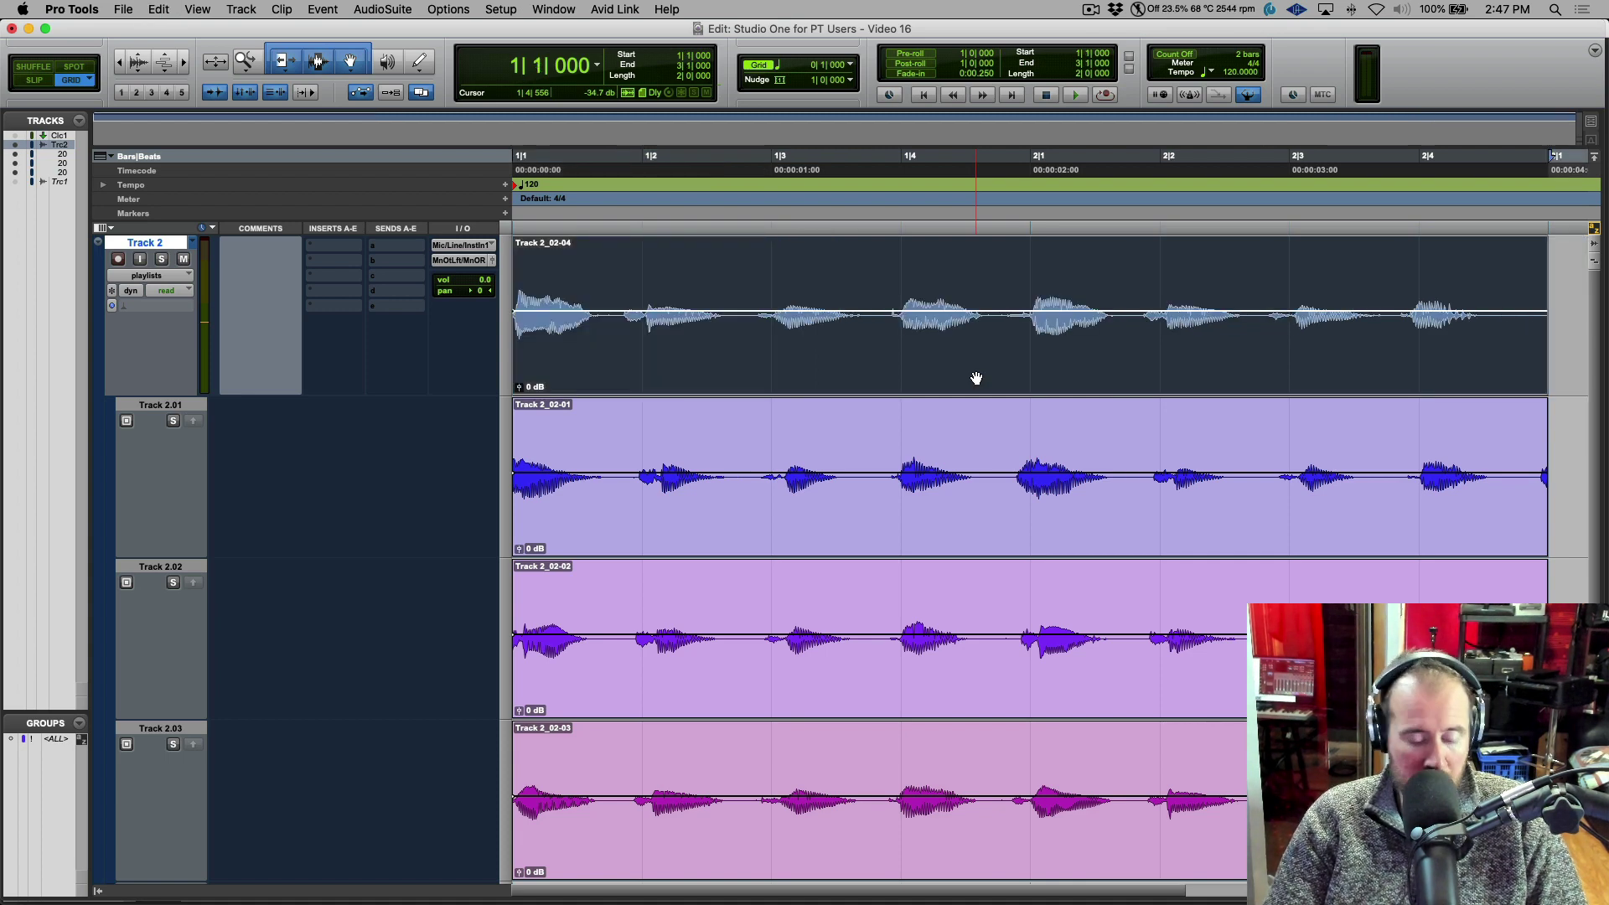
- Switch to Studio One, shift the Track 2 event with its layers to start at 1.01.02.50, and undo the move
{"action": "key", "text": "super+Tab"}
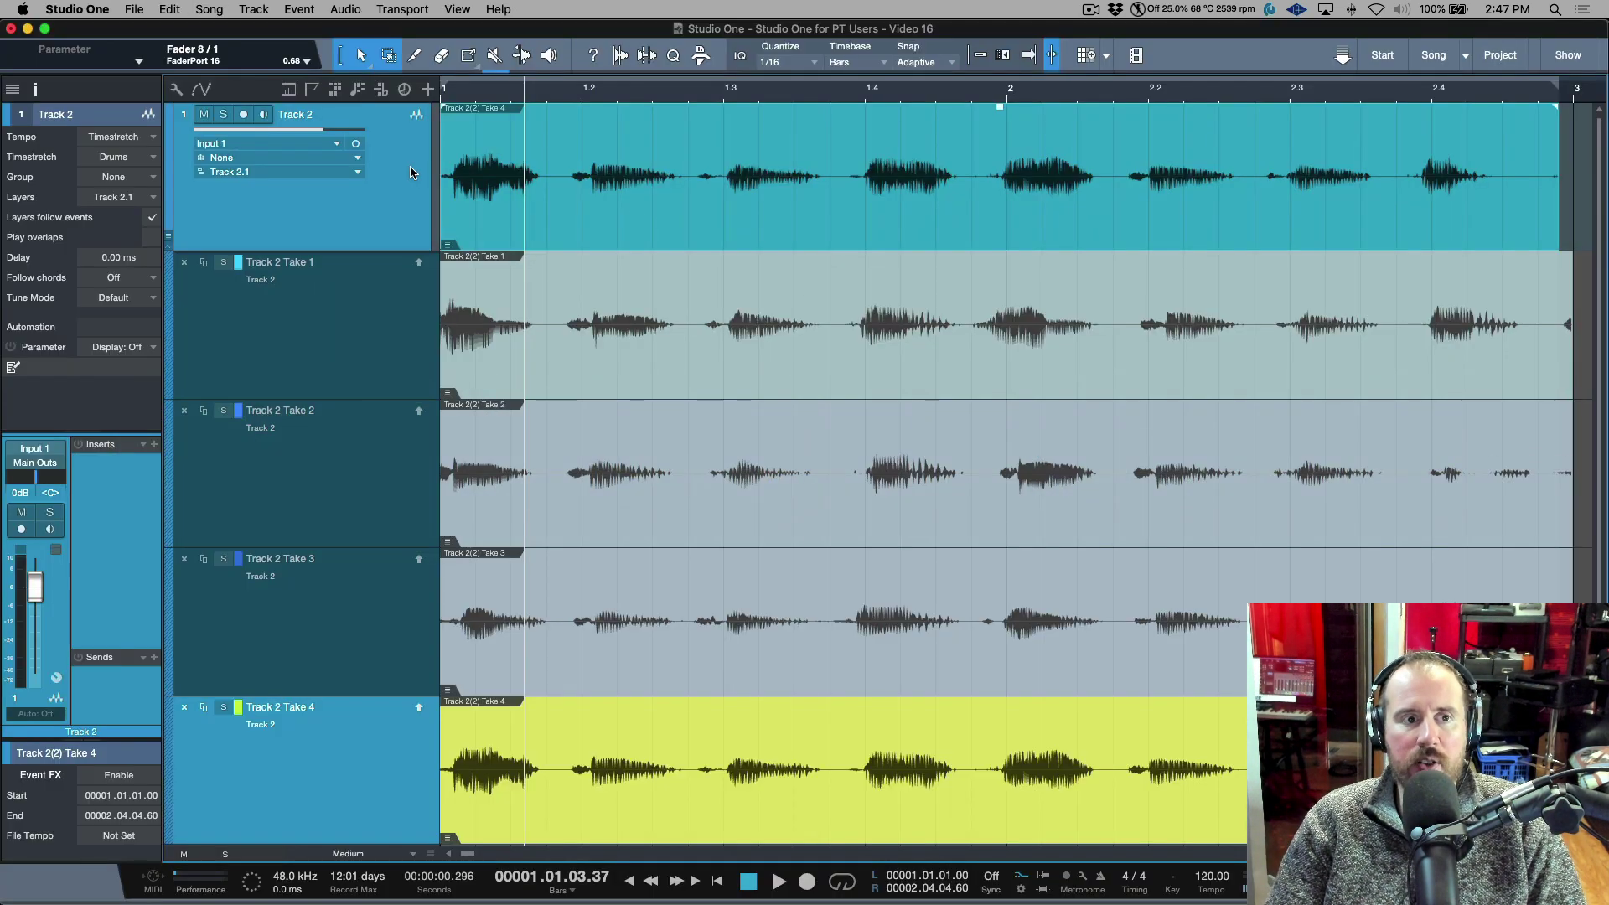
{"action": "left_click", "coordinate": [316, 217]}
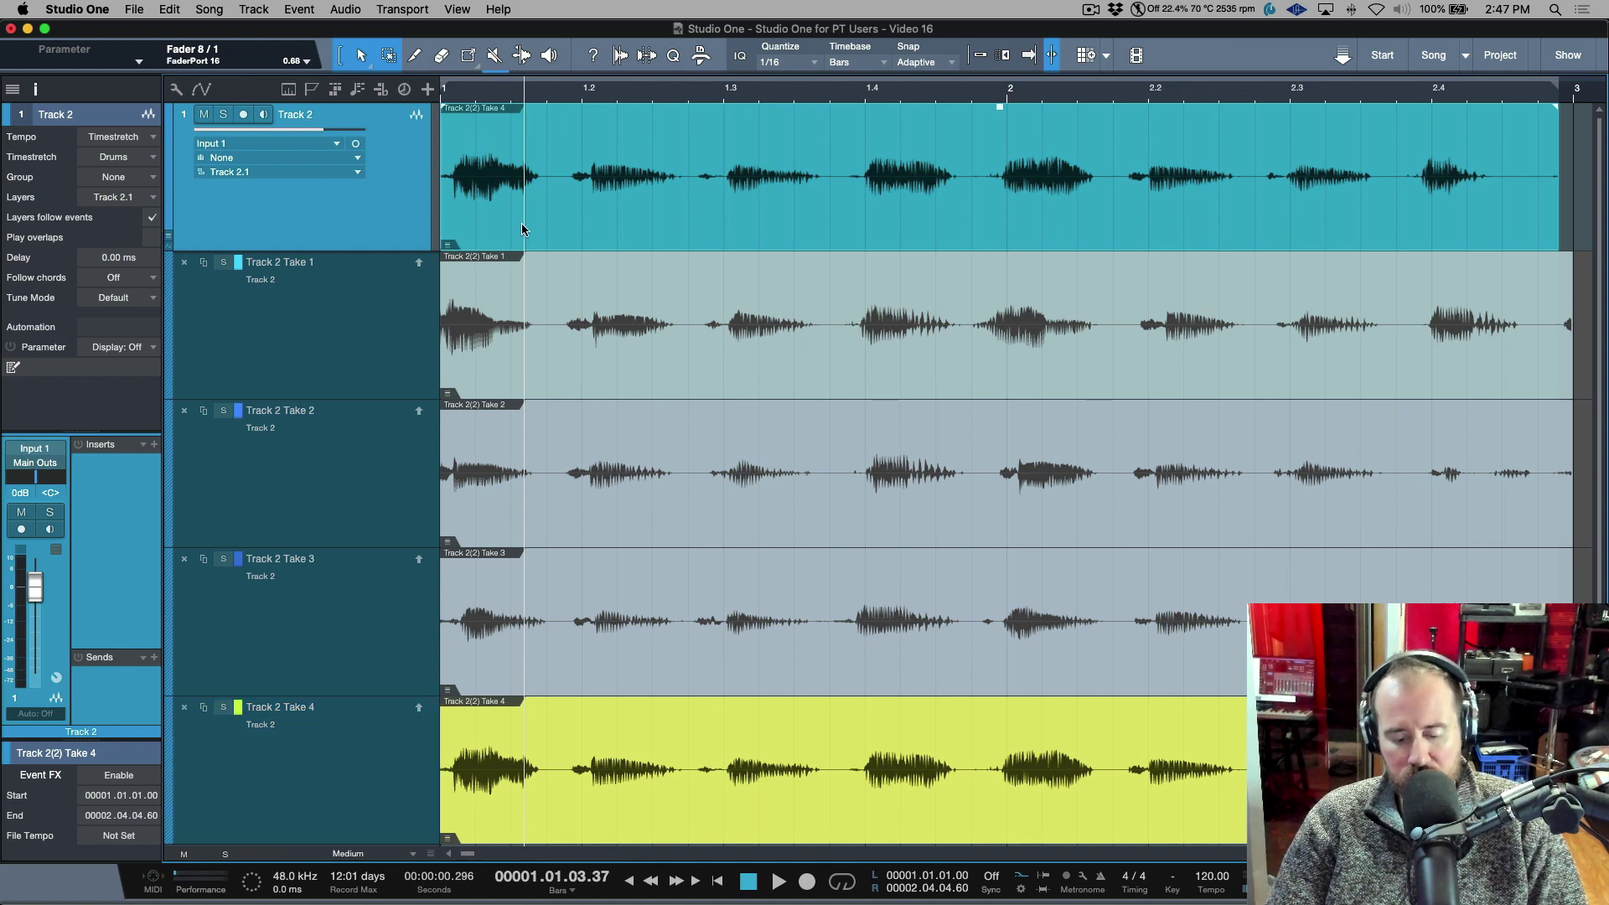
{"action": "key", "text": "e"}
{"action": "left_click_drag", "start_coordinate": [500, 216], "coordinate": [601, 221]}
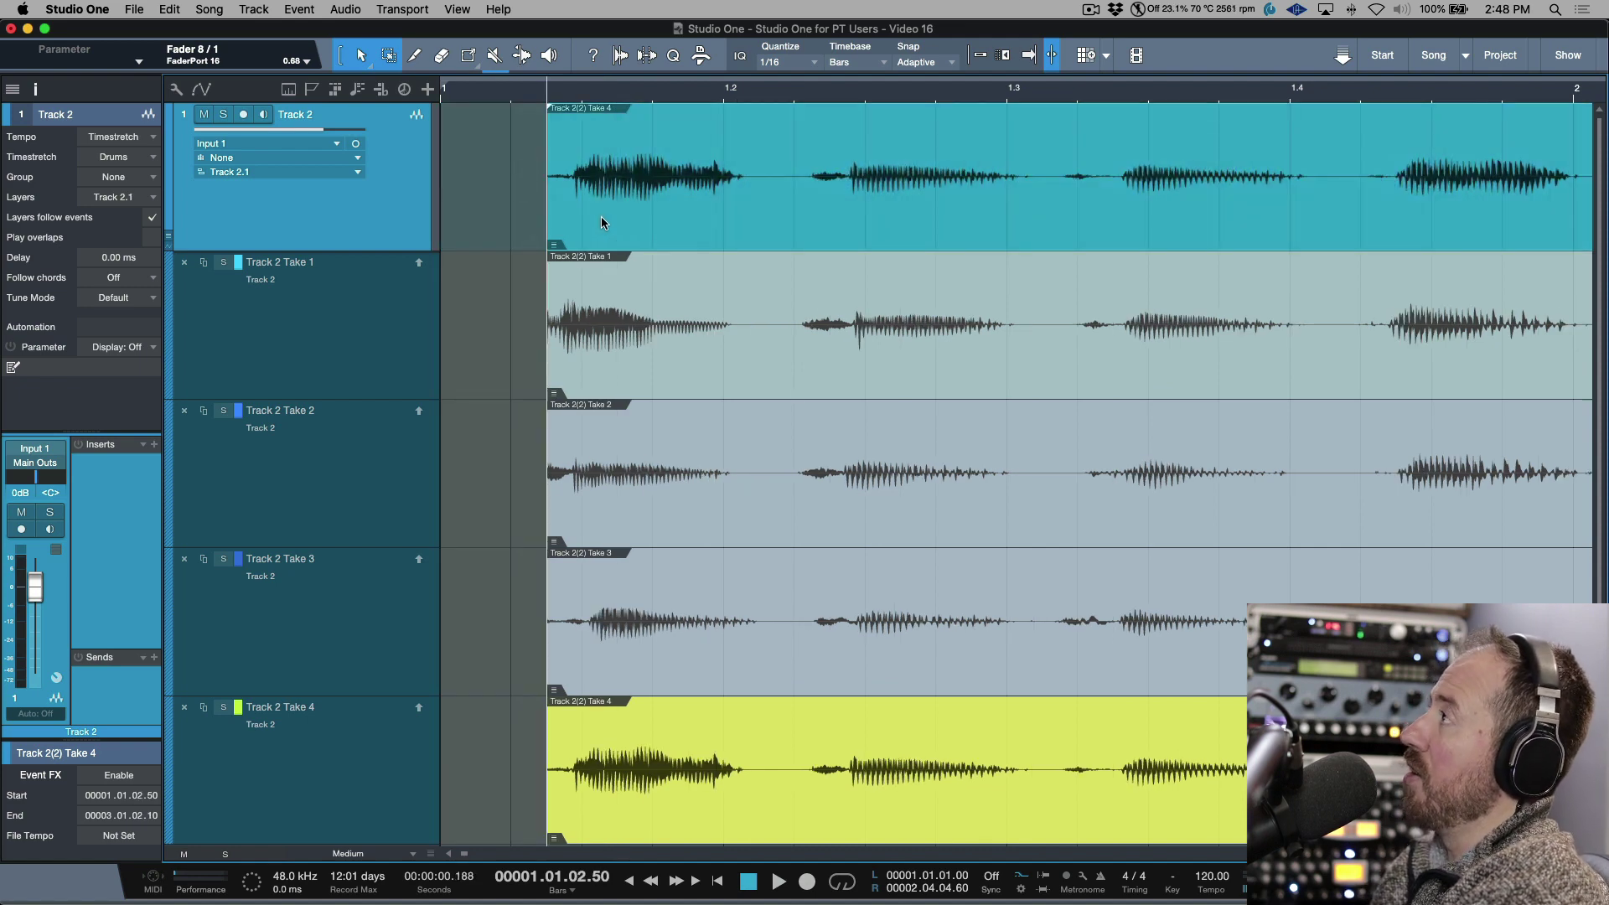
{"action": "key", "text": "super+z"}
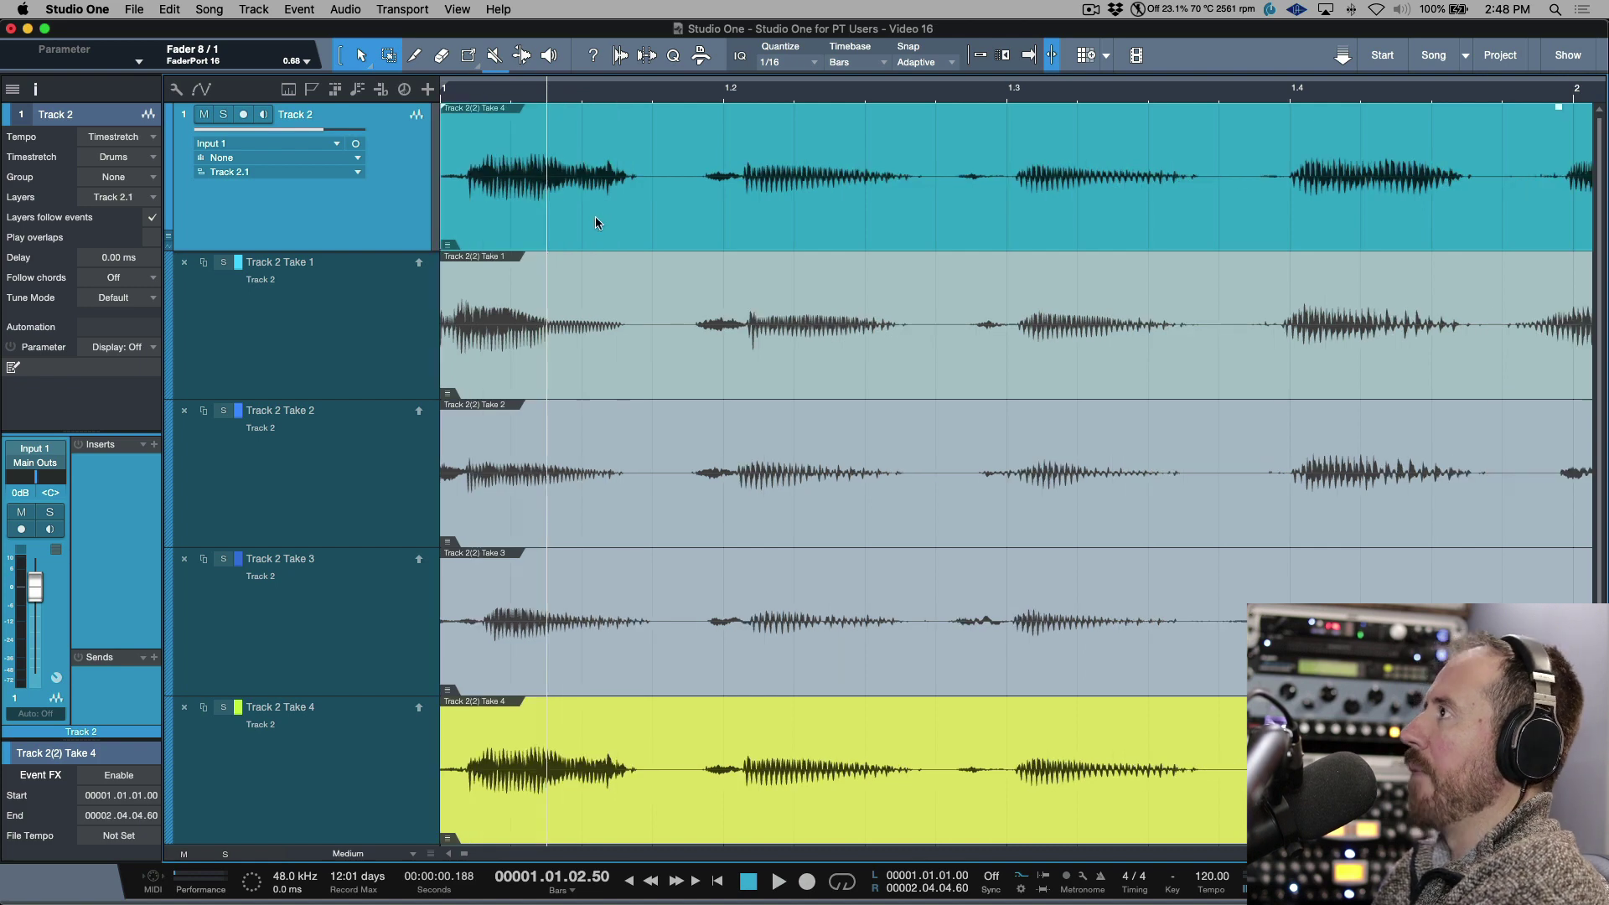
- Turn off Layers follow events for Track 2
{"action": "left_click", "coordinate": [153, 220]}
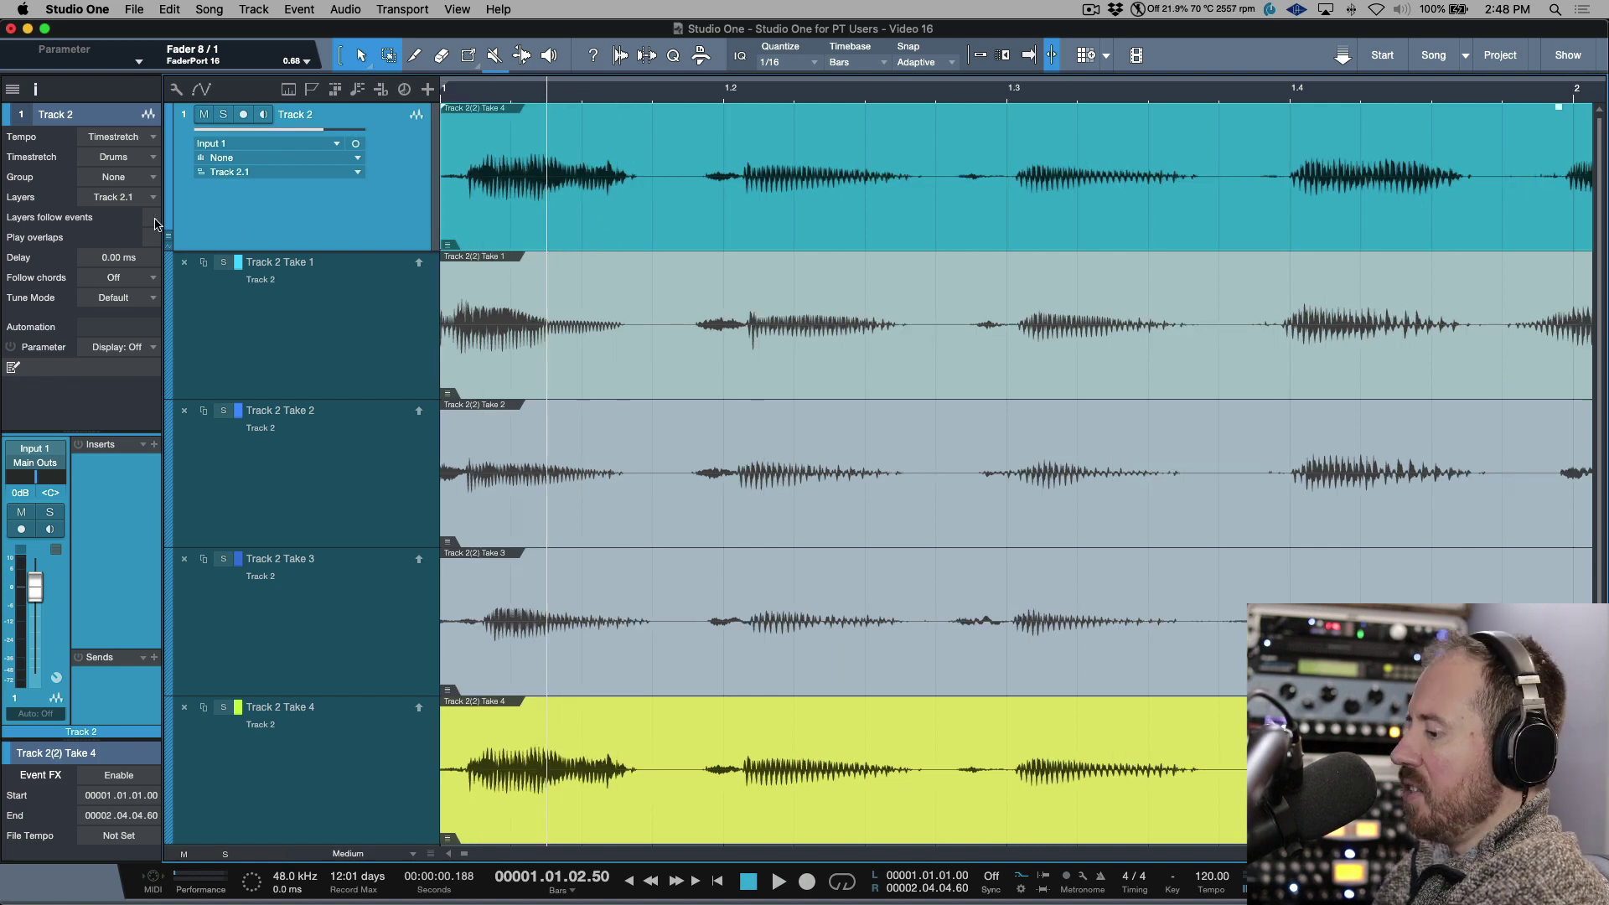
- Shift only the main Track 2 event to start at 1.04.03.91, undo the move, and return the playback cursor to the song start
{"action": "key", "text": "w"}
{"action": "key", "text": "w"}
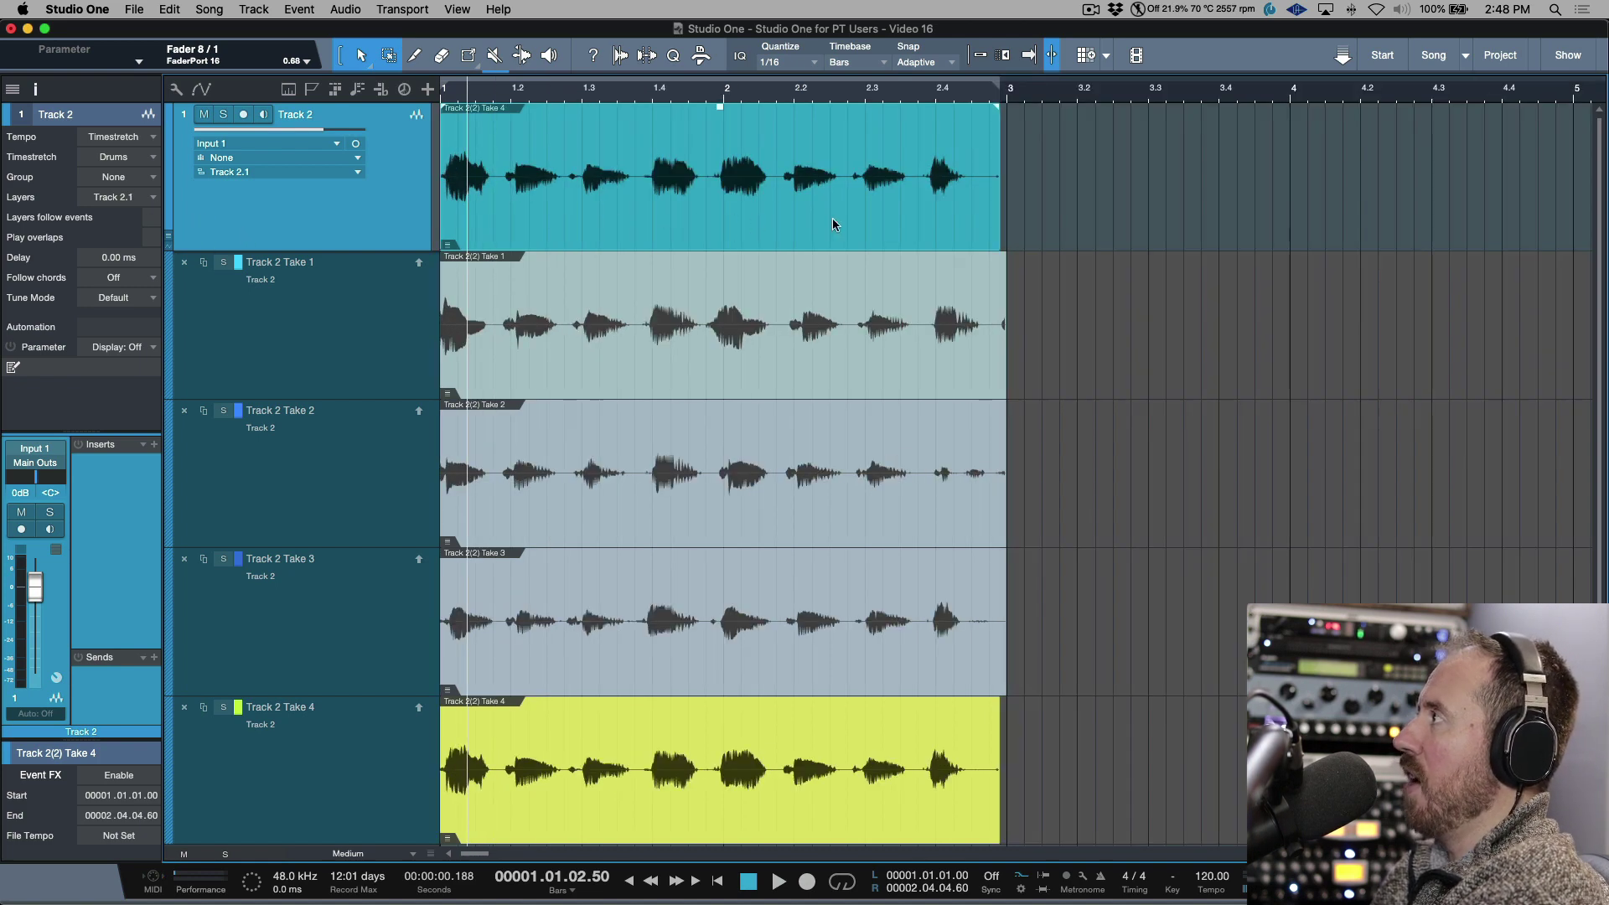
{"action": "left_click_drag", "start_coordinate": [833, 224], "coordinate": [920, 224]}
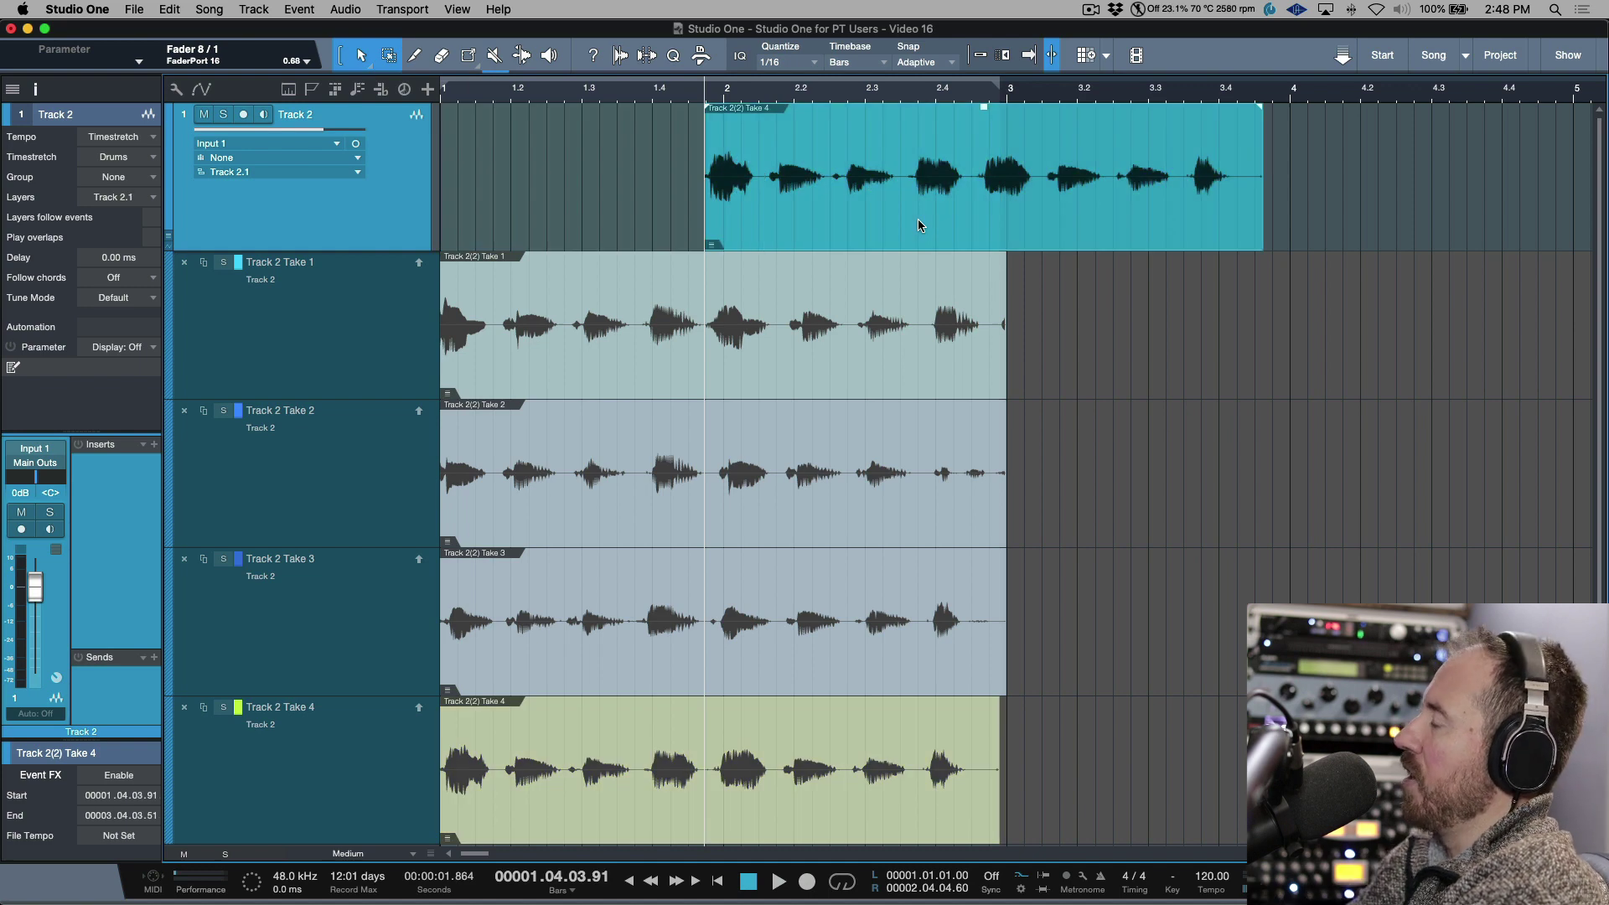
{"action": "key", "text": "super+z"}
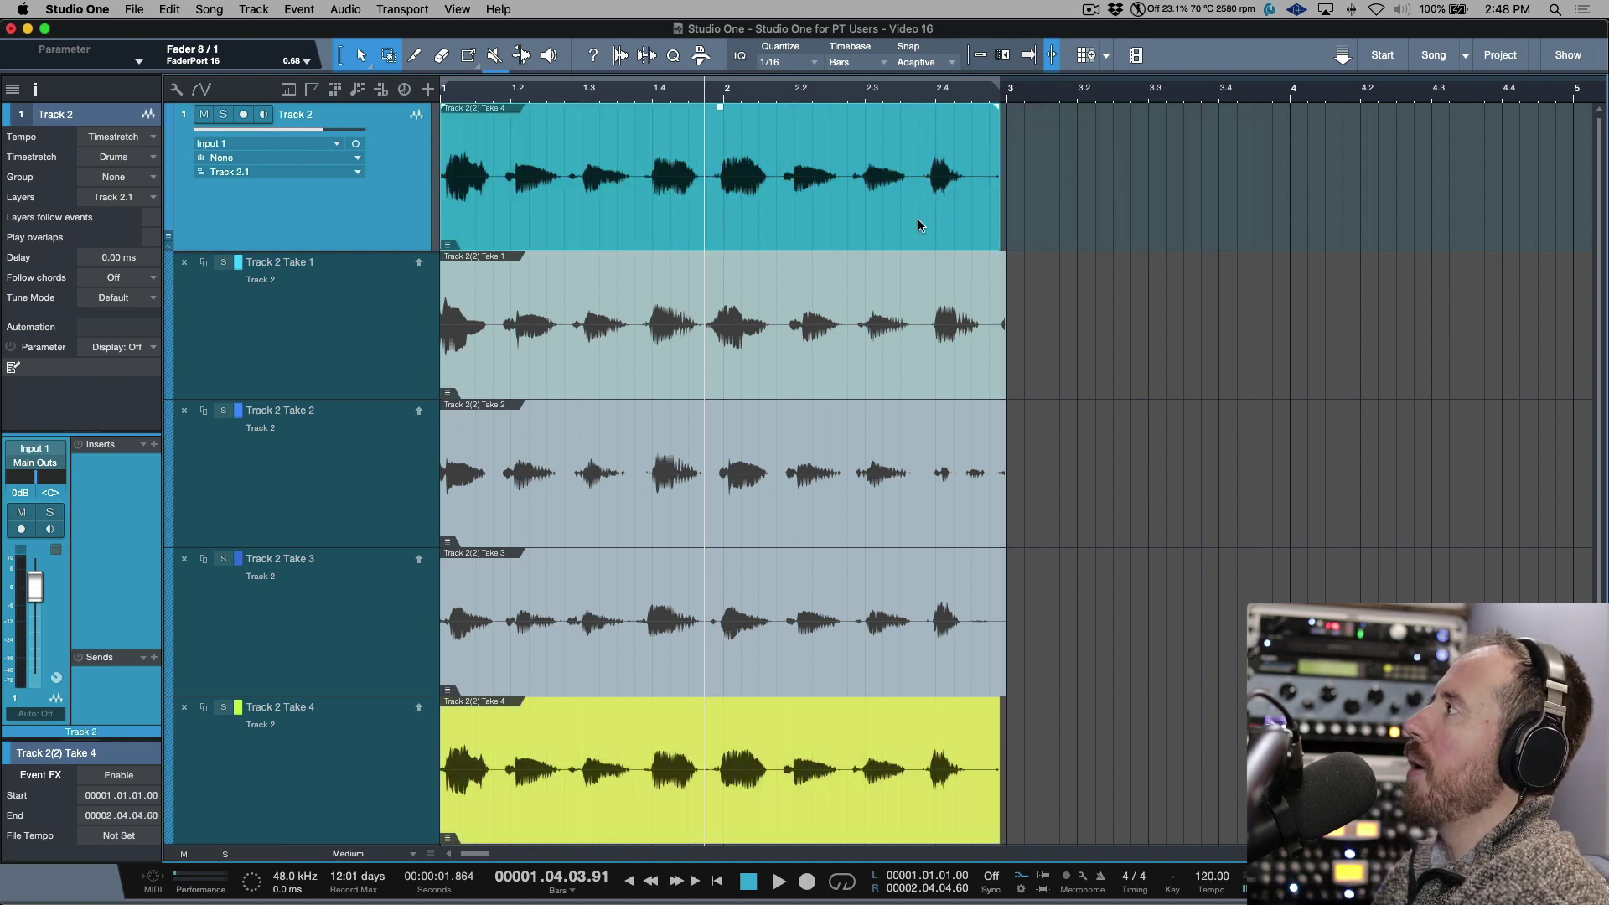
{"action": "key", "text": "Return"}
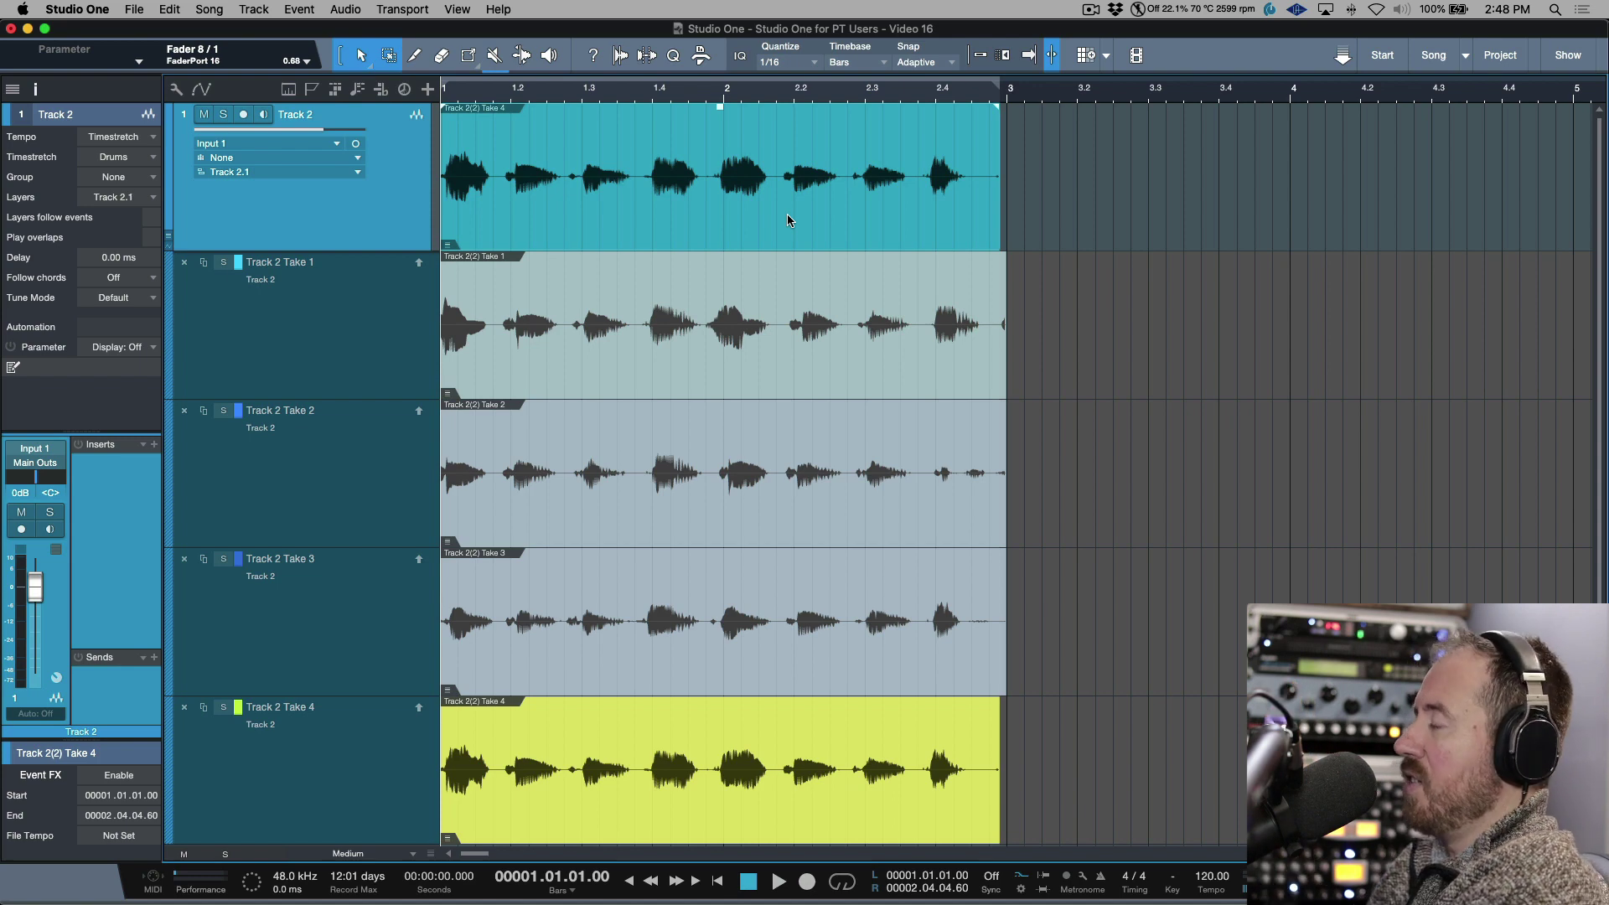
{"action": "key", "text": "e"}
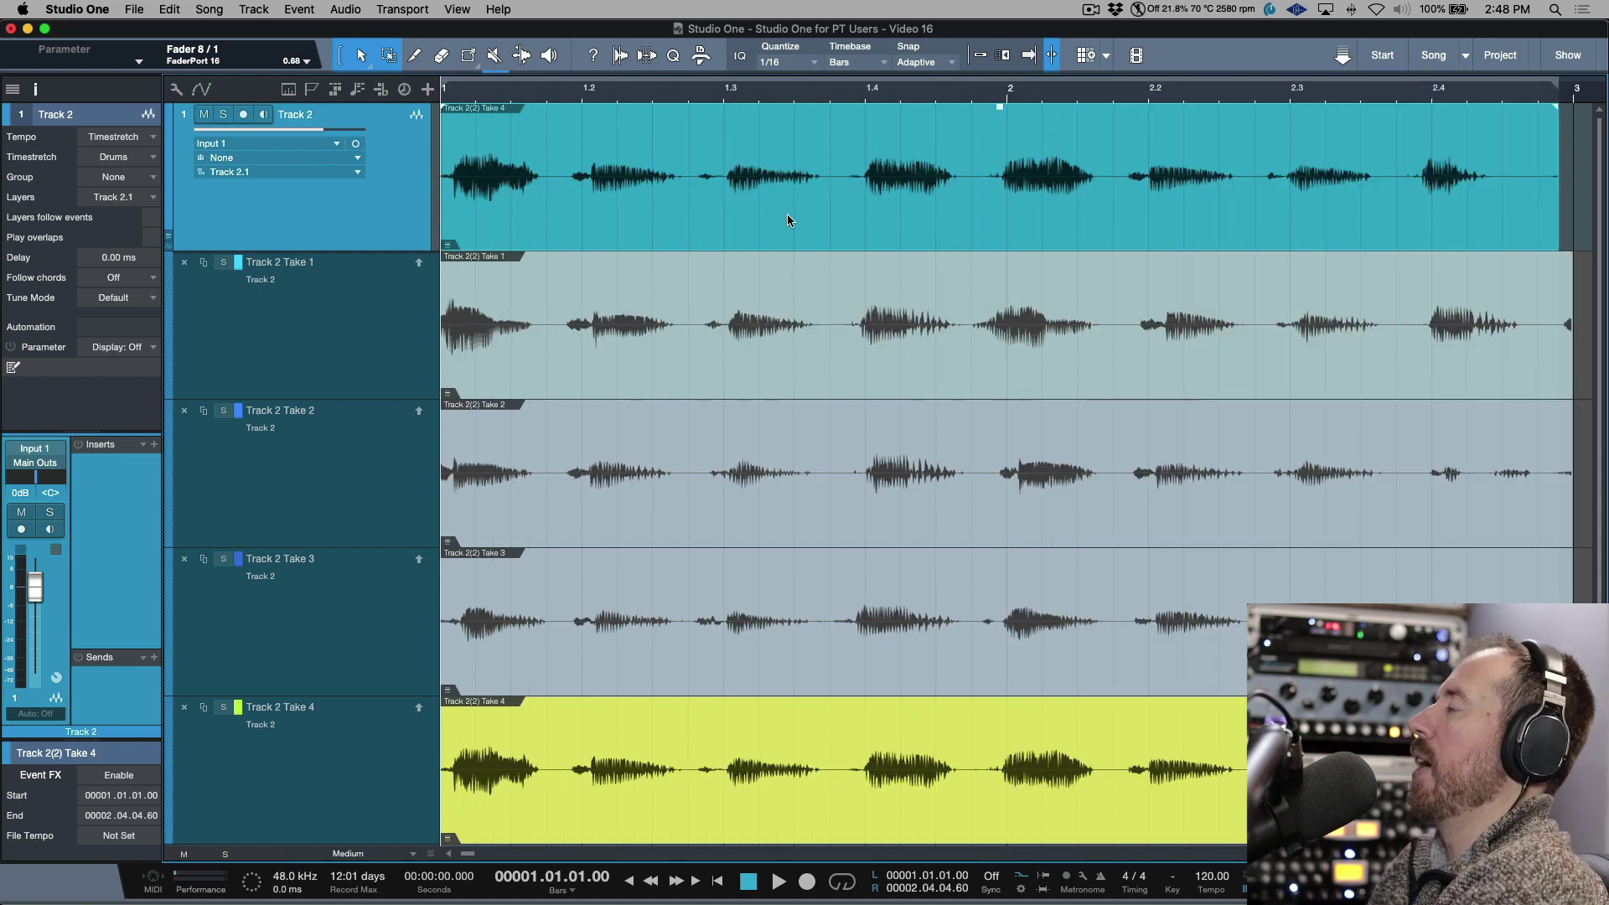
- Switch to Pro Tools, set the edit mode to Slip, and select Track 2.01 from the session start to 1|2|811
{"action": "key", "text": "super+Tab"}
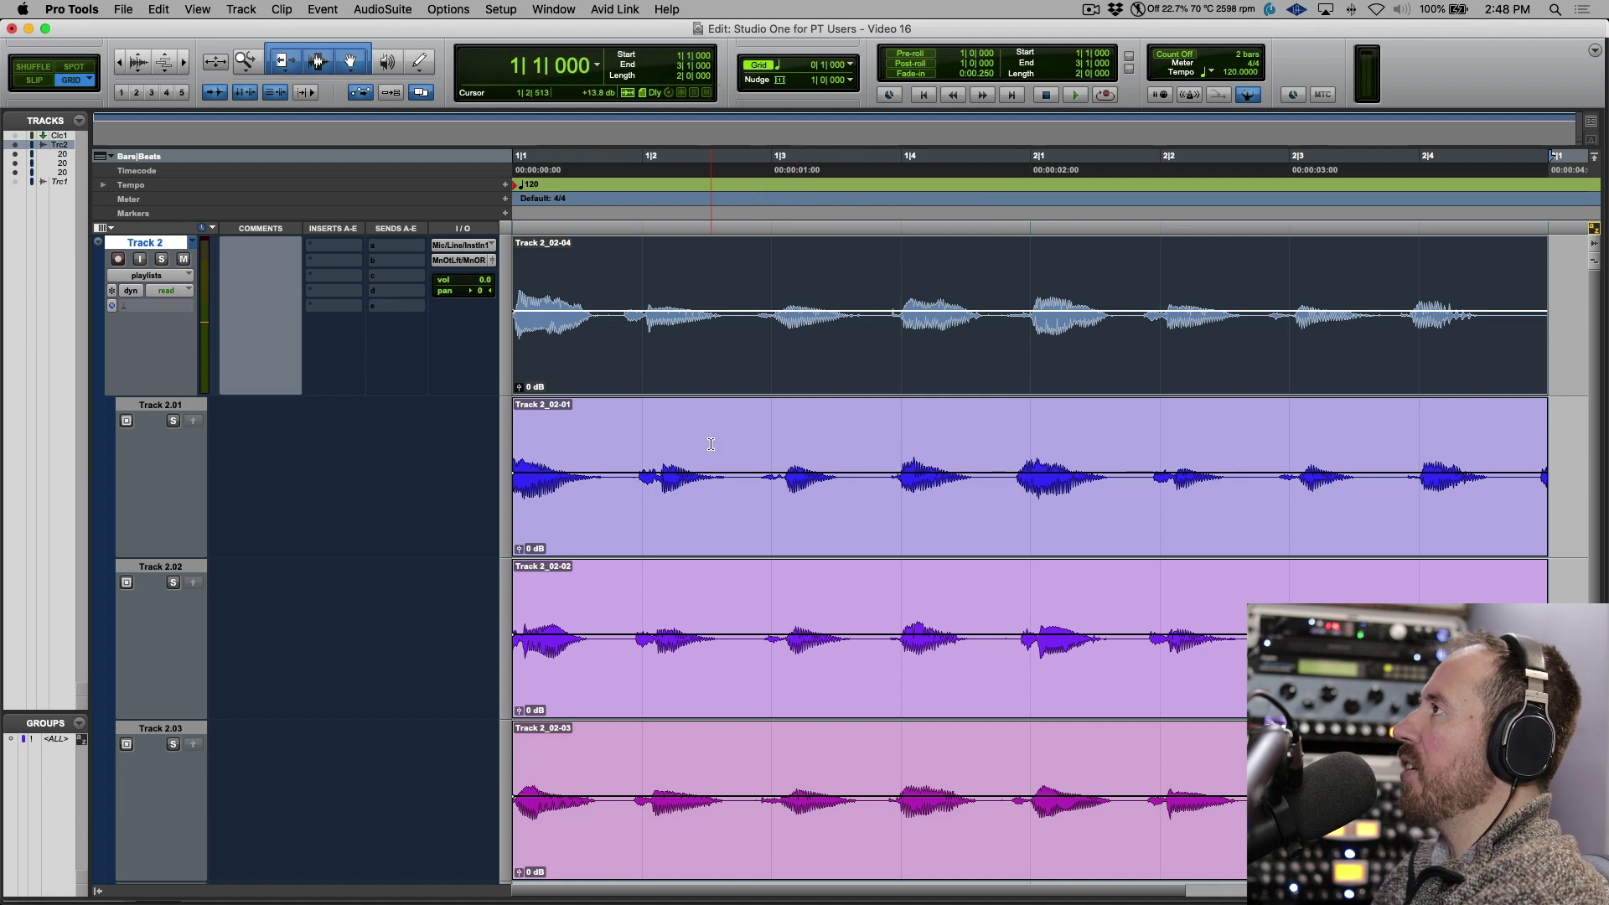
{"action": "left_click", "coordinate": [34, 80]}
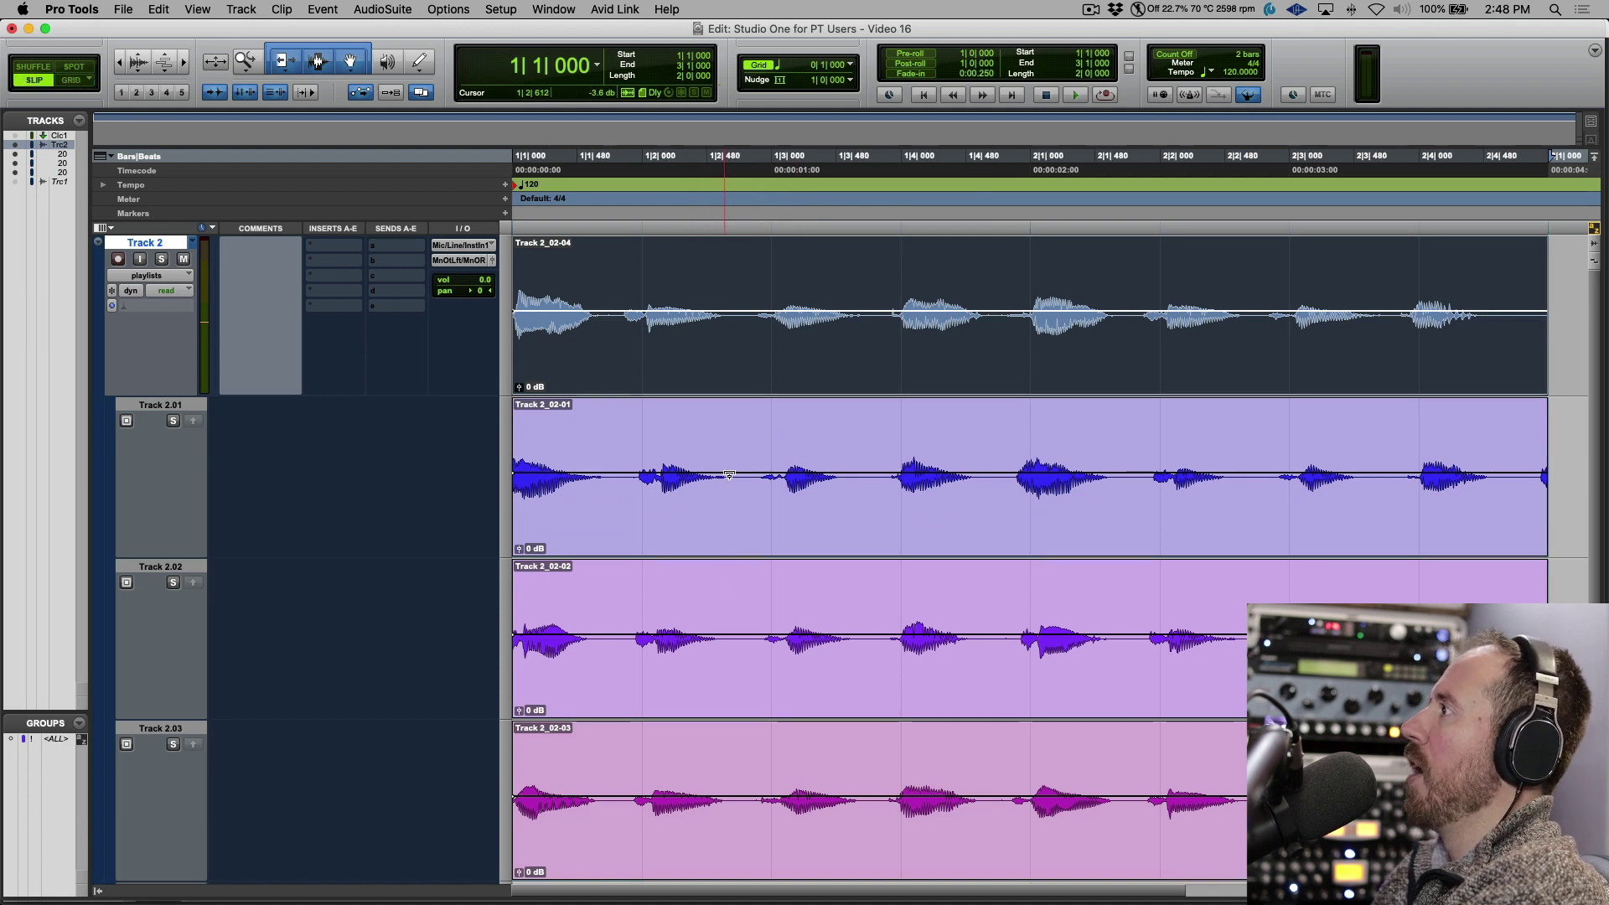
{"action": "left_click_drag", "start_coordinate": [750, 450], "coordinate": [468, 458]}
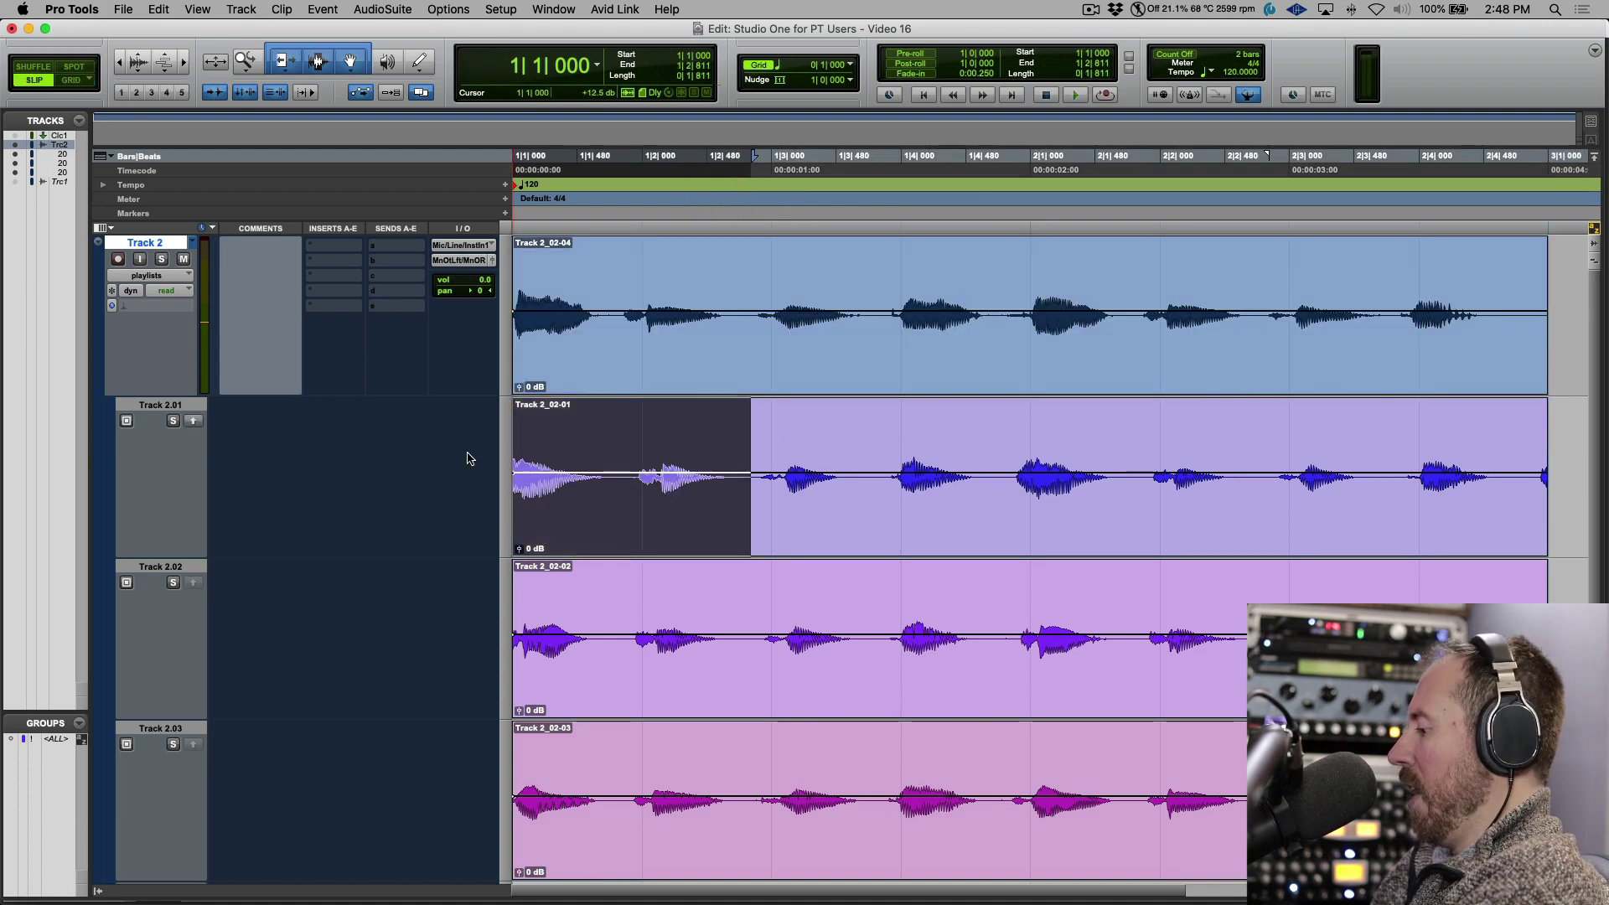
- Move the edit selection down through the playlists to Track 2.03 and back up to Track 2.01
{"action": "key", "text": "semicolon"}
{"action": "key", "text": "semicolon"}
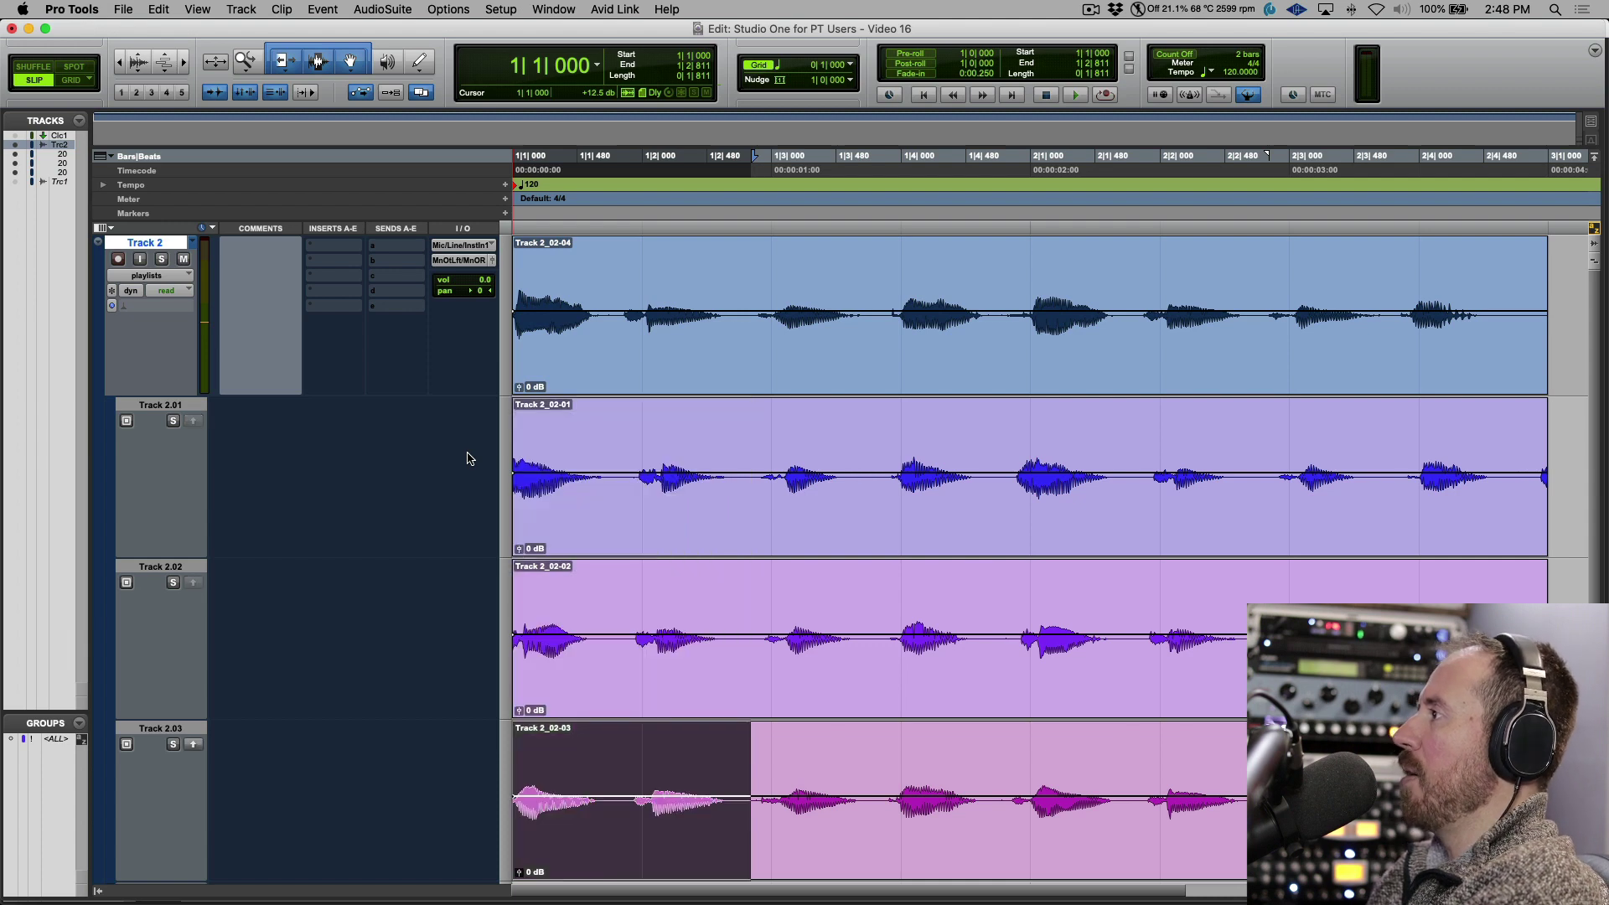
{"action": "key", "text": "p"}
{"action": "key", "text": "p"}
- Solo Track 2.01, Track 2.02 and Track 2.03 one after another while moving the selection down the playlists
{"action": "key", "text": "shift+s"}
{"action": "key", "text": "semicolon"}
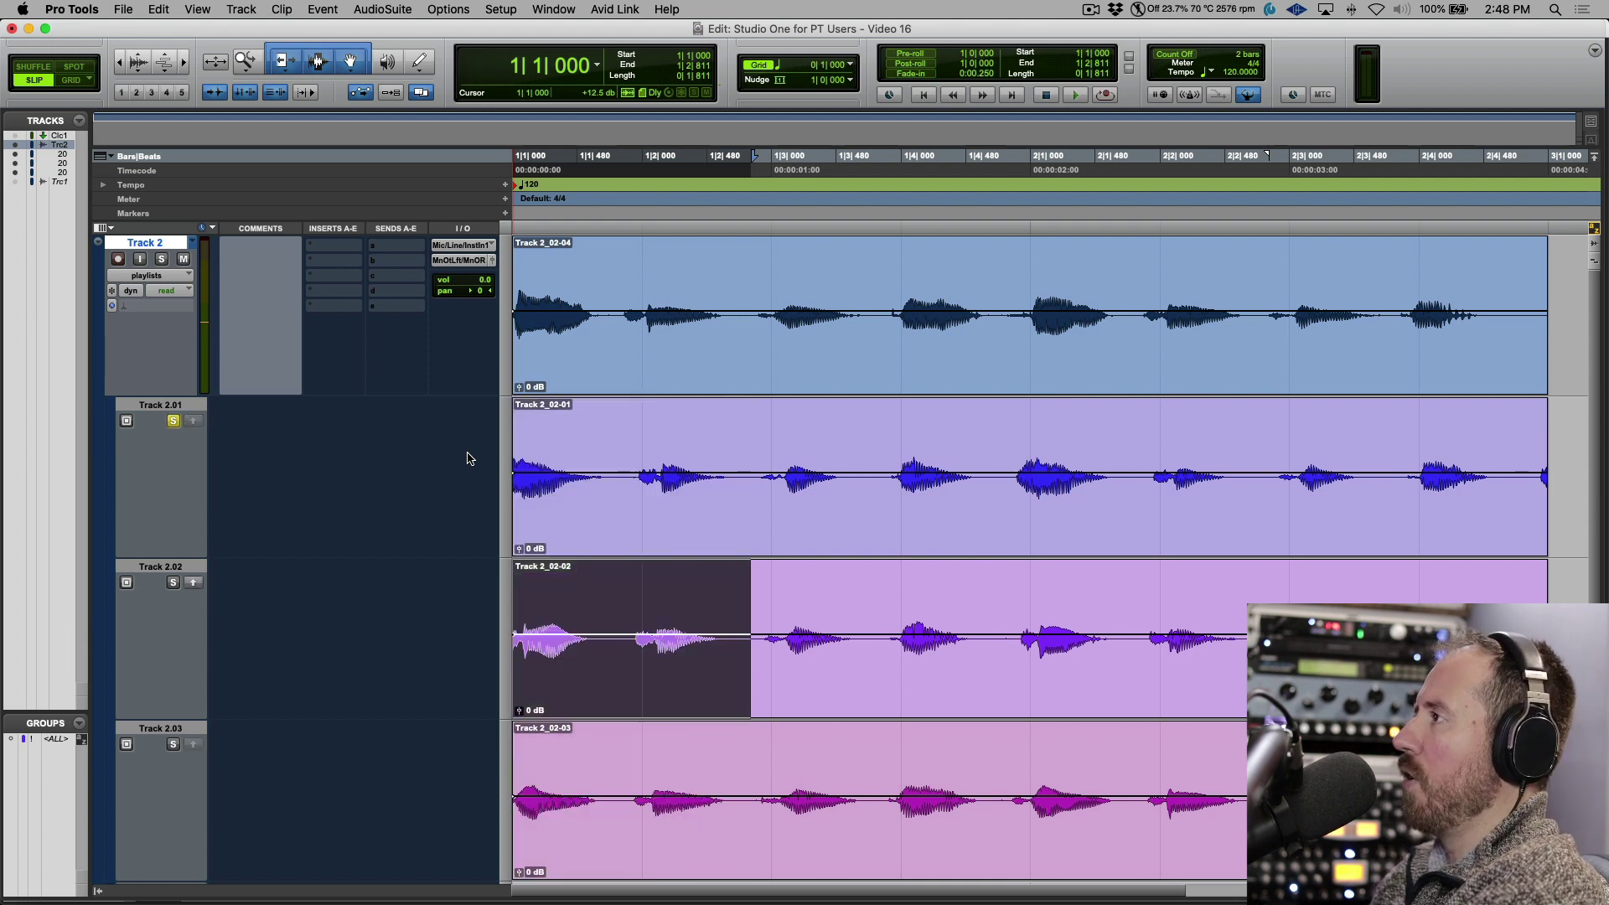
{"action": "key", "text": "shift+s"}
{"action": "key", "text": "semicolon"}
{"action": "key", "text": "shift+s"}
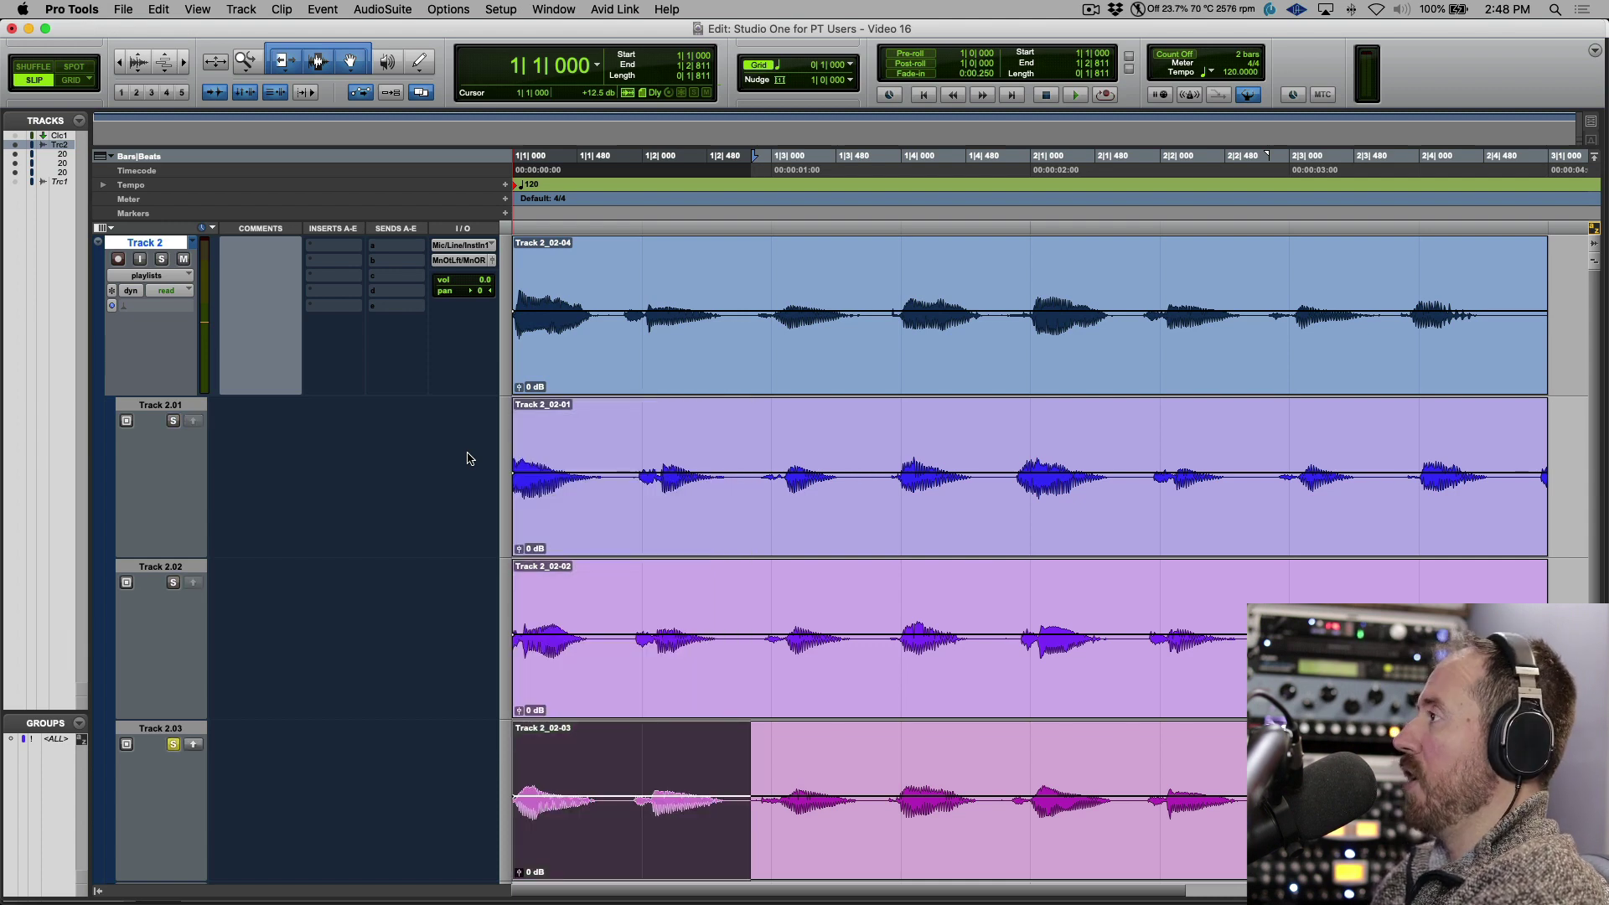
- Move the selection back up to Track 2.01, solo that playlist, and play the selected section
{"action": "key", "text": "p"}
{"action": "key", "text": "p"}
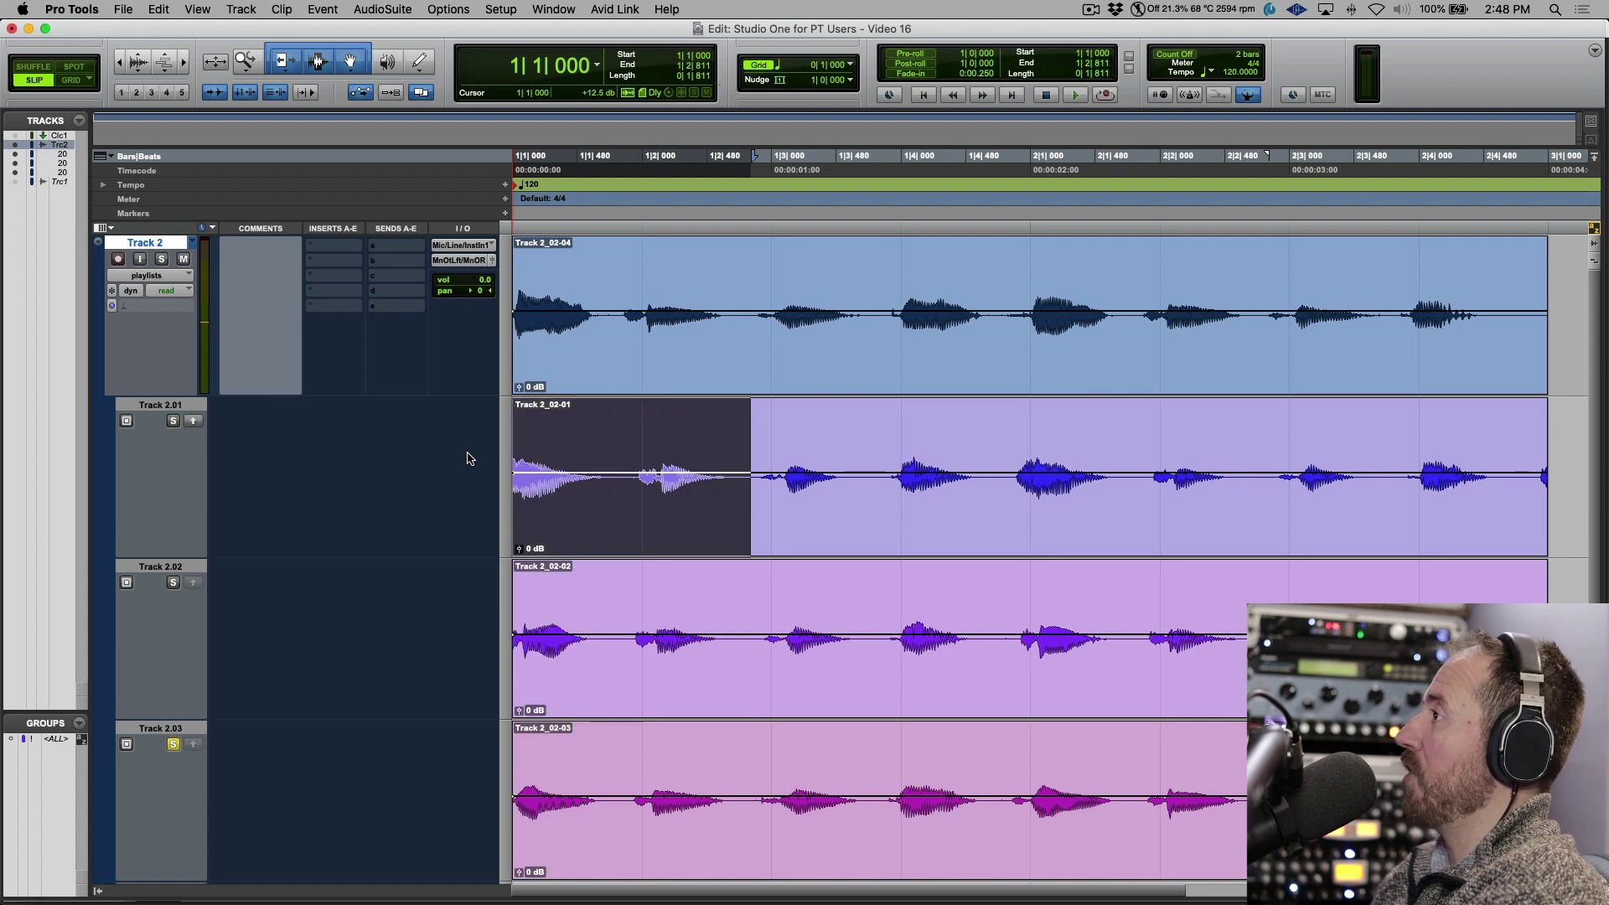
{"action": "key", "text": "shift+s"}
{"action": "key", "text": "space"}
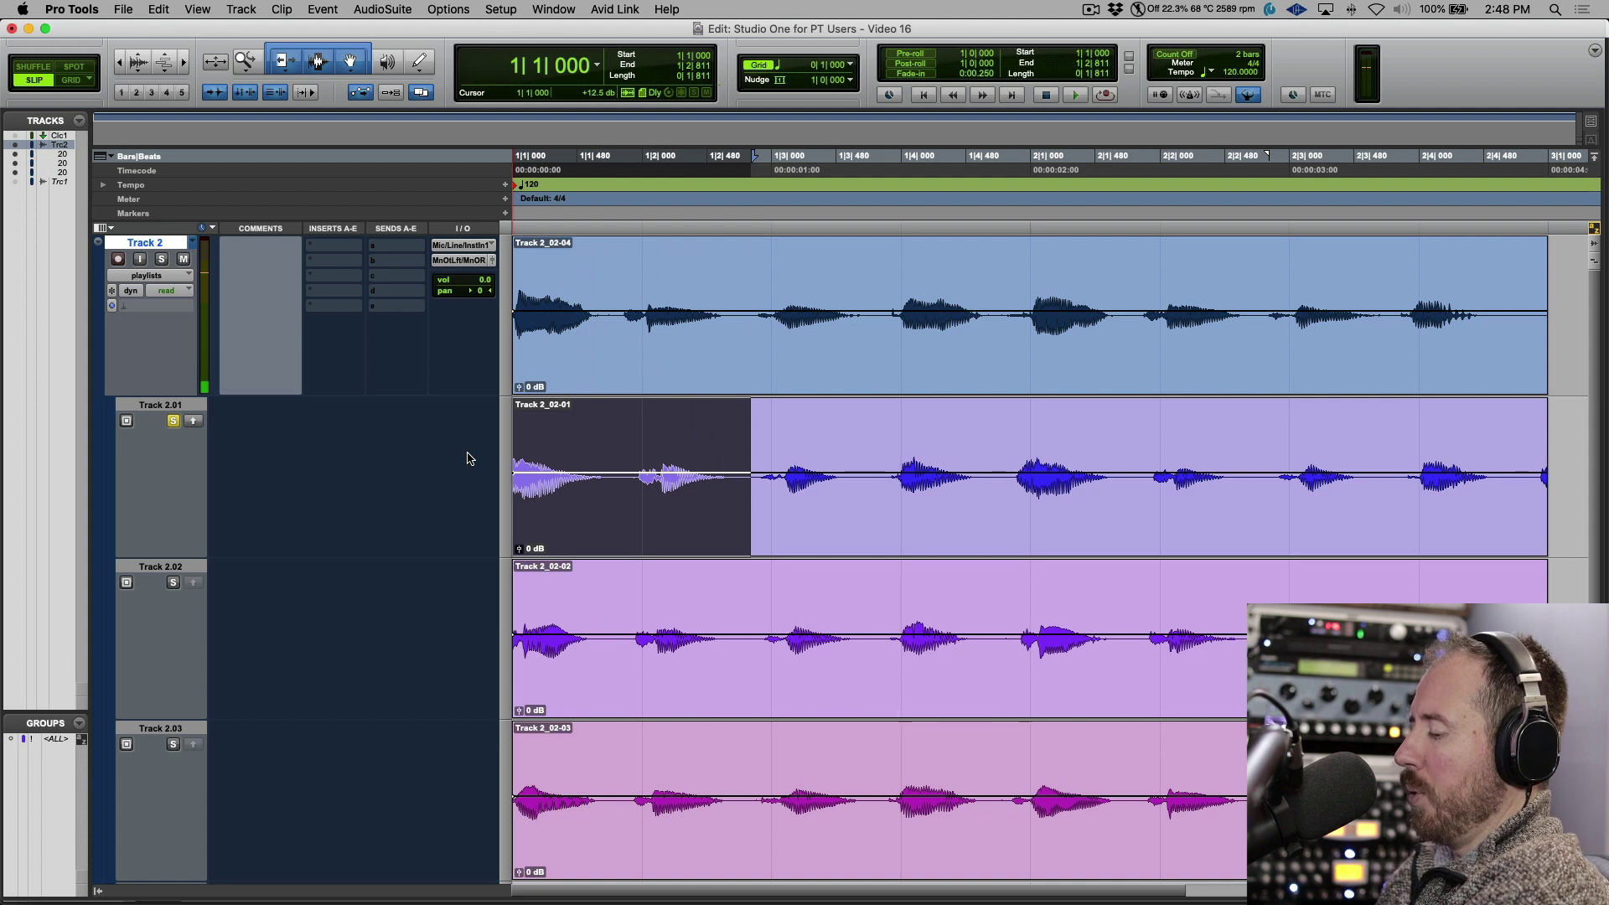
- Copy the Track 2.01 selection to the main playlist, and audition Track 2.02 soloed from 1|2|811 to 1|4|811
{"action": "key", "text": "ctrl+alt+v"}
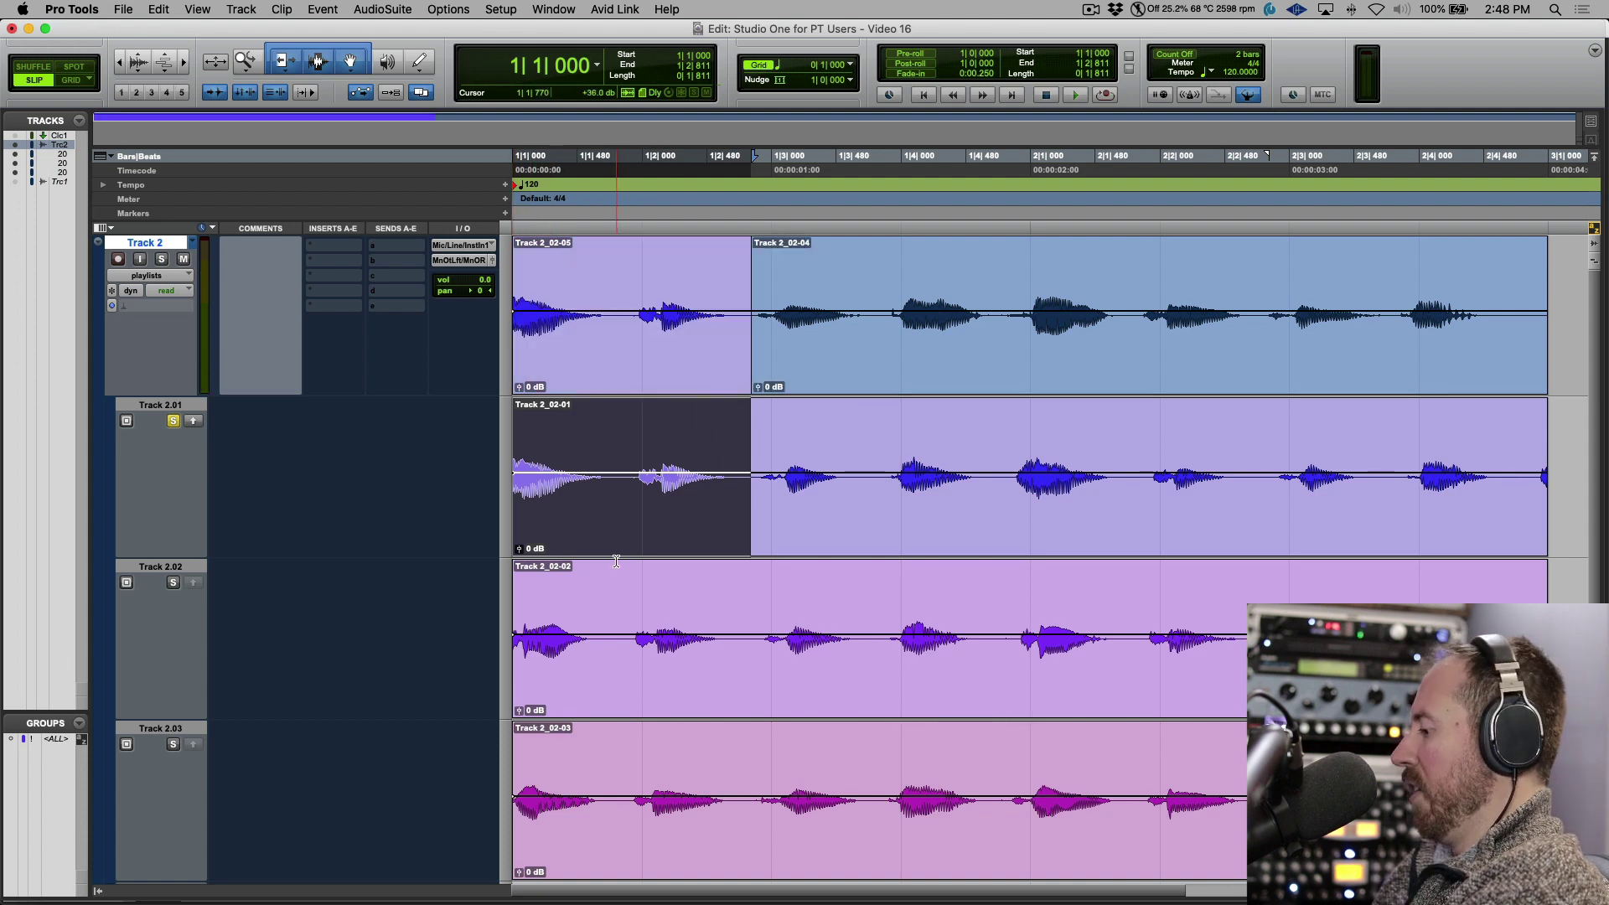
{"action": "key", "text": "semicolon"}
{"action": "left_click_drag", "start_coordinate": [751, 620], "coordinate": [1010, 614]}
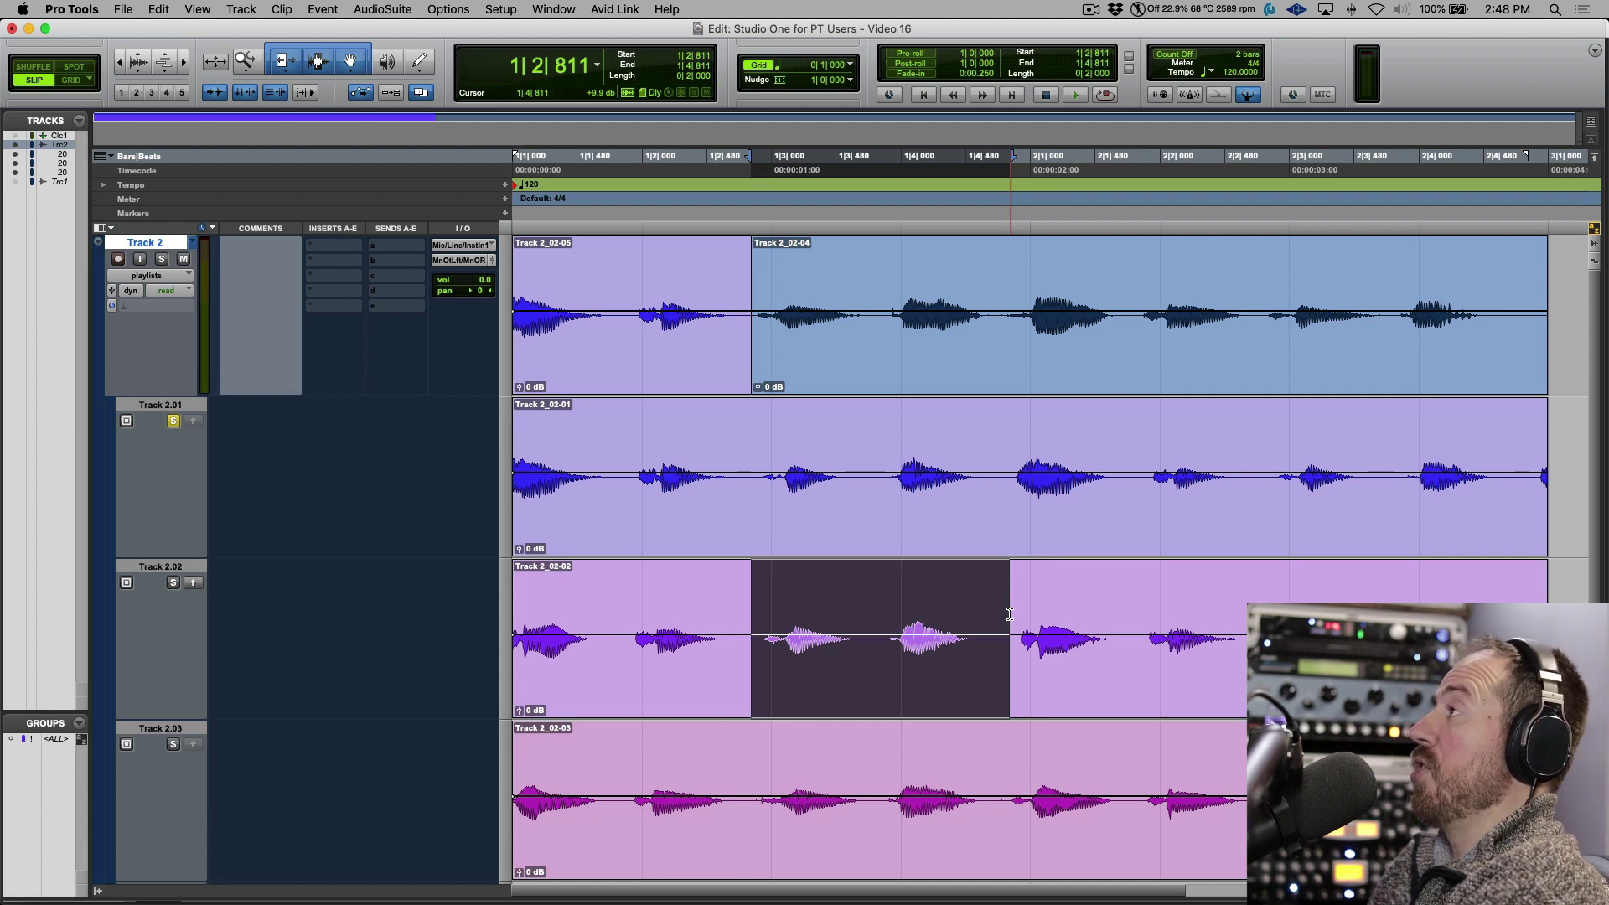
{"action": "key", "text": "shift+s"}
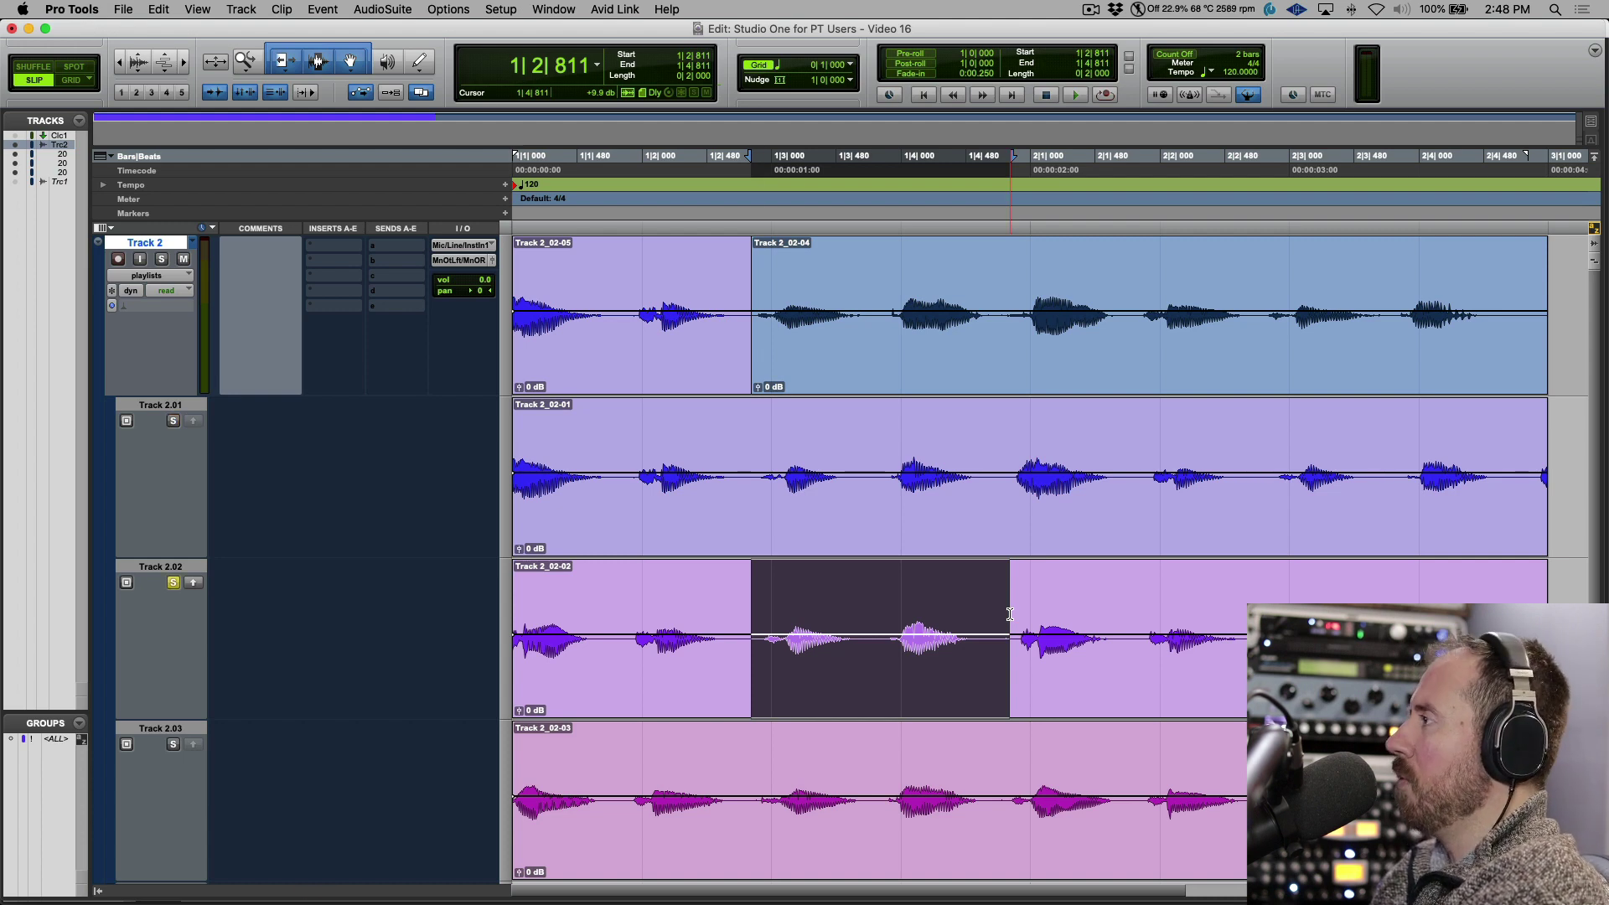
{"action": "key", "text": "space"}
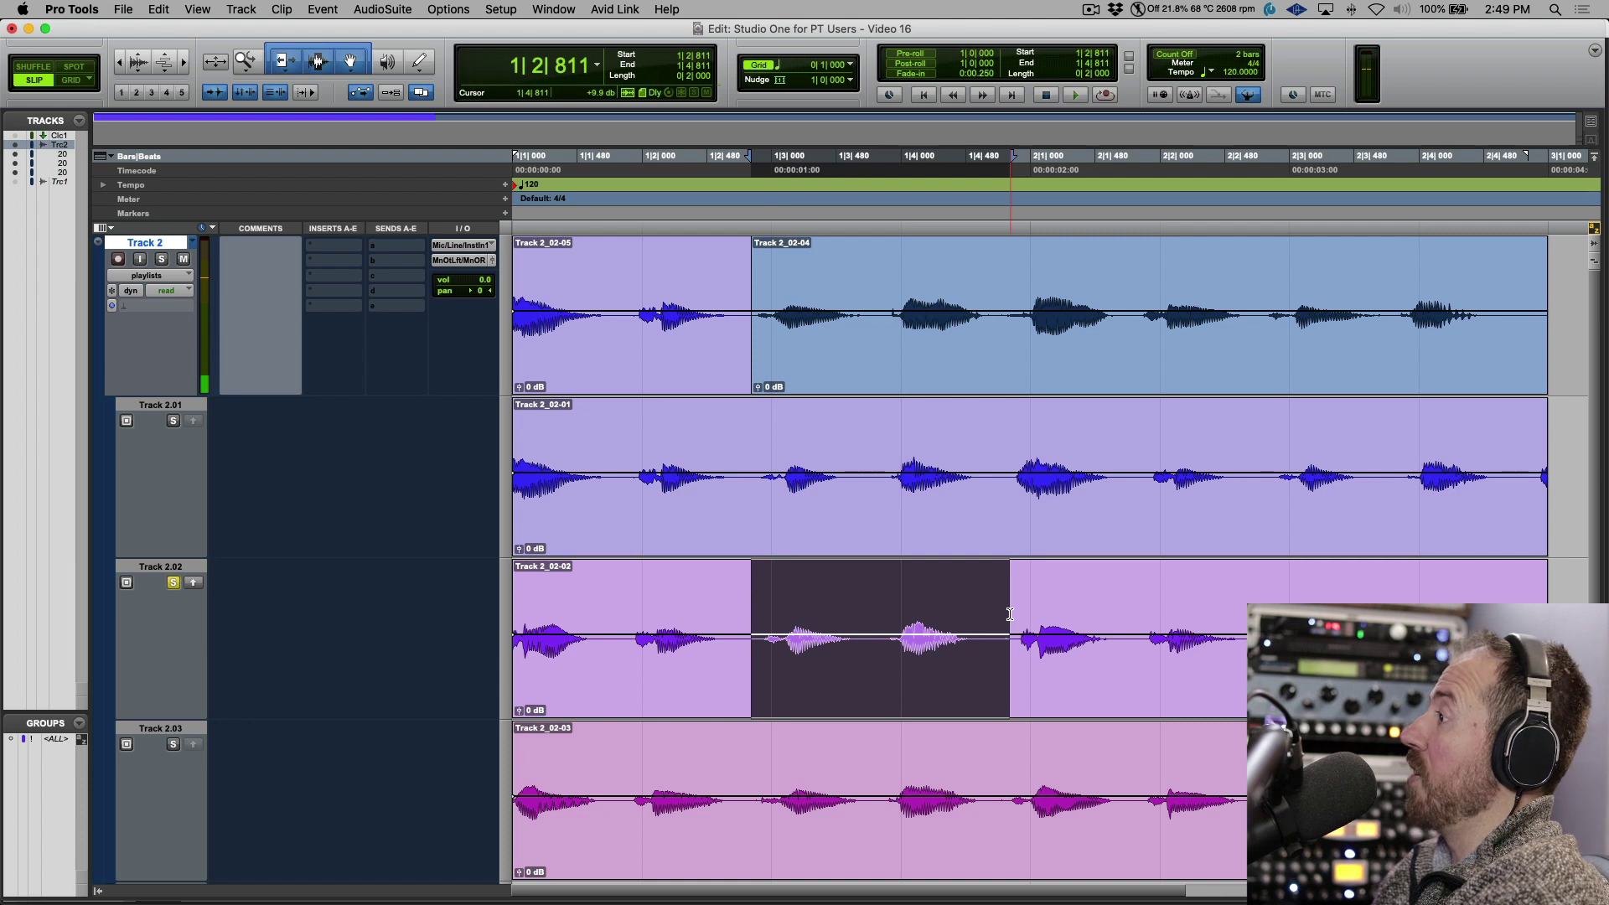
- Audition the same section on Track 2.03 and on Track 2.01, soloing each playlist before playing it
{"action": "key", "text": "semicolon"}
{"action": "key", "text": "shift+s"}
{"action": "key", "text": "space"}
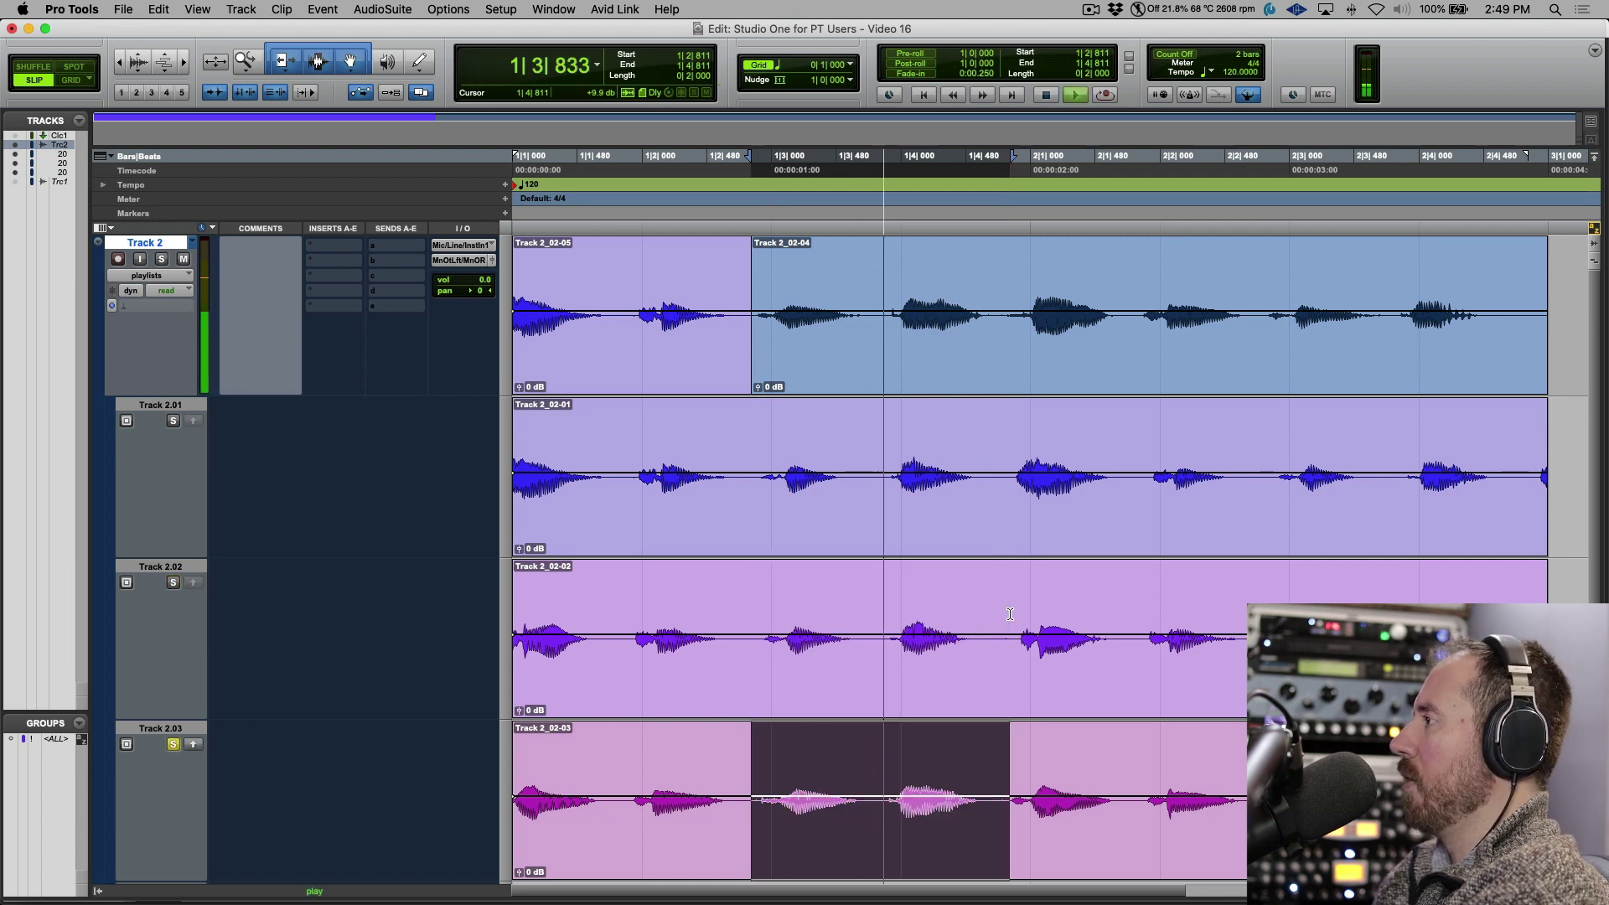
{"action": "key", "text": "p"}
{"action": "key", "text": "p"}
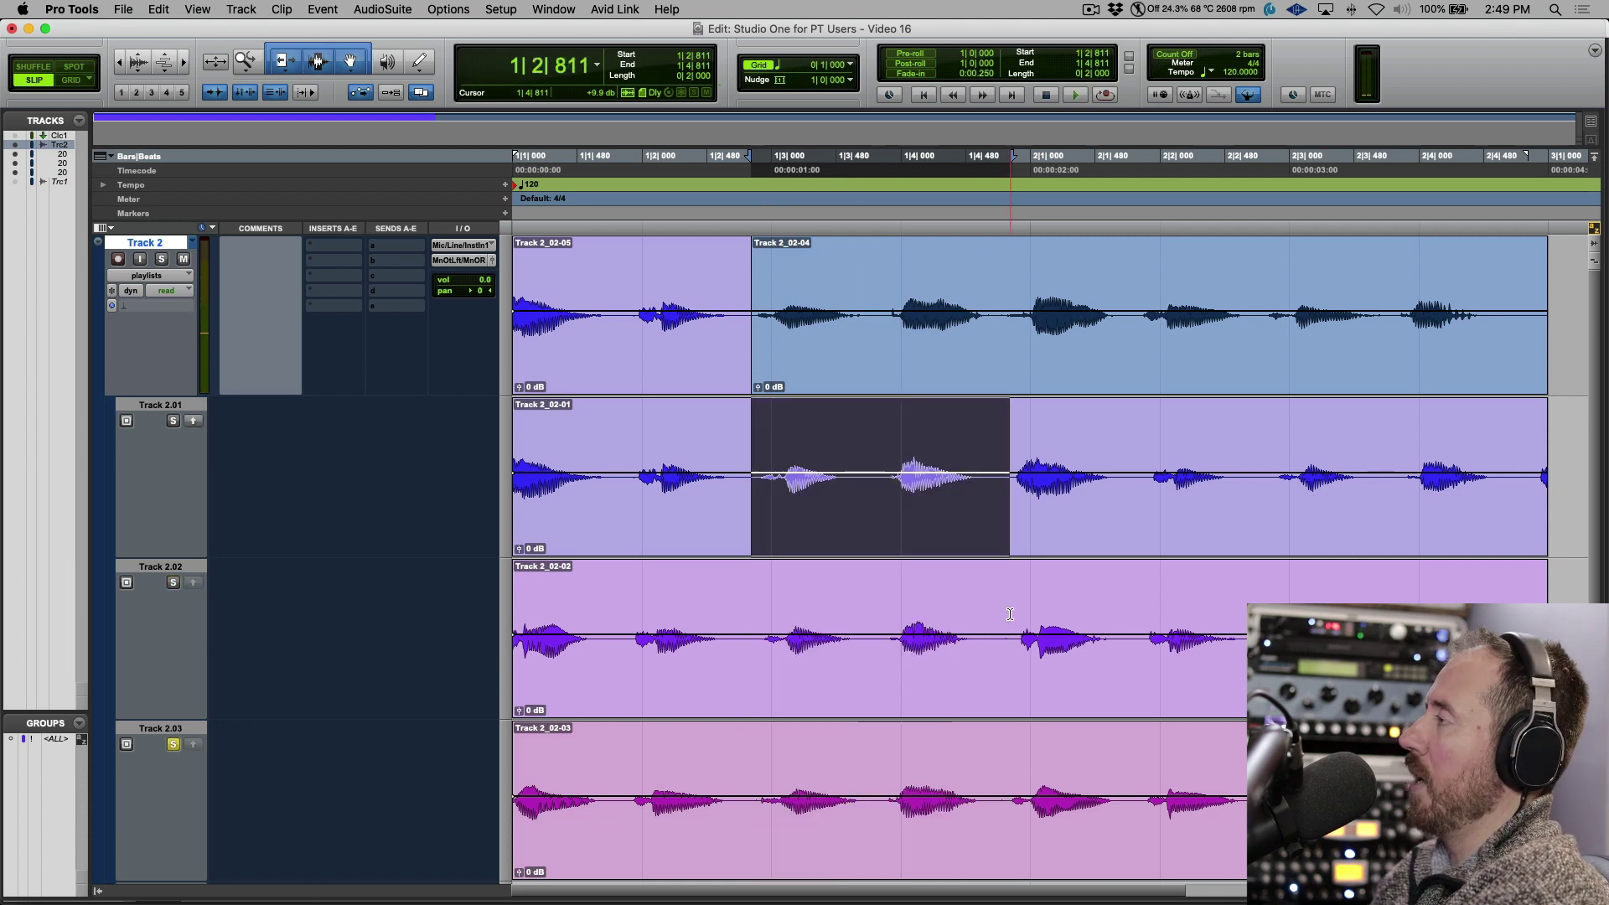
{"action": "key", "text": "shift+s"}
{"action": "key", "text": "space"}
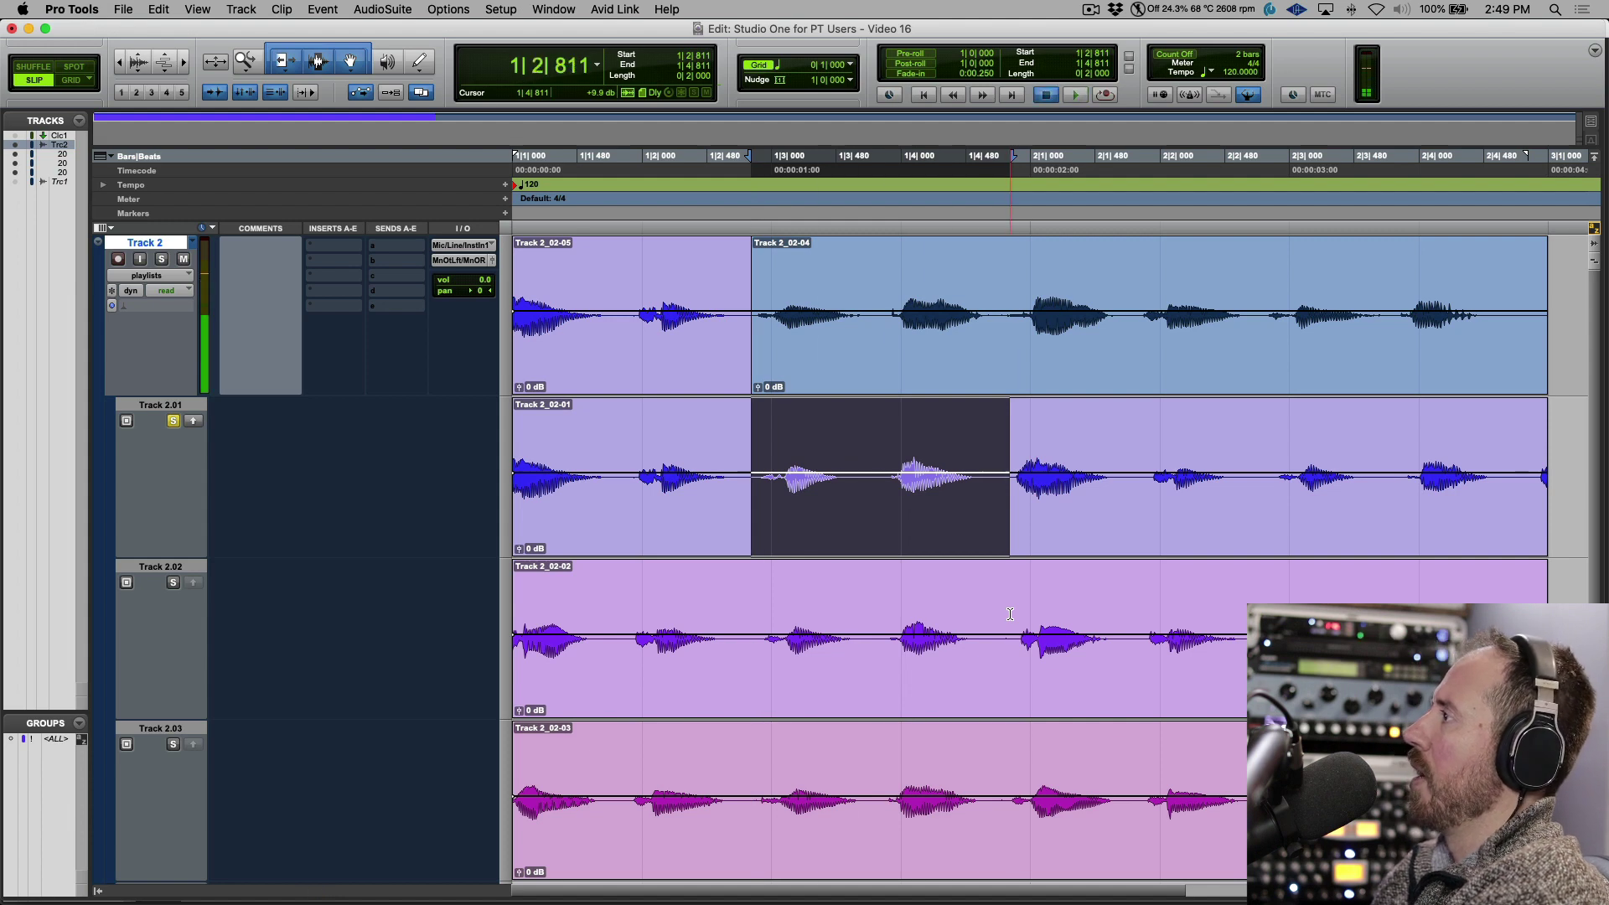
- Move the edit selection down to Track 2.03 and copy that section to the main playlist
{"action": "key", "text": "semicolon"}
{"action": "key", "text": "semicolon"}
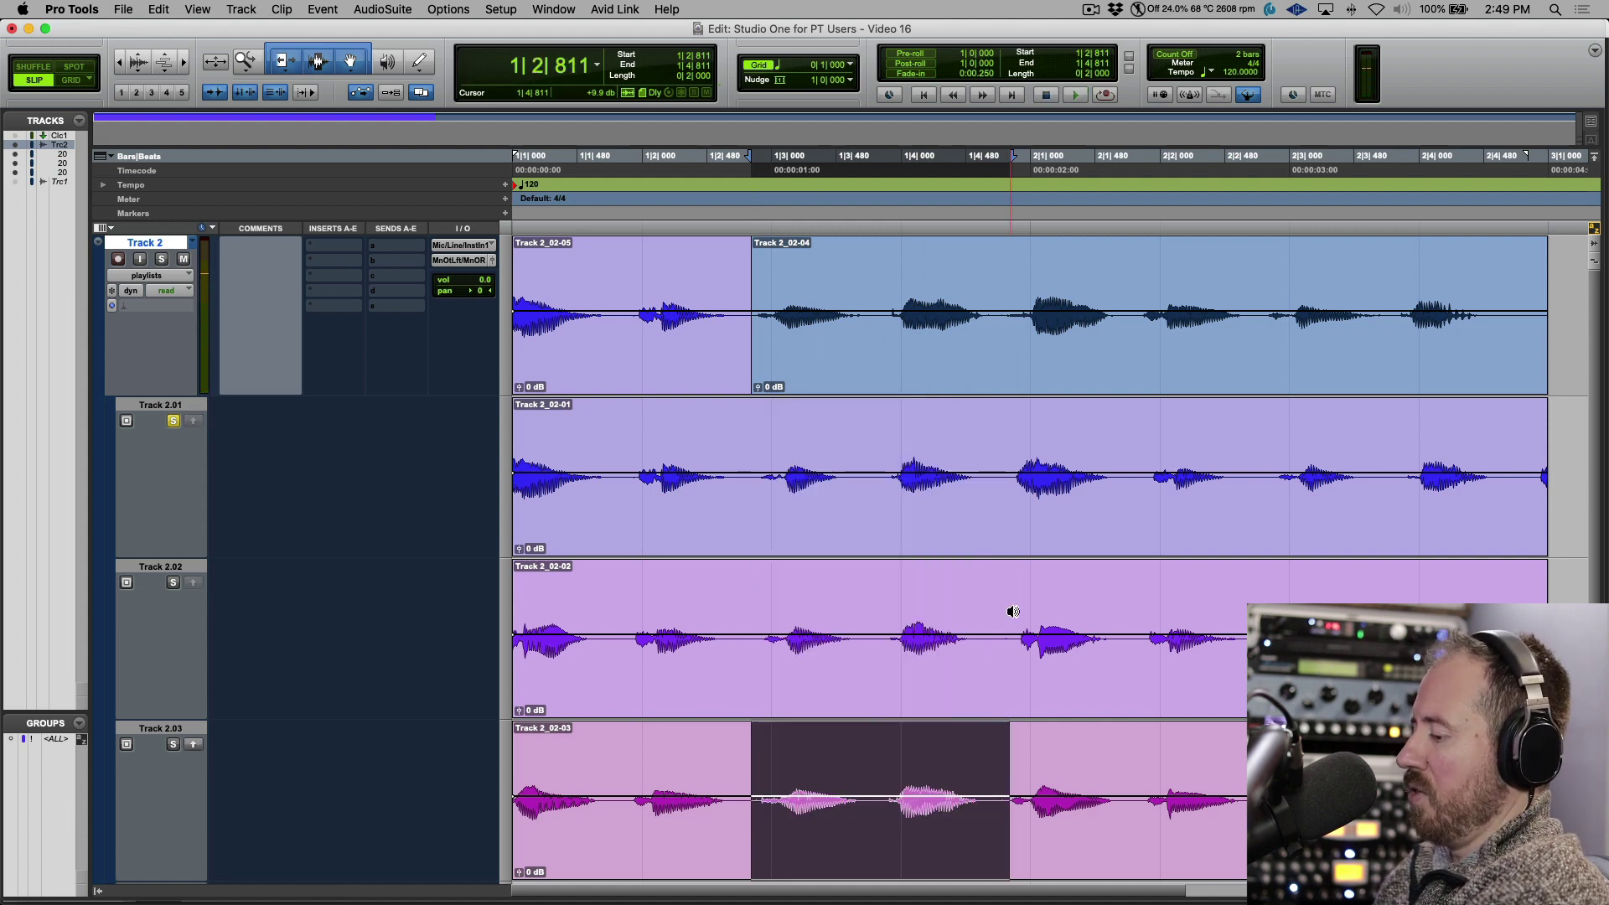
{"action": "key", "text": "ctrl+alt+v"}
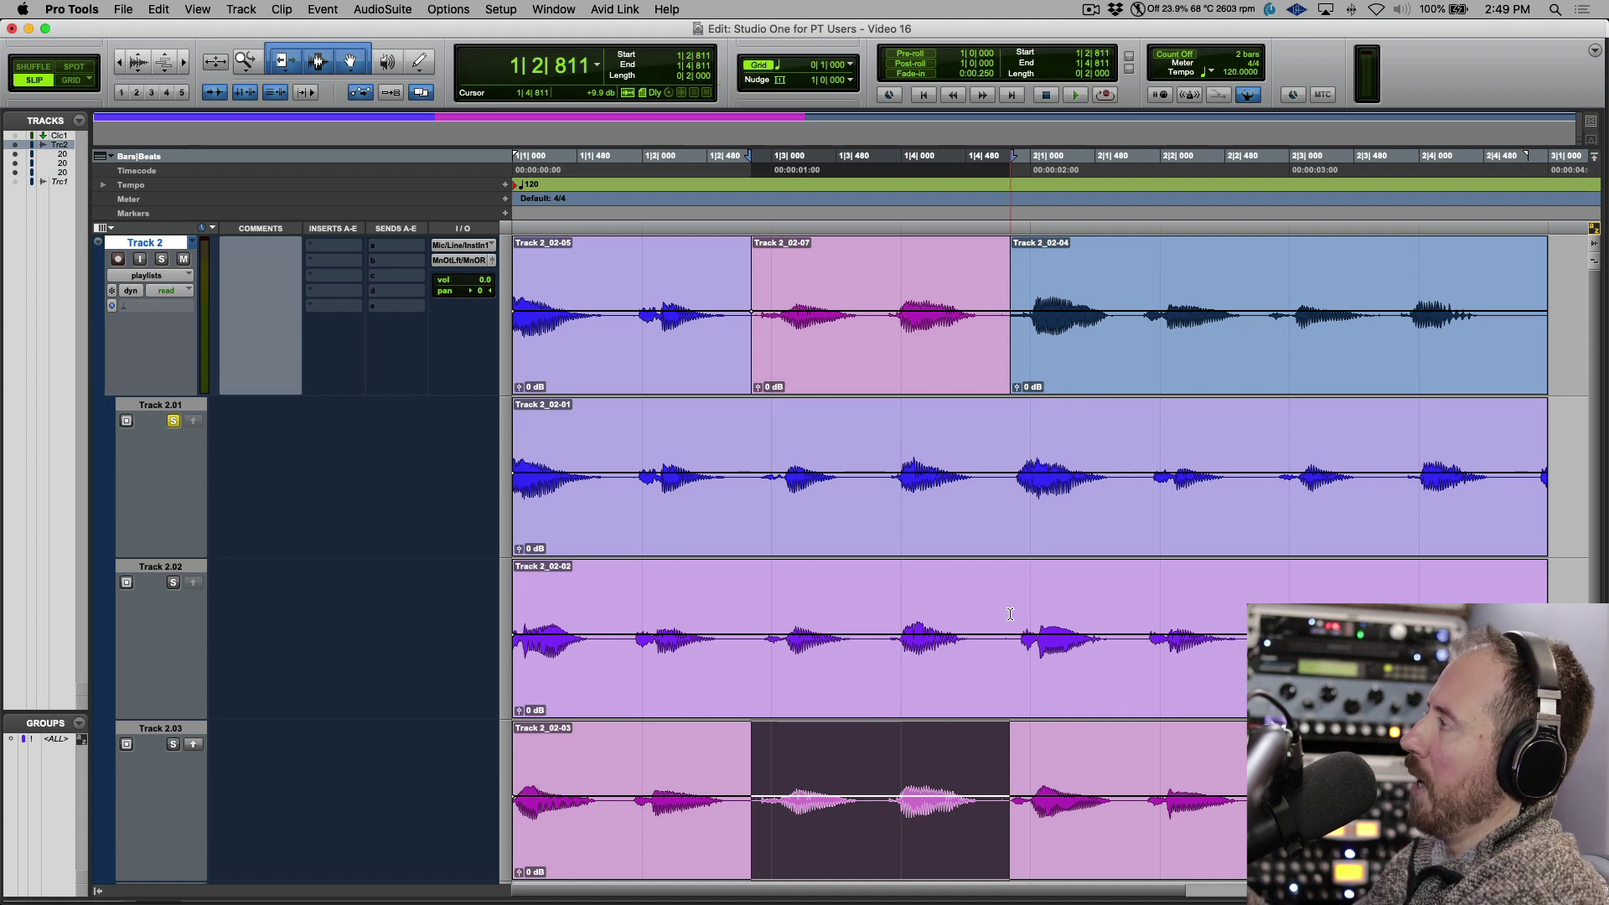
- Add short crossfades at both edges of the middle clip on Track 2's main playlist
{"action": "left_click", "coordinate": [653, 363]}
{"action": "left_click", "coordinate": [882, 365]}
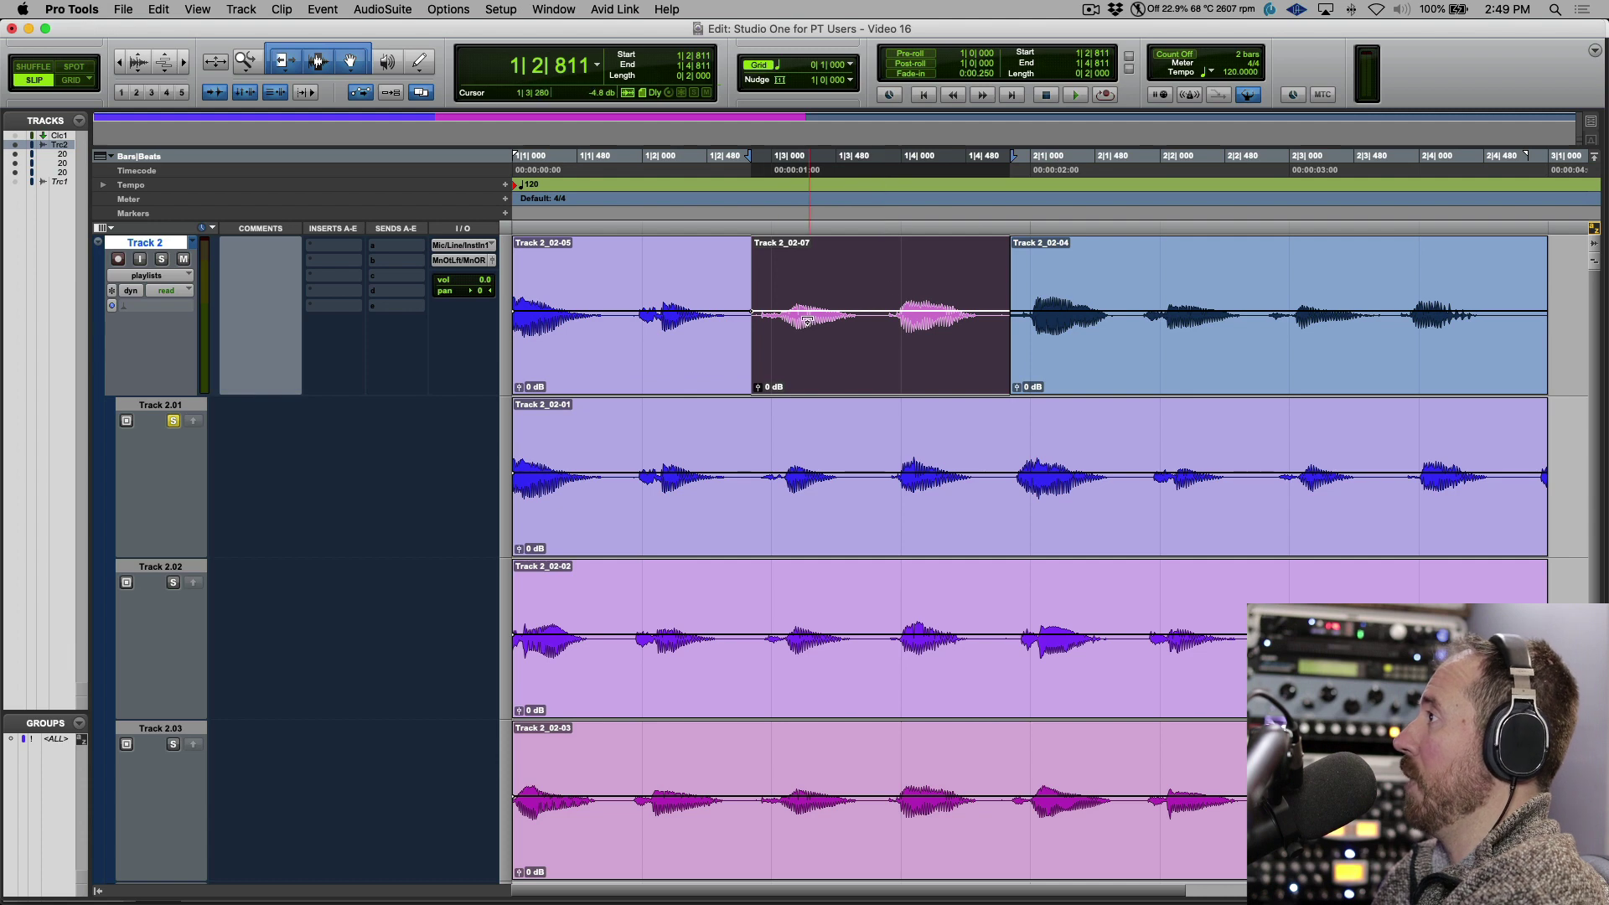
{"action": "left_click", "coordinate": [753, 375]}
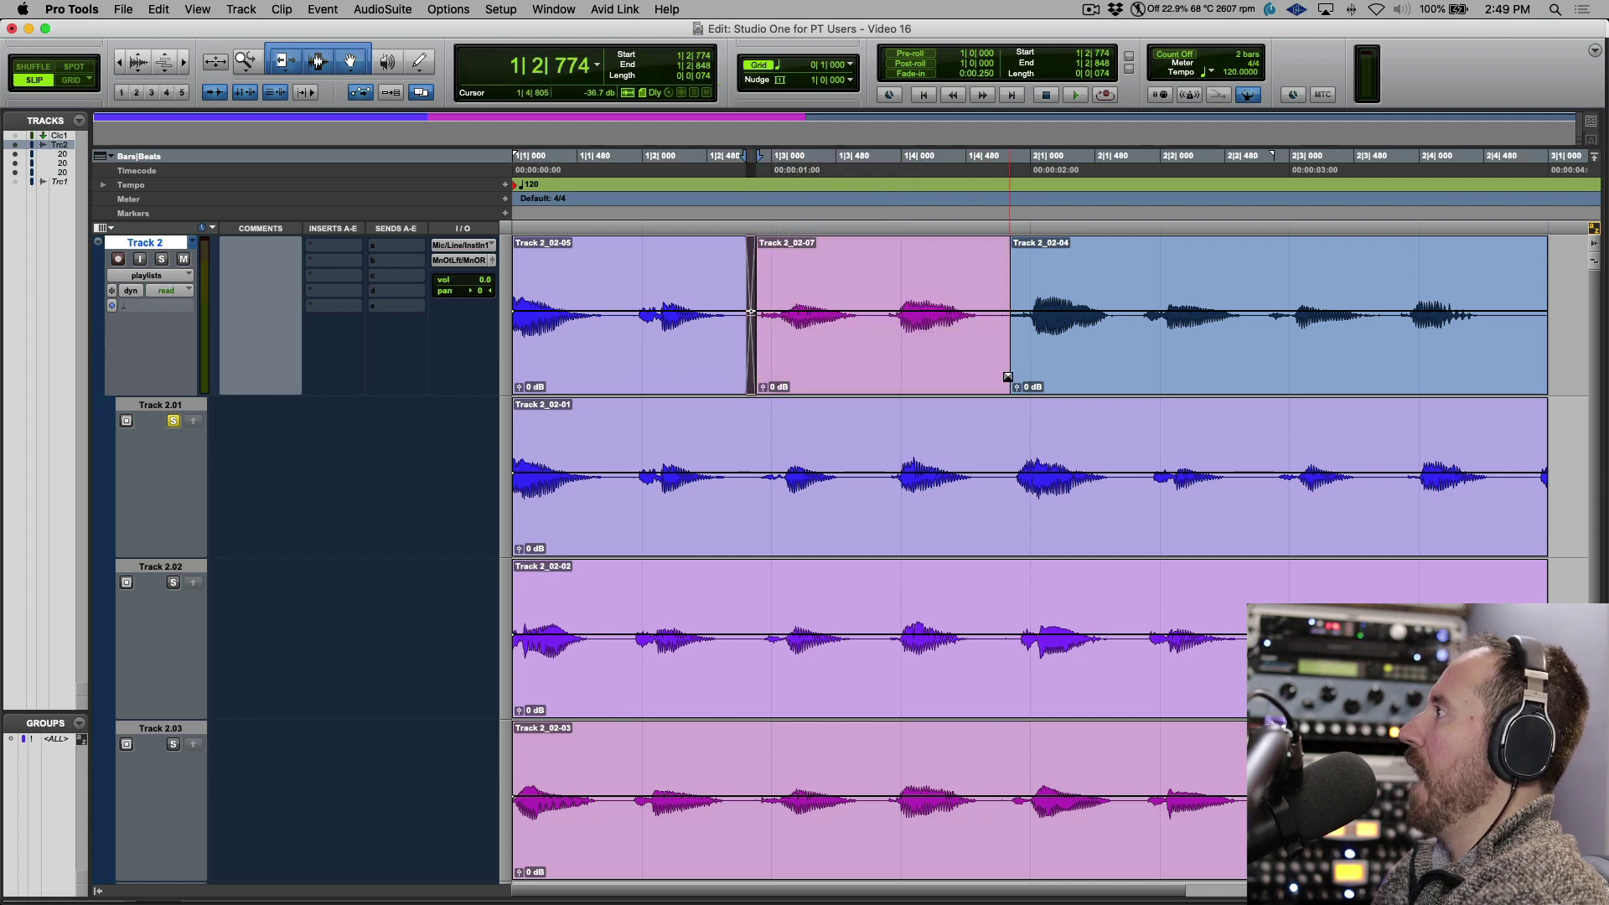
{"action": "left_click_drag", "start_coordinate": [1006, 375], "coordinate": [1012, 375]}
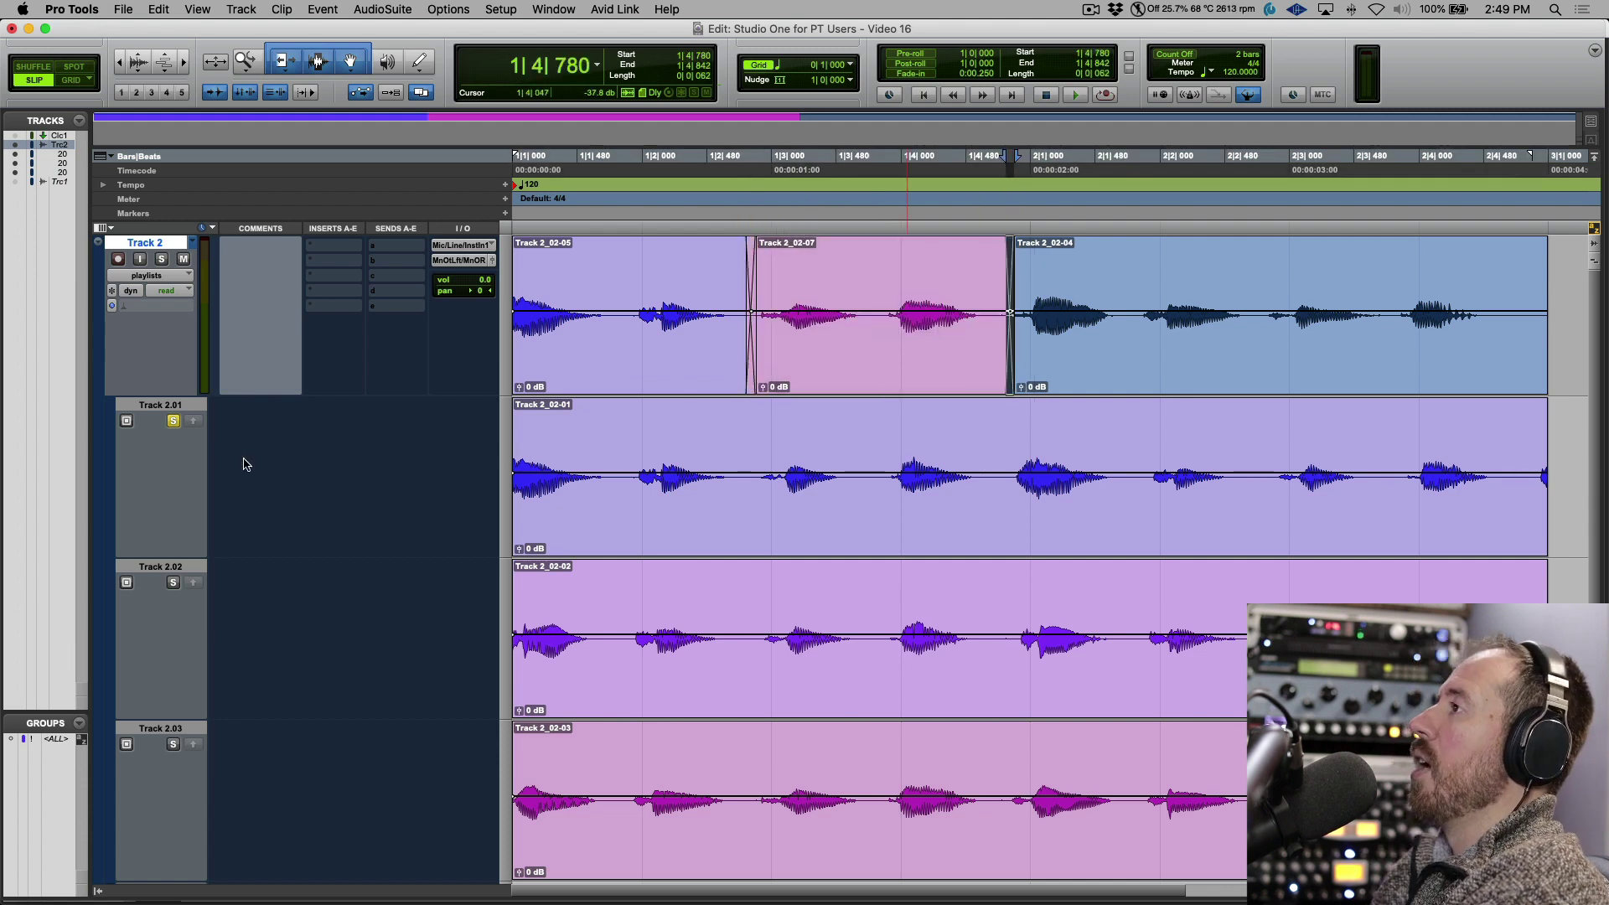
- Turn off the solo on Track 2.01 and switch to Studio One
{"action": "left_click", "coordinate": [175, 422]}
{"action": "key", "text": "super+Tab"}
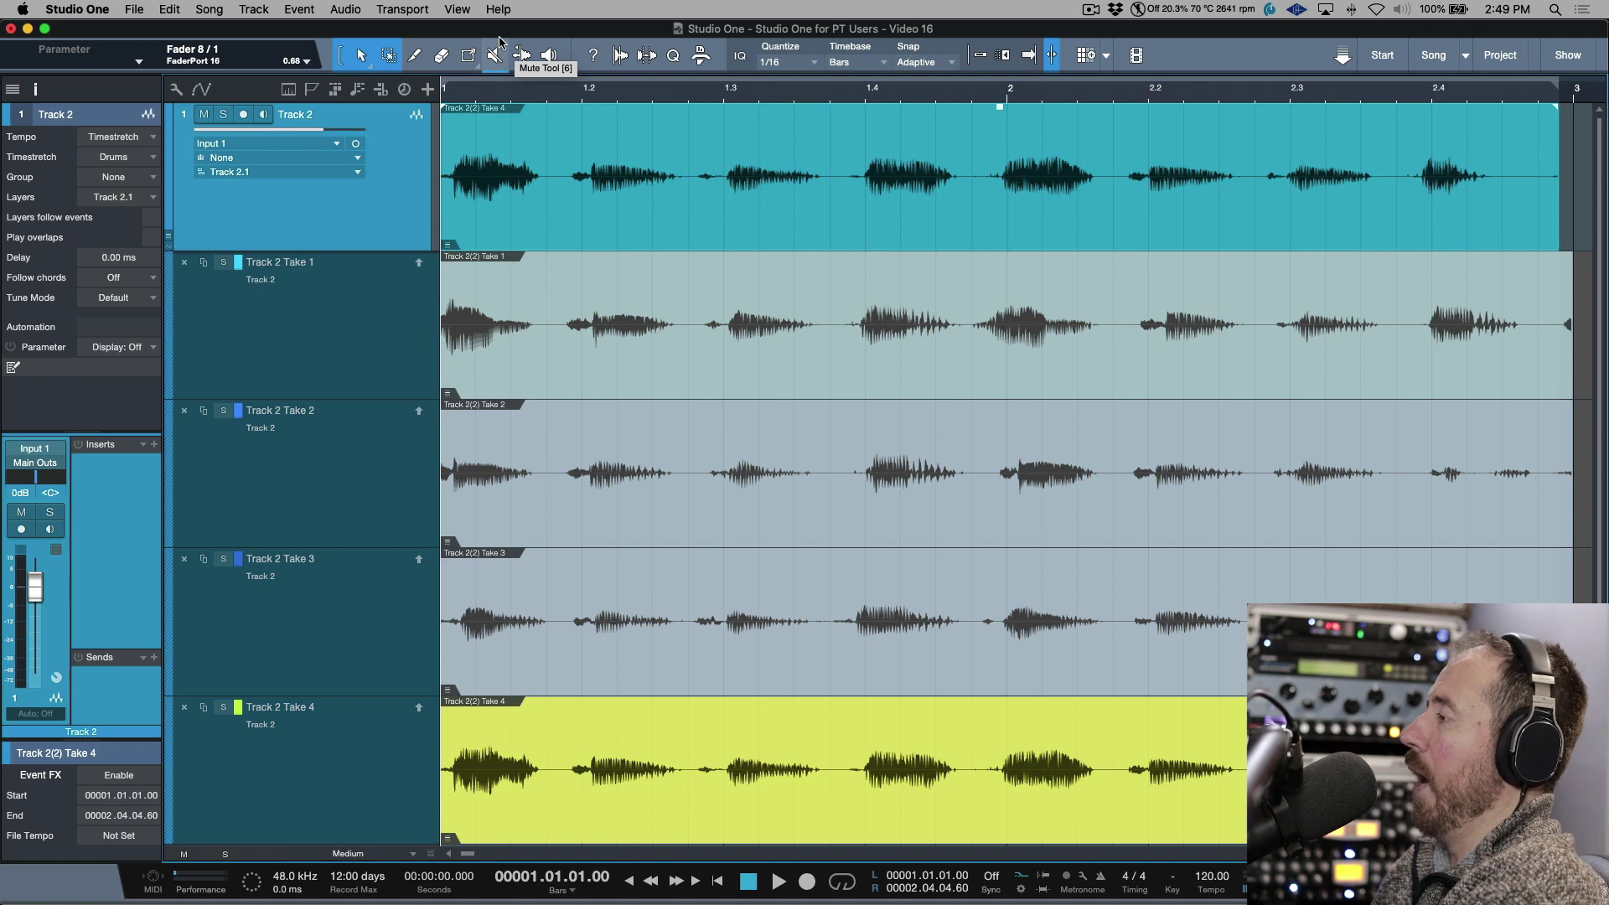
- Enable the Loop Follows Selection and Solo follows Selection options
{"action": "right_click", "coordinate": [842, 889]}
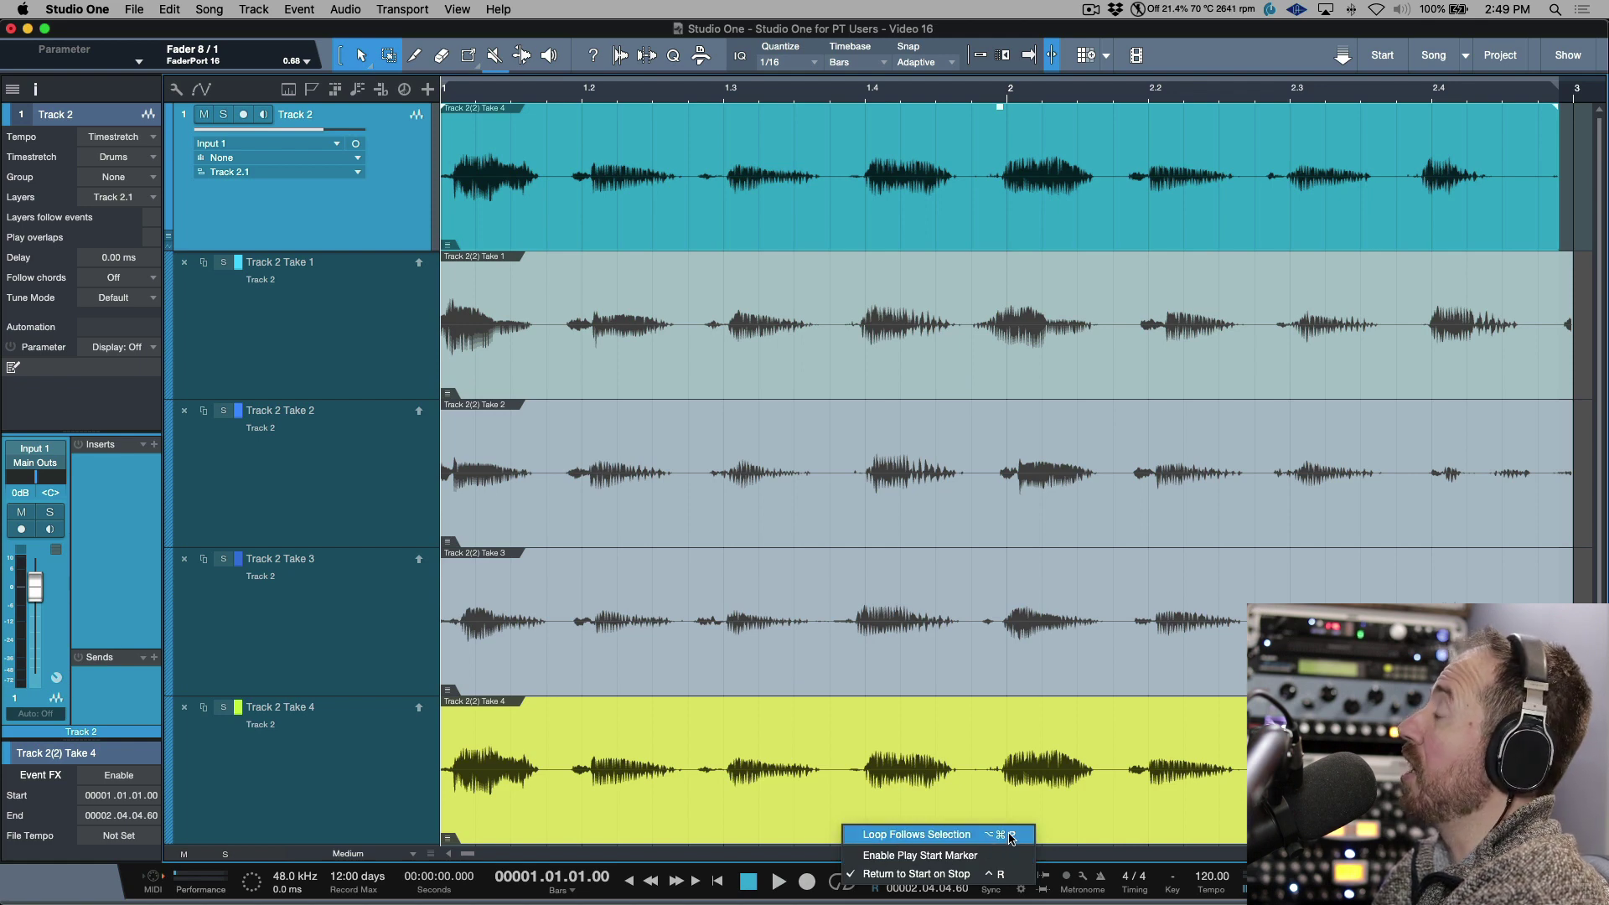
{"action": "left_click", "coordinate": [946, 841]}
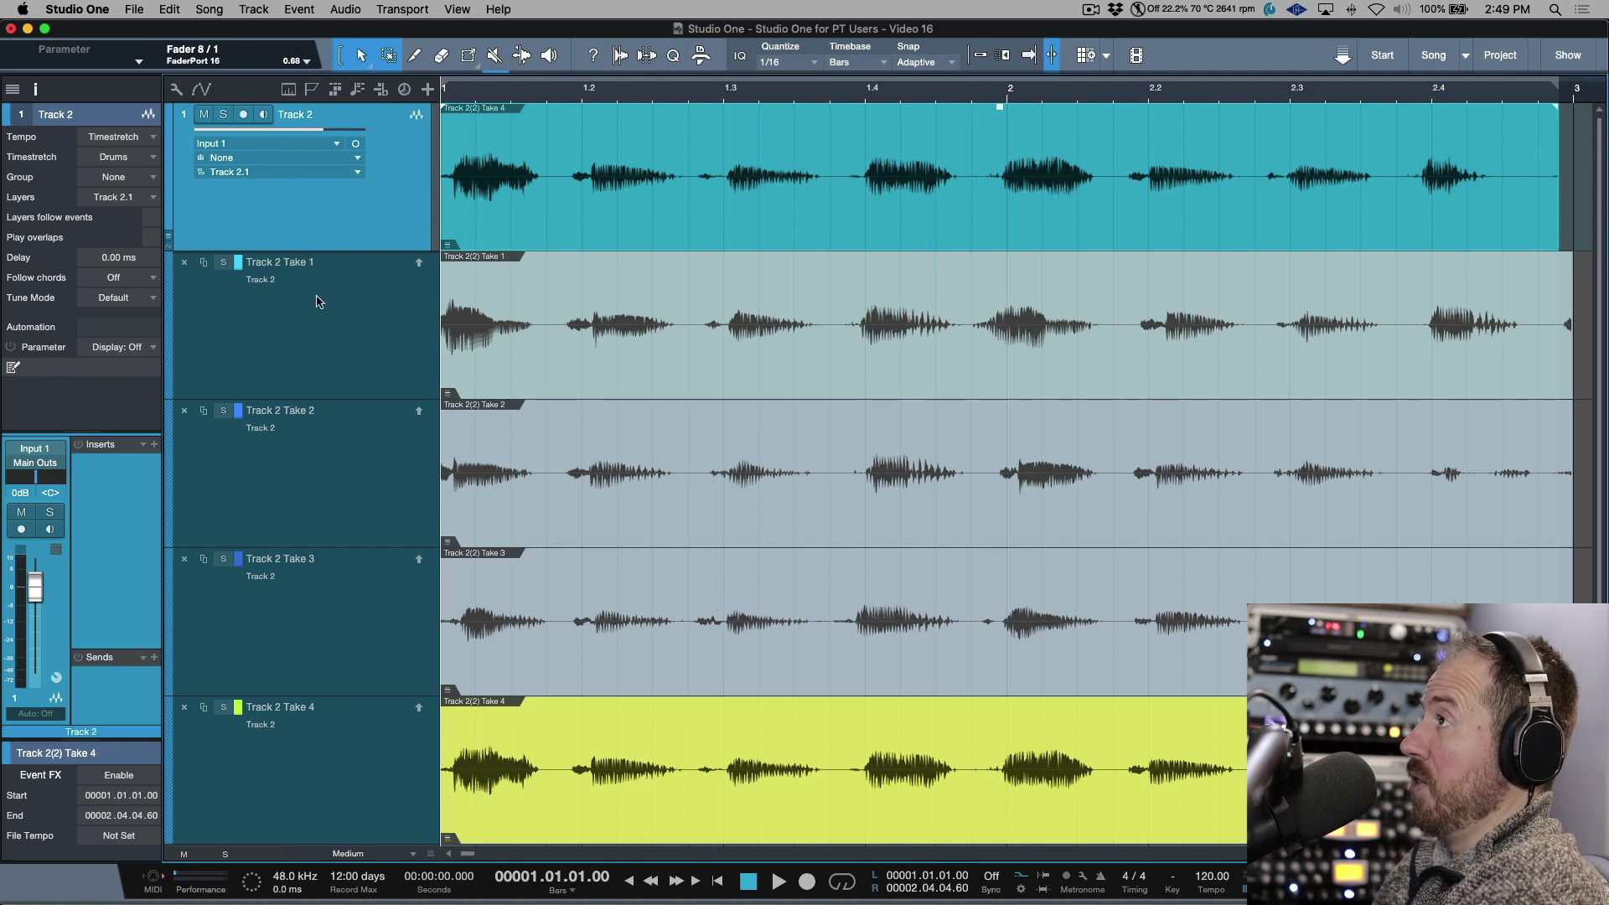
{"action": "left_click", "coordinate": [175, 91]}
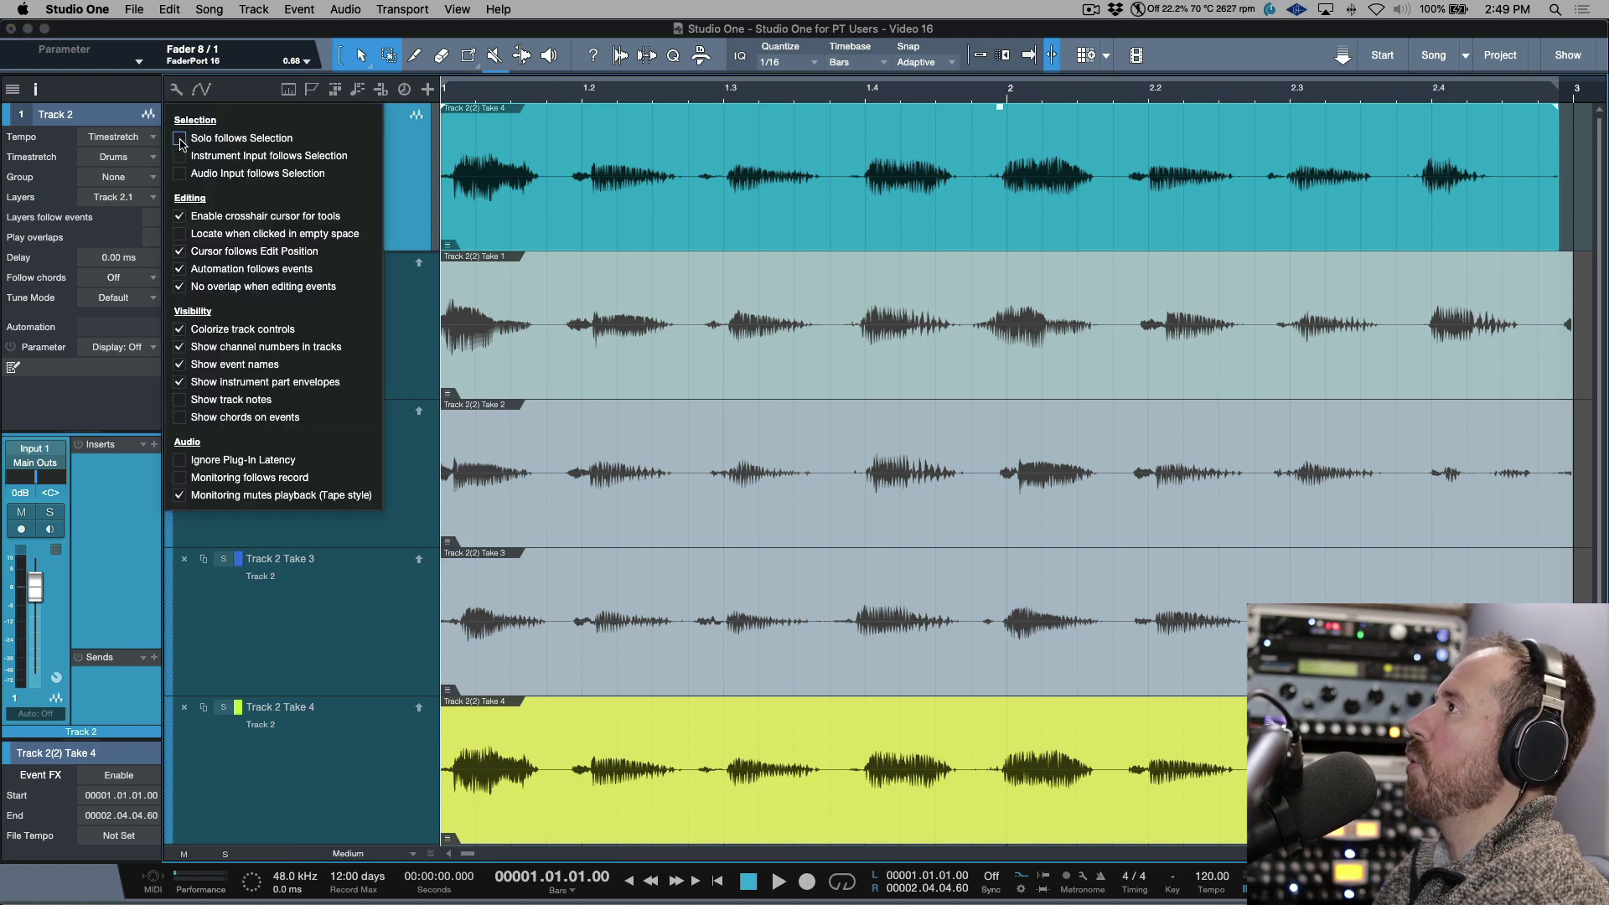
{"action": "left_click", "coordinate": [179, 139]}
{"action": "left_click", "coordinate": [395, 179]}
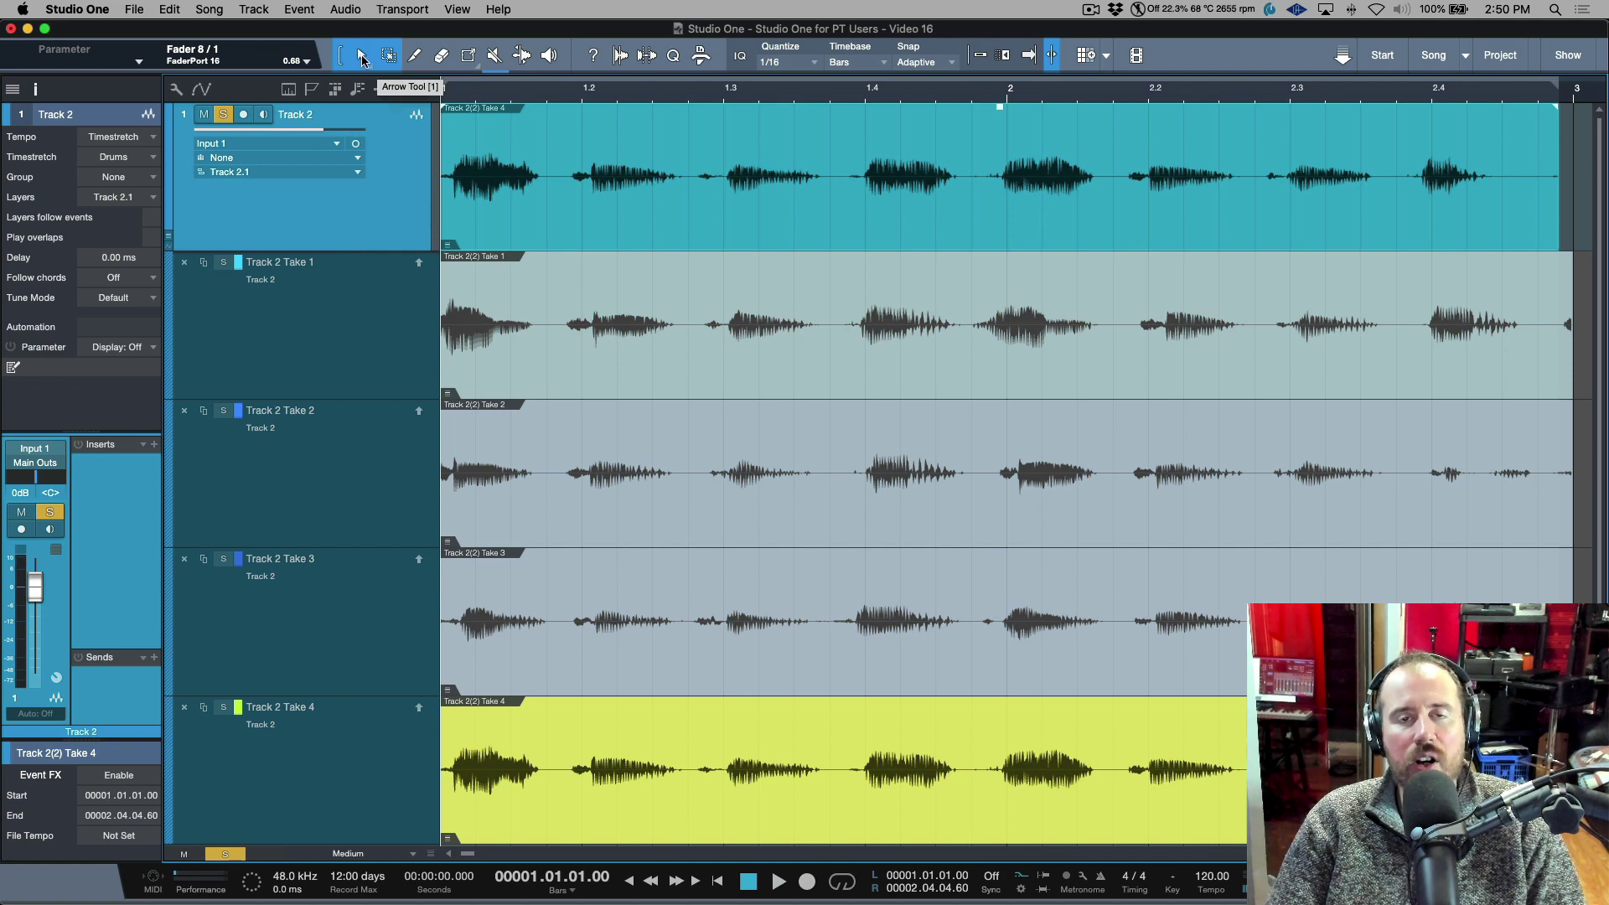
- Select Take 1 from the song start to 1.02.04.05 with the Range tool and turn on autoscroll
{"action": "left_click", "coordinate": [388, 57]}
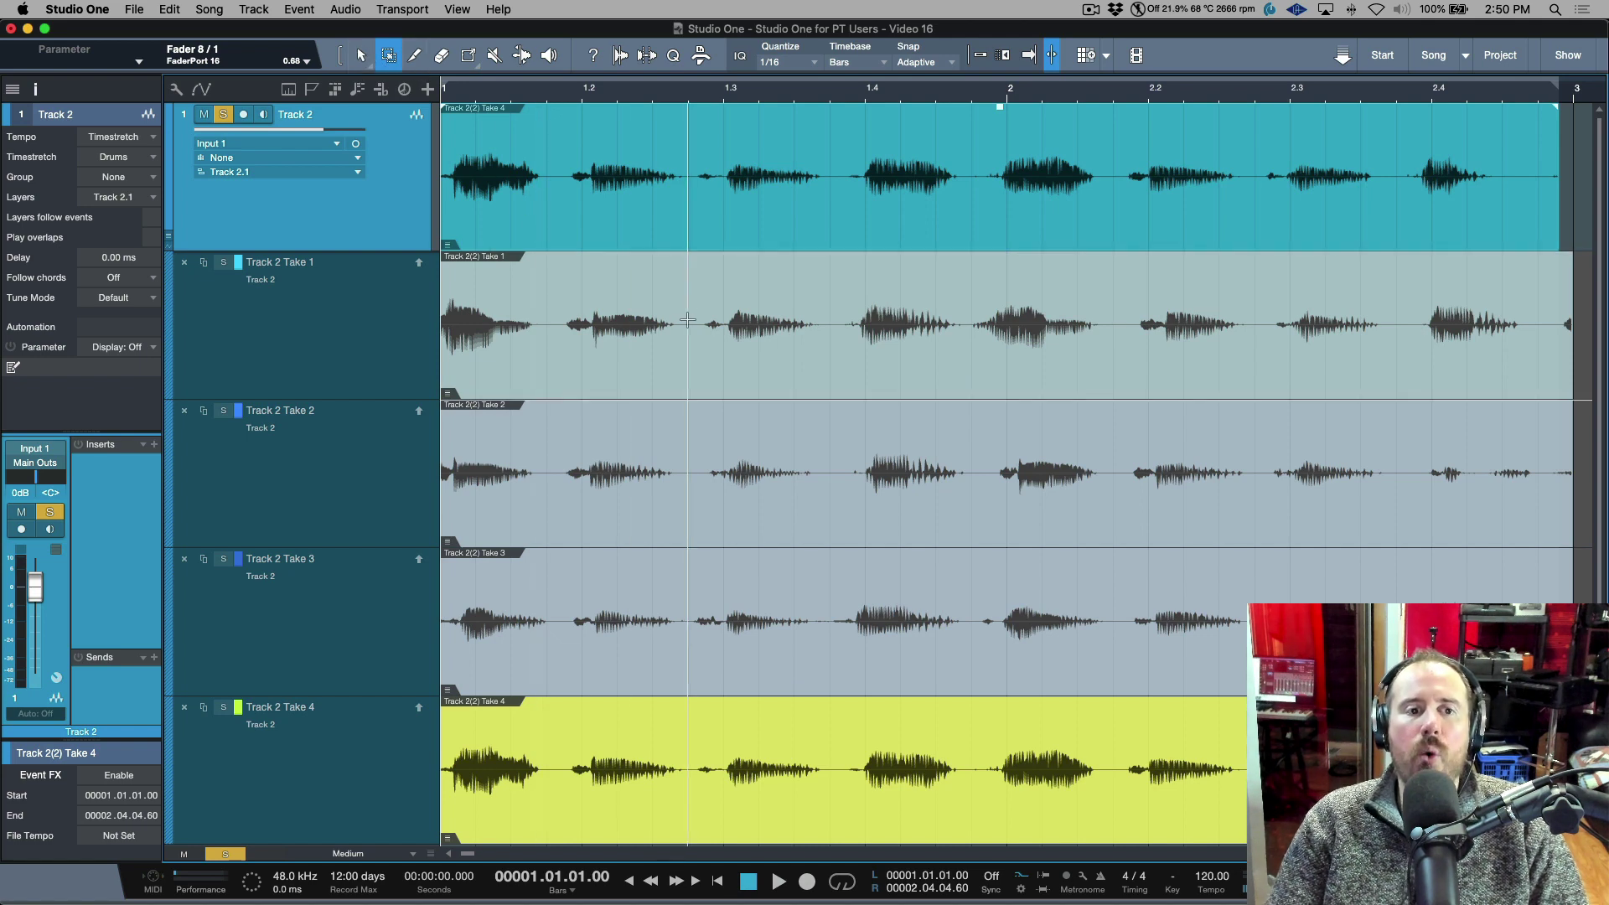
{"action": "left_click_drag", "start_coordinate": [687, 319], "coordinate": [404, 330]}
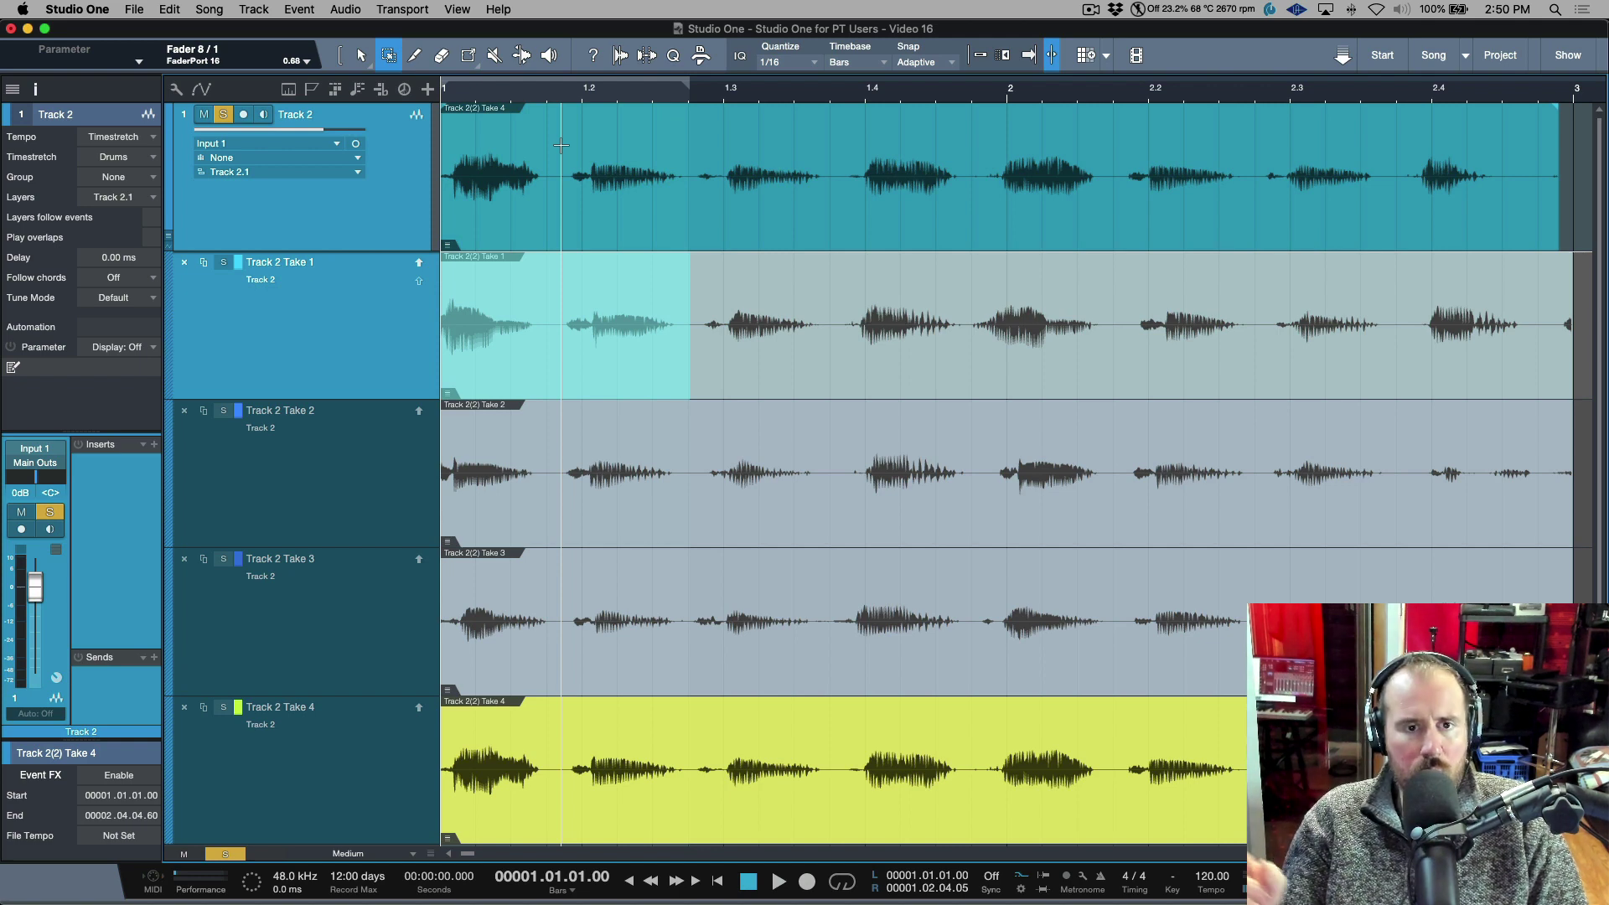
{"action": "key", "text": "f"}
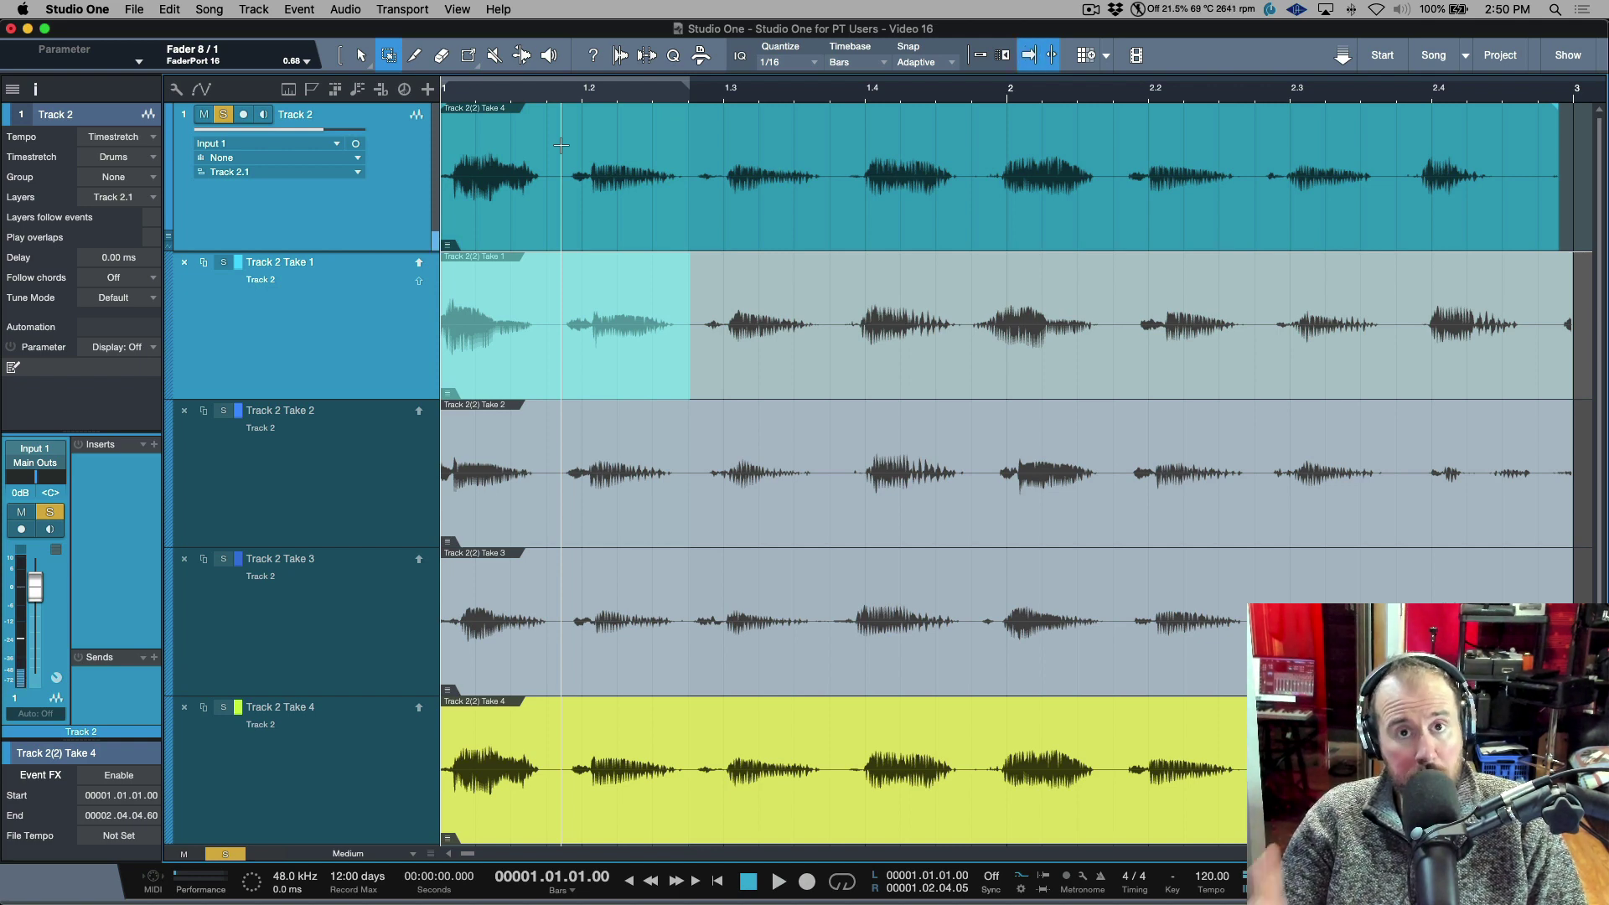
- Solo the Take 1 layer and move the layer selection down to Take 4 and back up to Take 2
{"action": "left_click", "coordinate": [384, 335]}
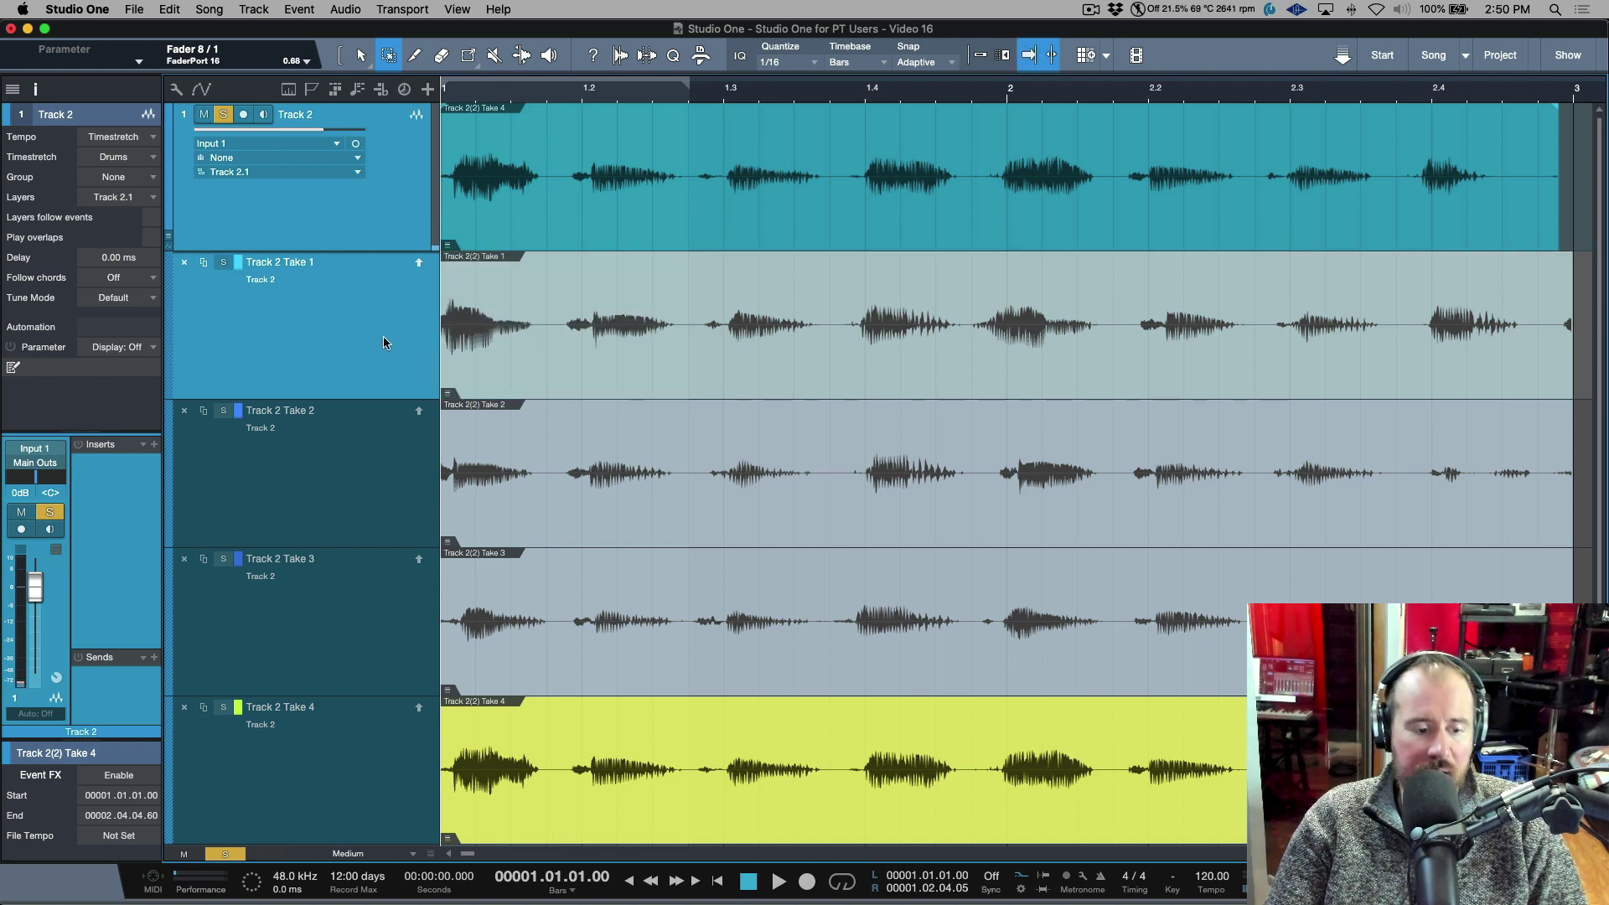
{"action": "left_click", "coordinate": [223, 263]}
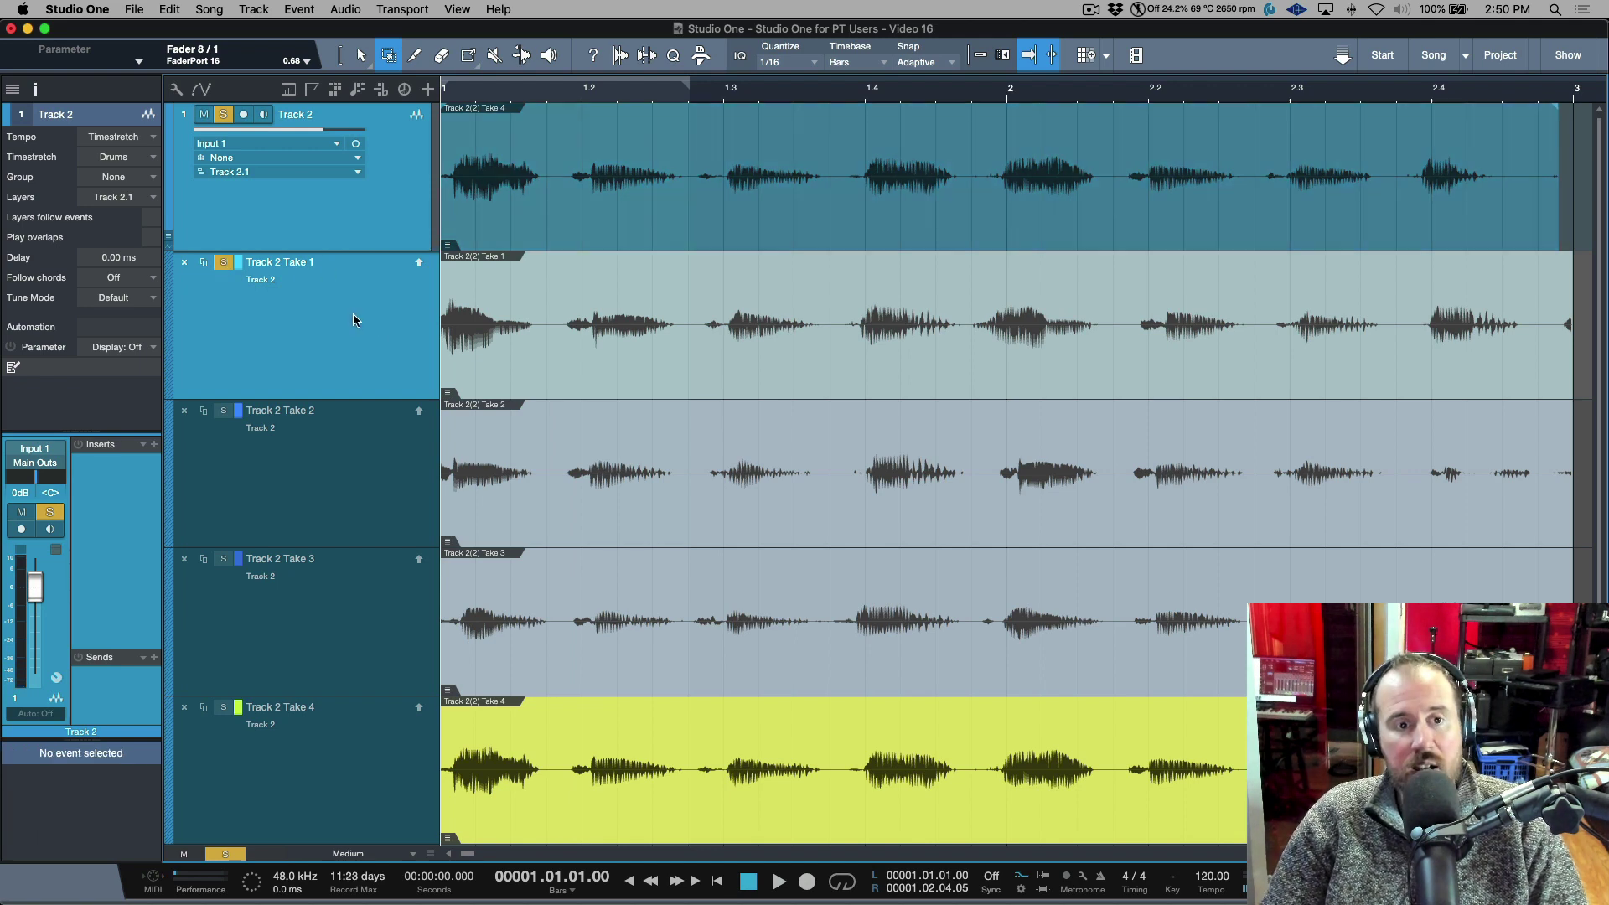
{"action": "key", "text": "Down"}
{"action": "key", "text": "Down"}
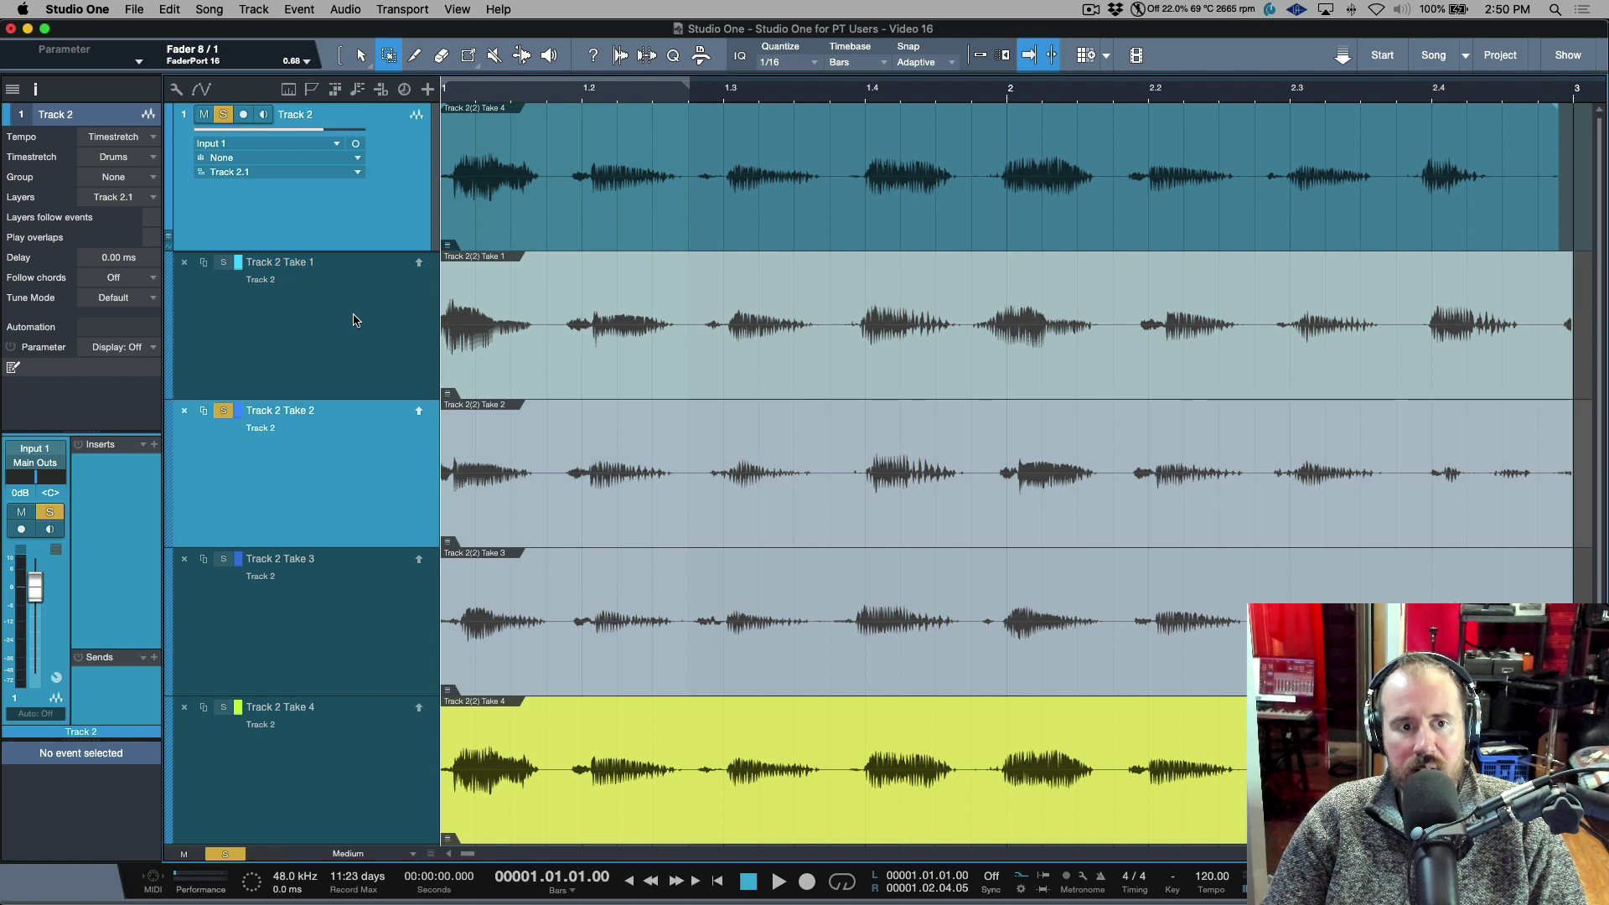
{"action": "key", "text": "Down"}
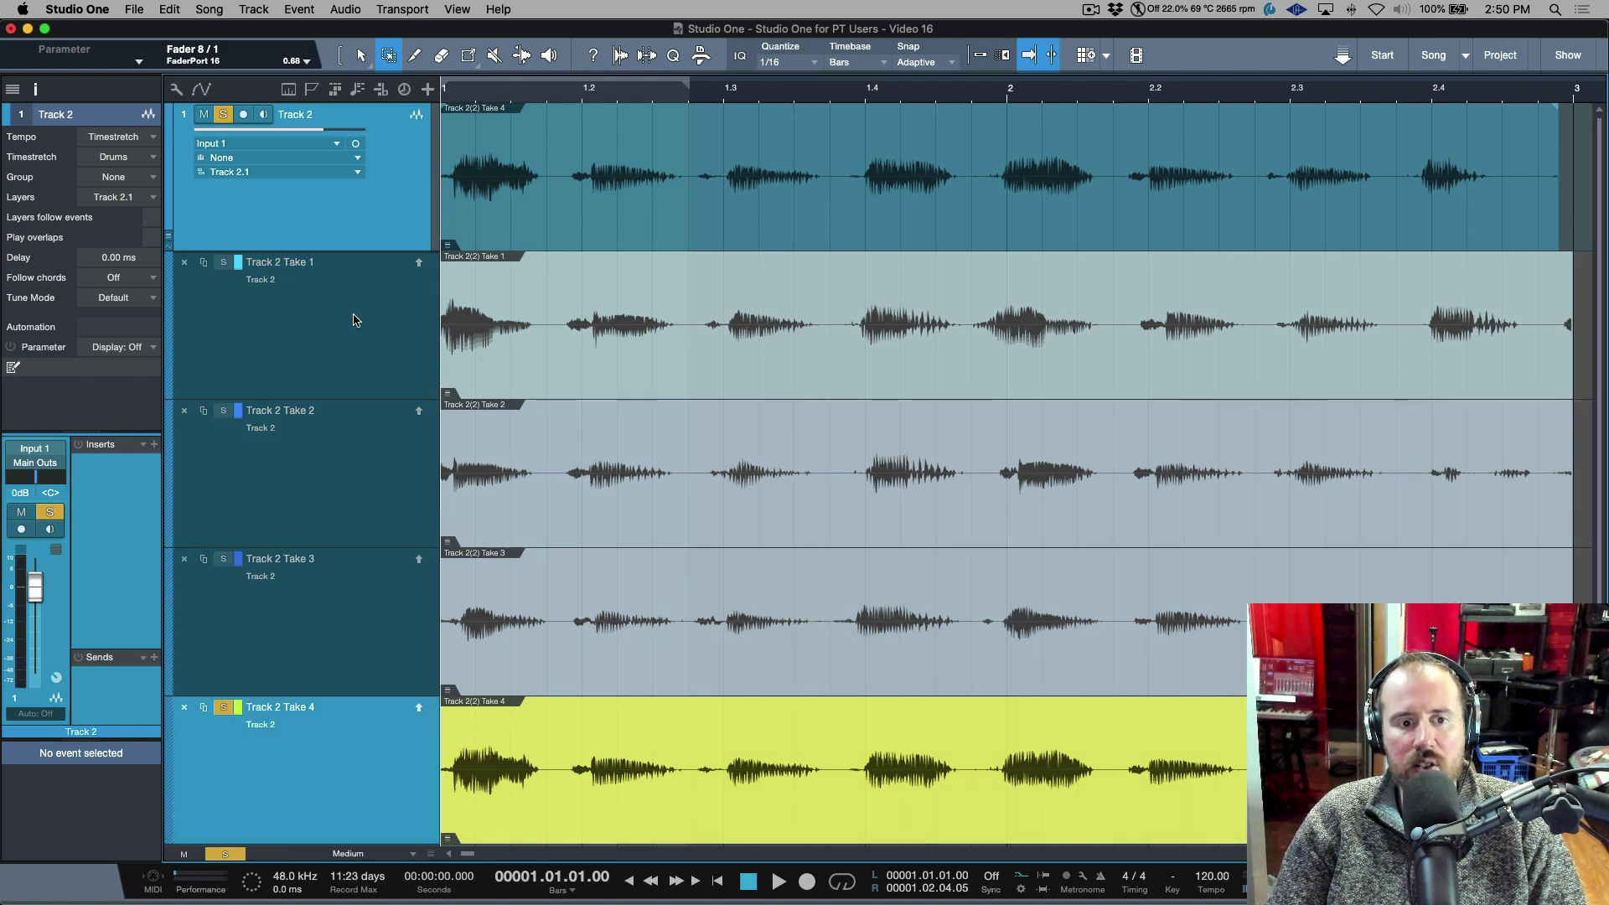
{"action": "key", "text": "Up"}
{"action": "key", "text": "Up"}
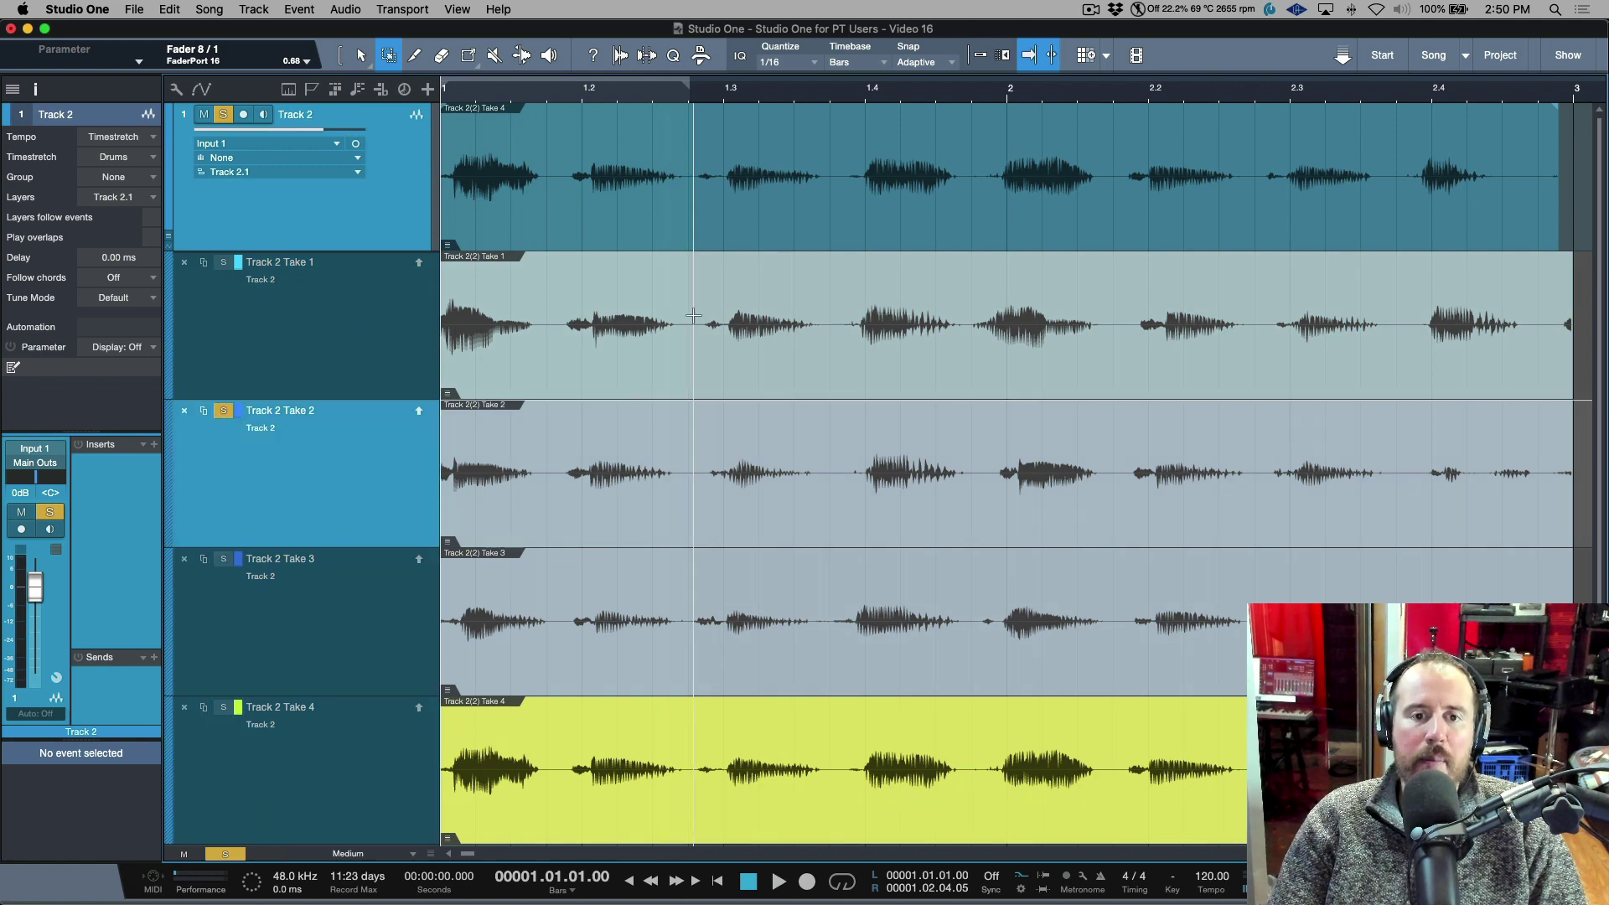
- Audition Take 1 from the song start to 1.02.04.15 and copy that range to the main track
{"action": "left_click_drag", "start_coordinate": [692, 315], "coordinate": [357, 324]}
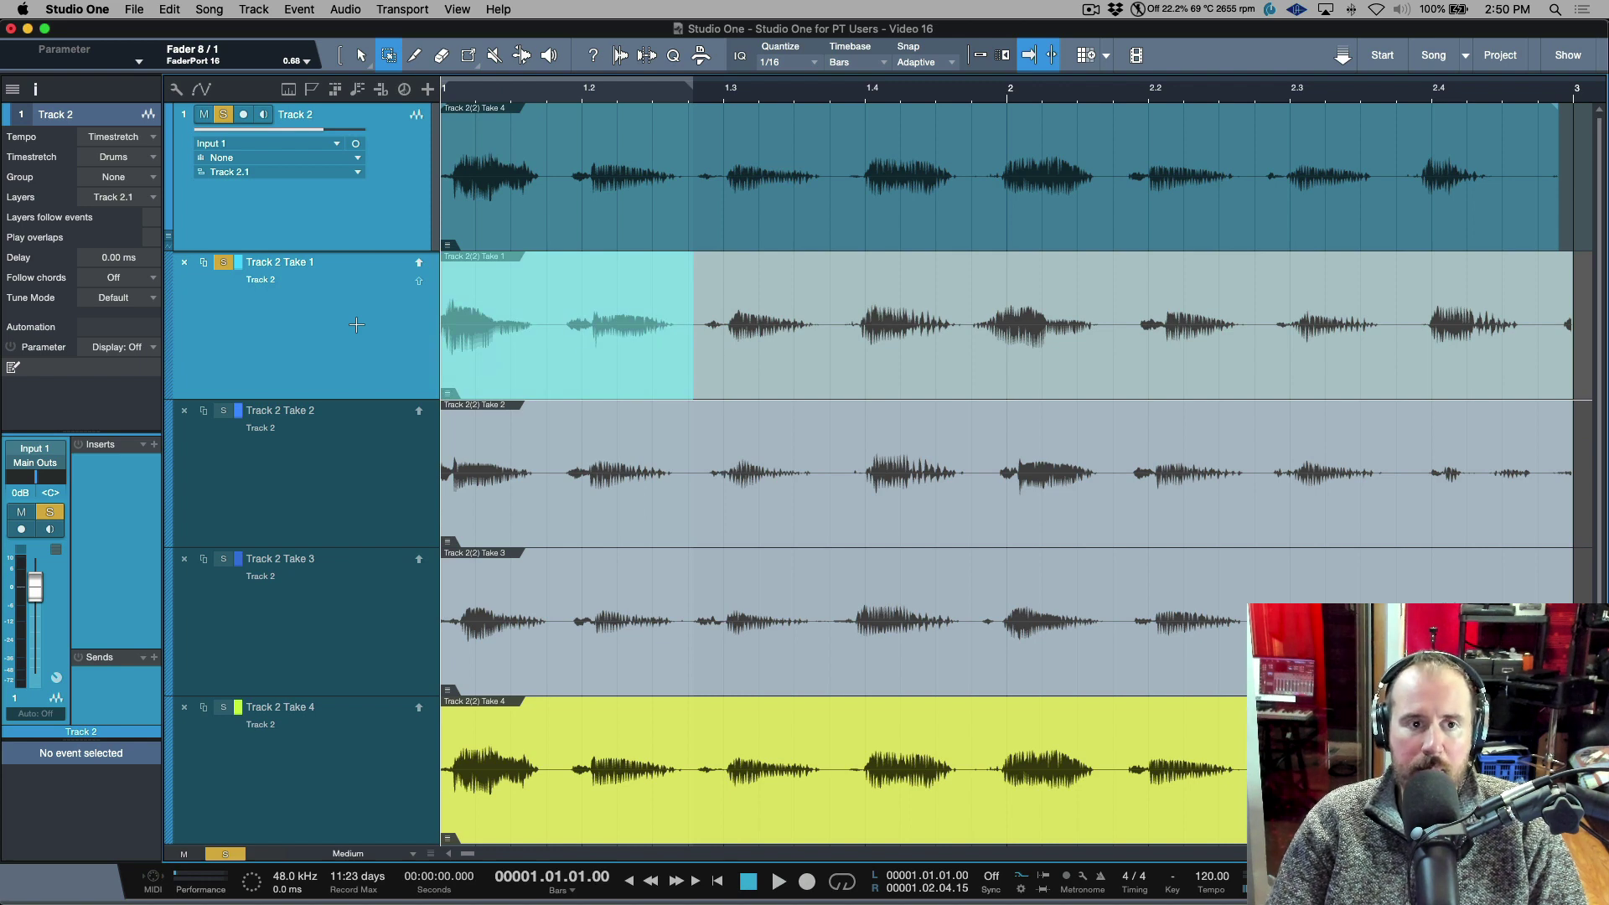
{"action": "key", "text": "space"}
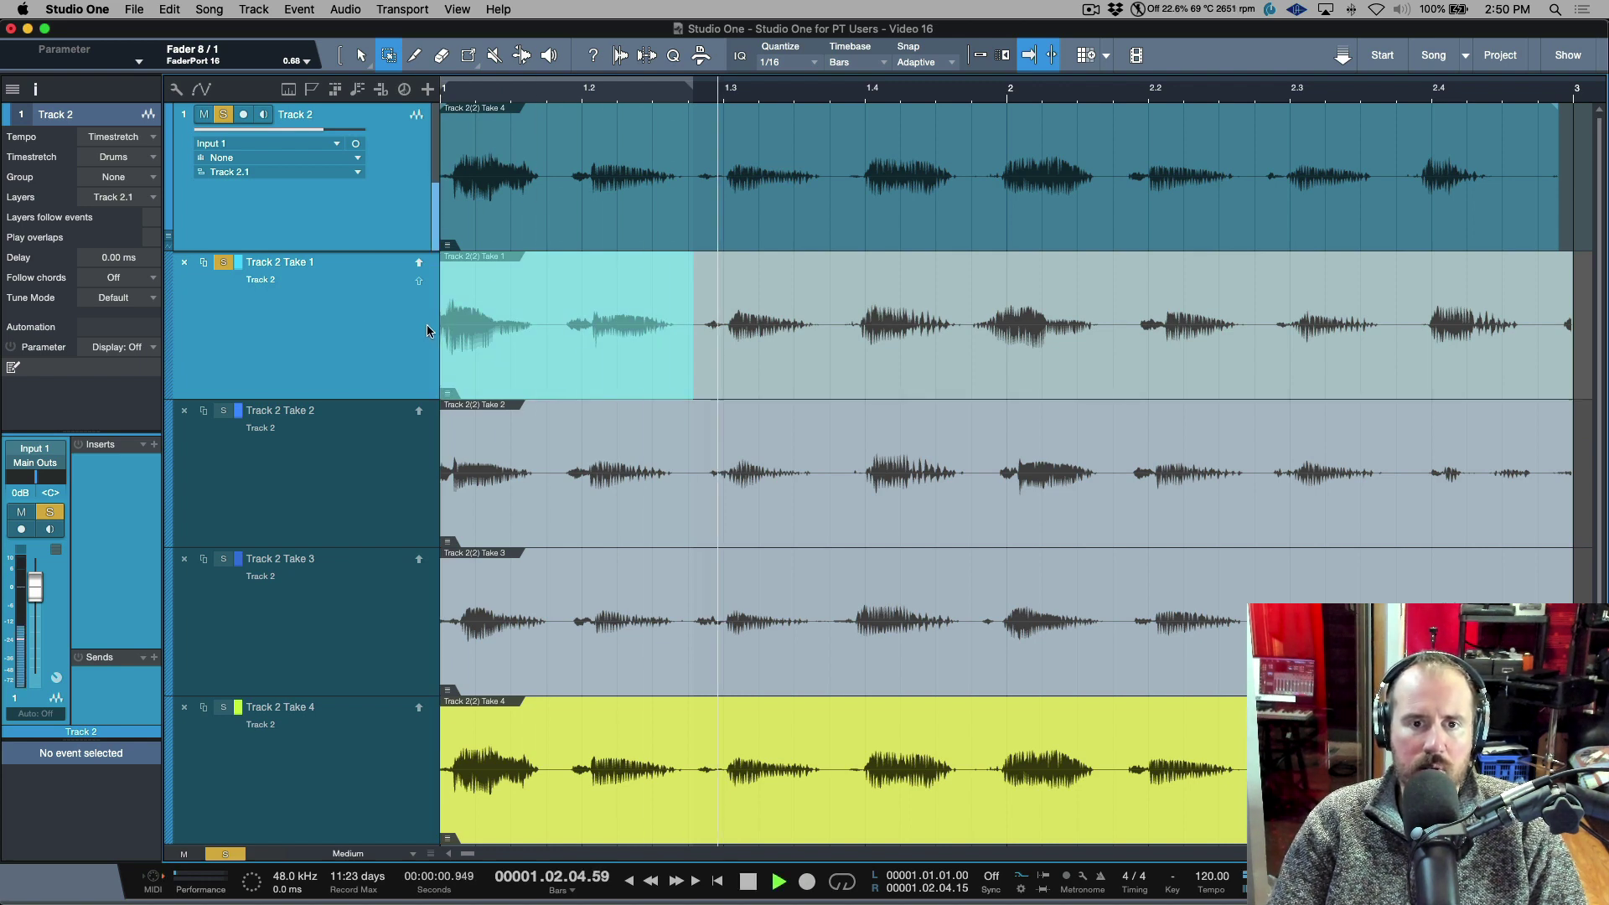
{"action": "key", "text": "space"}
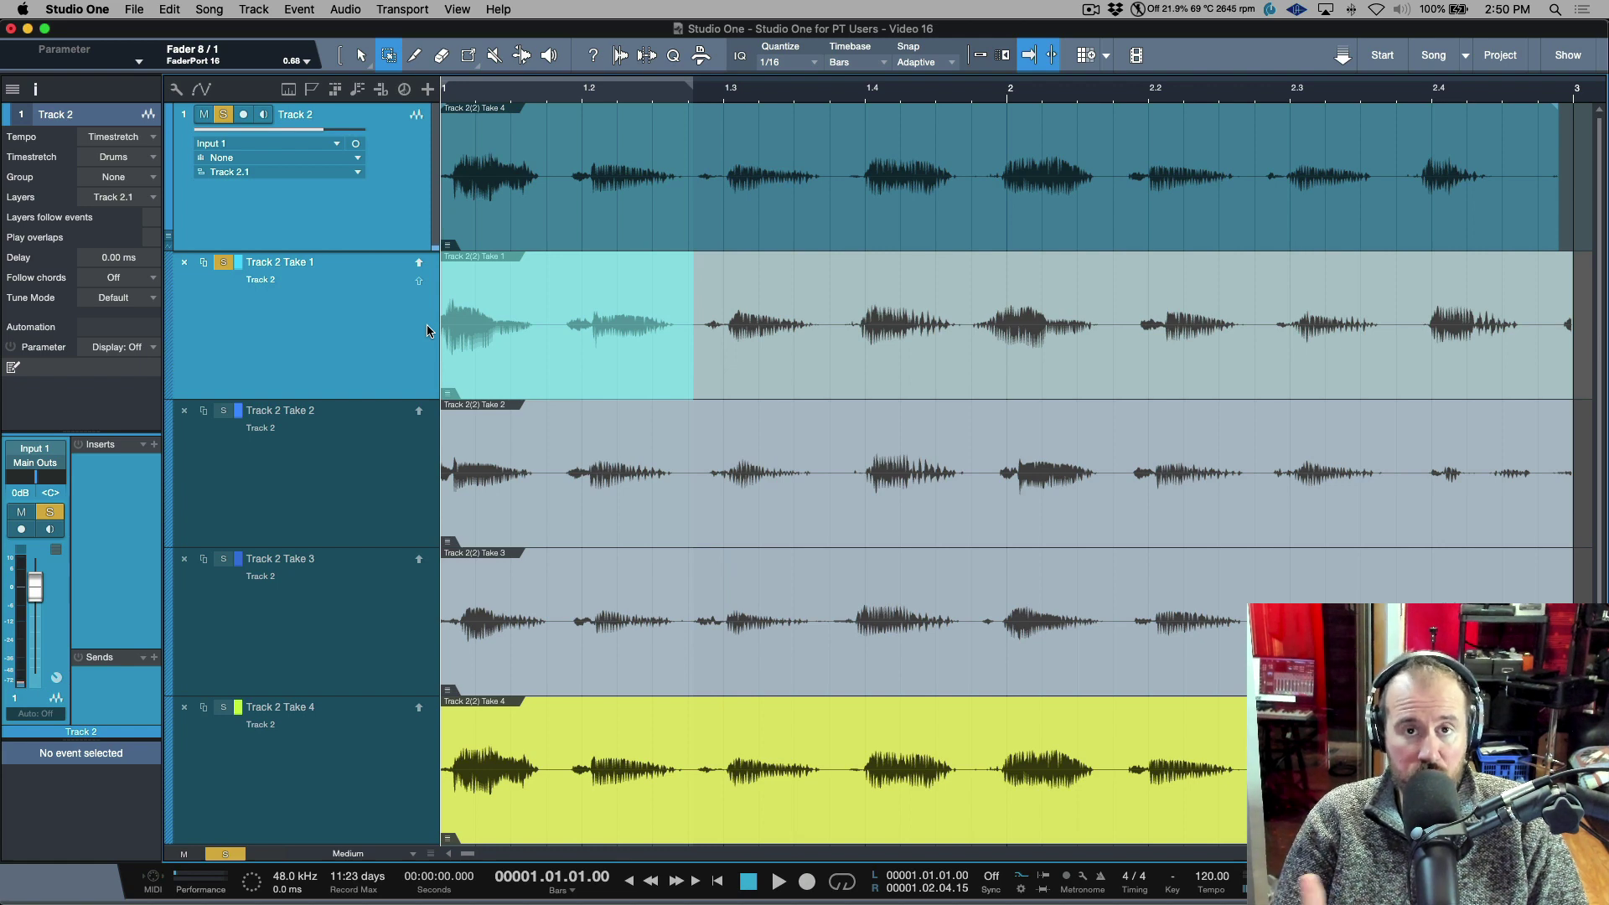
{"action": "key", "text": "space"}
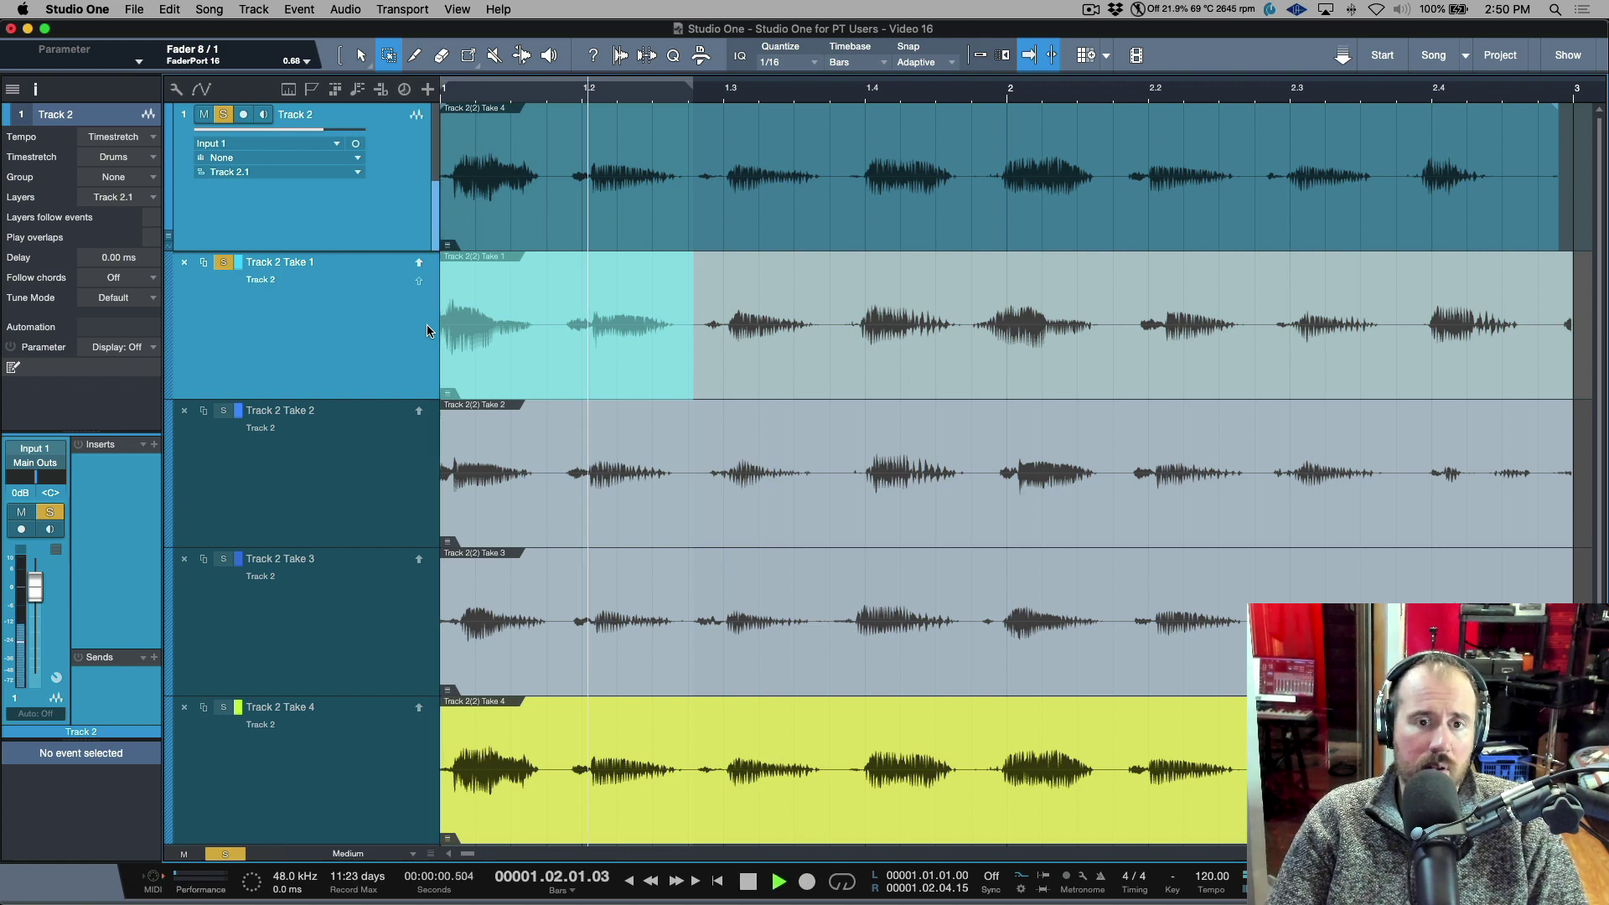
{"action": "key", "text": "space"}
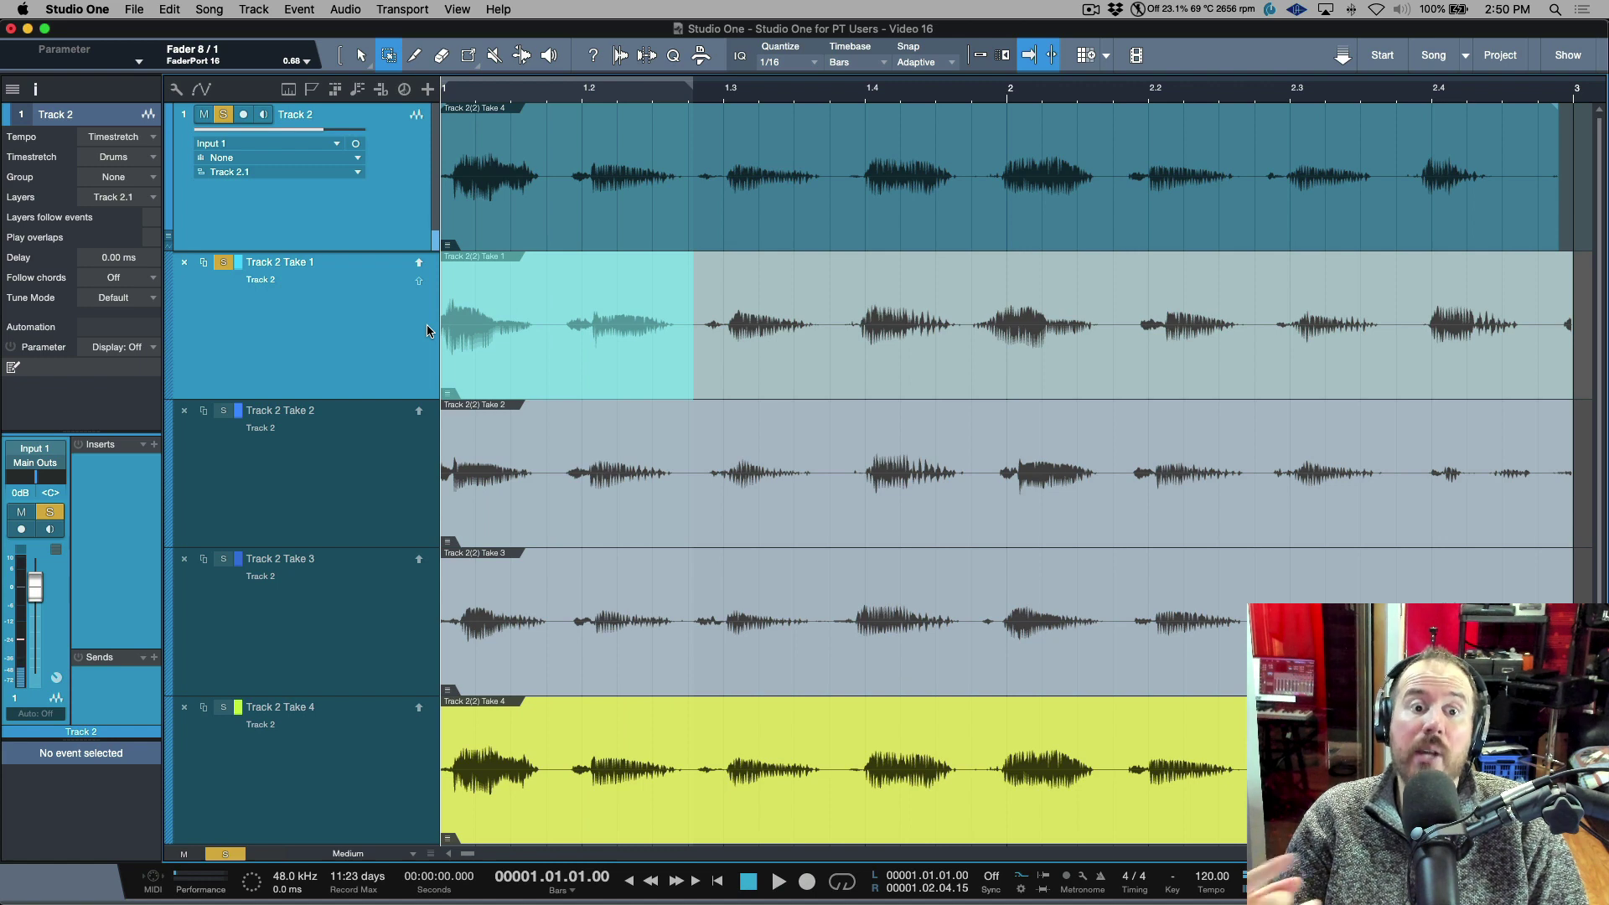
{"action": "key", "text": "space"}
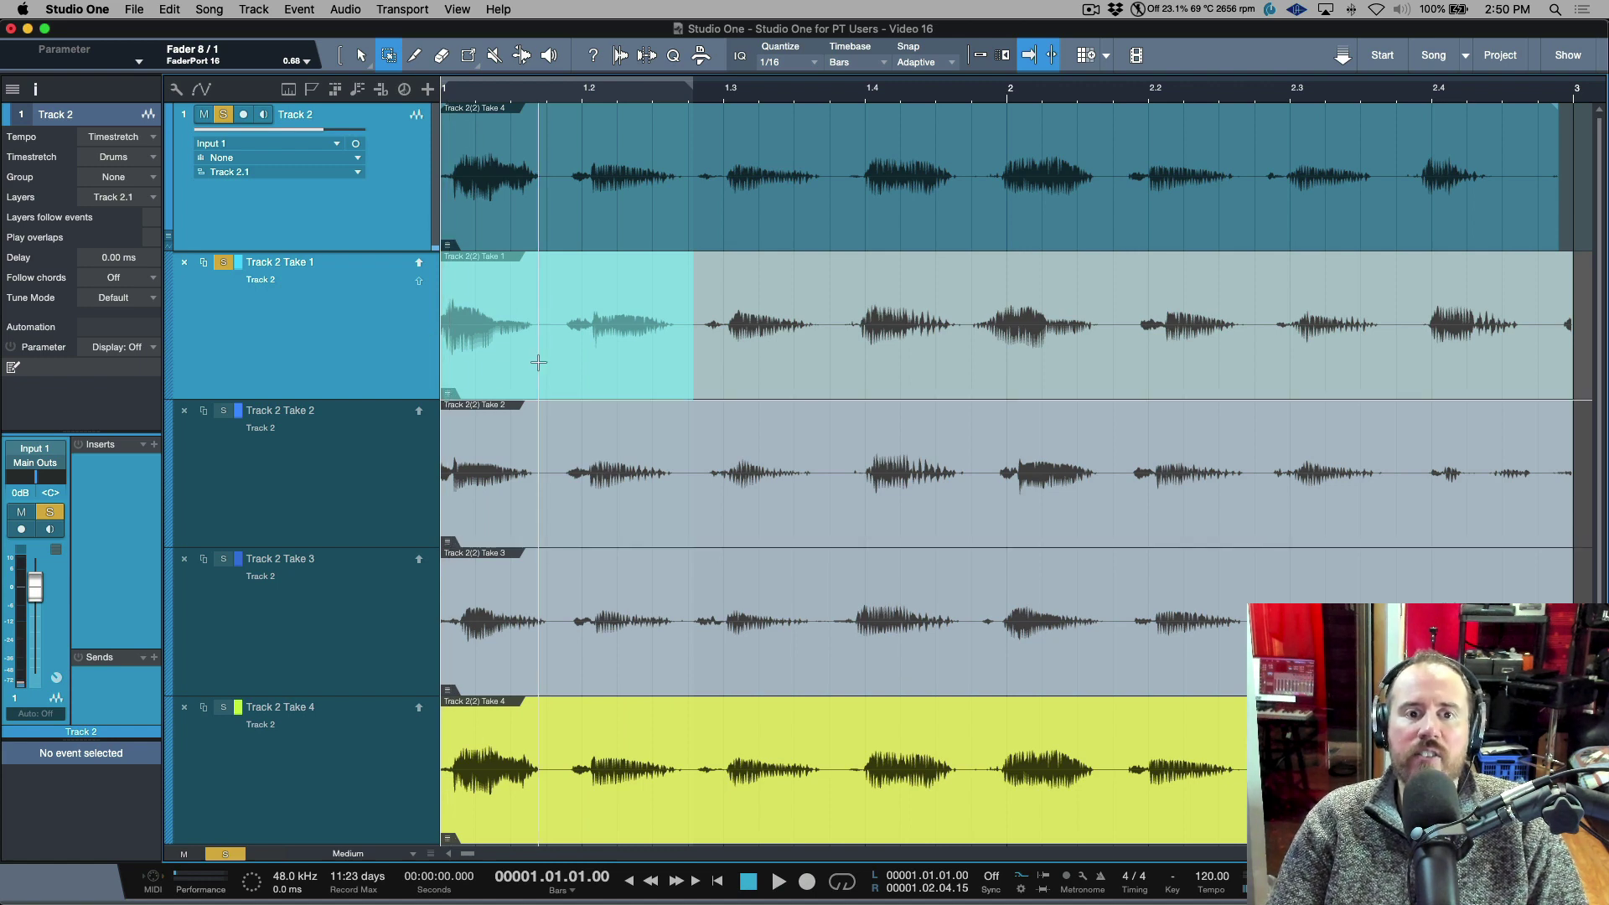
{"action": "key", "text": "space"}
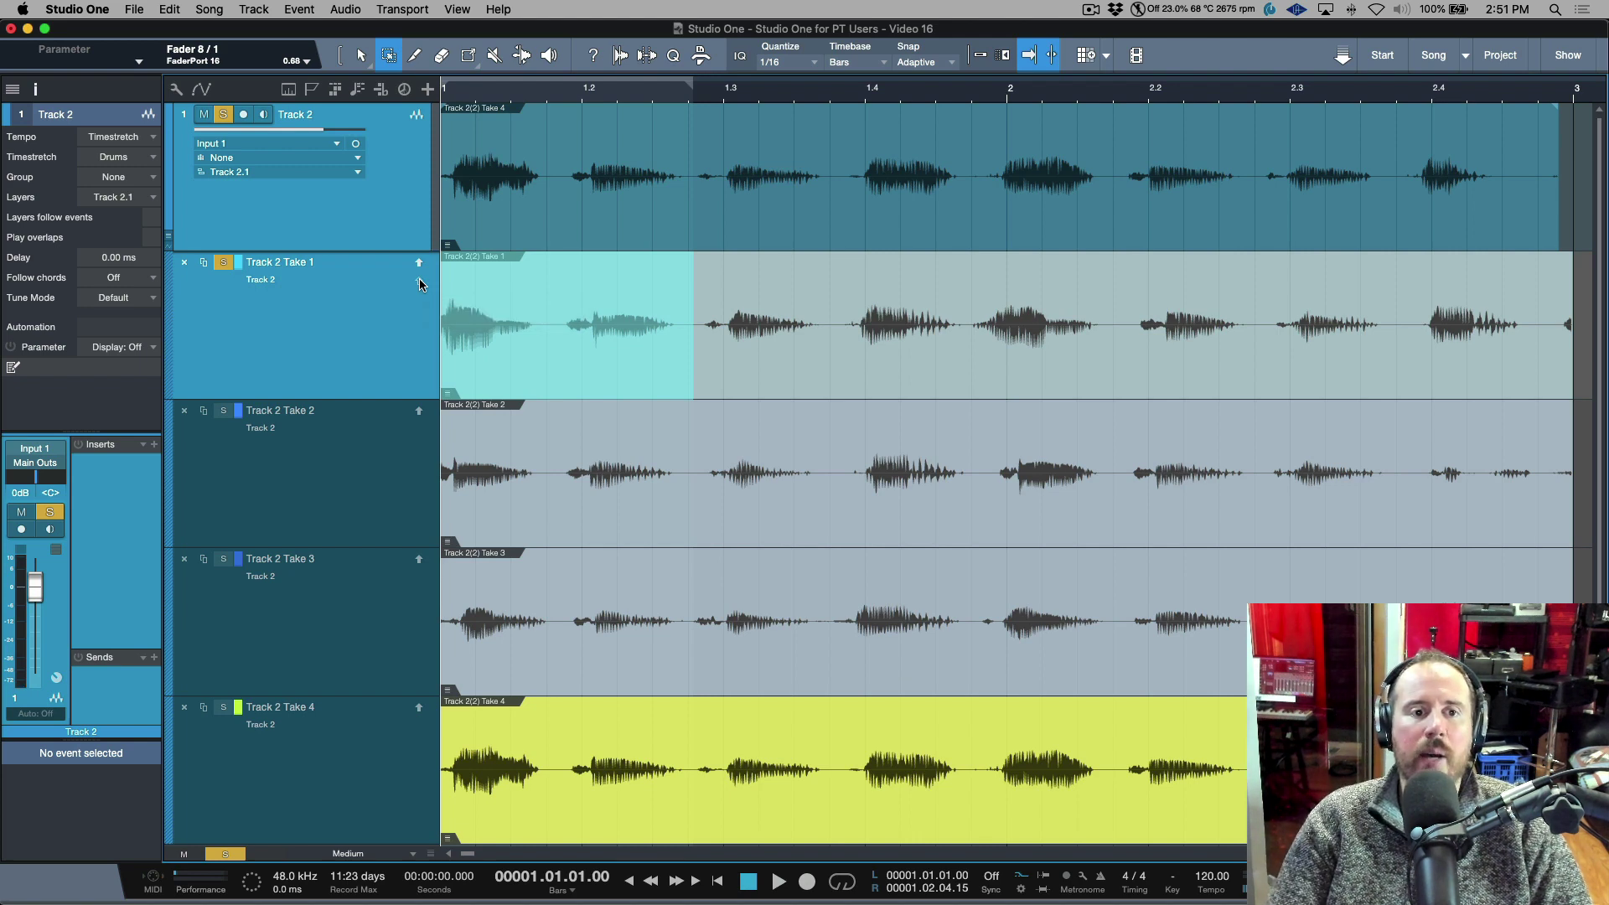
{"action": "left_click", "coordinate": [419, 284]}
- Select Take 2 from 1.02.03.77 to 1.04.03.94, check the Solo follows Selection option, and play the range
{"action": "left_click_drag", "start_coordinate": [681, 478], "coordinate": [969, 488]}
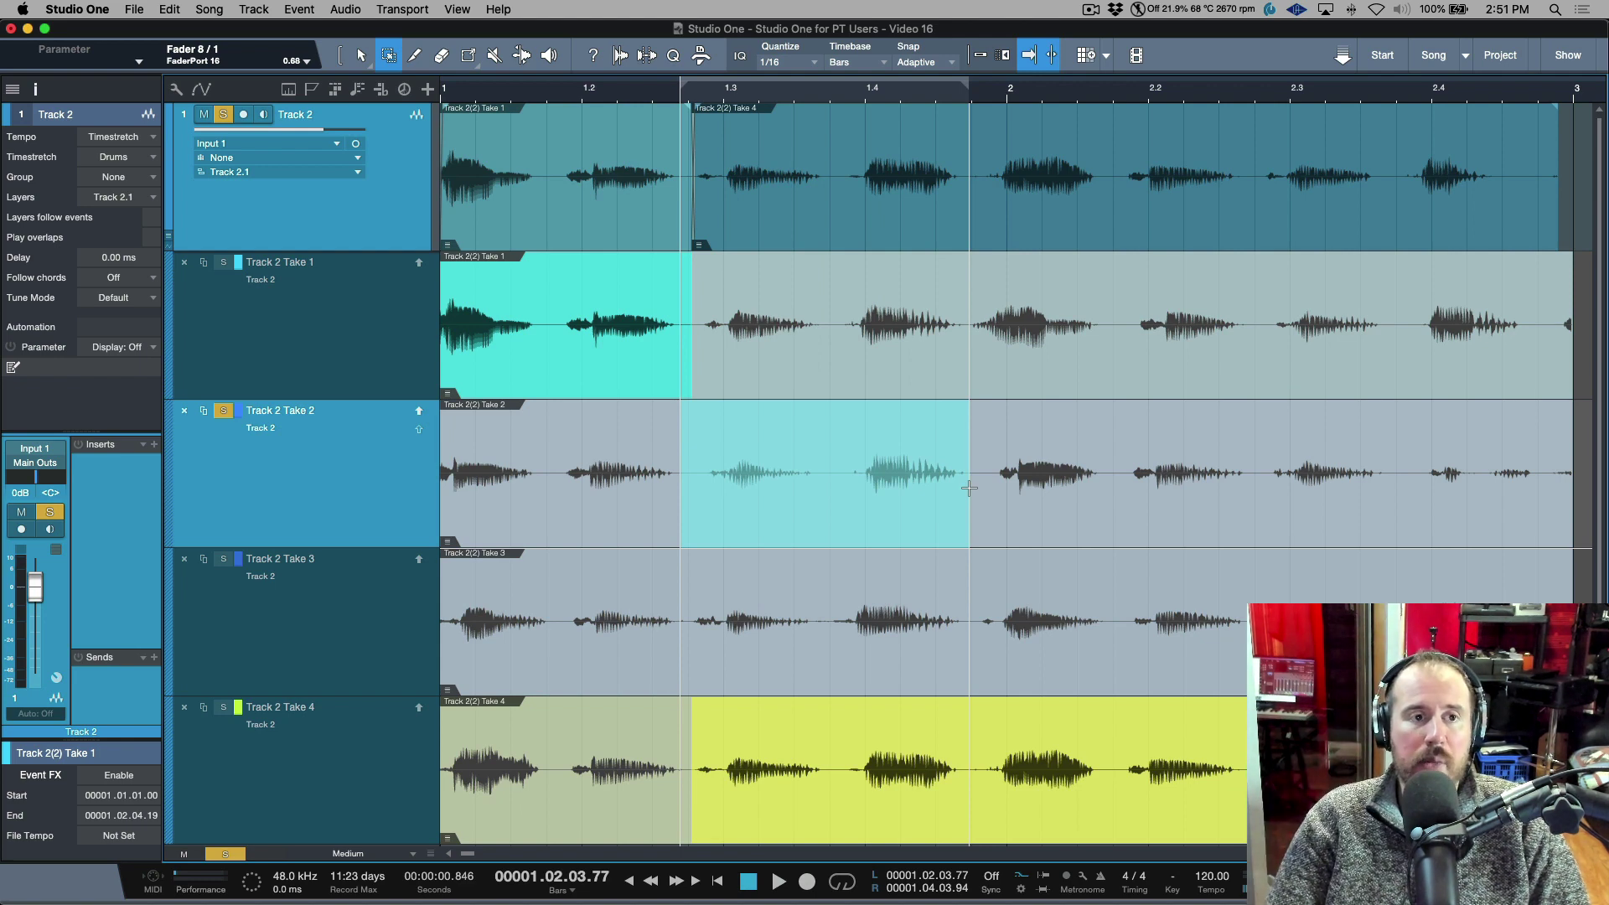
{"action": "left_click", "coordinate": [176, 89]}
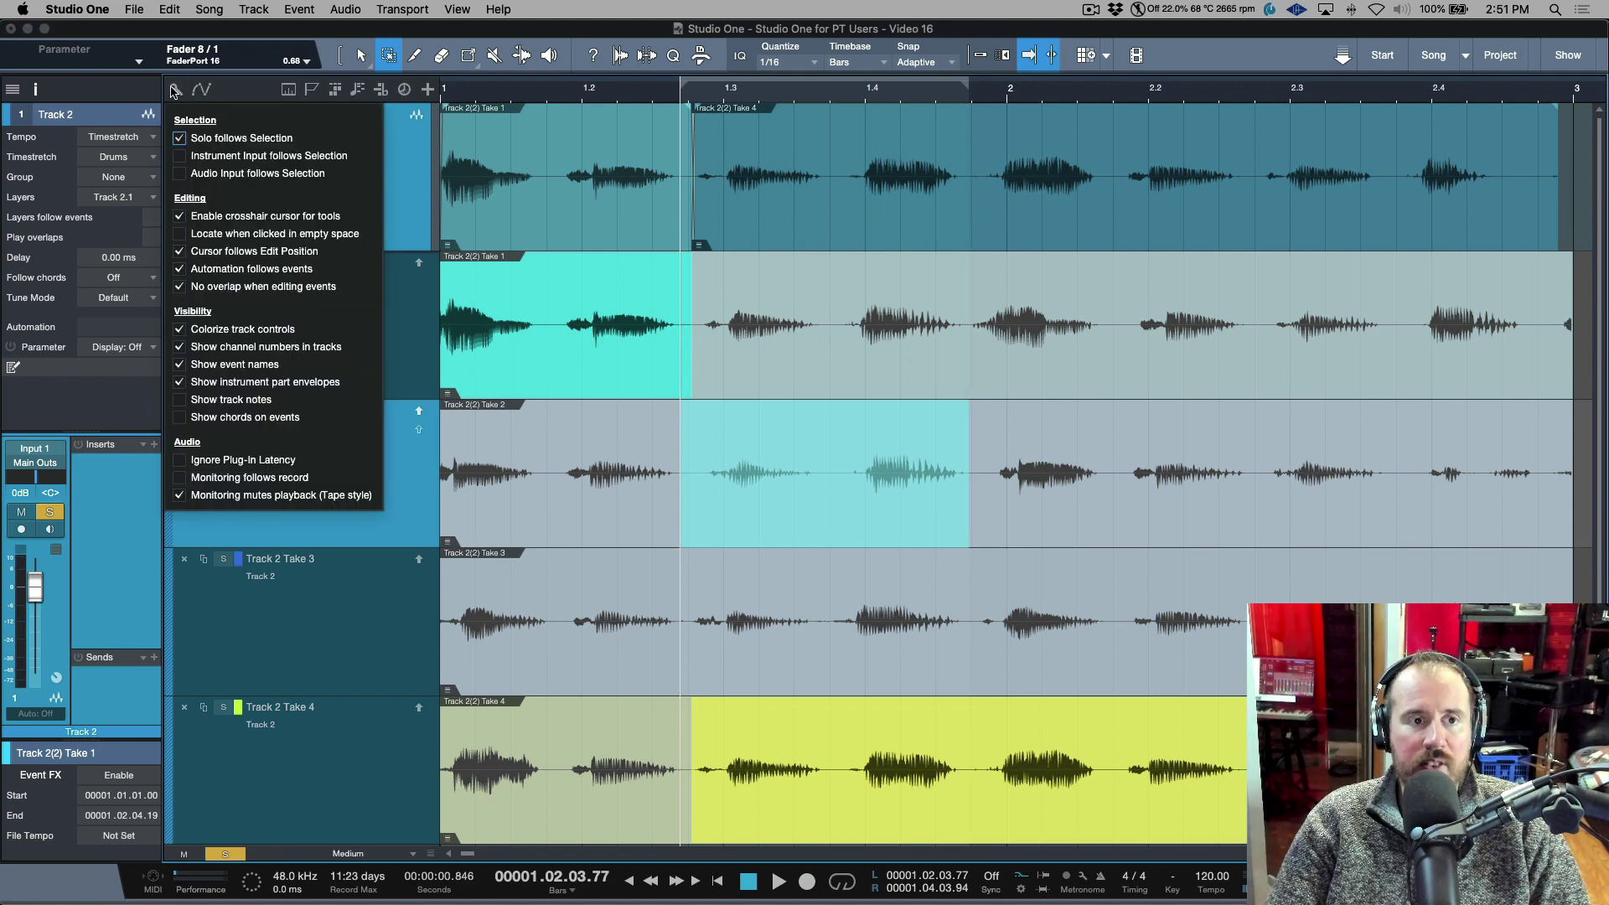
{"action": "left_click", "coordinate": [422, 501]}
{"action": "key", "text": "space"}
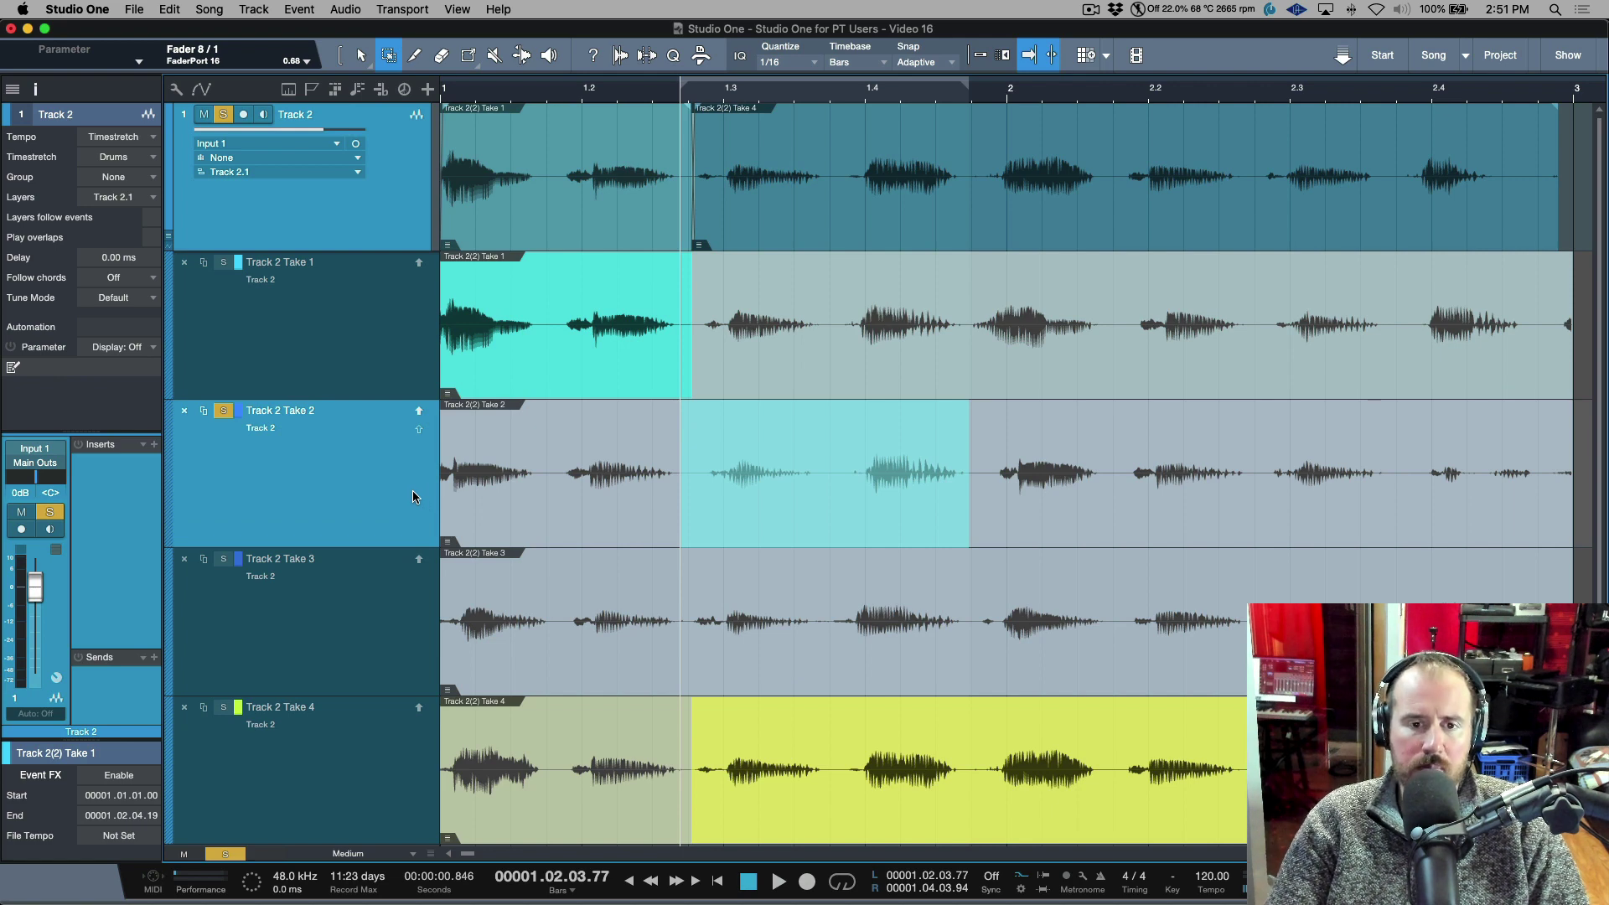
- Select Take 3 from 1.02.03.79 to 1.04.04.10, audition it, and copy that range to the main track
{"action": "key", "text": "space"}
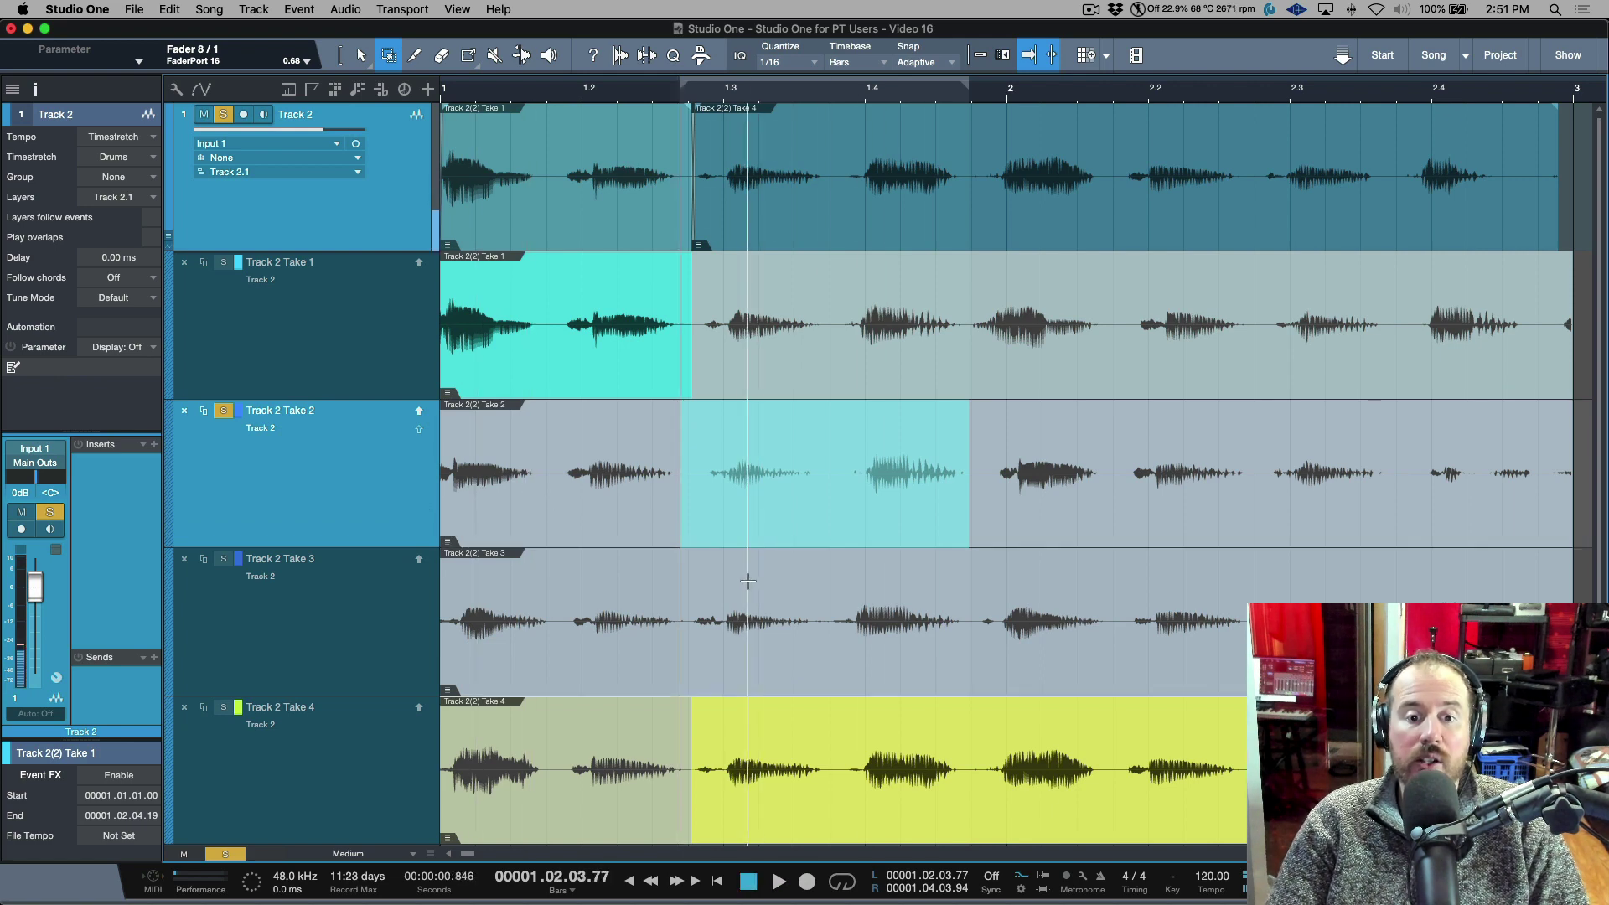
{"action": "left_click_drag", "start_coordinate": [682, 622], "coordinate": [974, 624]}
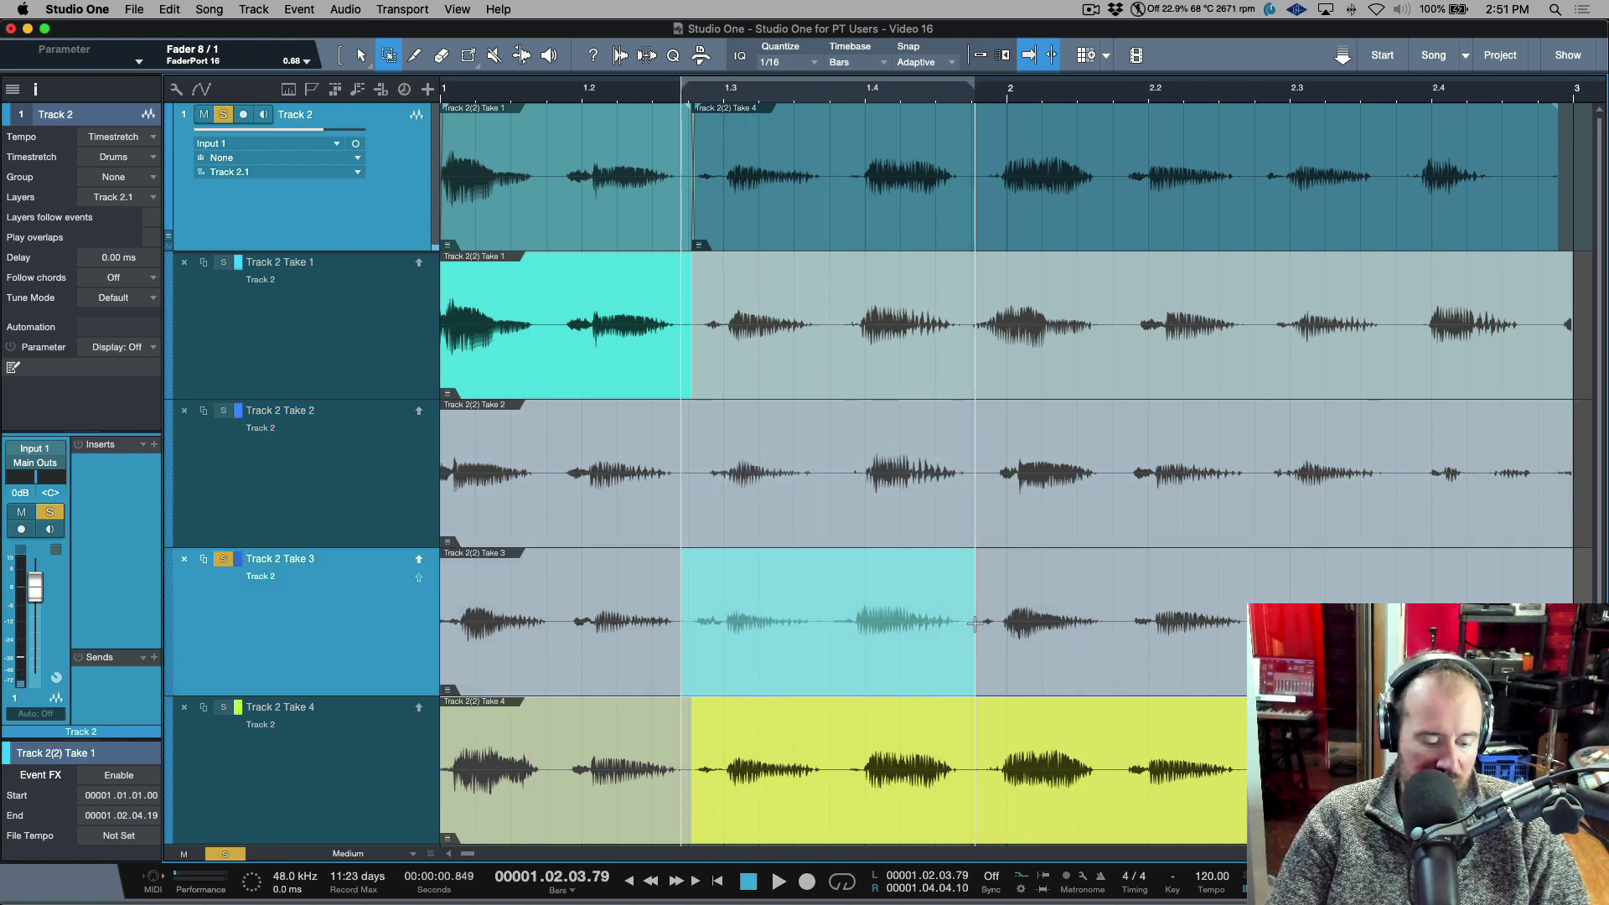
{"action": "key", "text": "space"}
{"action": "key", "text": "space"}
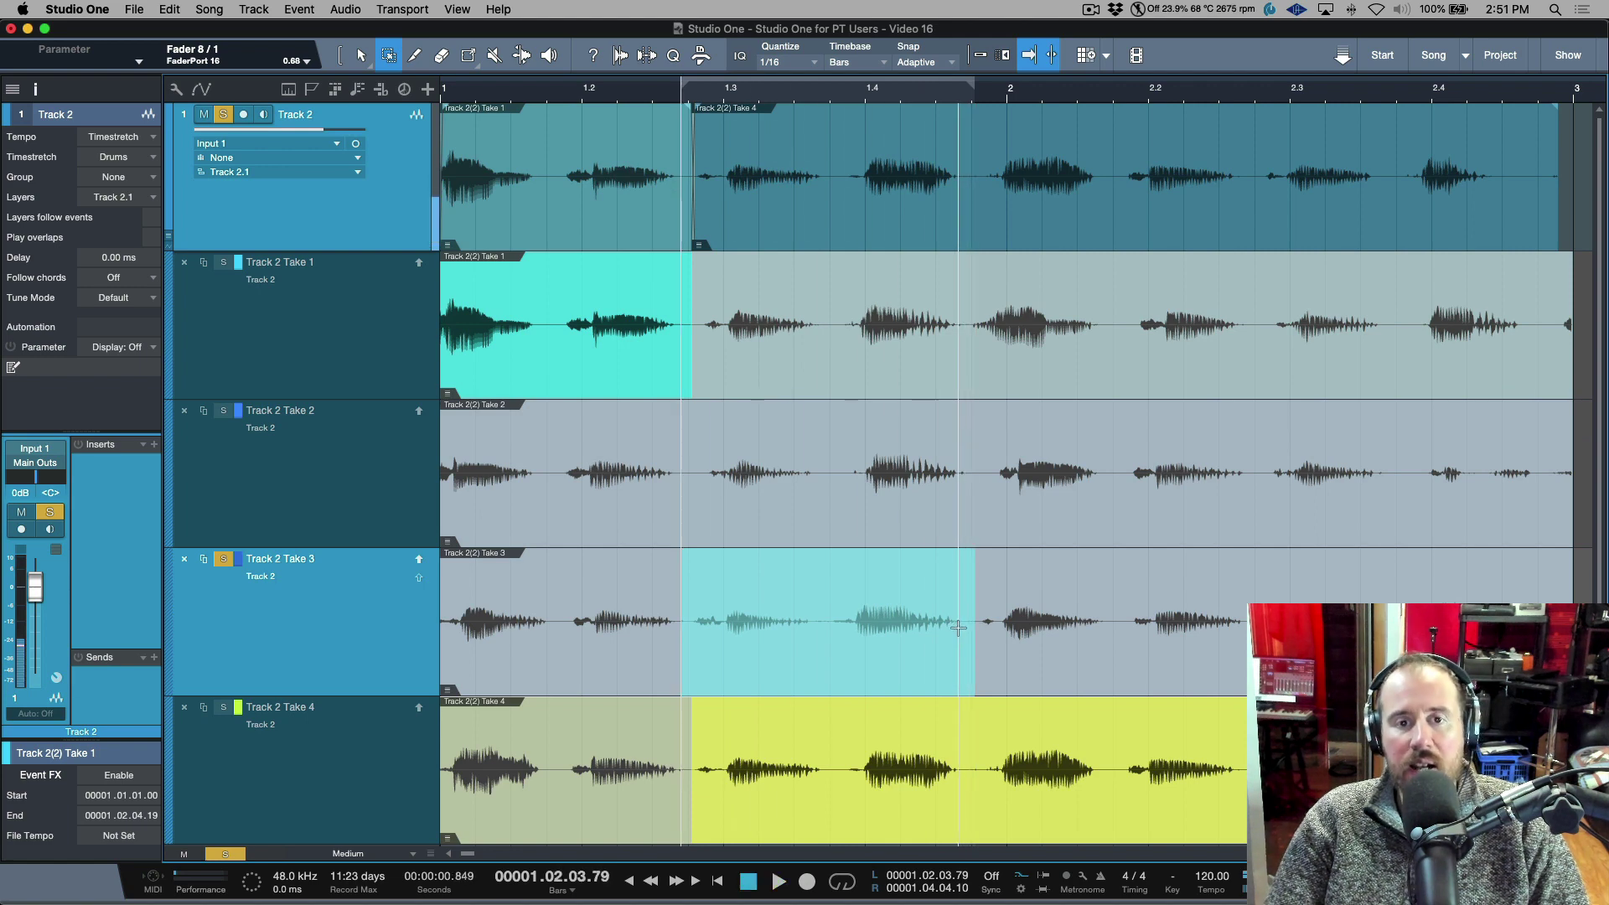
{"action": "left_click", "coordinate": [957, 626]}
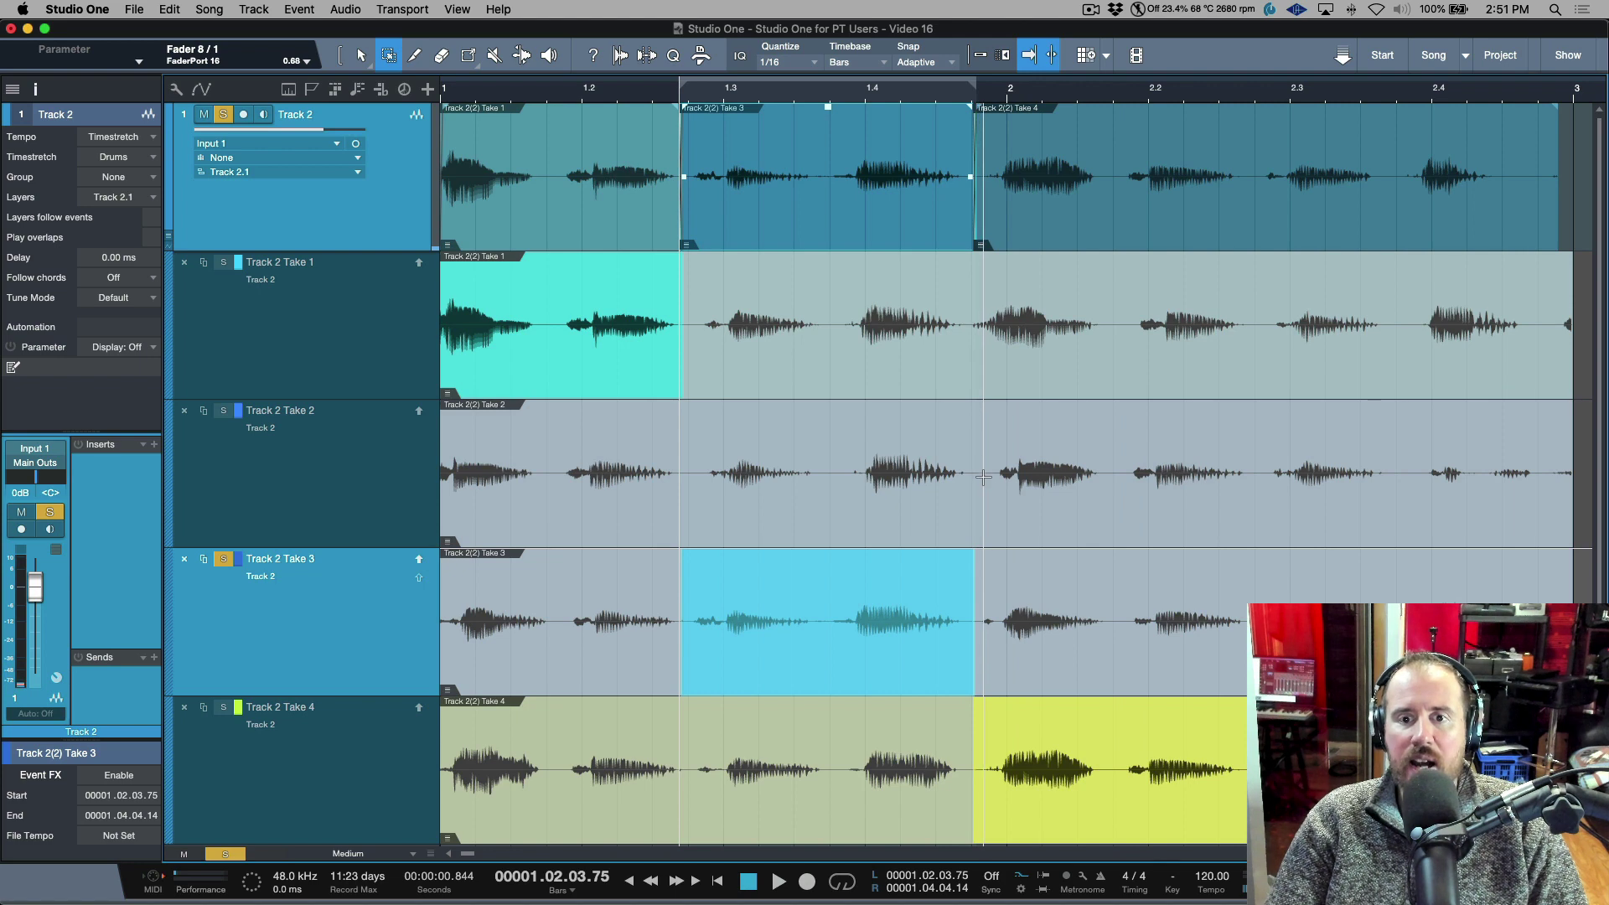
- Select Take 4 from 1.04.03.89 to 2.02.03.96, play the range, and copy it to the main track
{"action": "left_click_drag", "start_coordinate": [974, 775], "coordinate": [965, 776]}
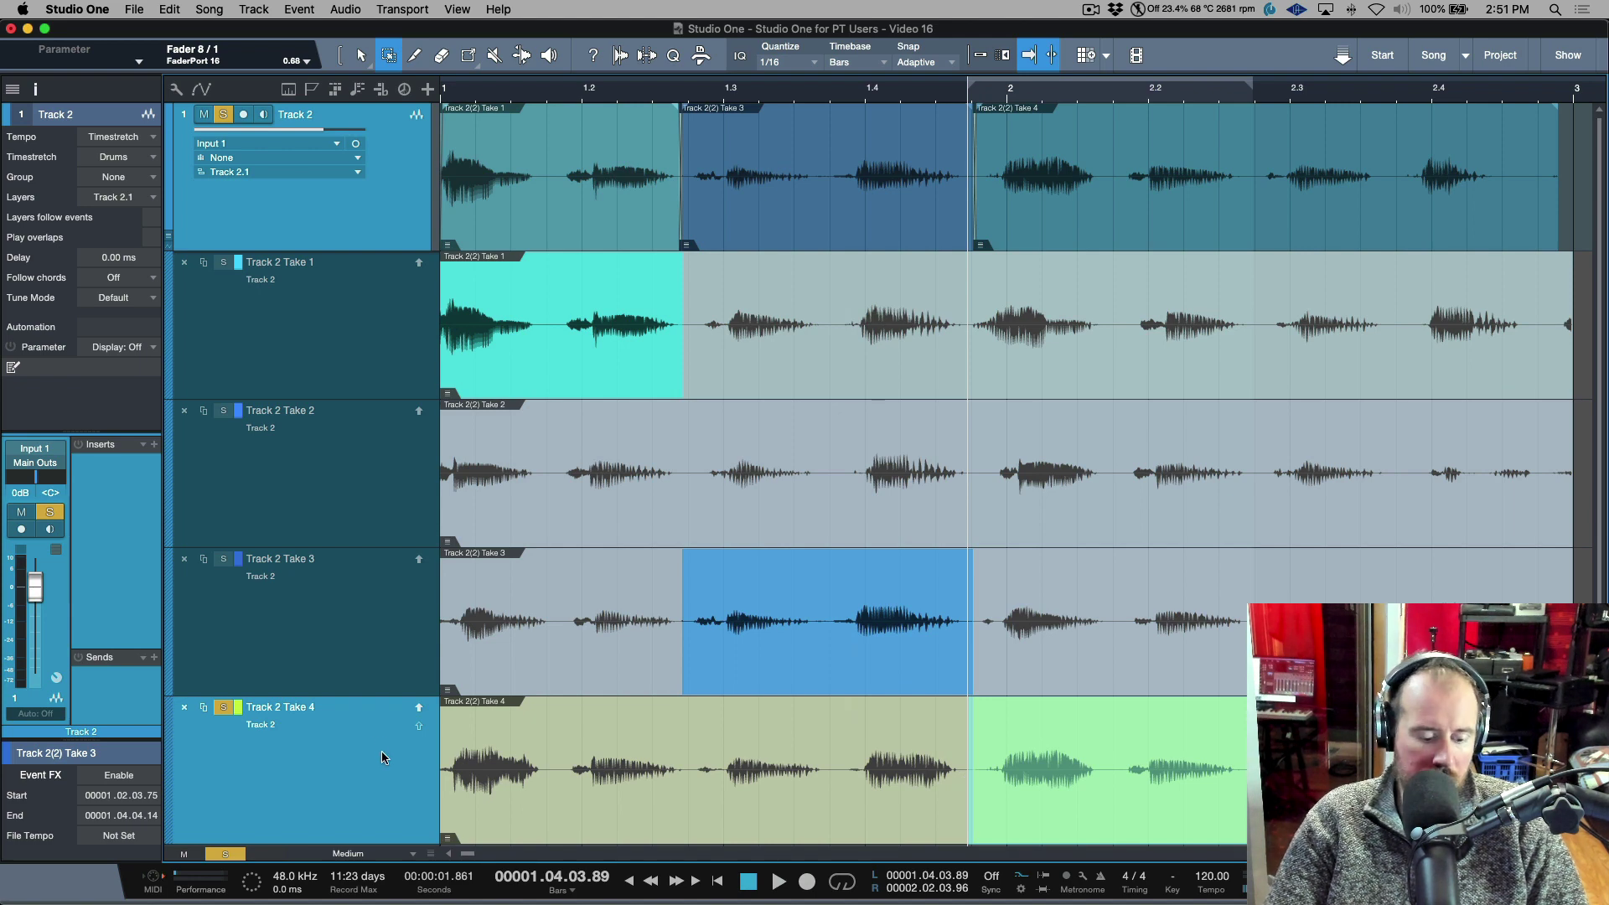
{"action": "key", "text": "space"}
{"action": "key", "text": "space"}
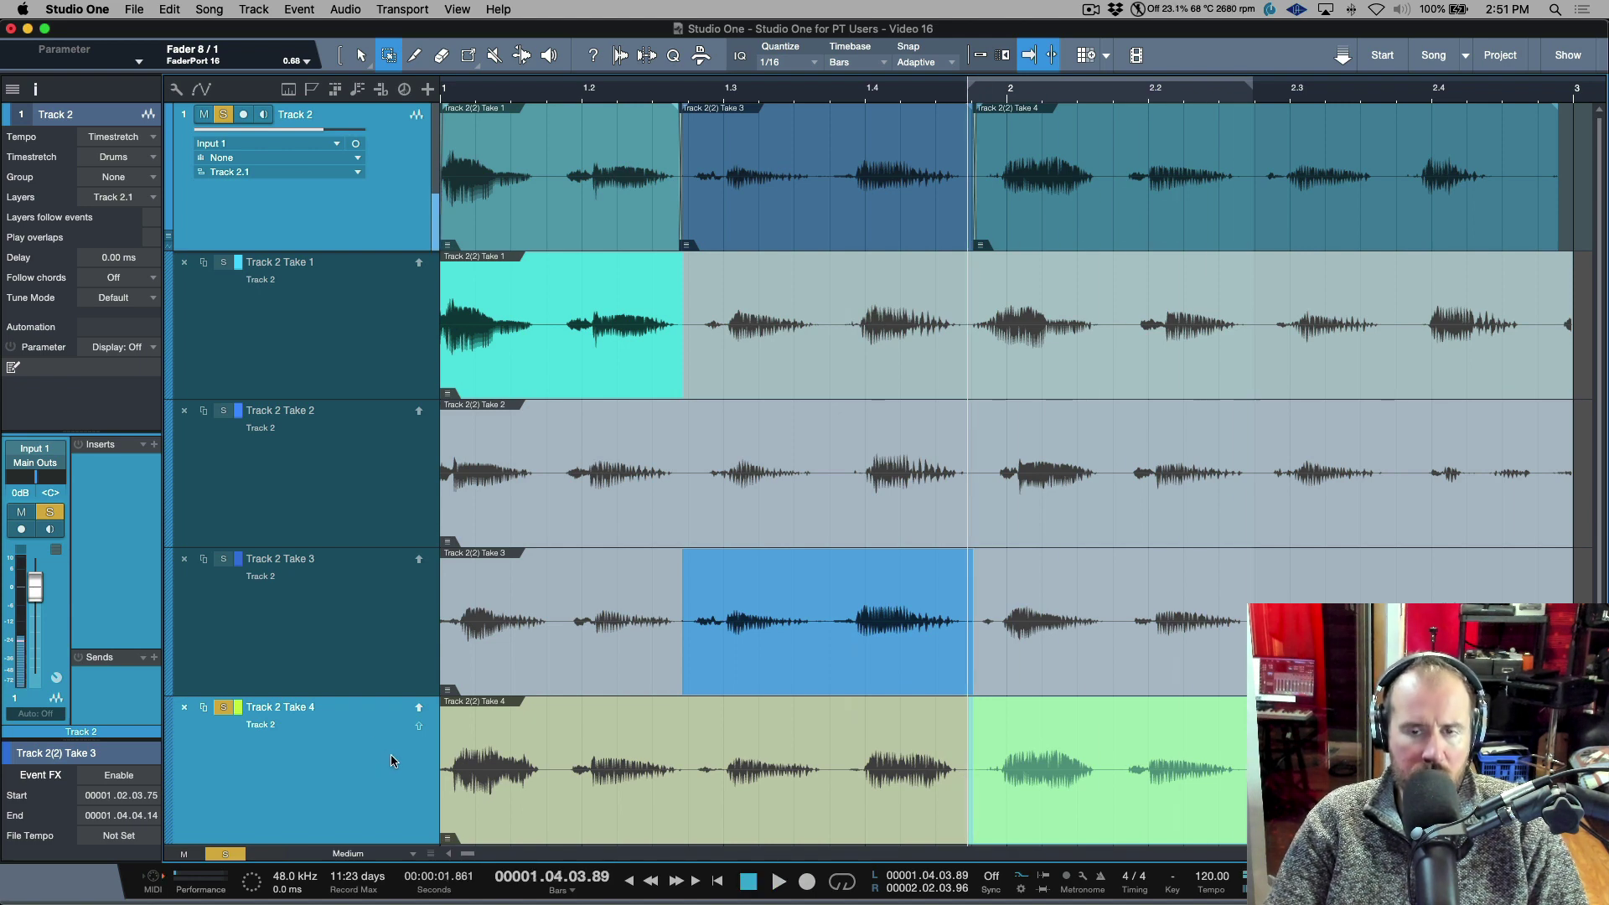
{"action": "key", "text": "space"}
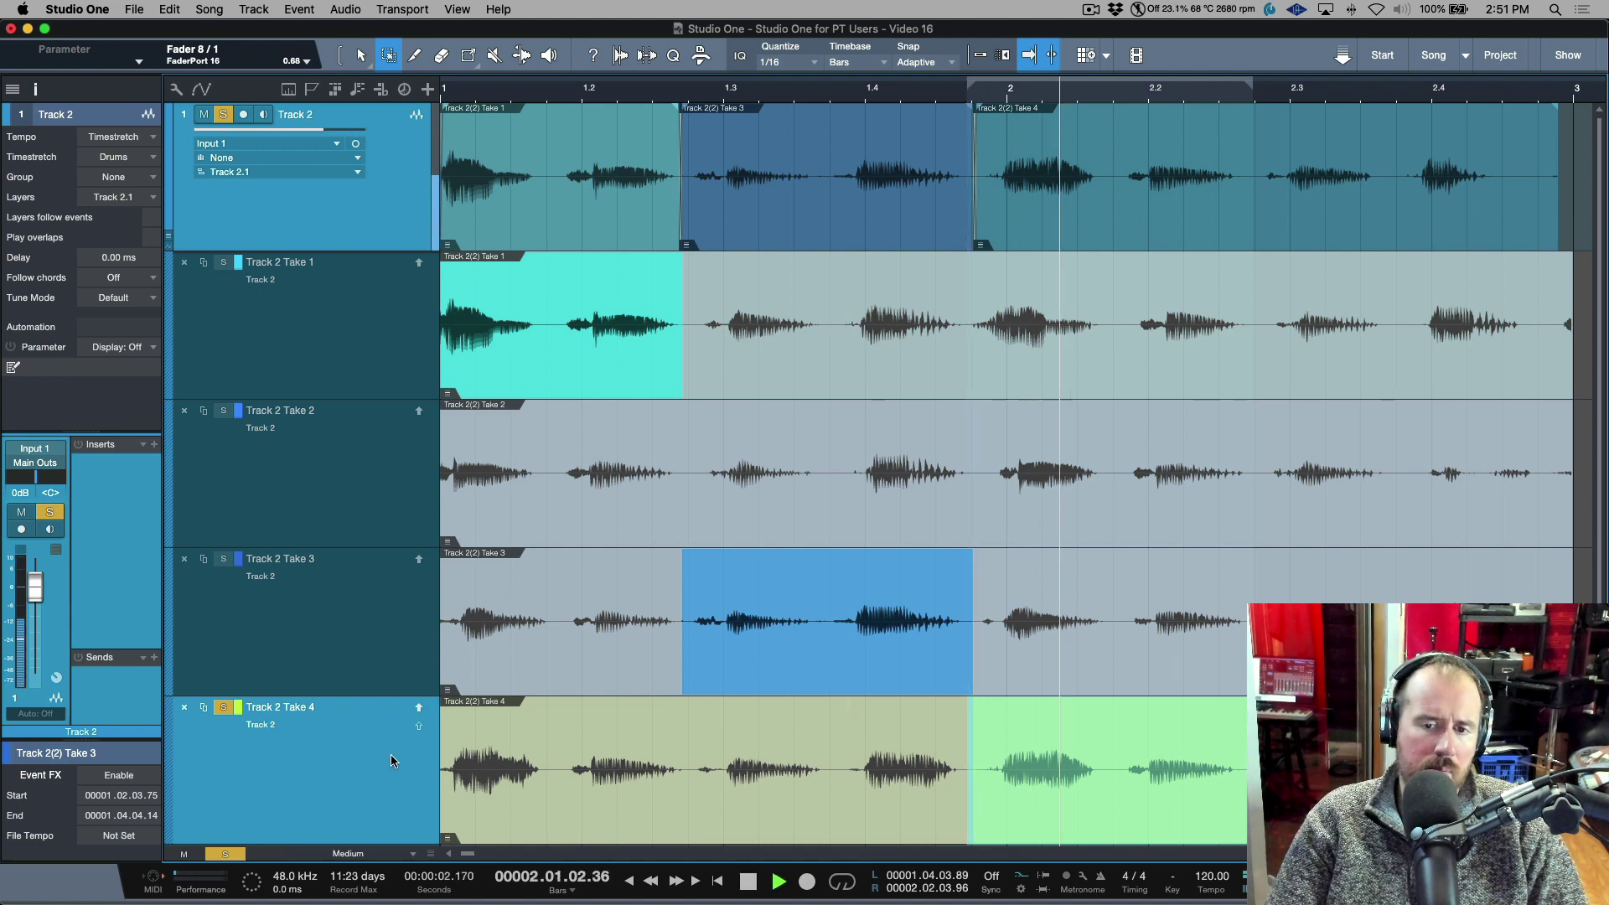
{"action": "key", "text": "space"}
{"action": "key", "text": "alt+x"}
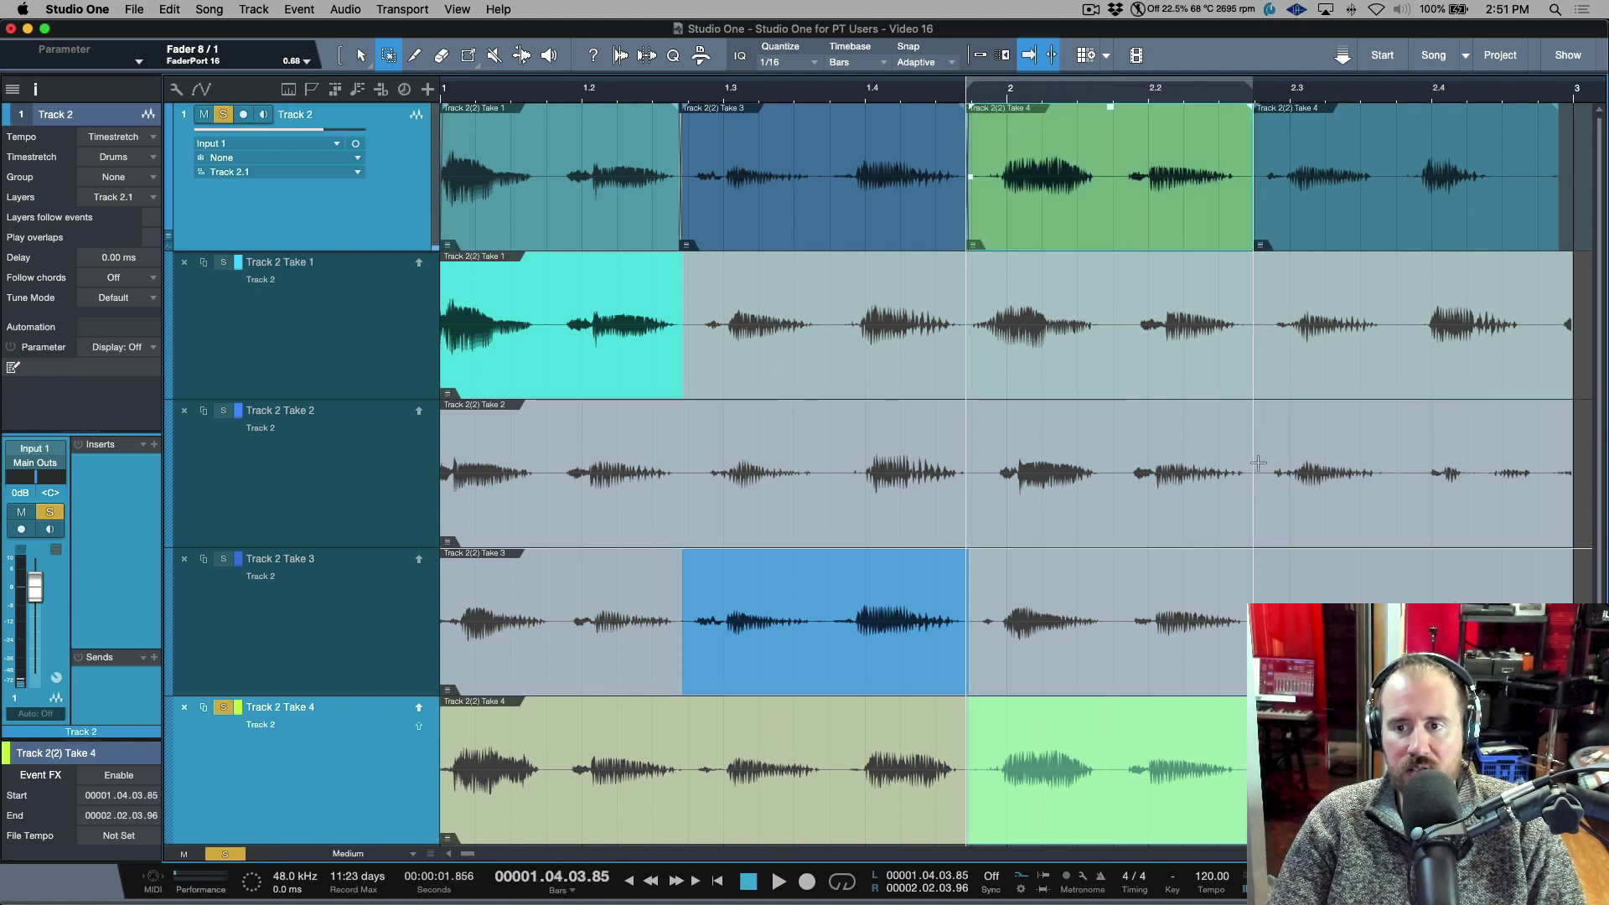
- Select 2.02.03.96 to 2.04.04.08 on Take 2, move the selection between layers, and audition the range on Take 1
{"action": "left_click_drag", "start_coordinate": [1254, 471], "coordinate": [1540, 459]}
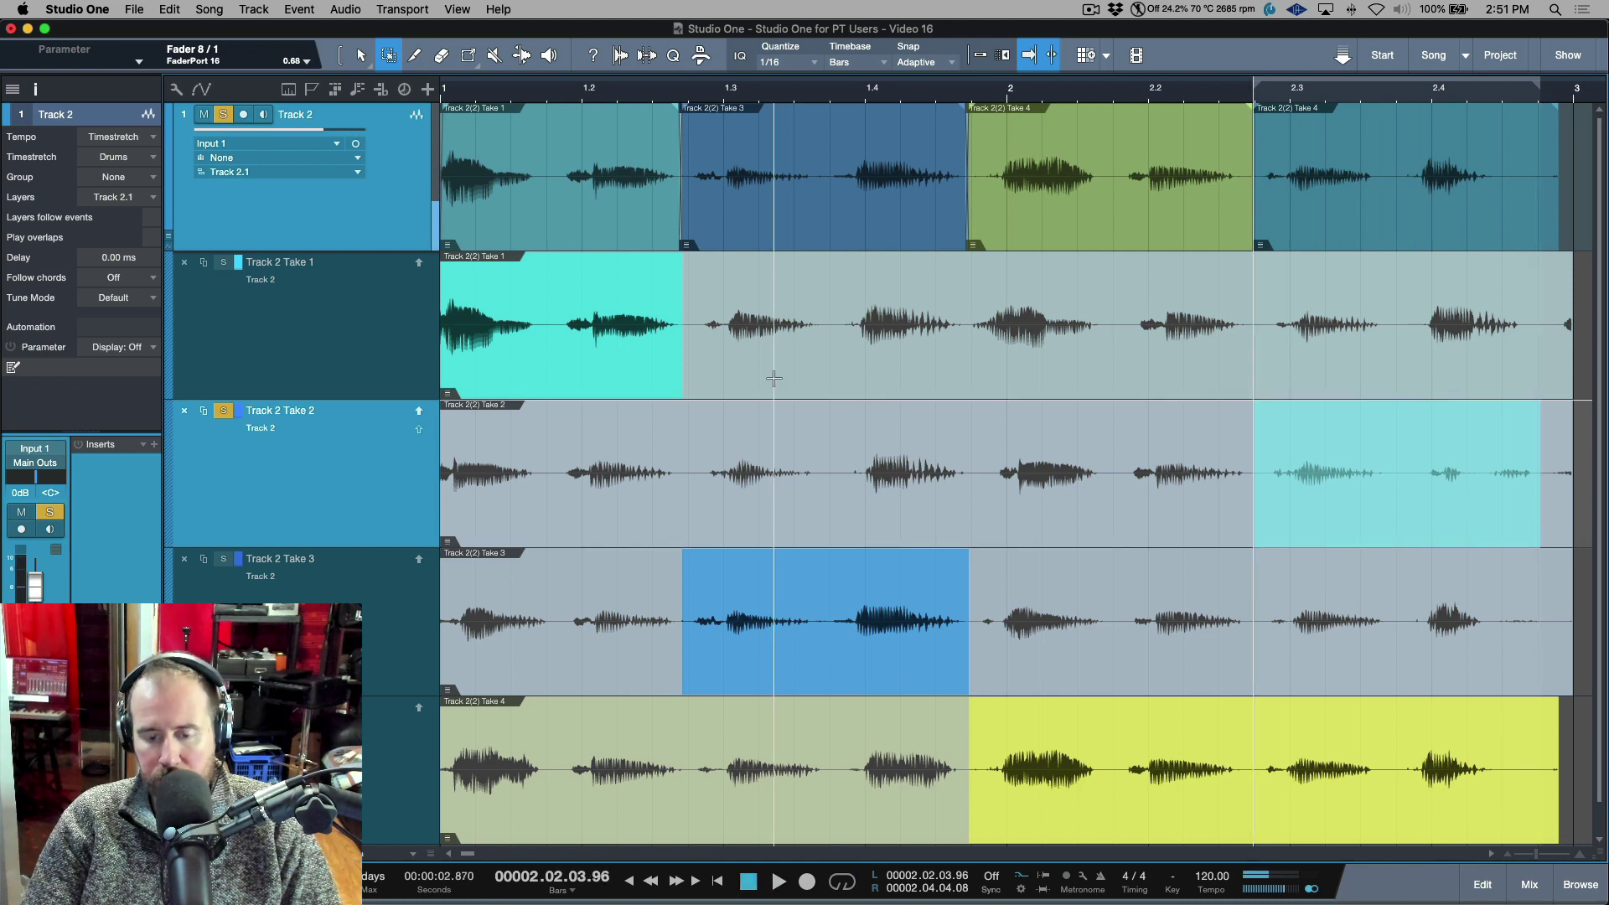
{"action": "key", "text": "Up"}
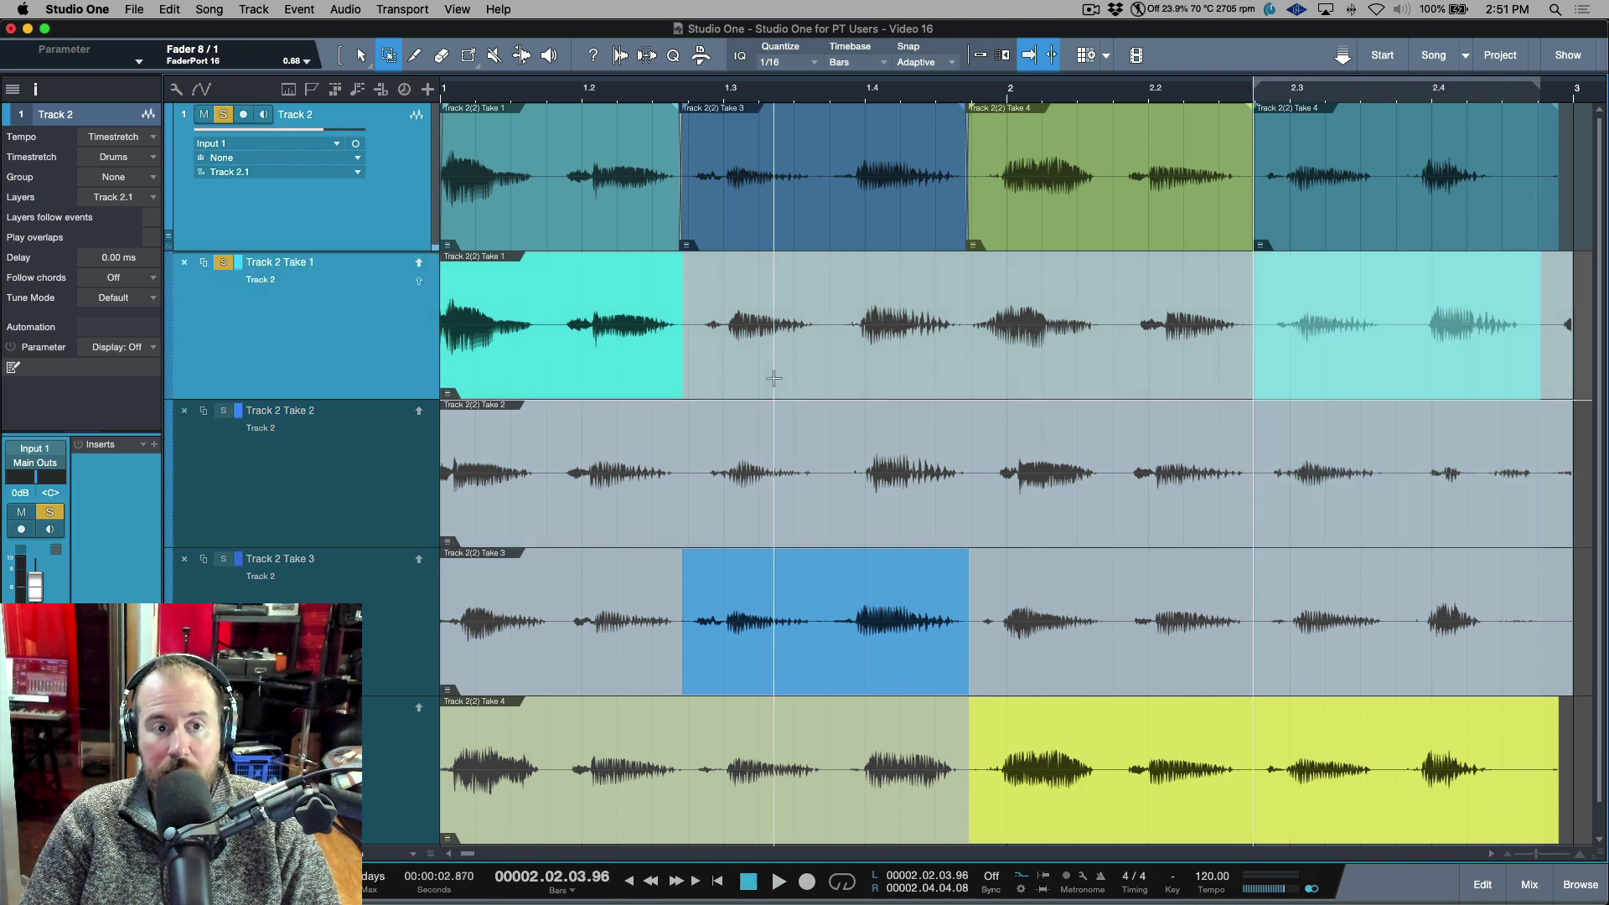
{"action": "key", "text": "Down"}
{"action": "key", "text": "Down"}
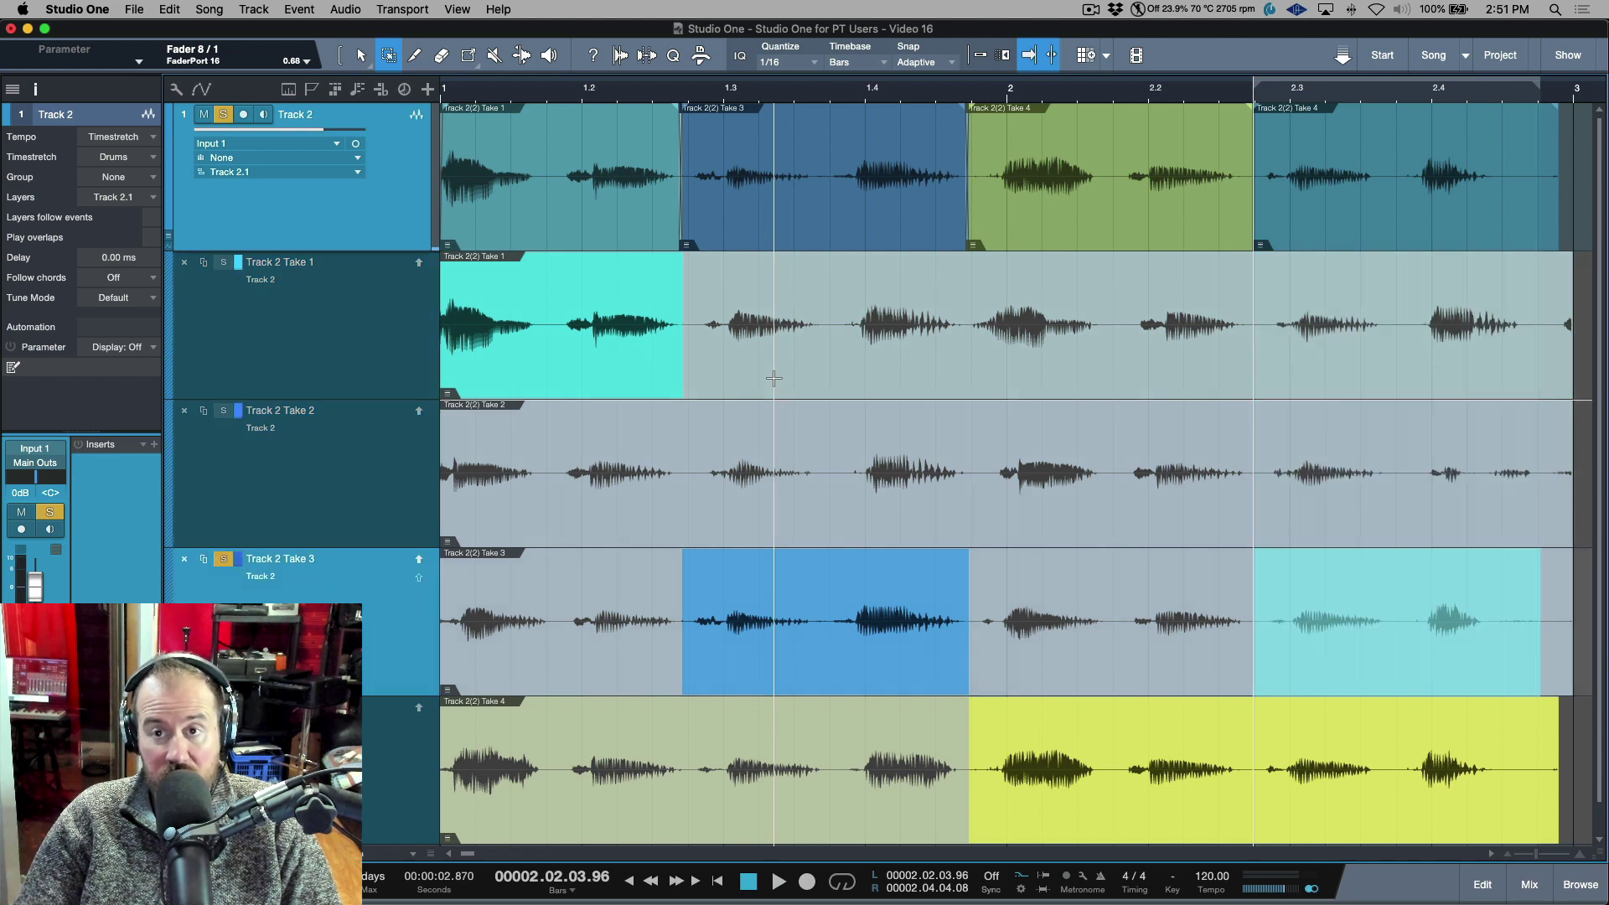
{"action": "key", "text": "Up"}
{"action": "key", "text": "Up"}
{"action": "key", "text": "space"}
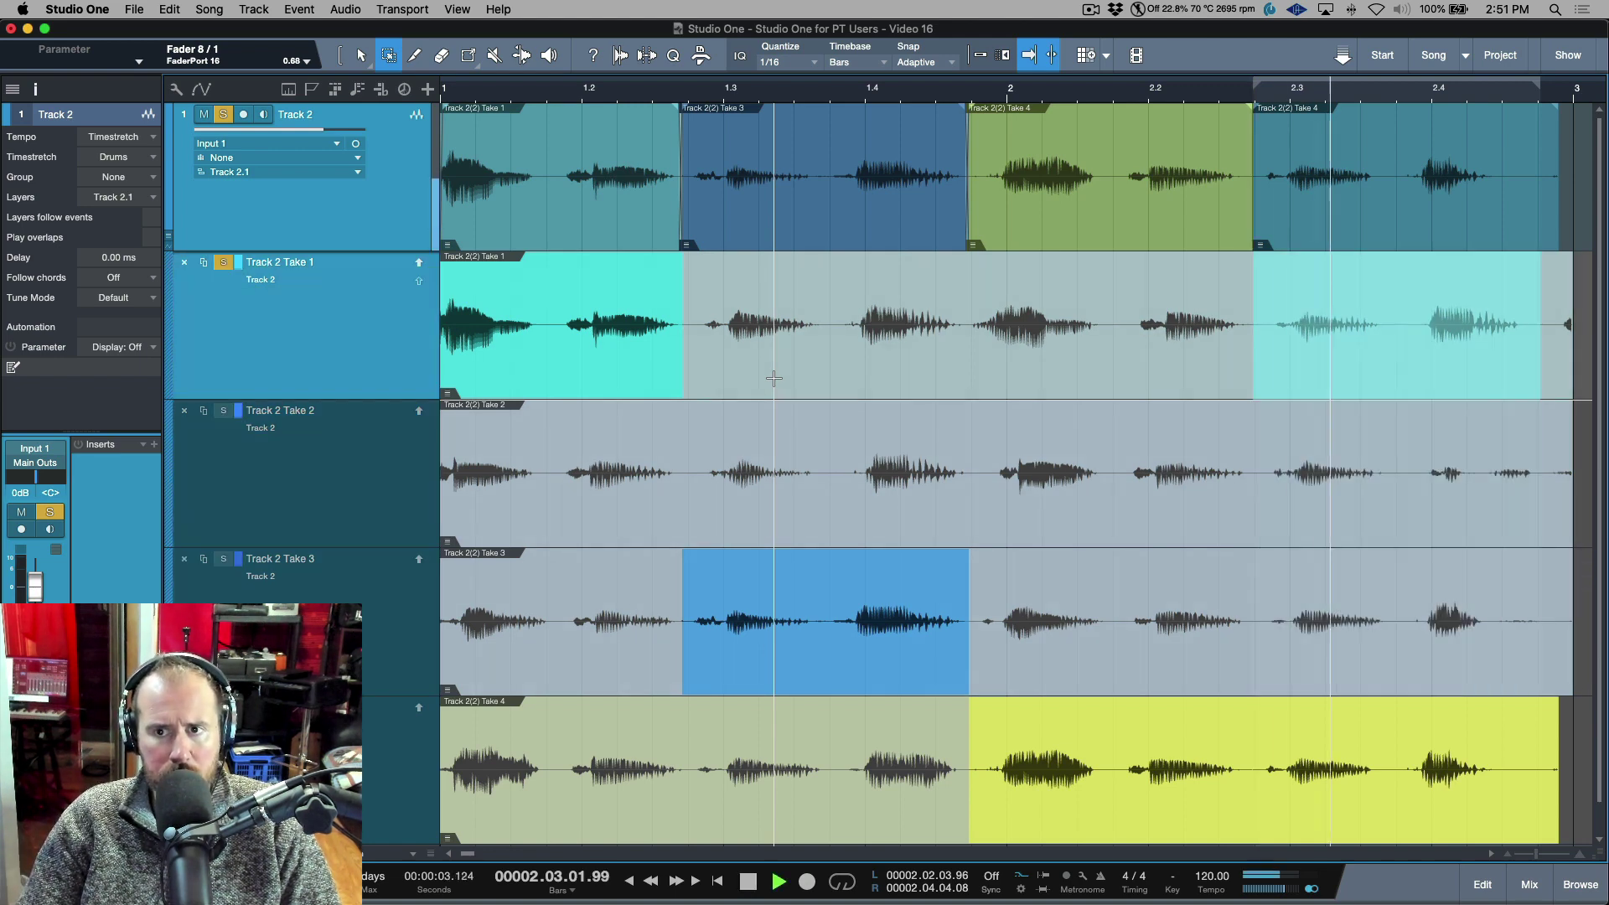
{"action": "key", "text": "space"}
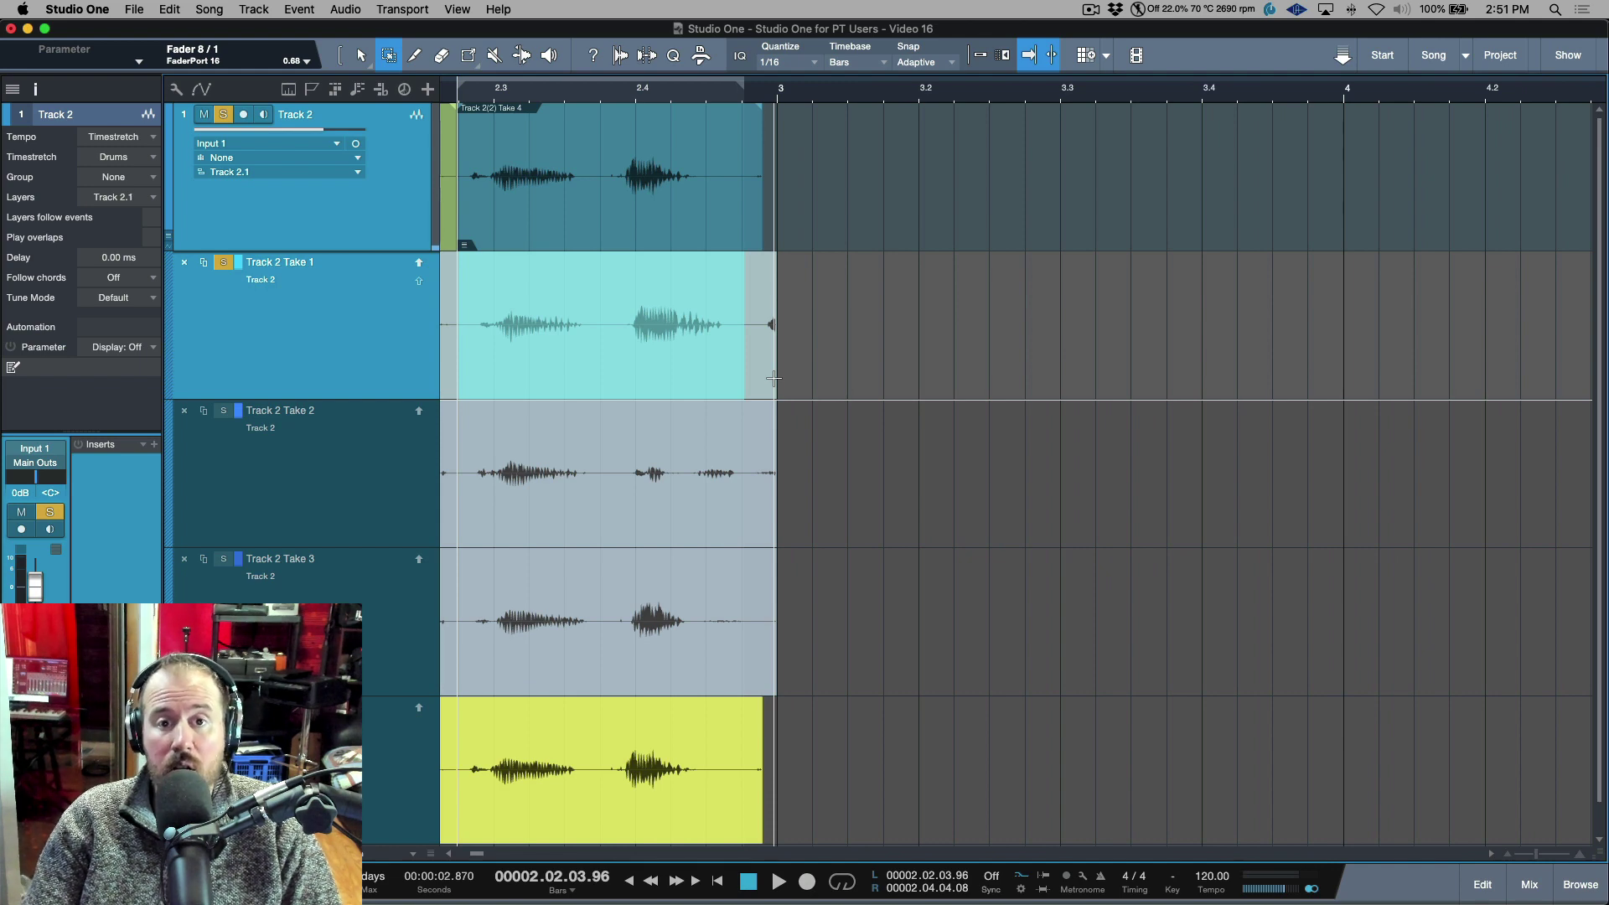
{"action": "scroll", "coordinate": [774, 379], "scroll_direction": "left", "scroll_amount": 10}
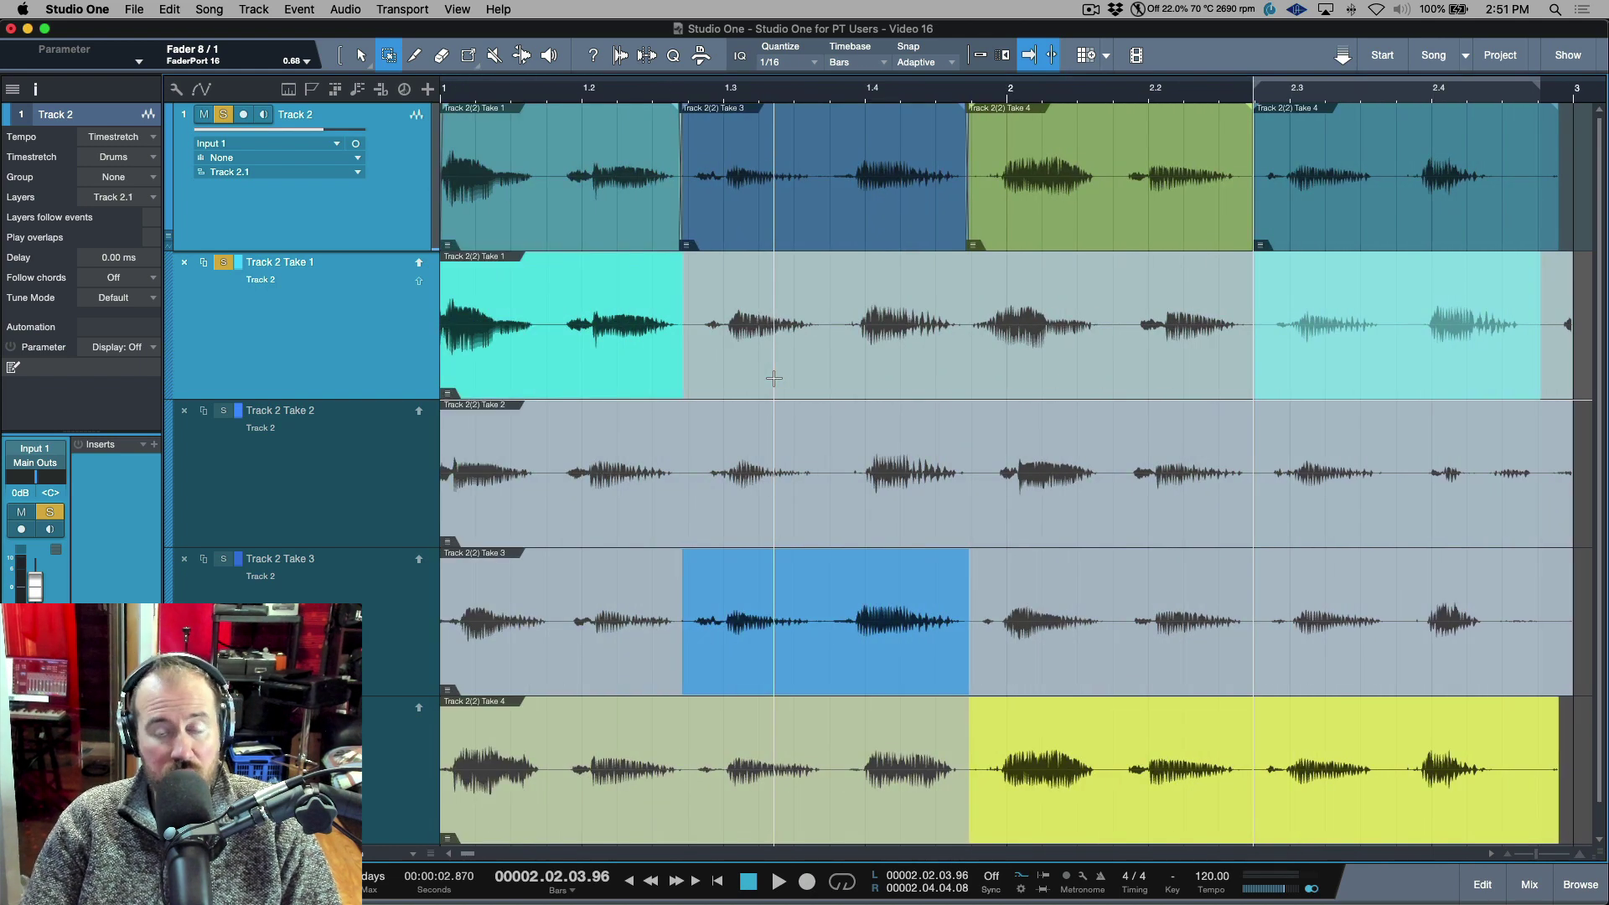
{"action": "key", "text": "space"}
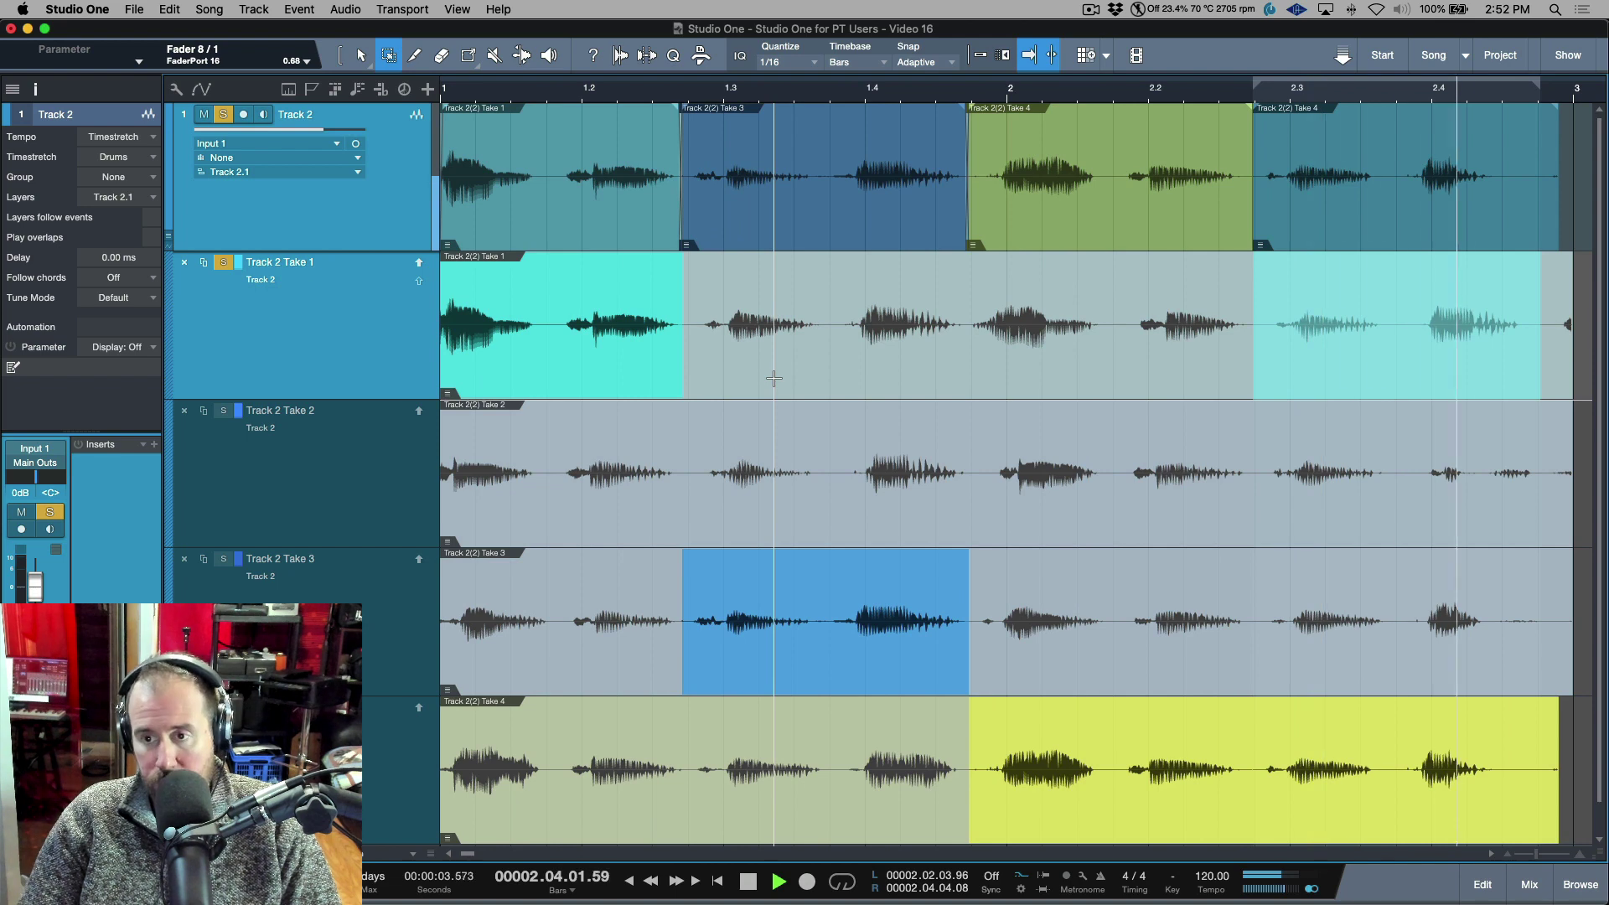
{"action": "key", "text": "space"}
- Compare the selected range on Take 3 and Take 1, and copy the Take 1 section to the main track
{"action": "key", "text": "Down"}
{"action": "key", "text": "Down"}
{"action": "key", "text": "space"}
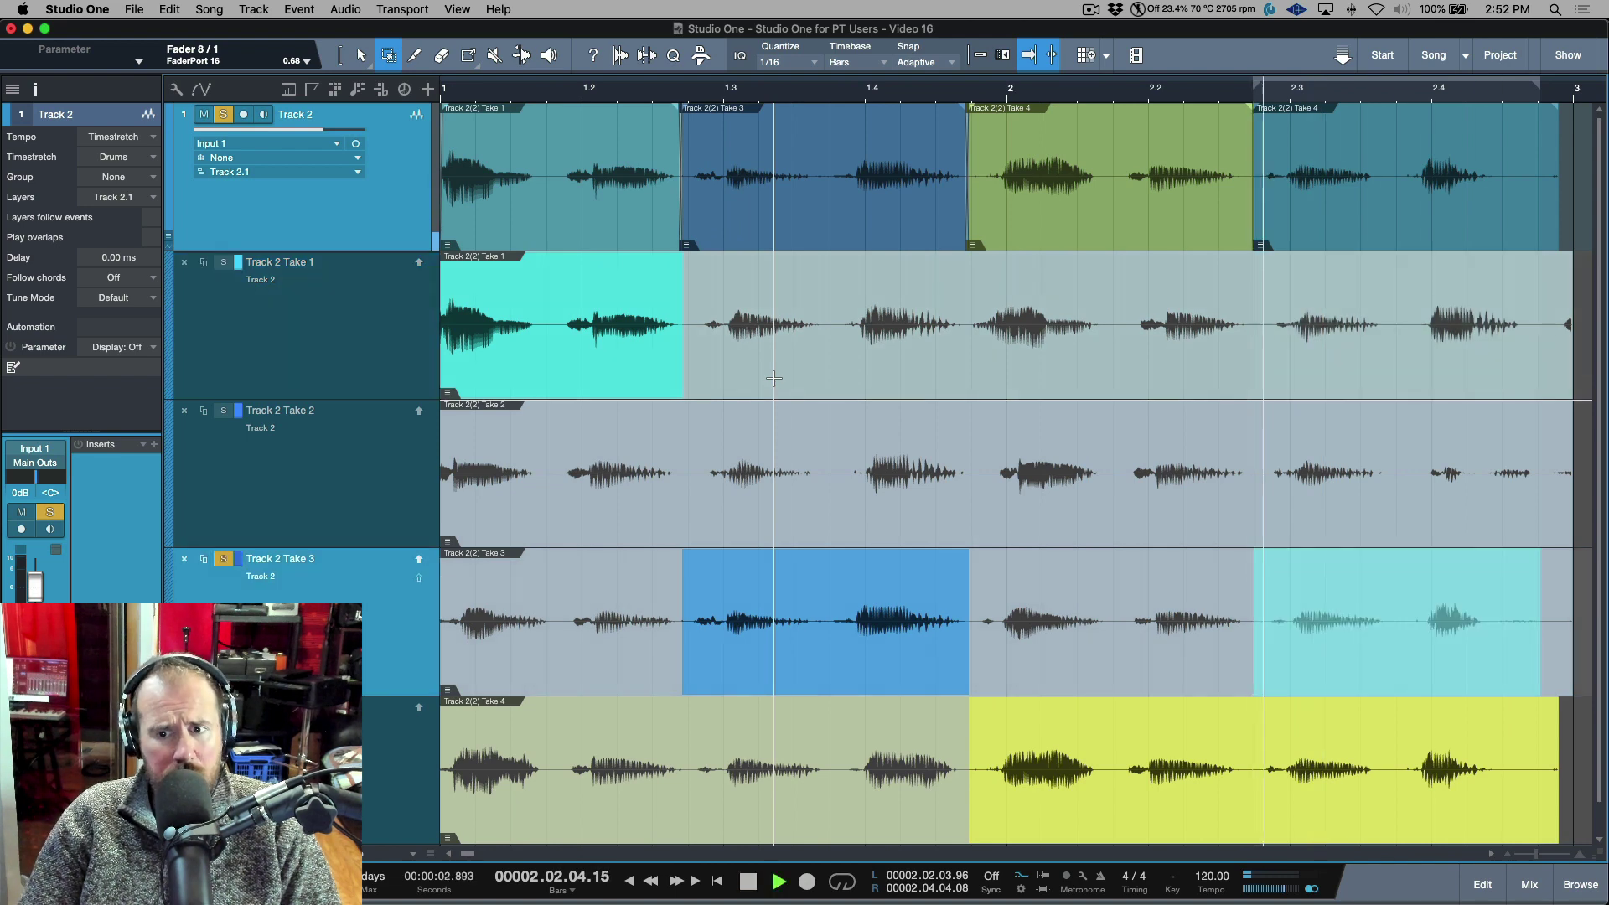
{"action": "key", "text": "space"}
{"action": "key", "text": "Up"}
{"action": "key", "text": "Up"}
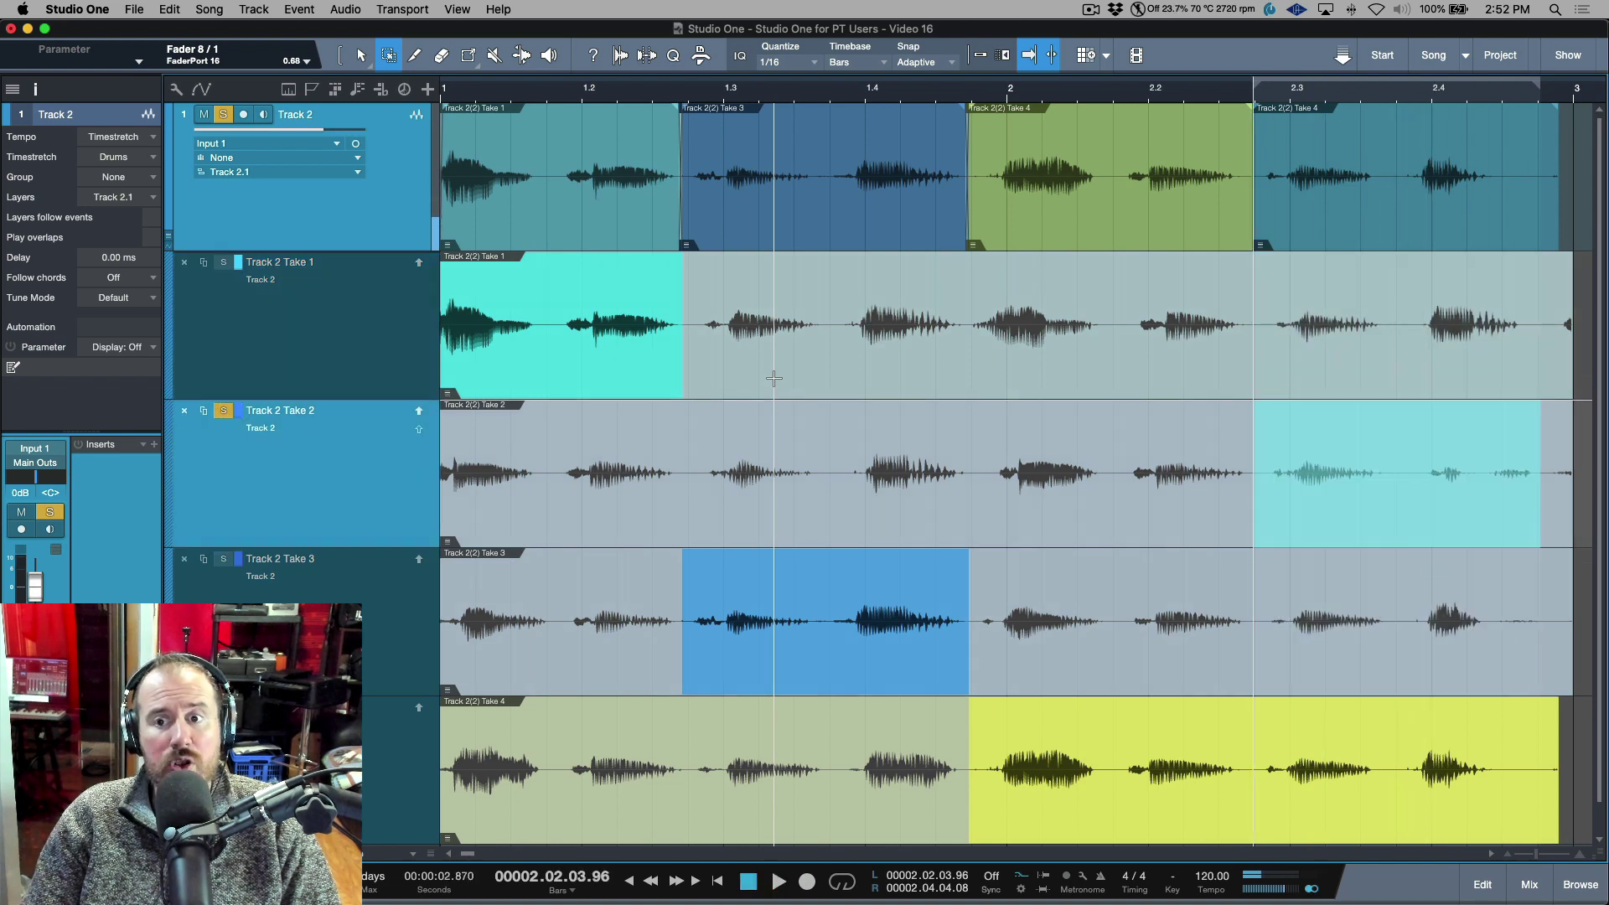
{"action": "key", "text": "space"}
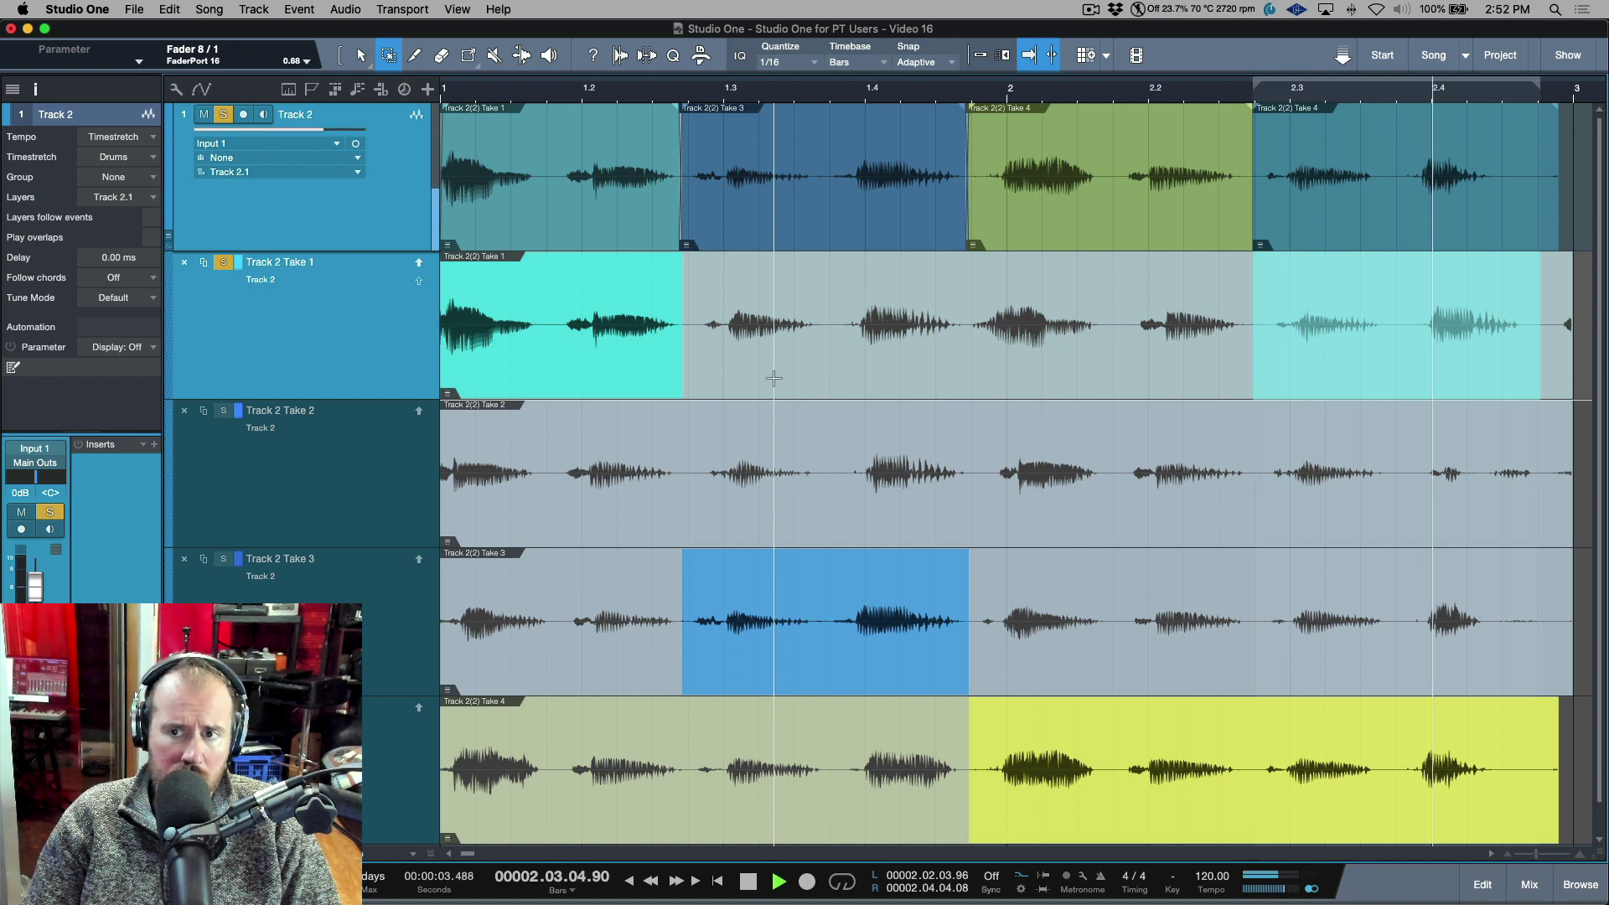
{"action": "key", "text": "space"}
{"action": "key", "text": "Up"}
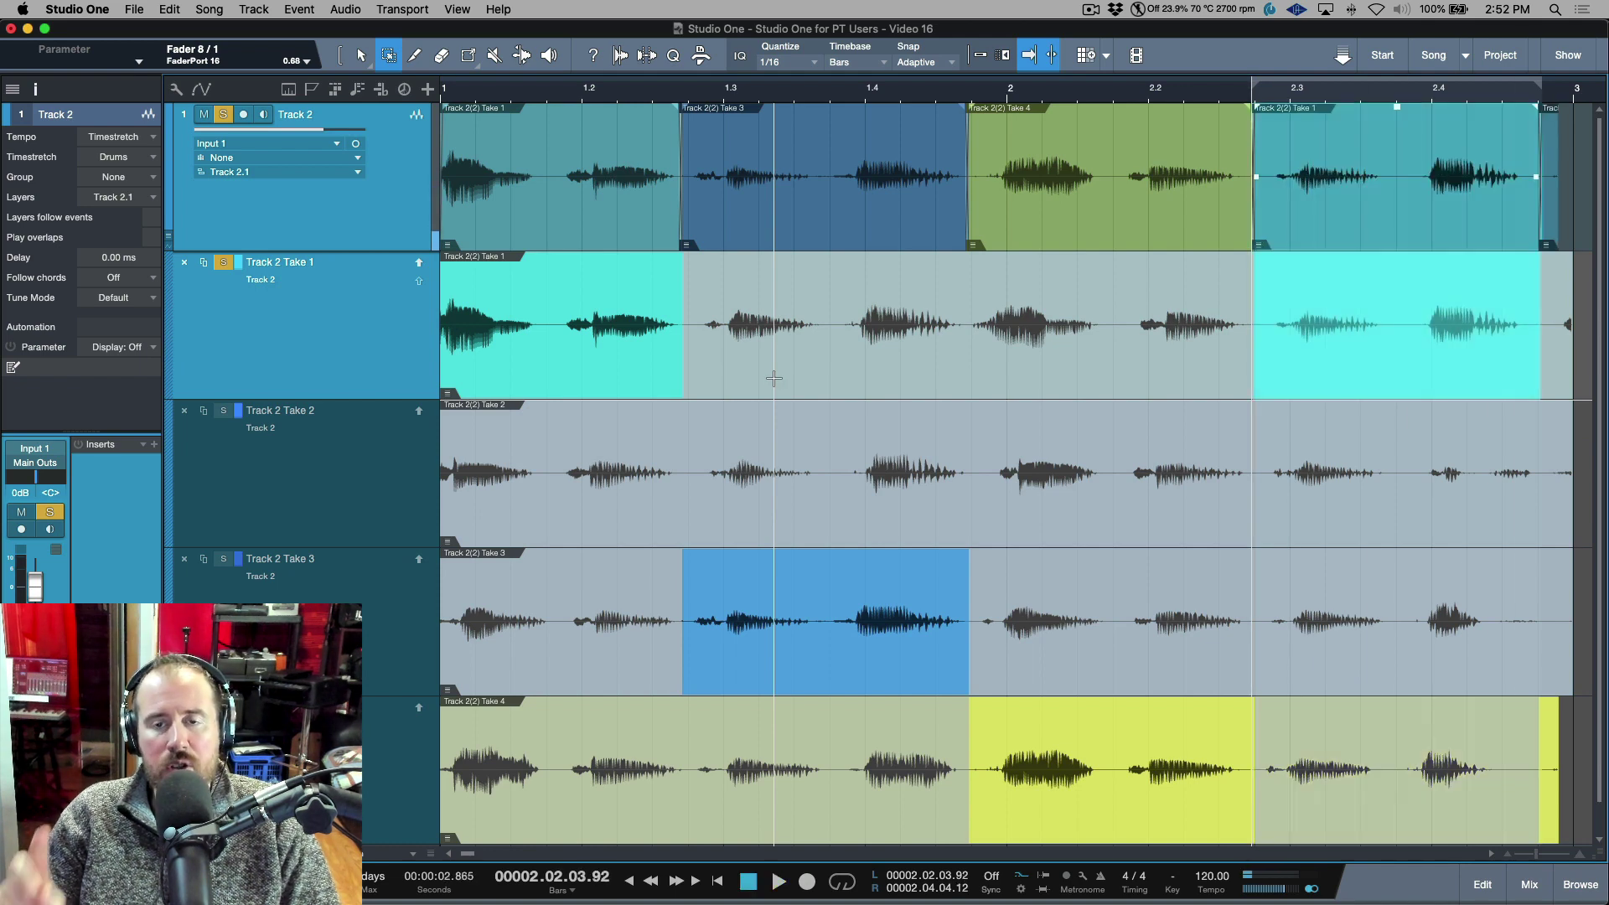
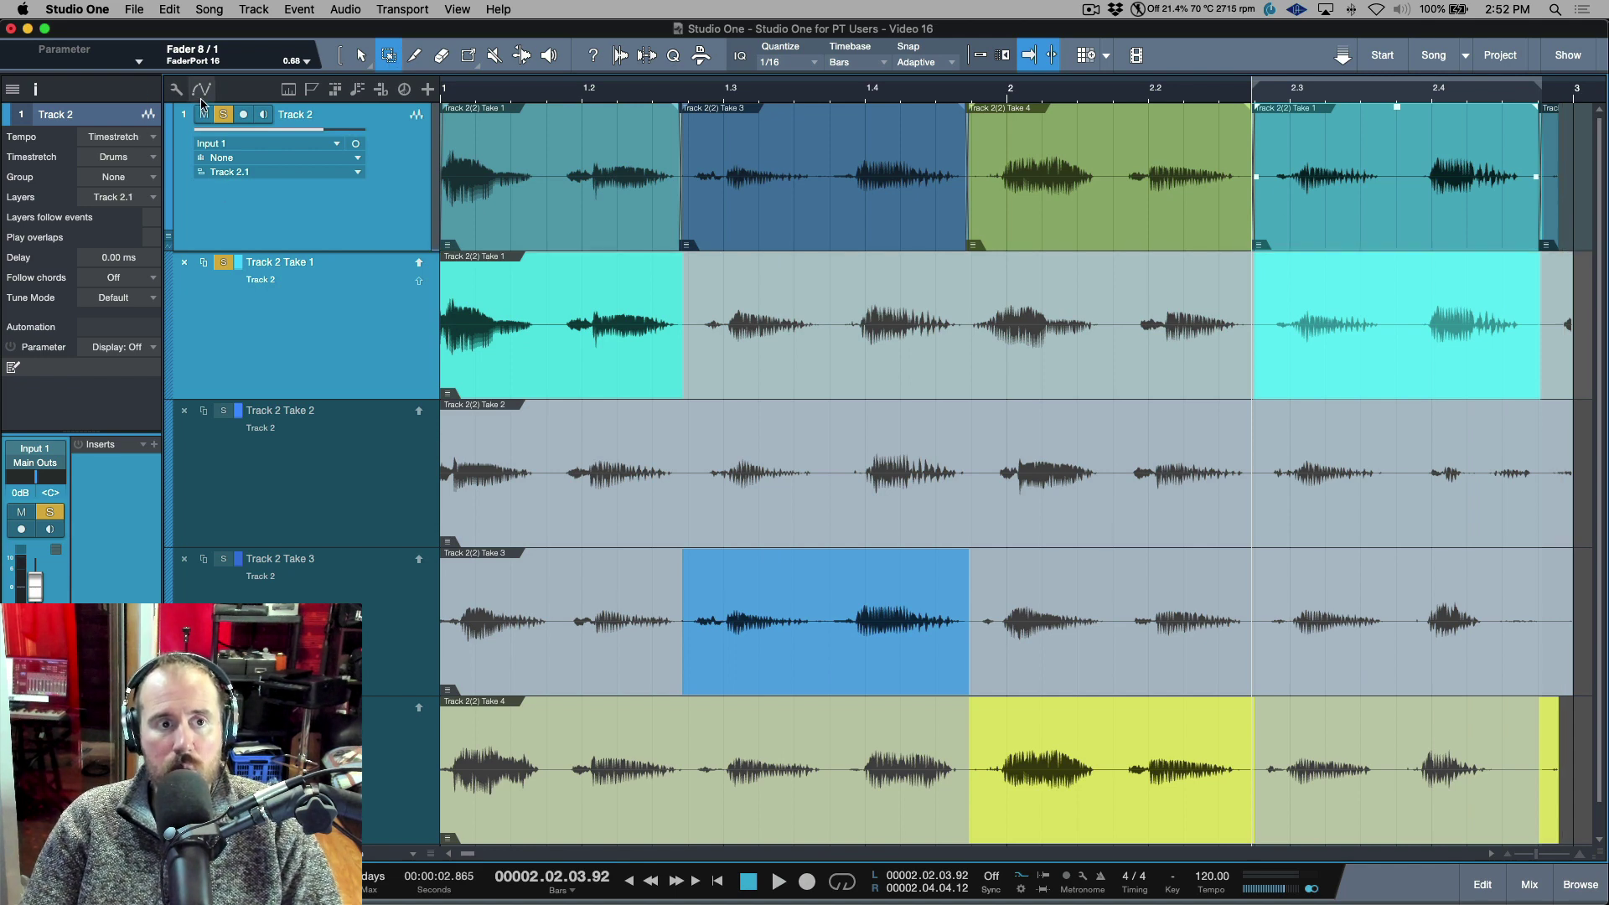
- Check the Solo follows Selection option and select ranges on Take 2 and Take 3 to switch the soloed layer
{"action": "left_click", "coordinate": [176, 90]}
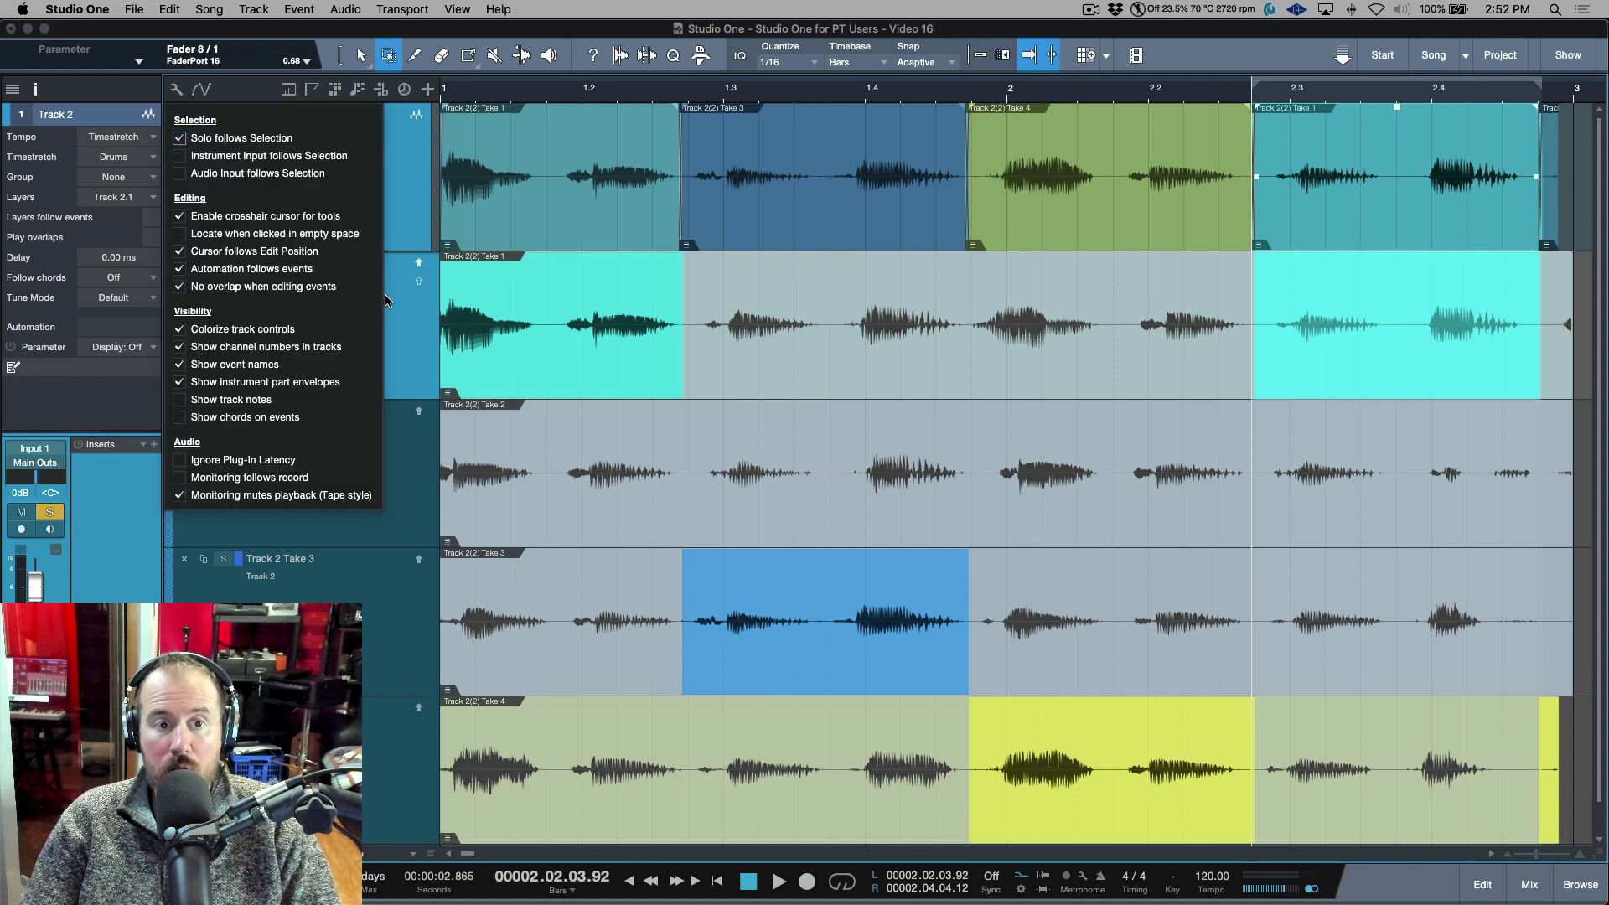
{"action": "left_click", "coordinate": [402, 304]}
{"action": "left_click", "coordinate": [405, 465]}
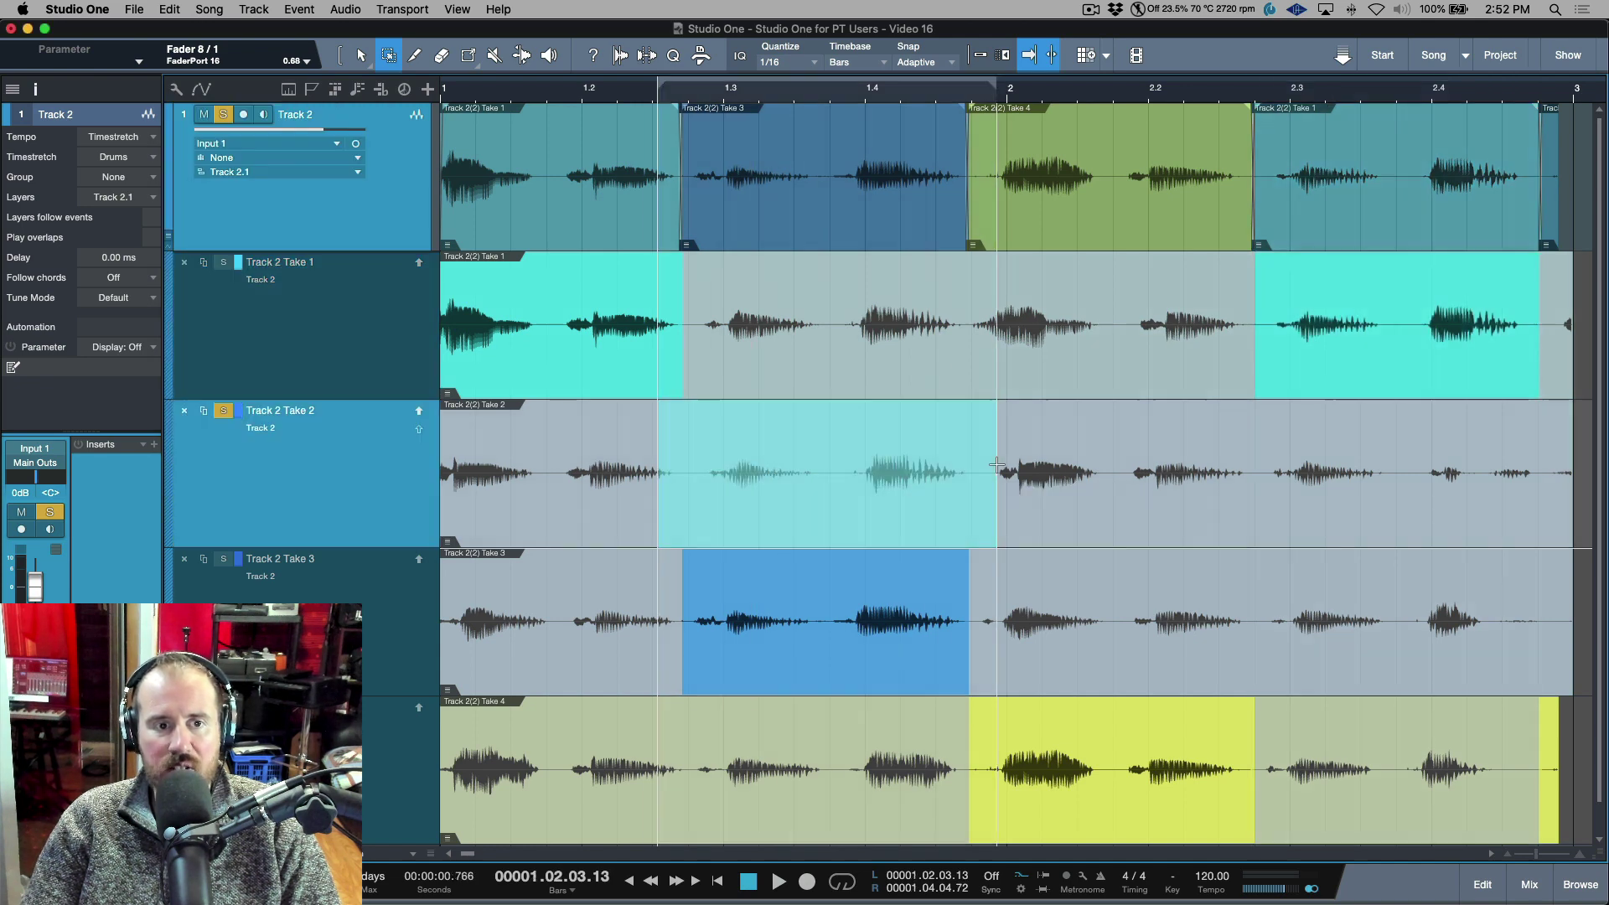
{"action": "left_click_drag", "start_coordinate": [559, 620], "coordinate": [675, 572]}
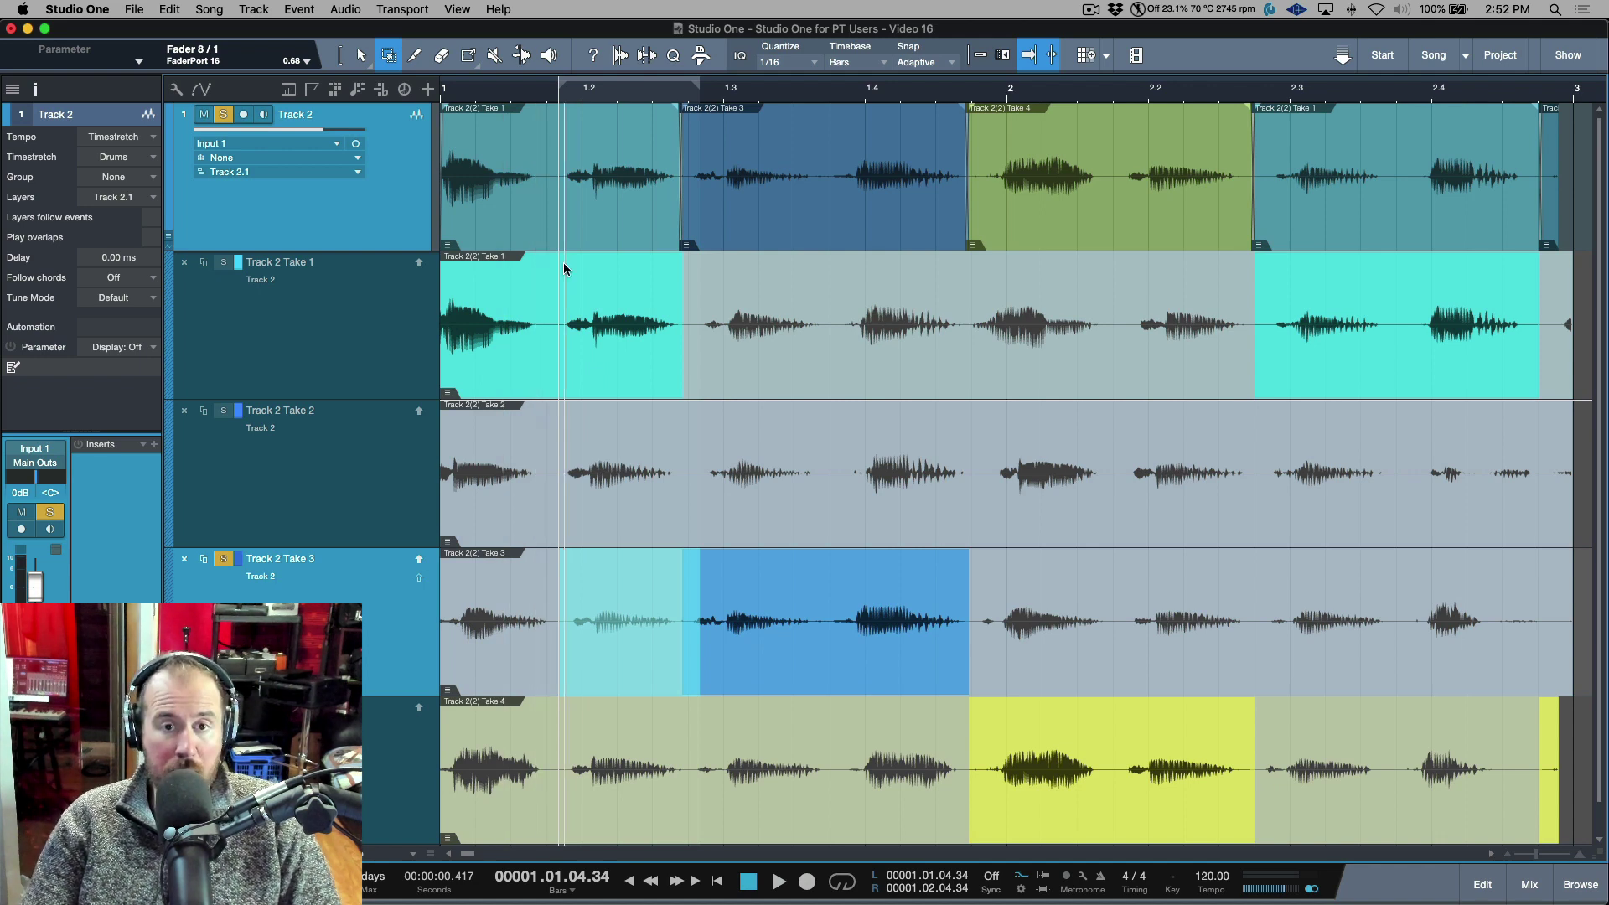
- Undo the last four copies of take sections to the main track
{"action": "key", "text": "super+z"}
{"action": "key", "text": "super+z"}
{"action": "key", "text": "super+z"}
{"action": "key", "text": "super+z"}
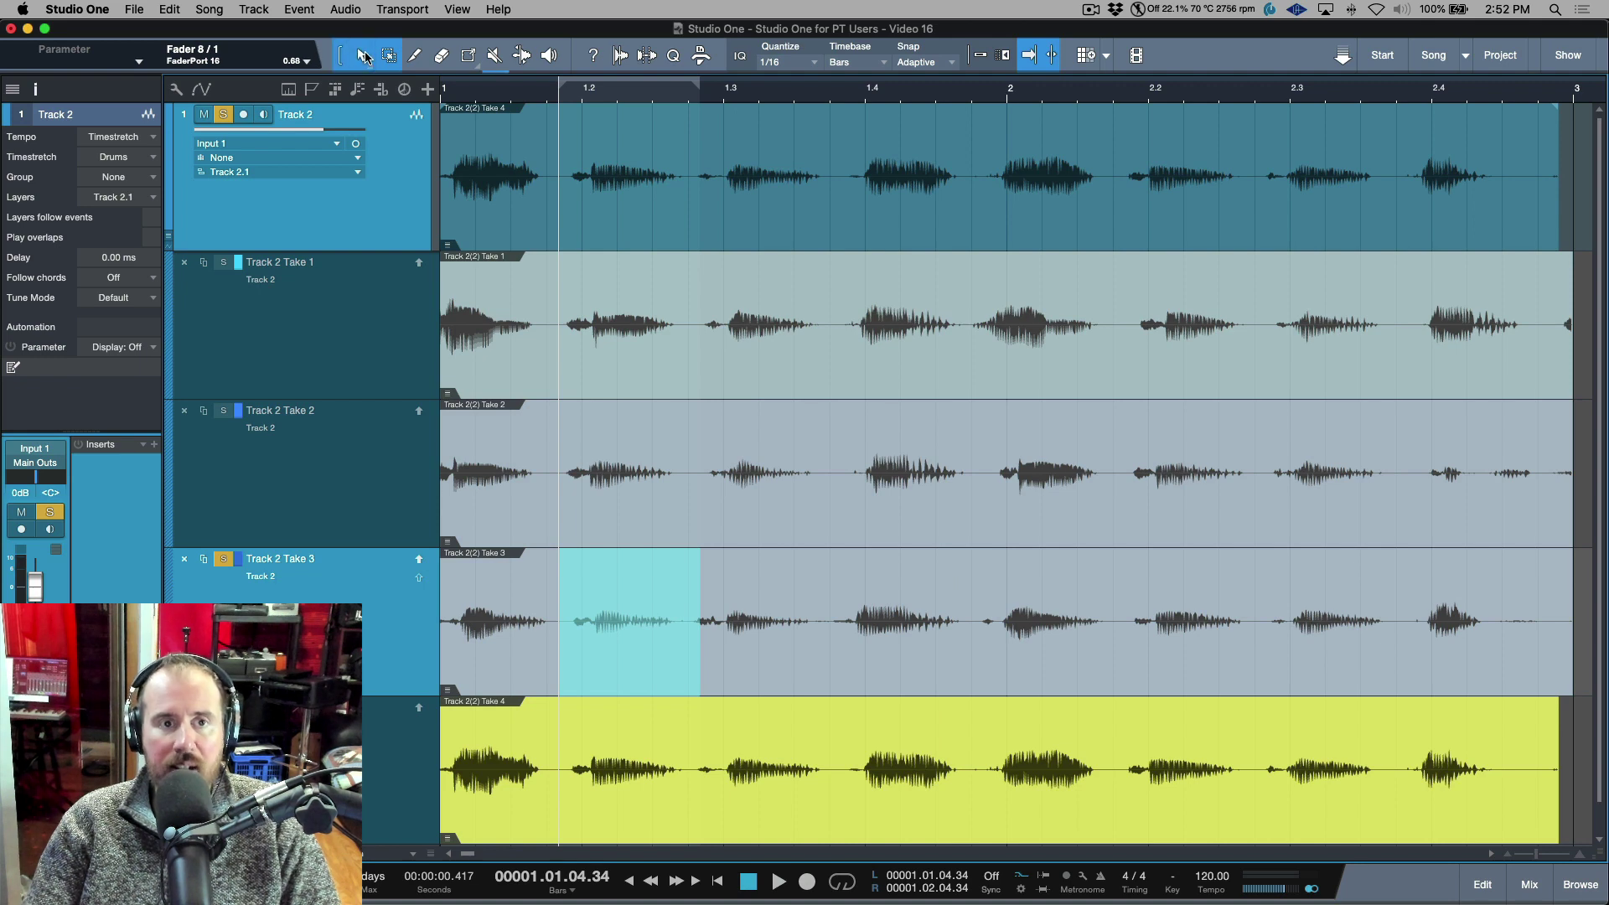
- Turn off the Take 3 layer solo and disable Loop Follows Selection
{"action": "left_click", "coordinate": [225, 561]}
{"action": "left_click", "coordinate": [365, 358]}
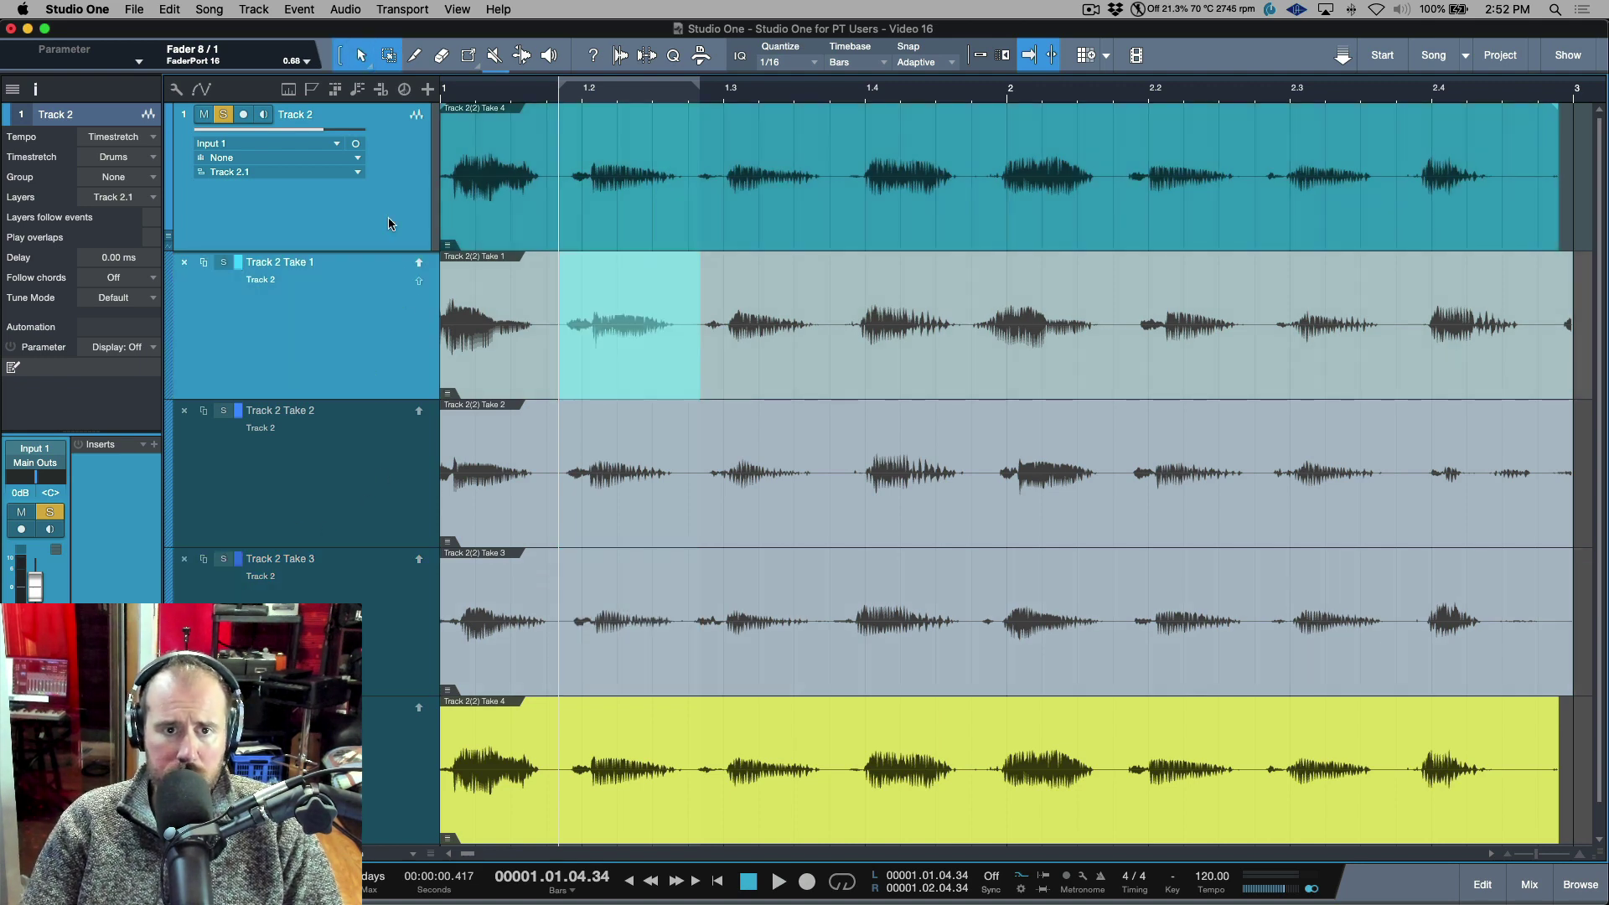
{"action": "right_click", "coordinate": [843, 881]}
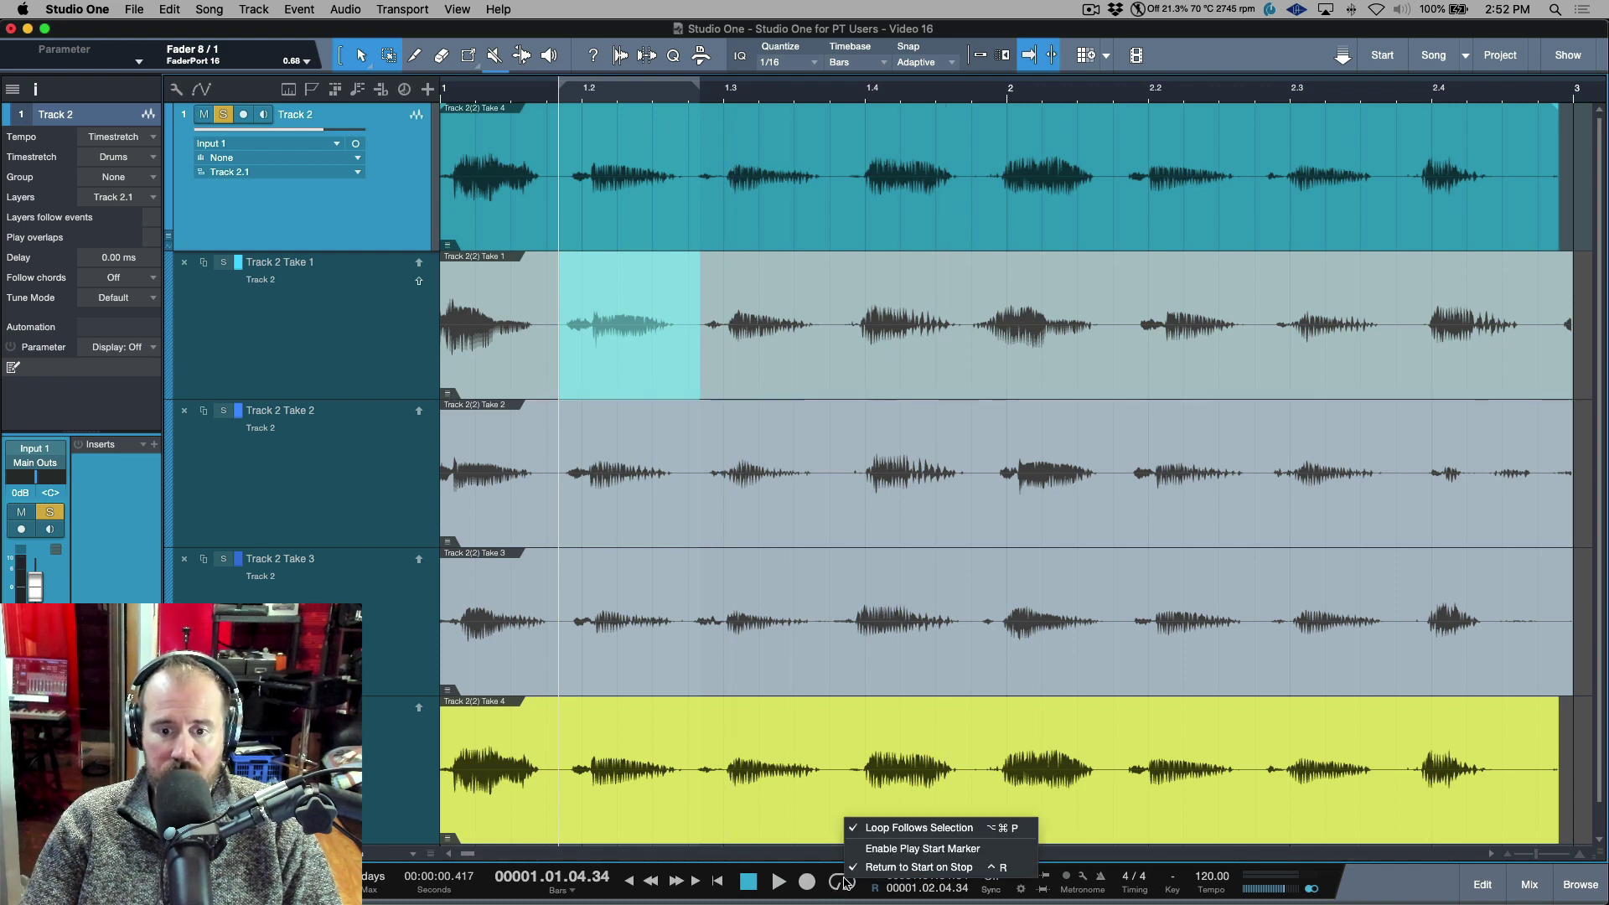
{"action": "left_click", "coordinate": [919, 827]}
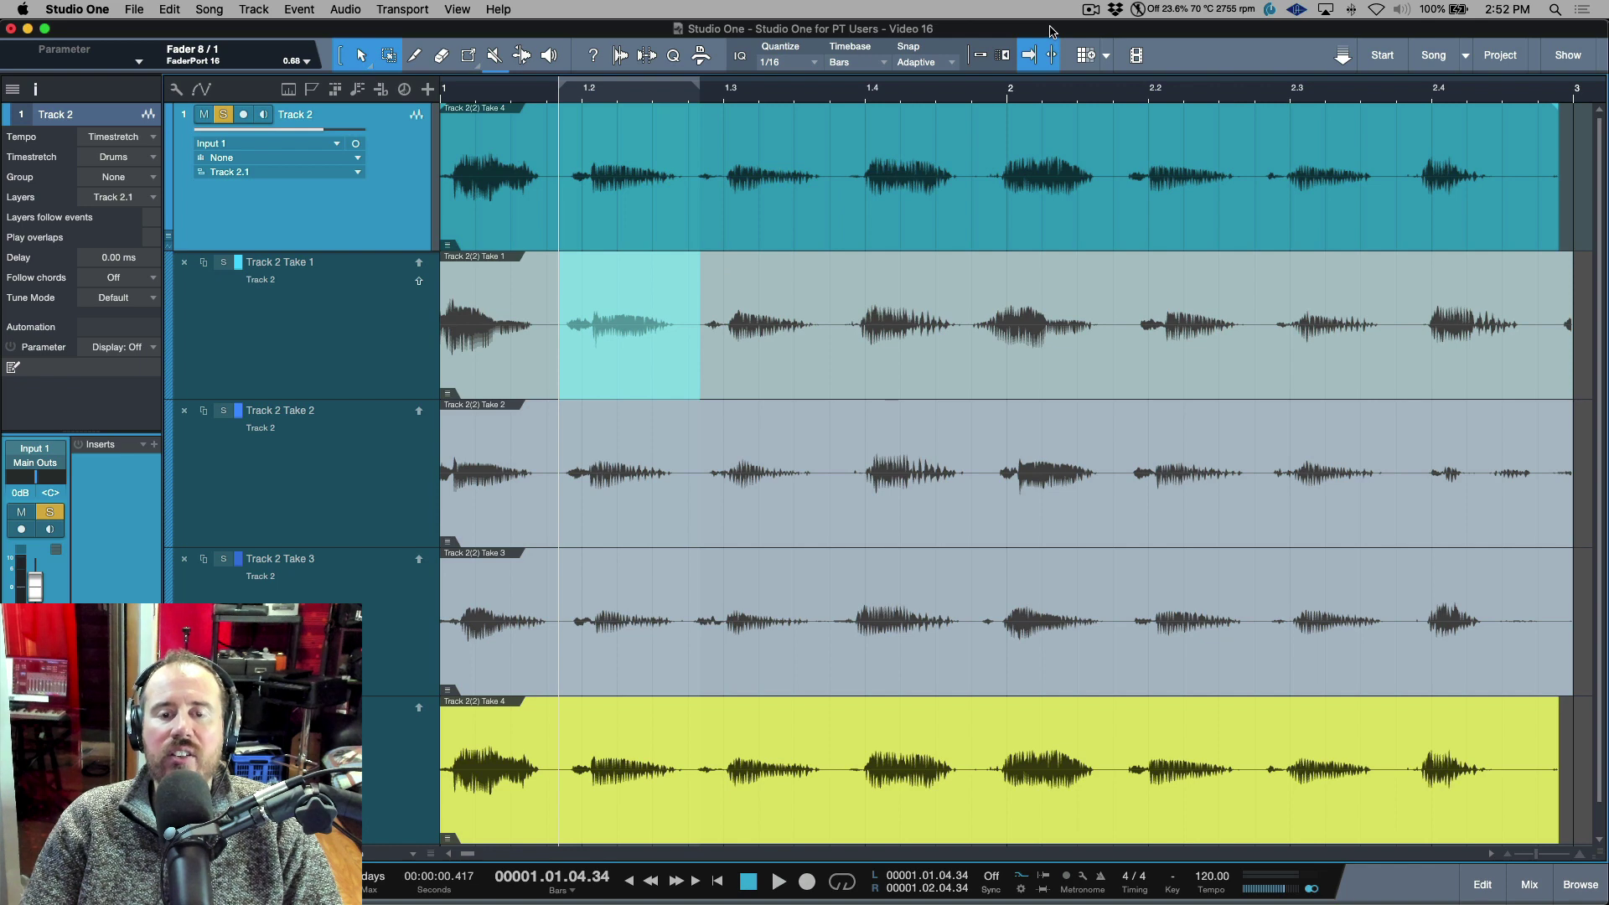
- Clear the range selection and sweep Take 1 from just before beat 1.3 back to the song start to comp it
{"action": "left_click", "coordinate": [624, 327]}
{"action": "left_click", "coordinate": [603, 152]}
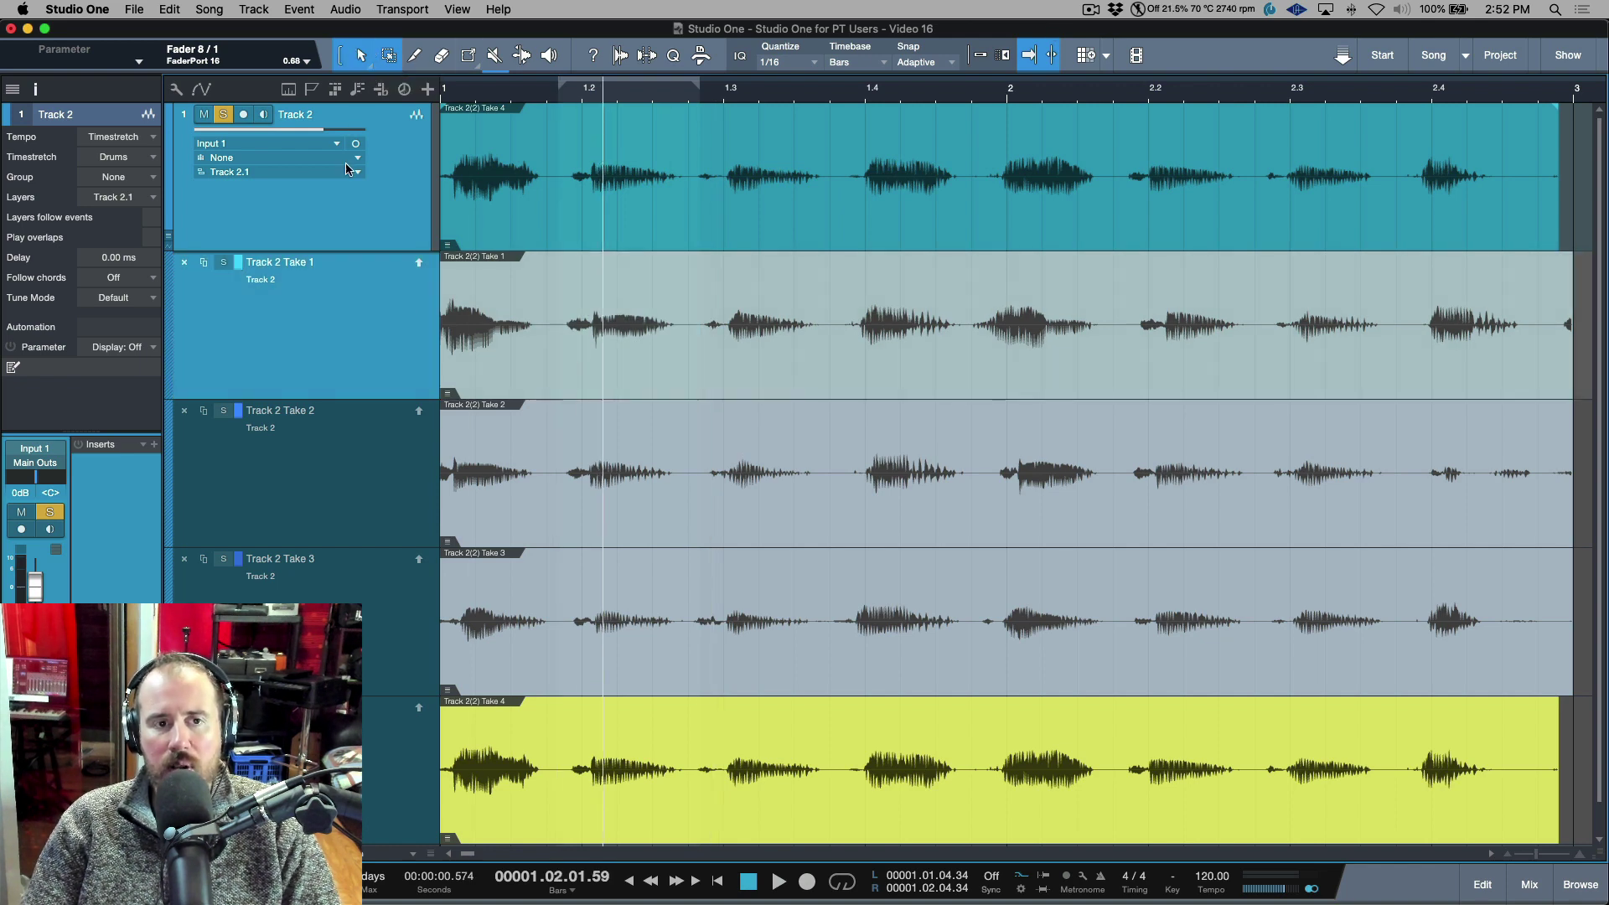
{"action": "left_click", "coordinate": [387, 201]}
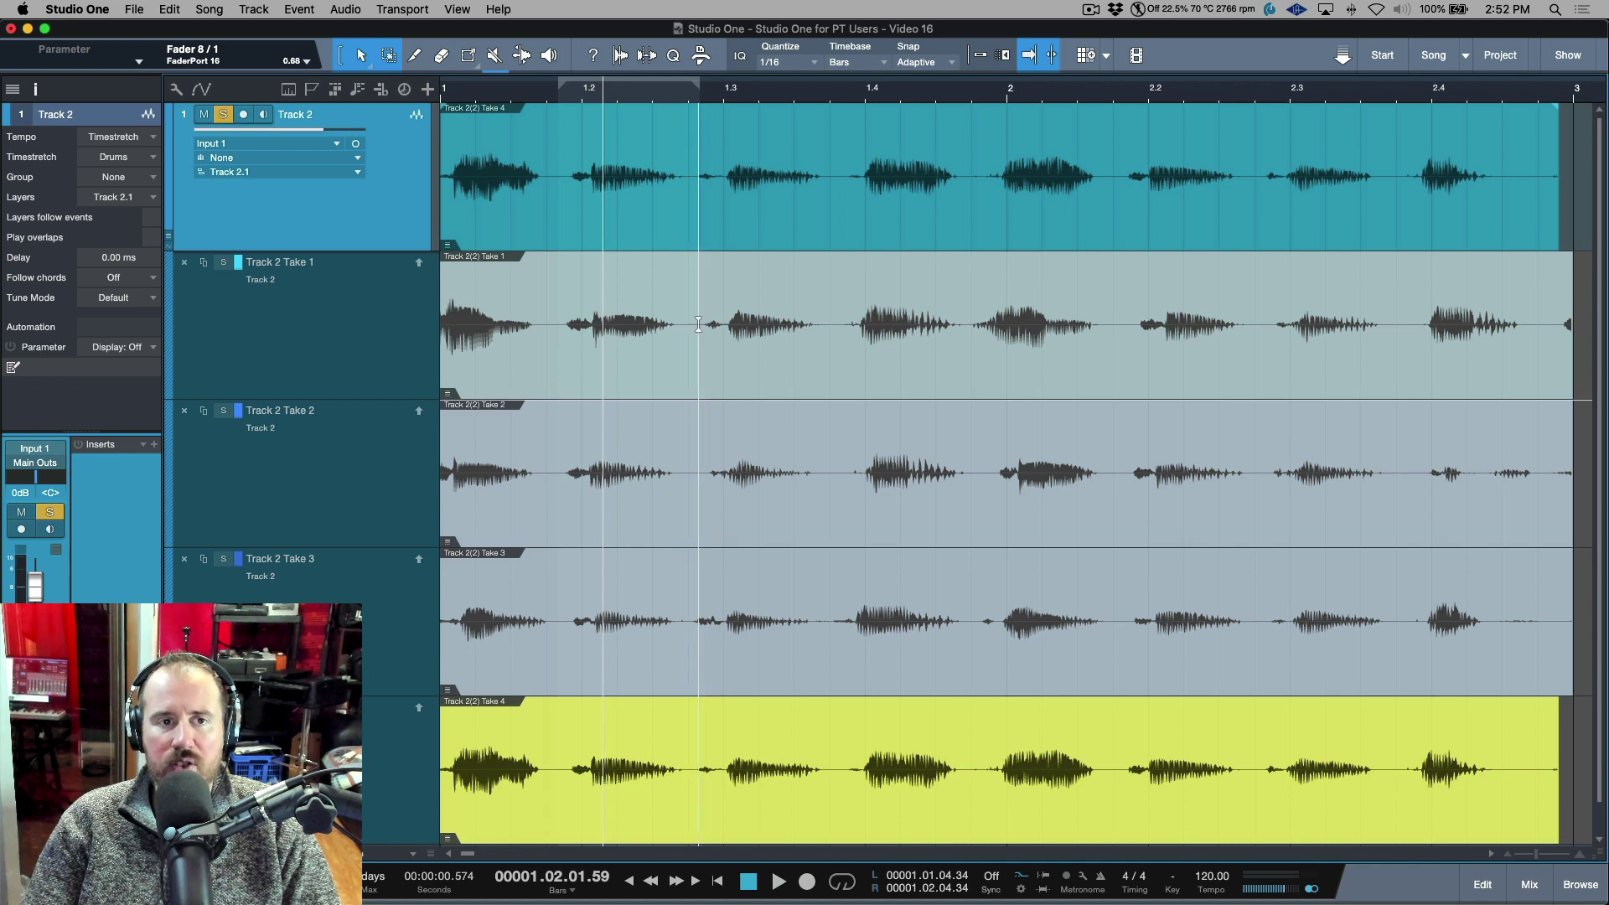
{"action": "left_click_drag", "start_coordinate": [690, 327], "coordinate": [442, 327]}
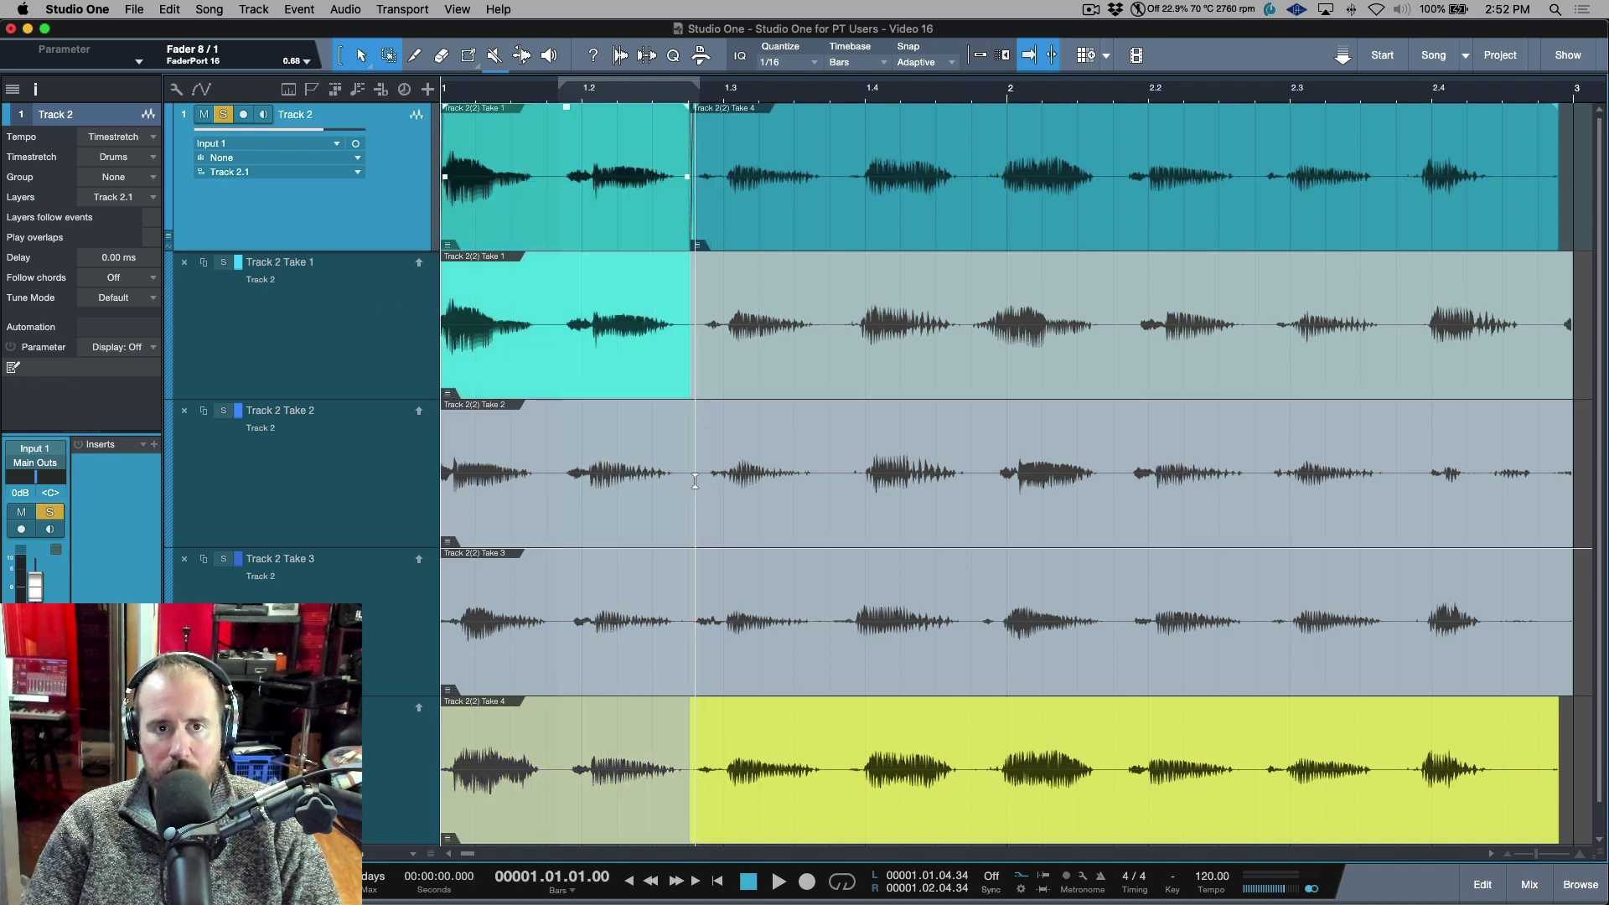
- Swap the opening comp section to Take 2, Take 3, Take 4 and back to Take 1, playing it to compare
{"action": "left_click", "coordinate": [571, 466]}
{"action": "key", "text": "space"}
{"action": "left_click", "coordinate": [598, 618]}
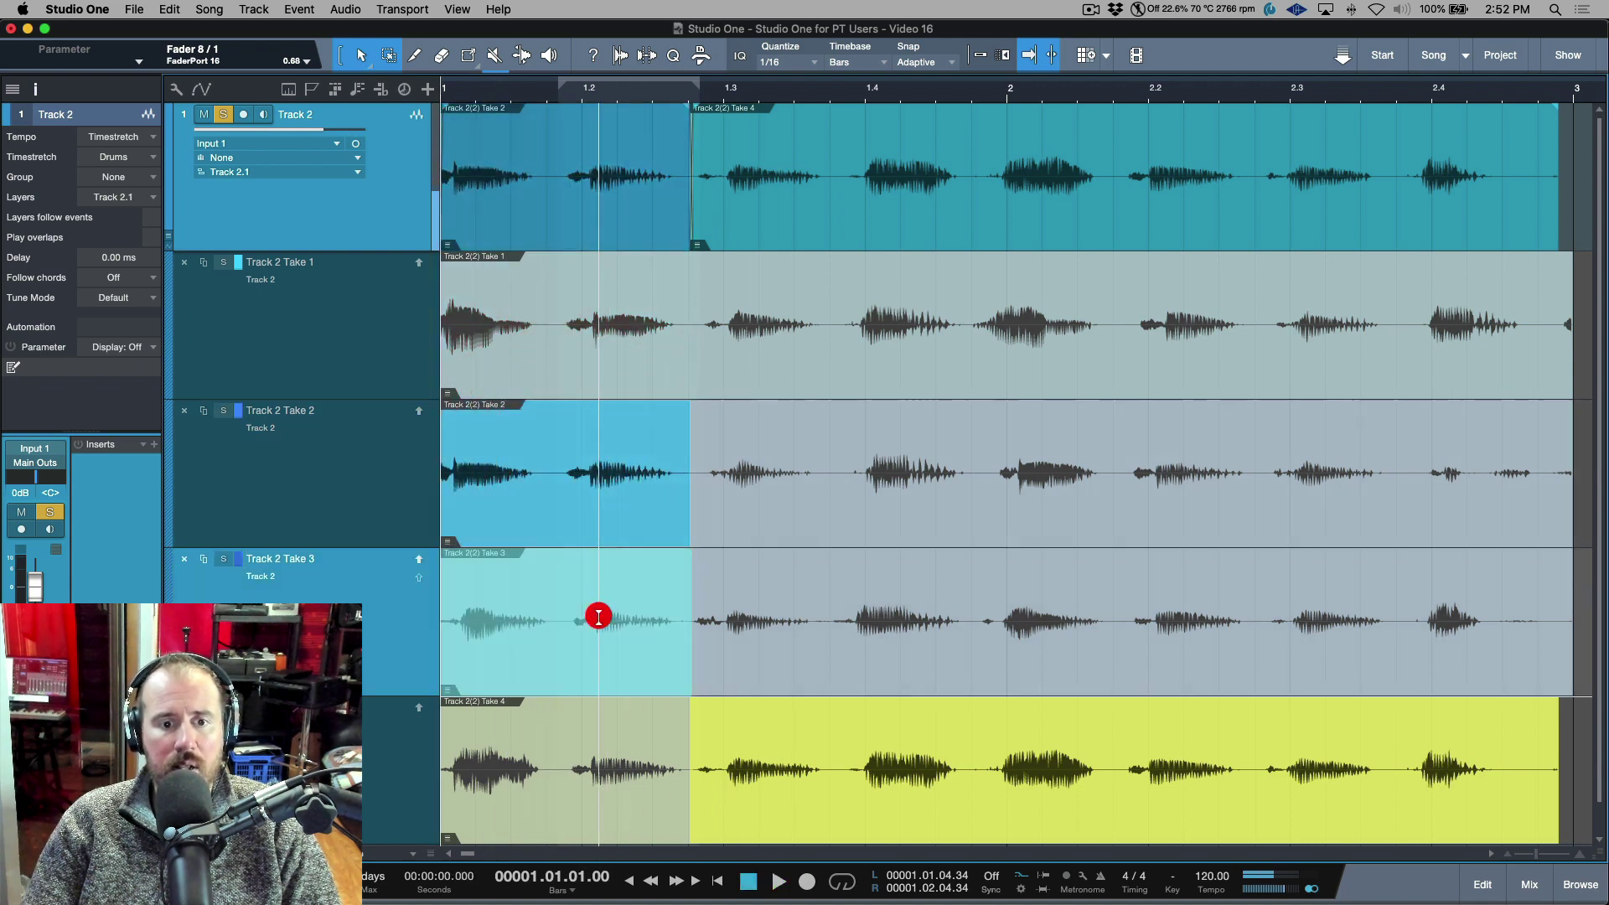
{"action": "key", "text": "space"}
{"action": "left_click", "coordinate": [591, 764]}
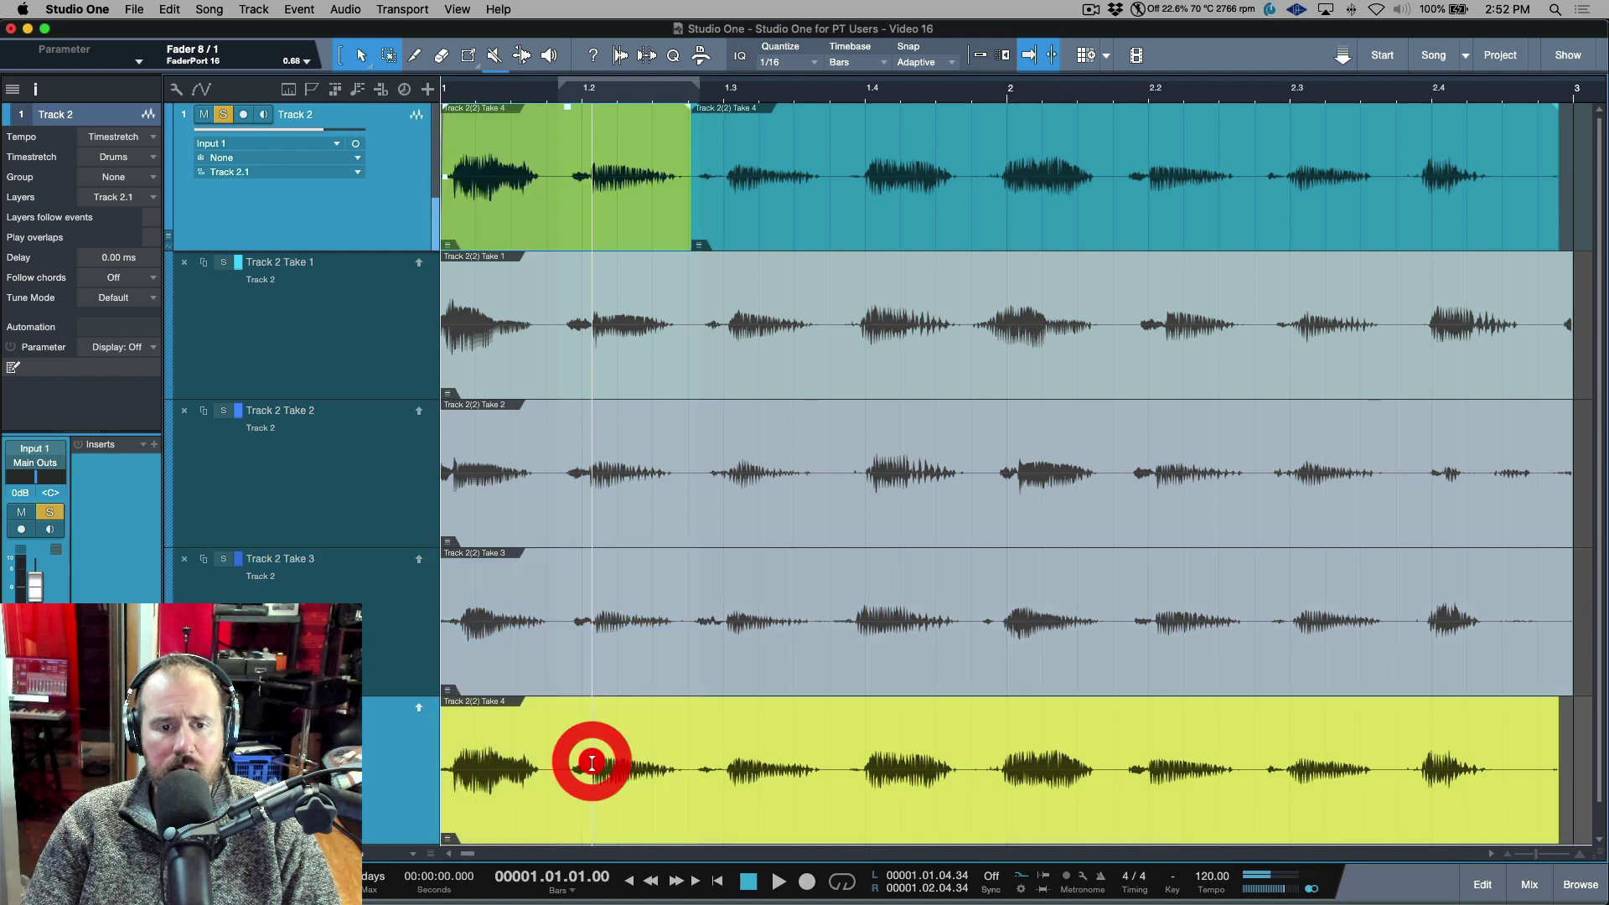
{"action": "left_click", "coordinate": [583, 321]}
{"action": "key", "text": "space"}
{"action": "key", "text": "space"}
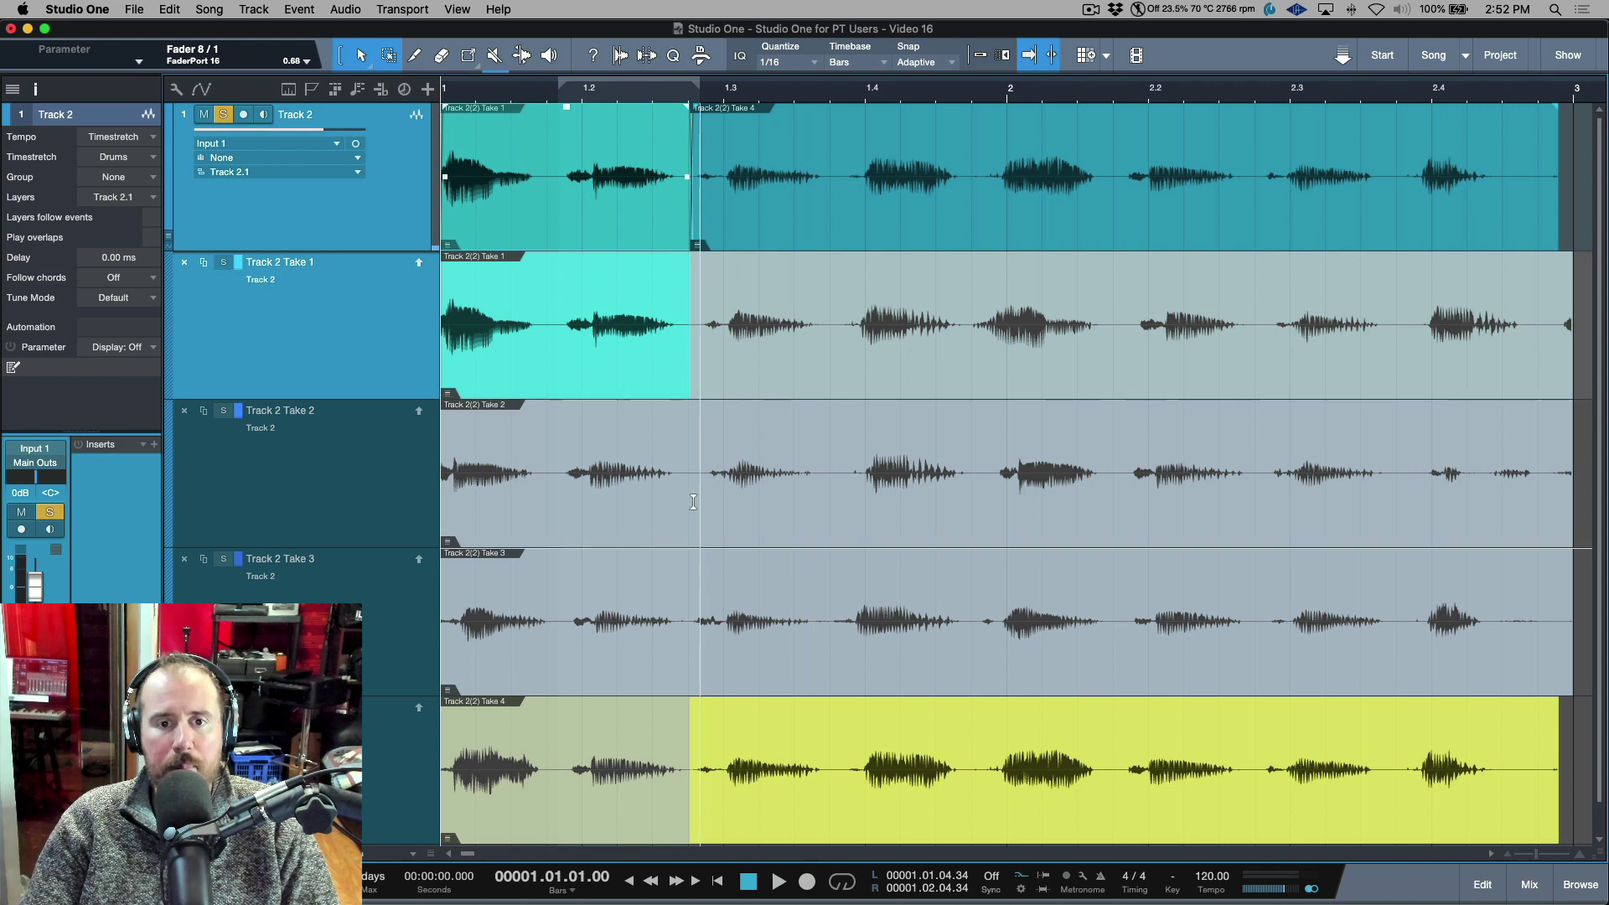
- Comp the section from before beat 1.3 to before bar 2 from Take 2, compare Takes 1, 3 and 4 with playback, and settle on Take 3
{"action": "left_click_drag", "start_coordinate": [684, 506], "coordinate": [971, 508]}
{"action": "key", "text": "space"}
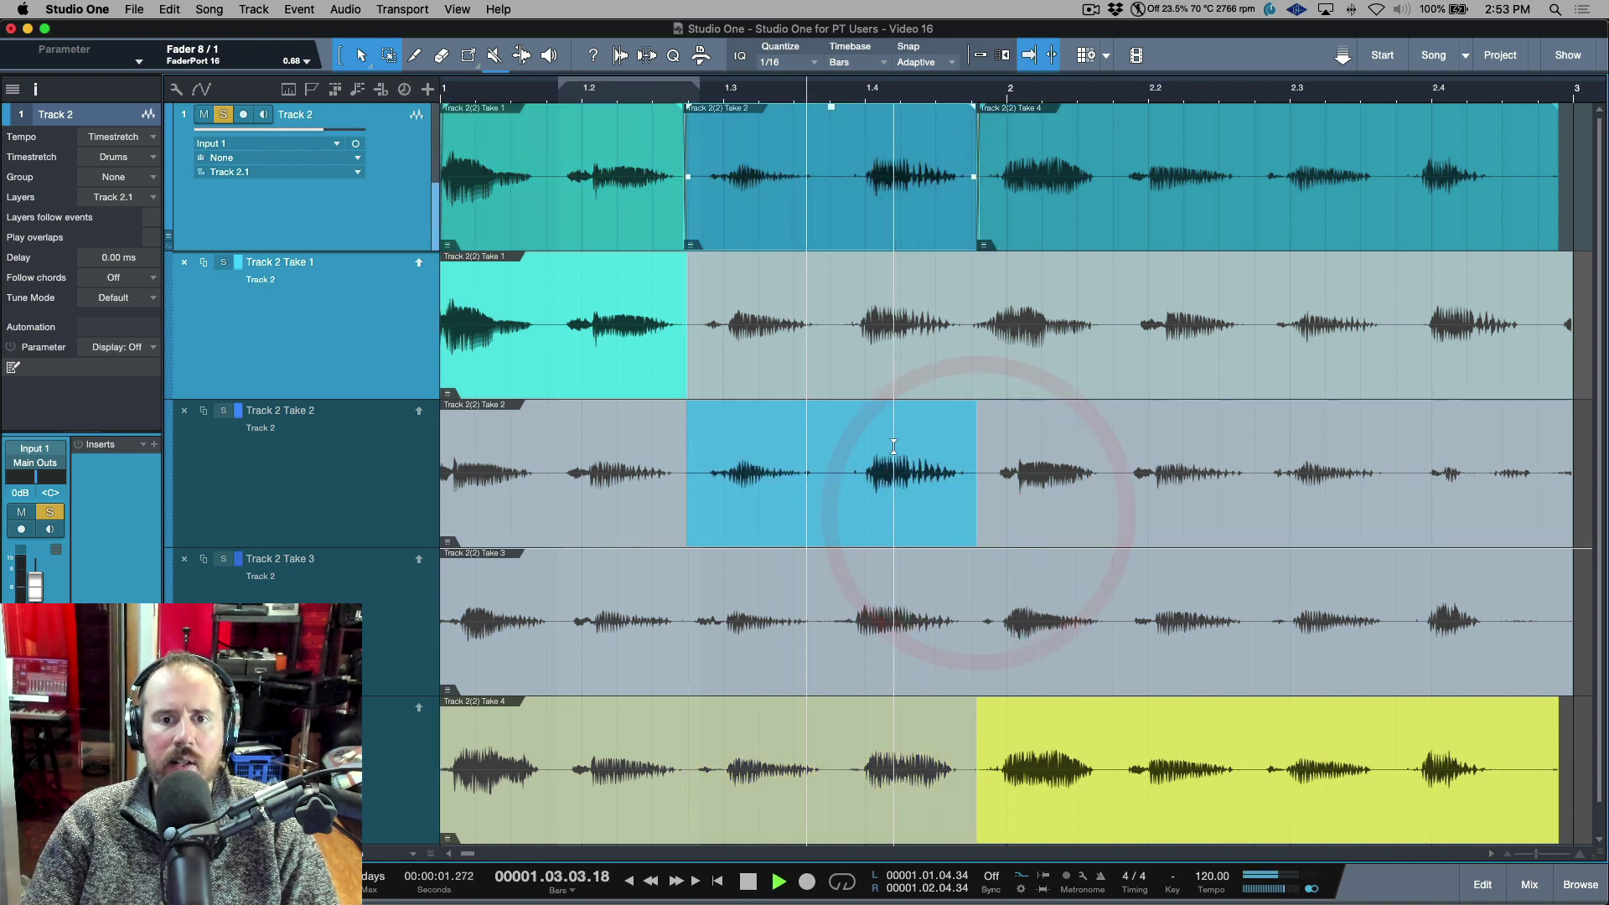
{"action": "left_click", "coordinate": [856, 314]}
{"action": "key", "text": "space"}
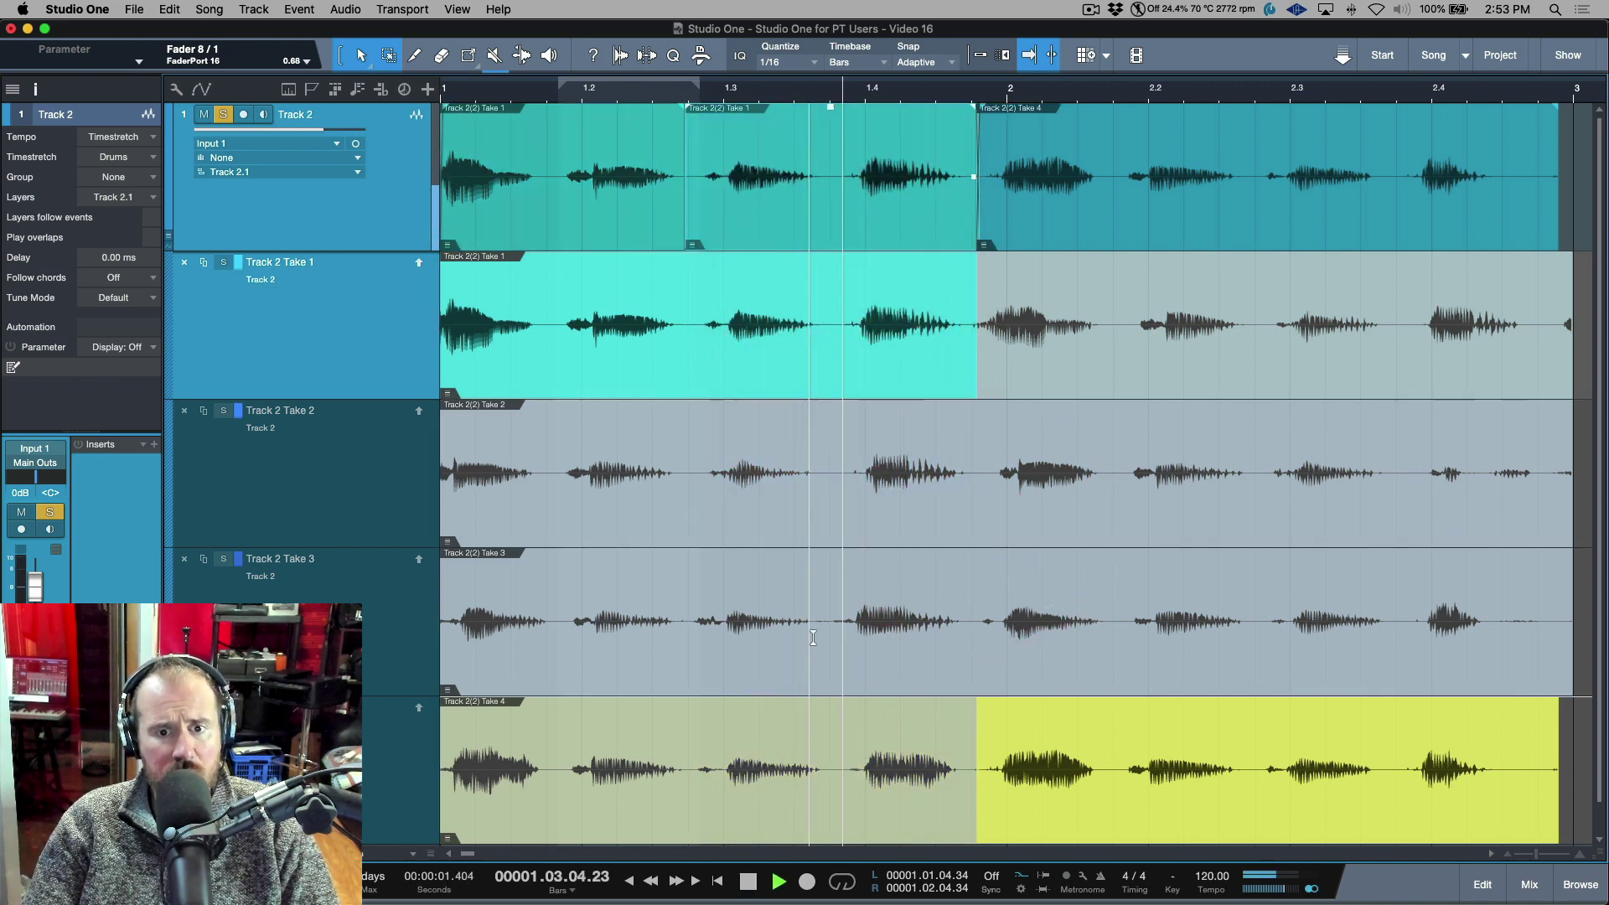
{"action": "left_click", "coordinate": [804, 630]}
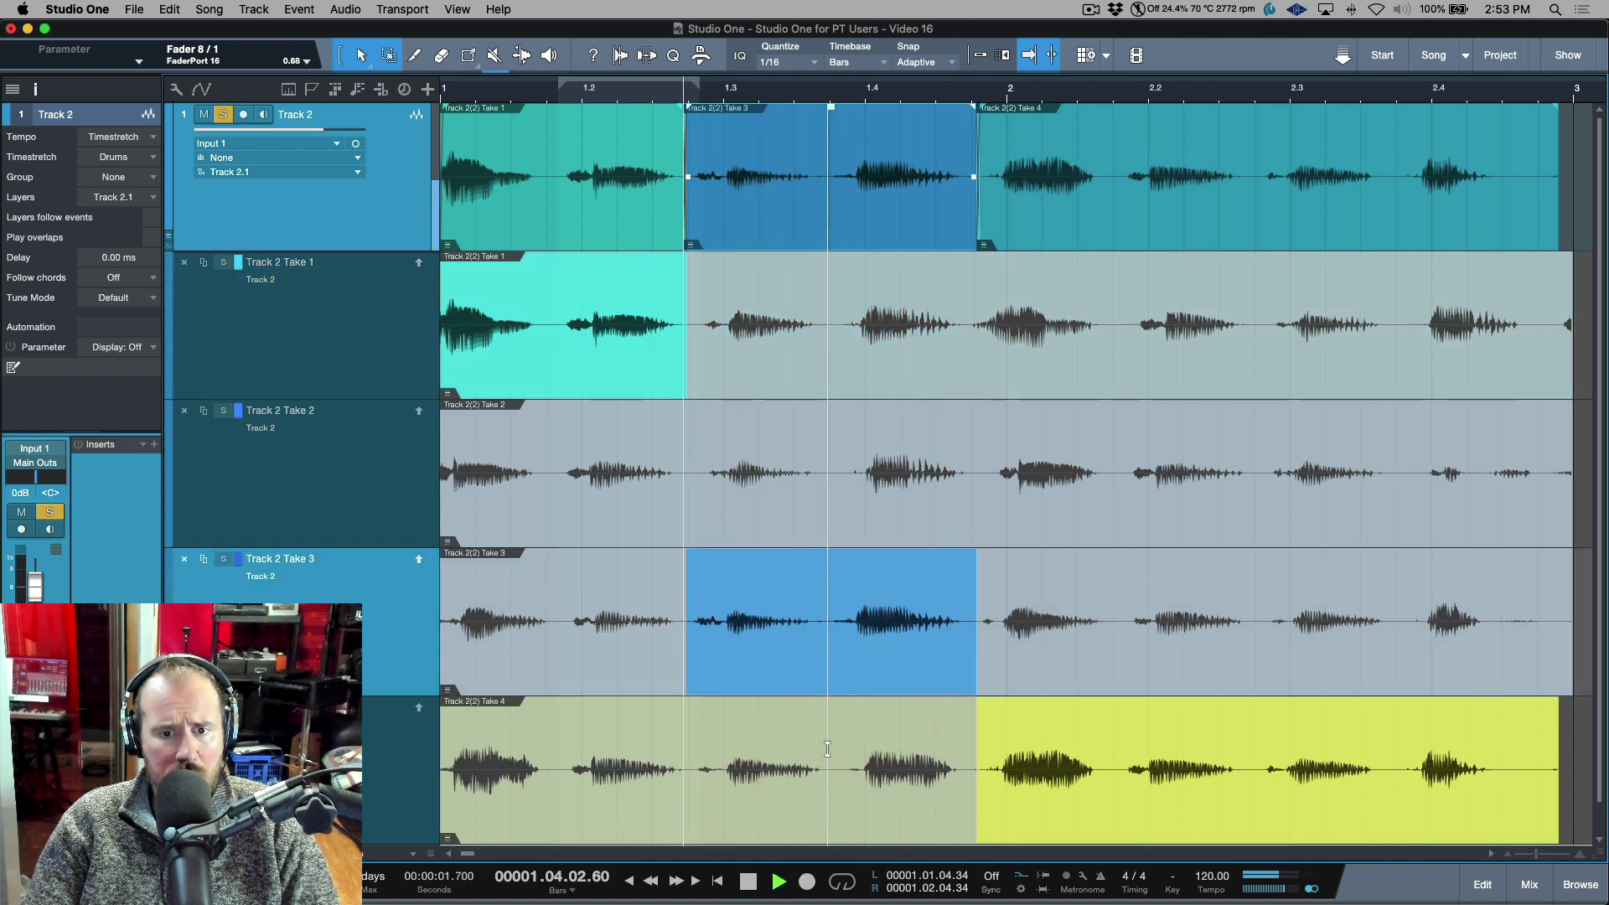
{"action": "left_click", "coordinate": [827, 748]}
{"action": "left_click", "coordinate": [846, 617]}
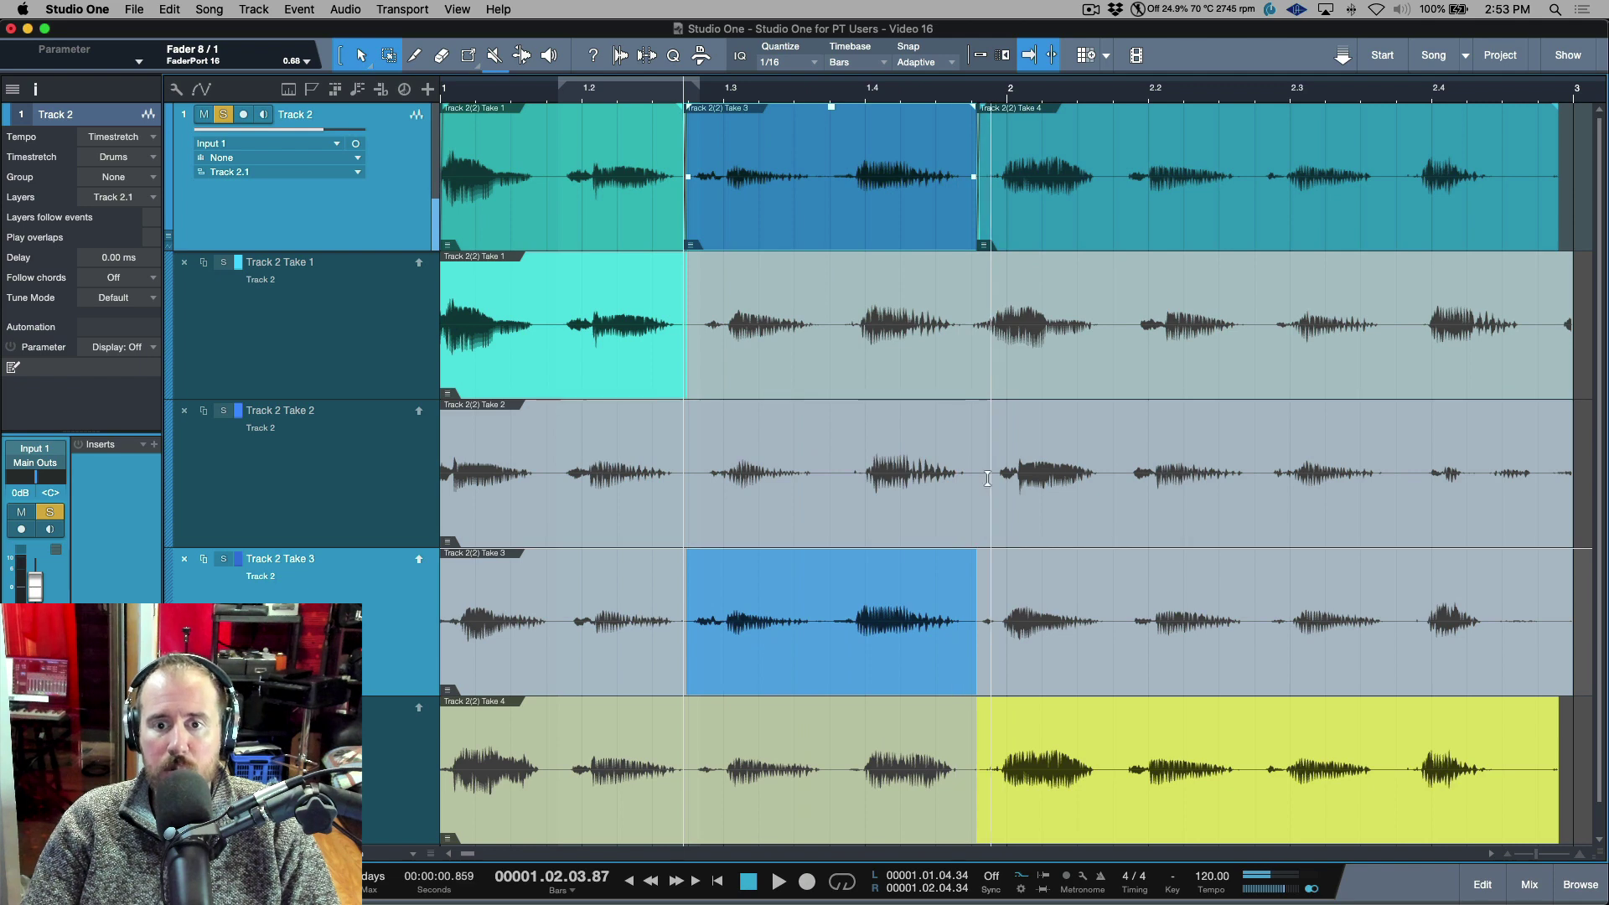
- Comp Take 2 from just before bar 2 to just before beat 2.3, play it, and swap the section to Take 1 and Take 4
{"action": "left_click_drag", "start_coordinate": [963, 476], "coordinate": [1265, 466]}
{"action": "key", "text": "space"}
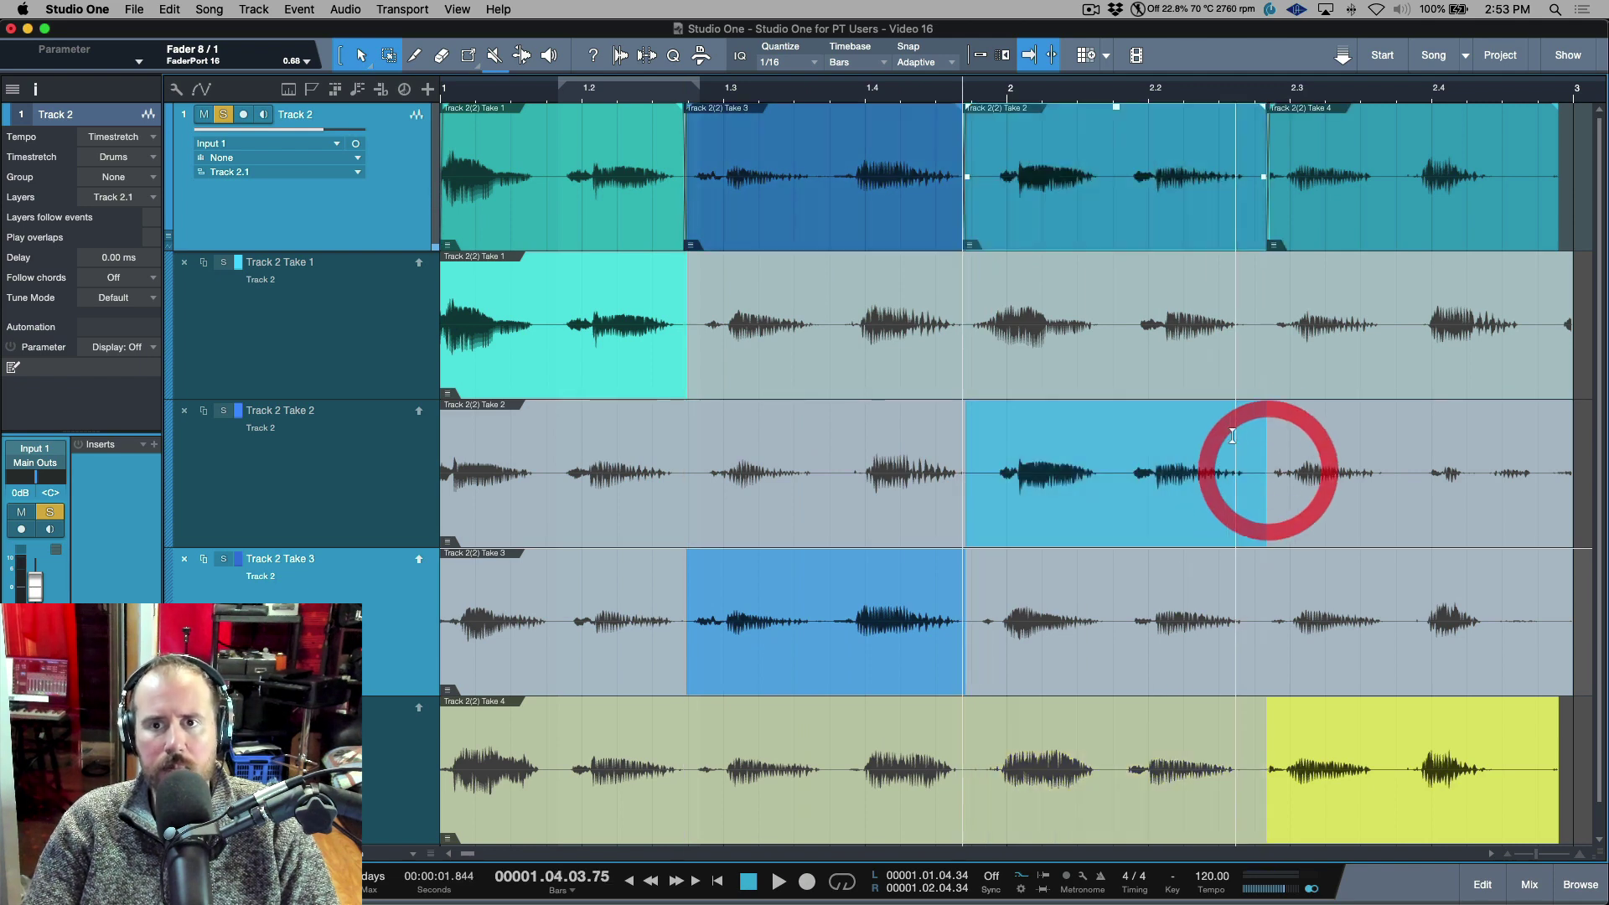
{"action": "key", "text": "space"}
{"action": "left_click", "coordinate": [1131, 298]}
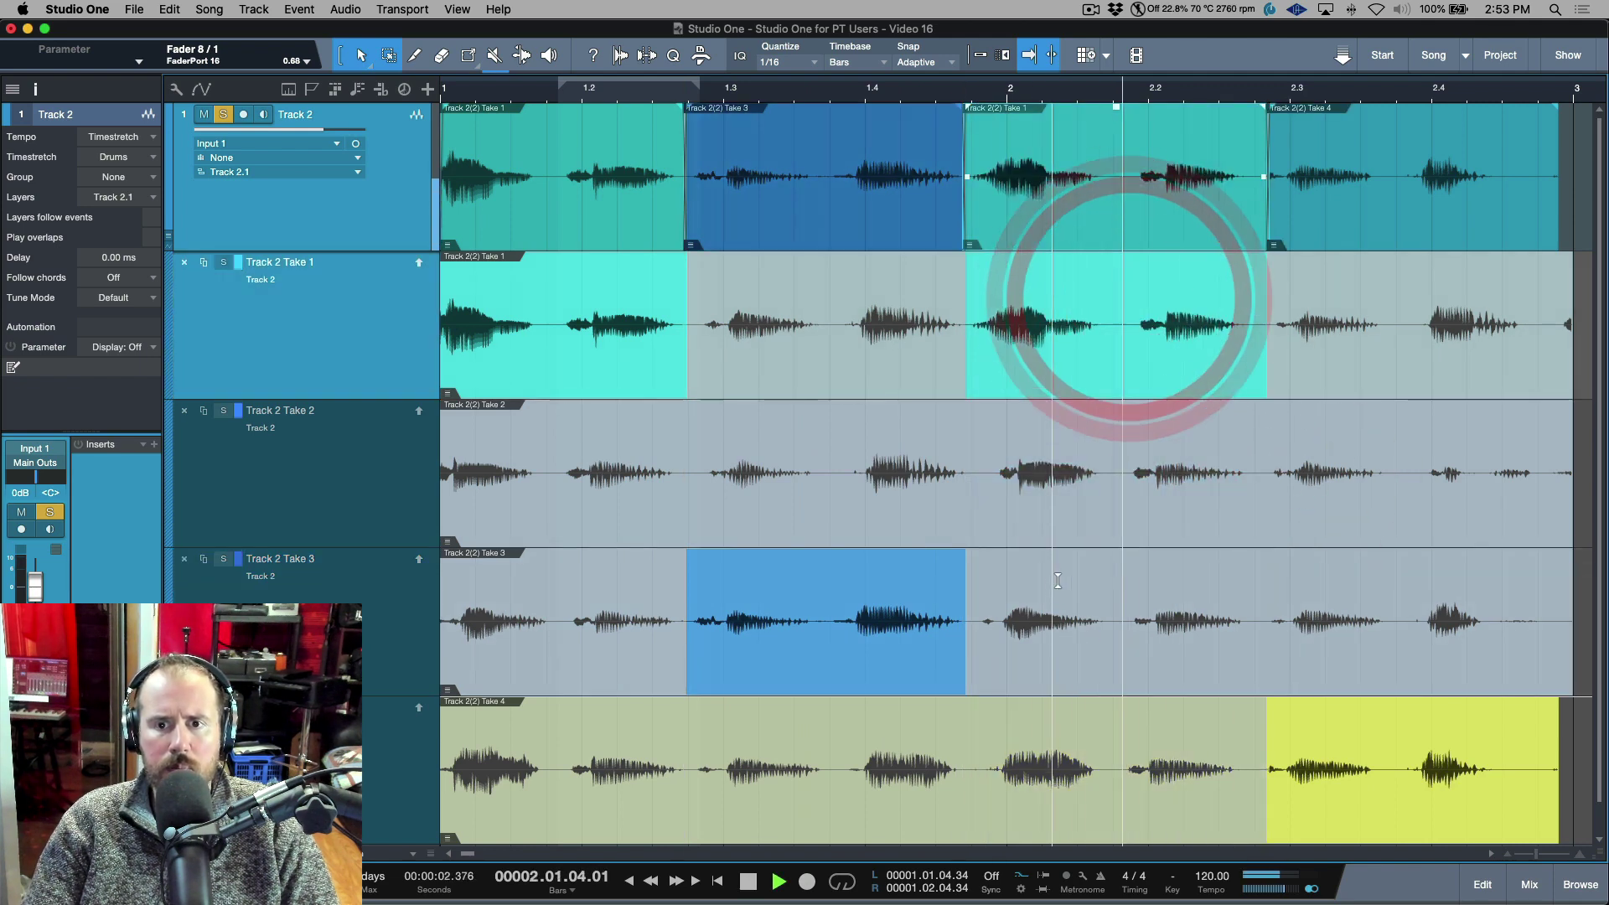
{"action": "left_click", "coordinate": [1085, 721]}
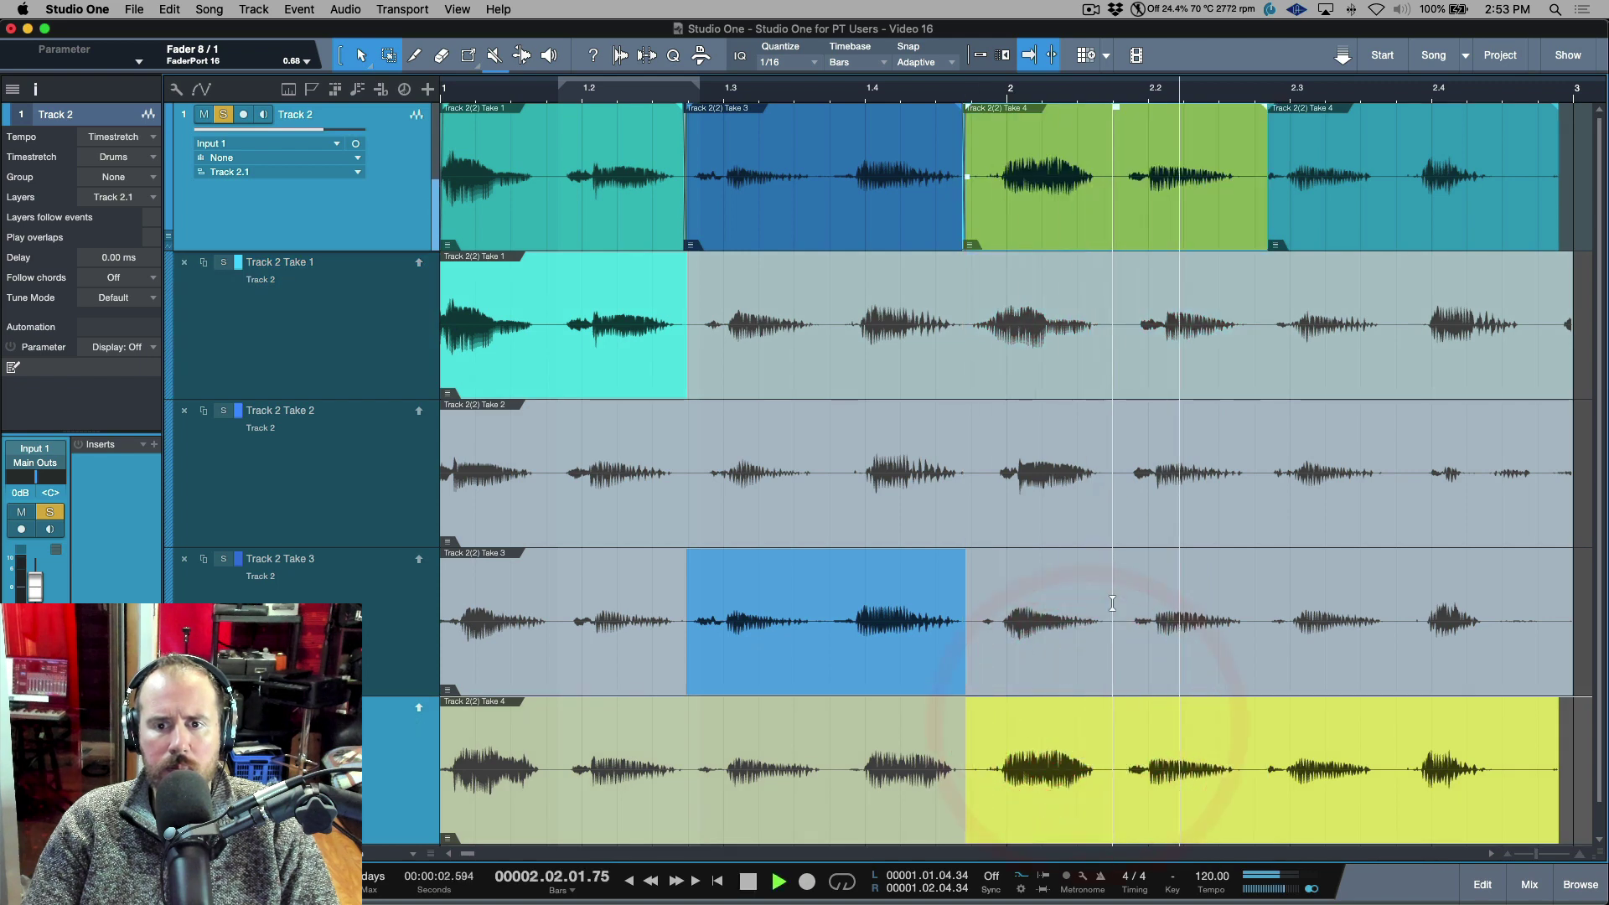
- Sweep and play Take 2 from before beat 2.3 to past 2.4, and replace it with a longer sweep of Take 1
{"action": "left_click_drag", "start_coordinate": [1269, 474], "coordinate": [1466, 470]}
{"action": "key", "text": "space"}
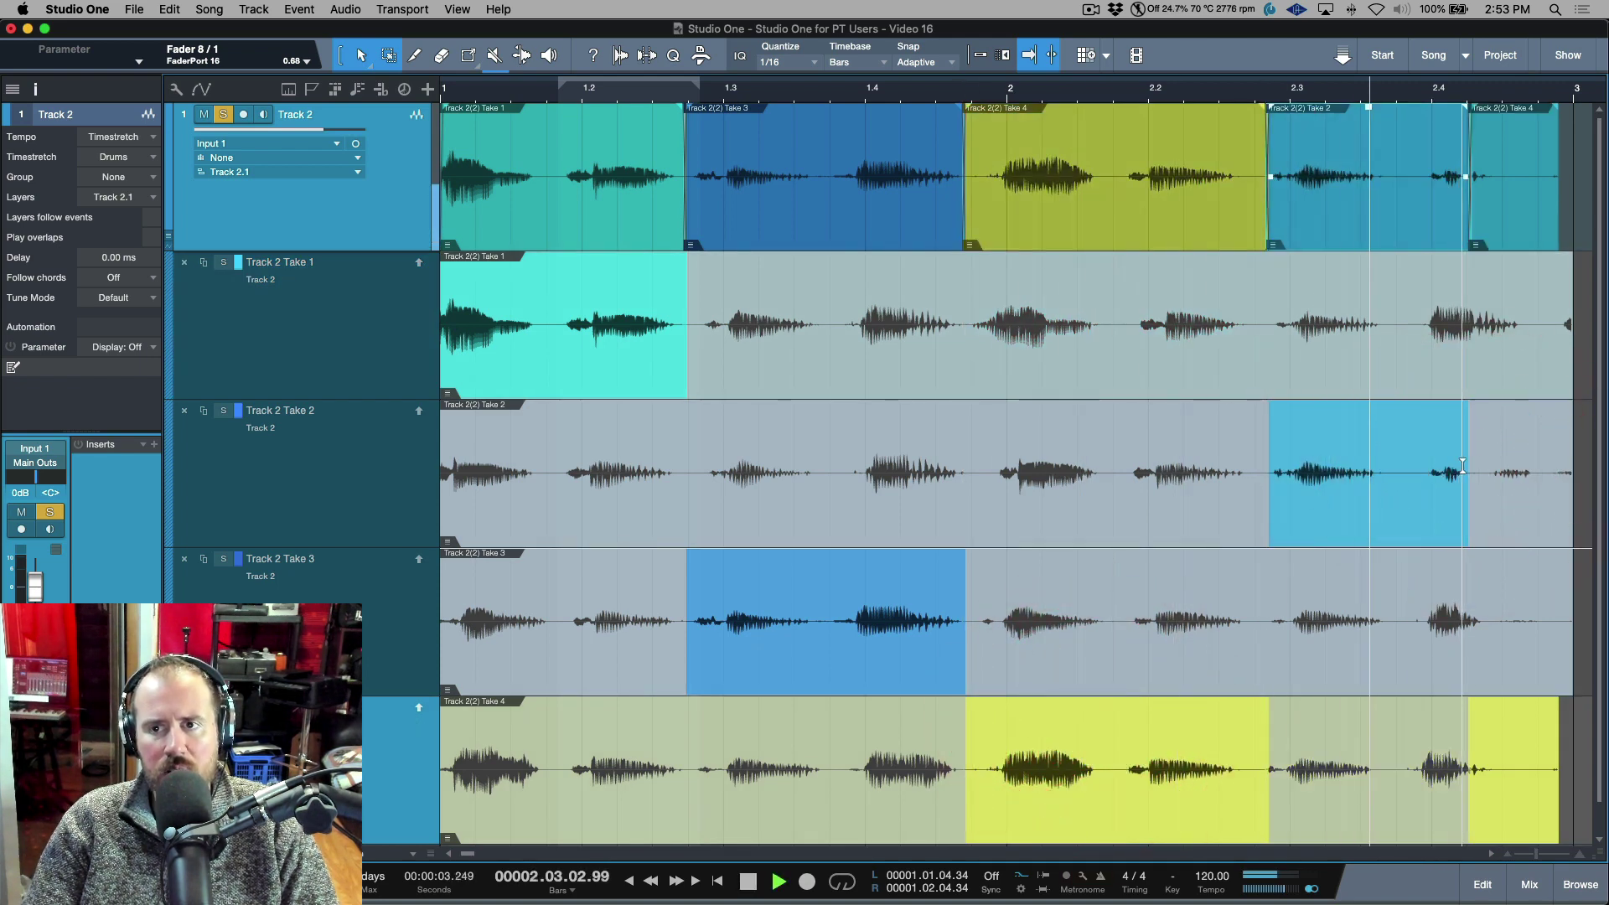
{"action": "key", "text": "space"}
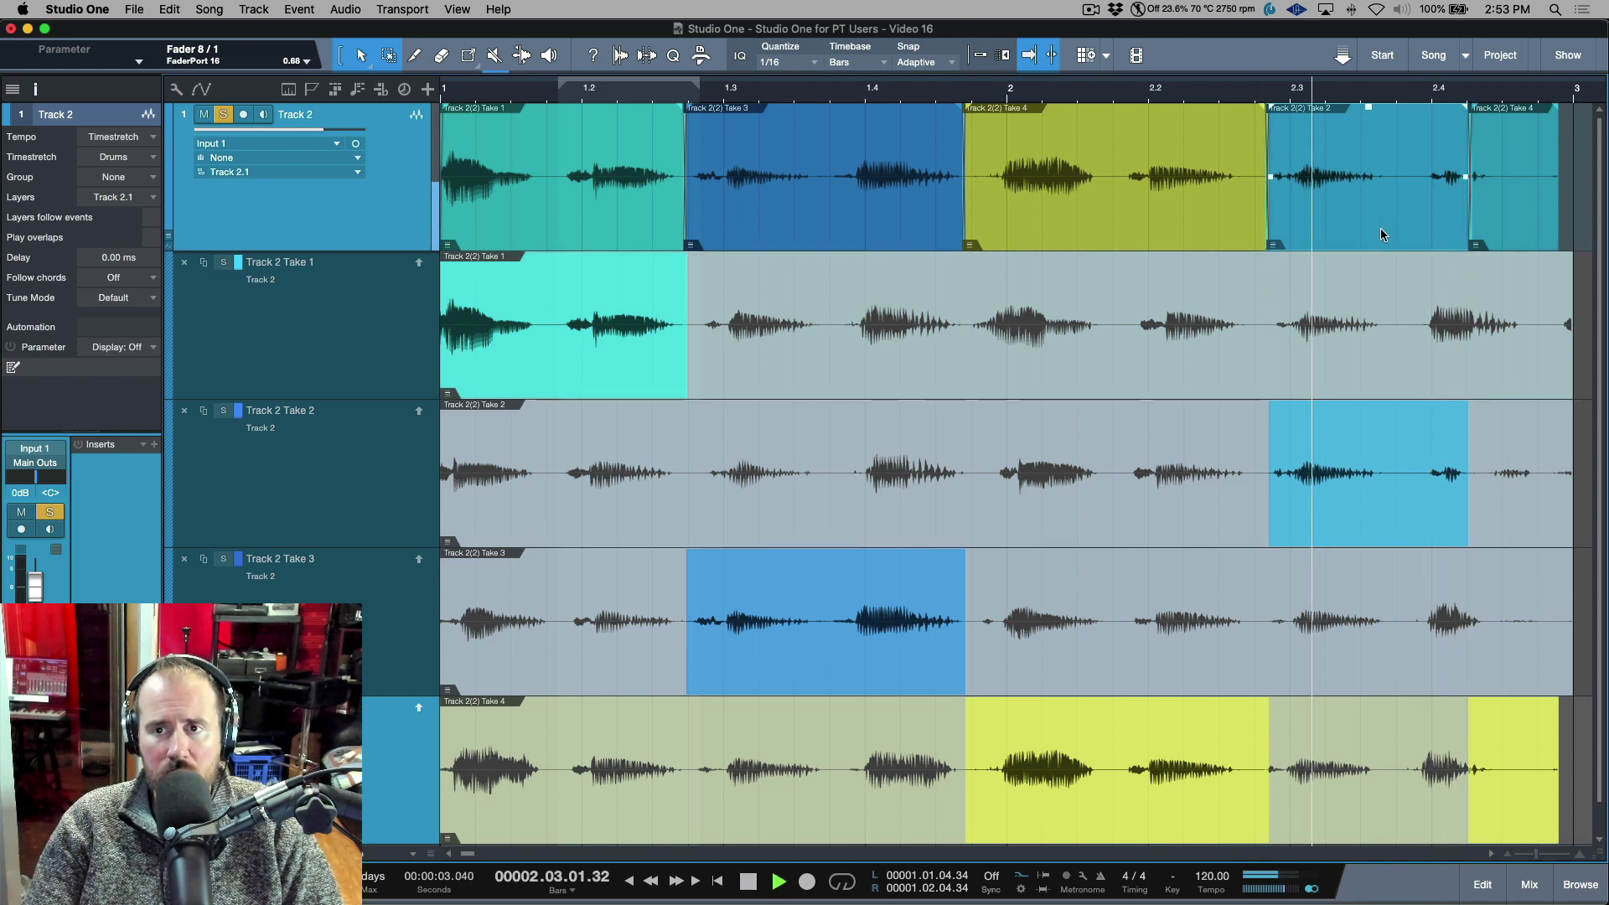
{"action": "left_click_drag", "start_coordinate": [1259, 335], "coordinate": [1525, 349]}
{"action": "key", "text": "space"}
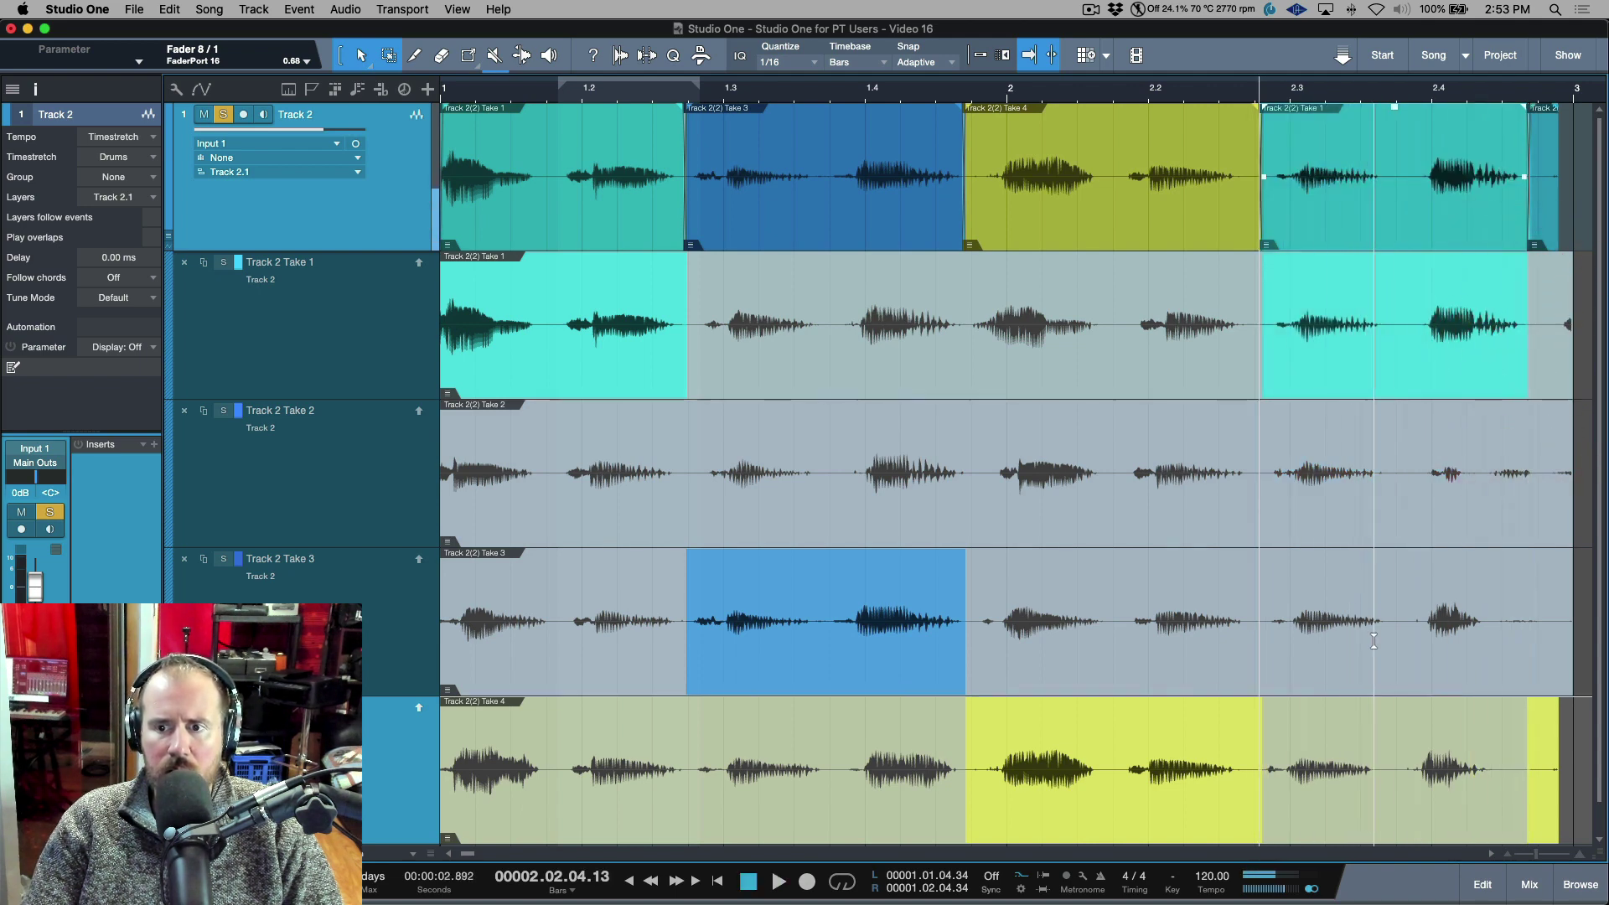
- Swap the last swept section to Take 3, Take 2, Take 4 and back to Take 1, playing it to compare
{"action": "left_click", "coordinate": [1366, 637]}
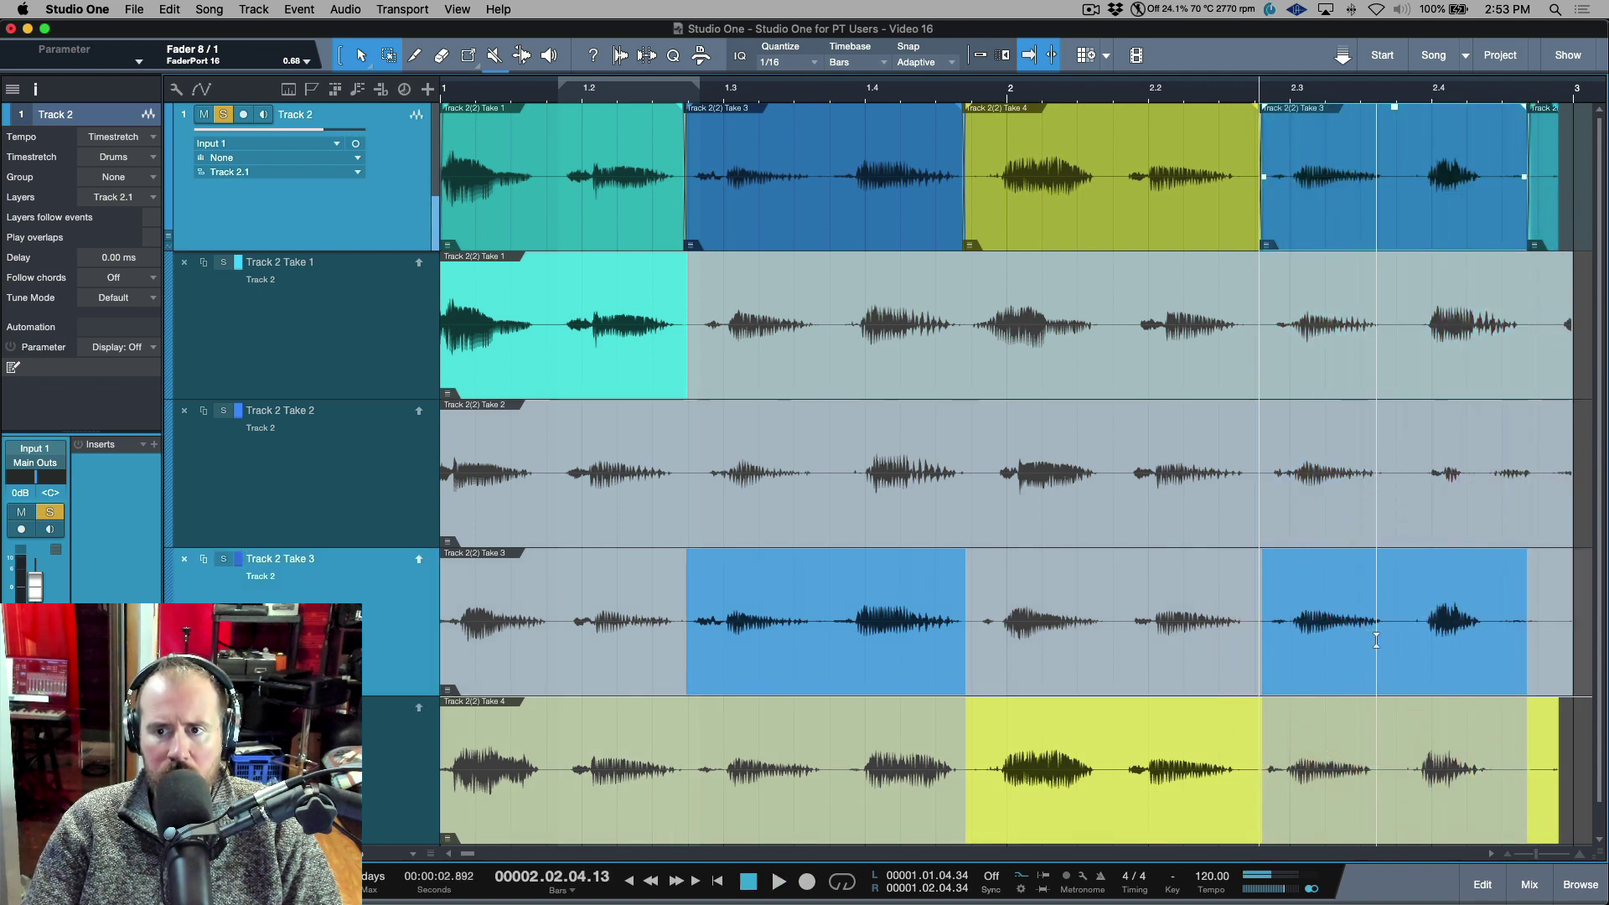
{"action": "left_click", "coordinate": [1390, 469]}
{"action": "key", "text": "space"}
{"action": "left_click", "coordinate": [1397, 787]}
{"action": "key", "text": "space"}
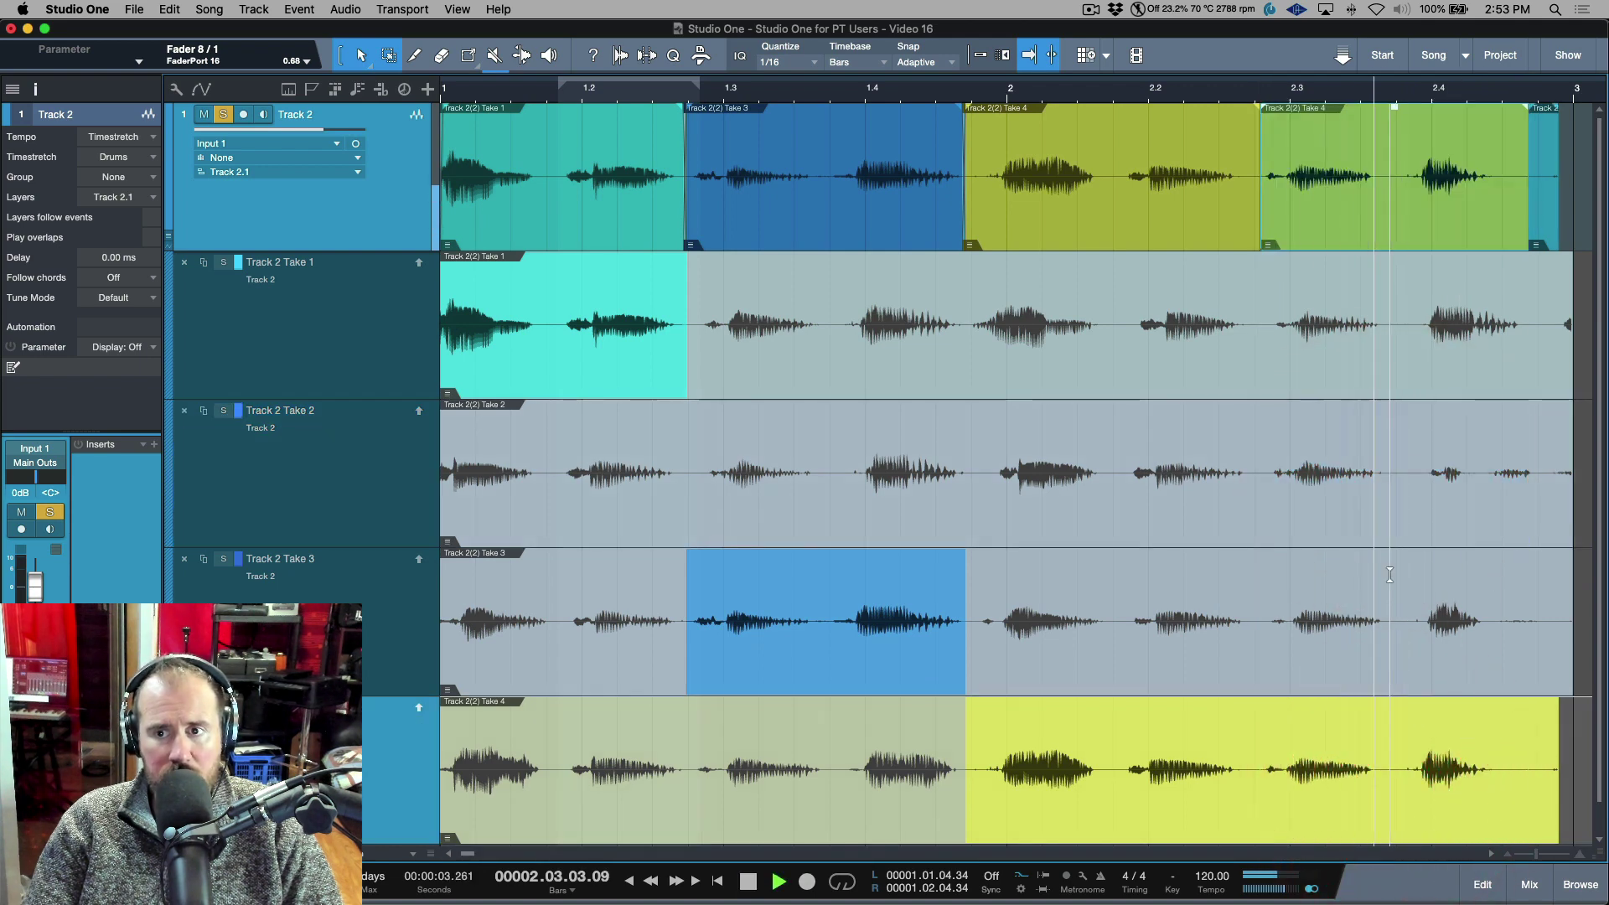
{"action": "key", "text": "space"}
{"action": "left_click", "coordinate": [1381, 337]}
{"action": "key", "text": "space"}
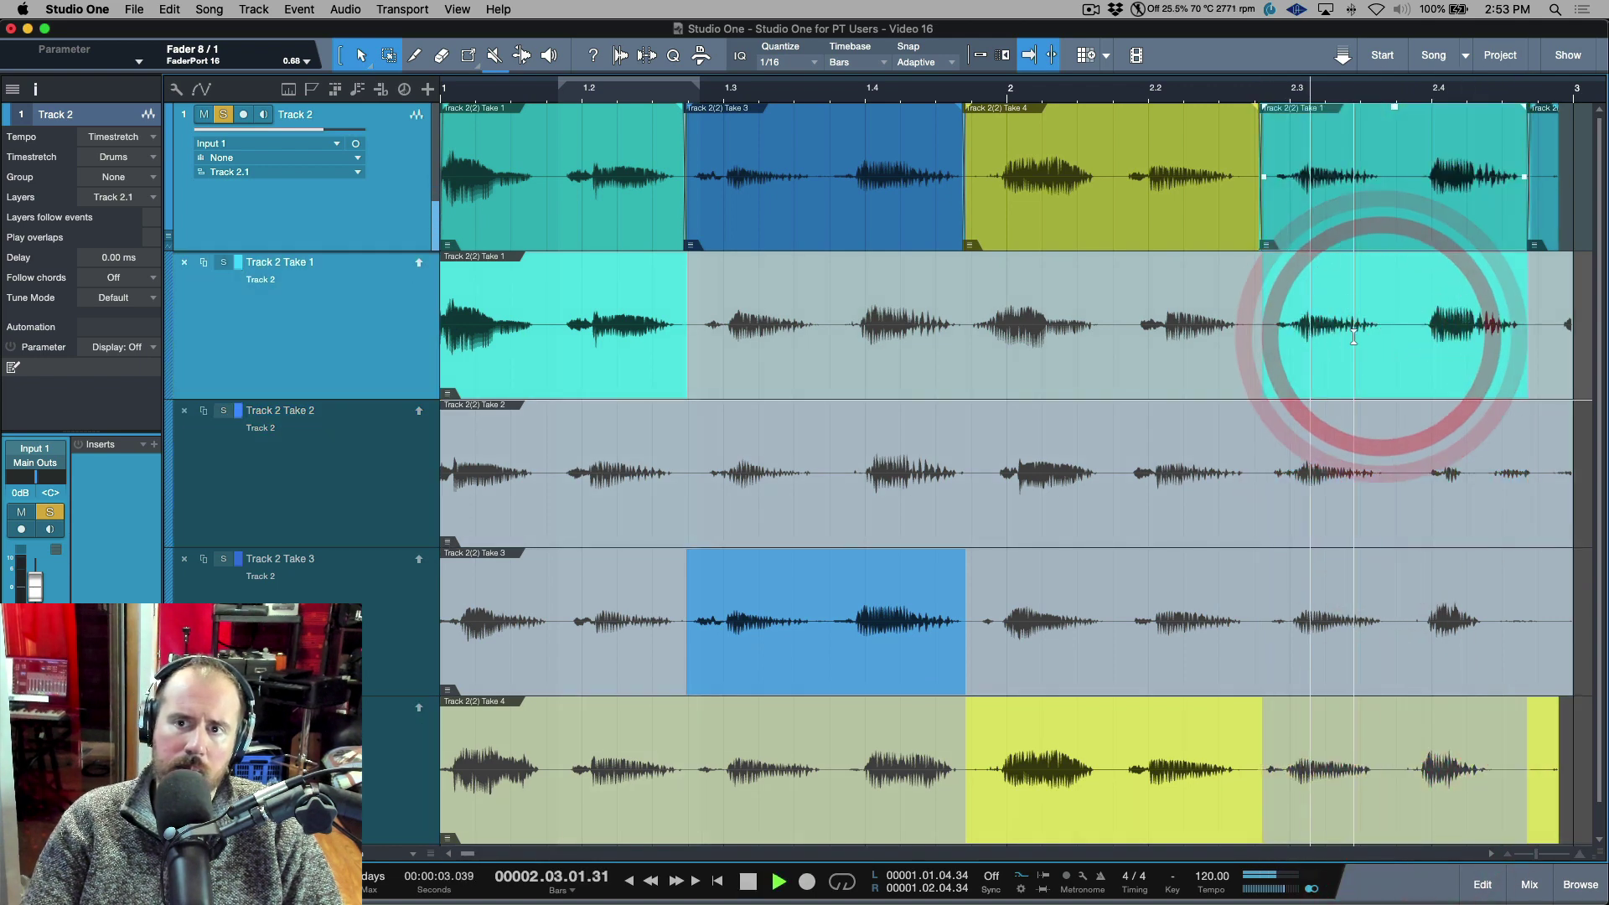
{"action": "key", "text": "space"}
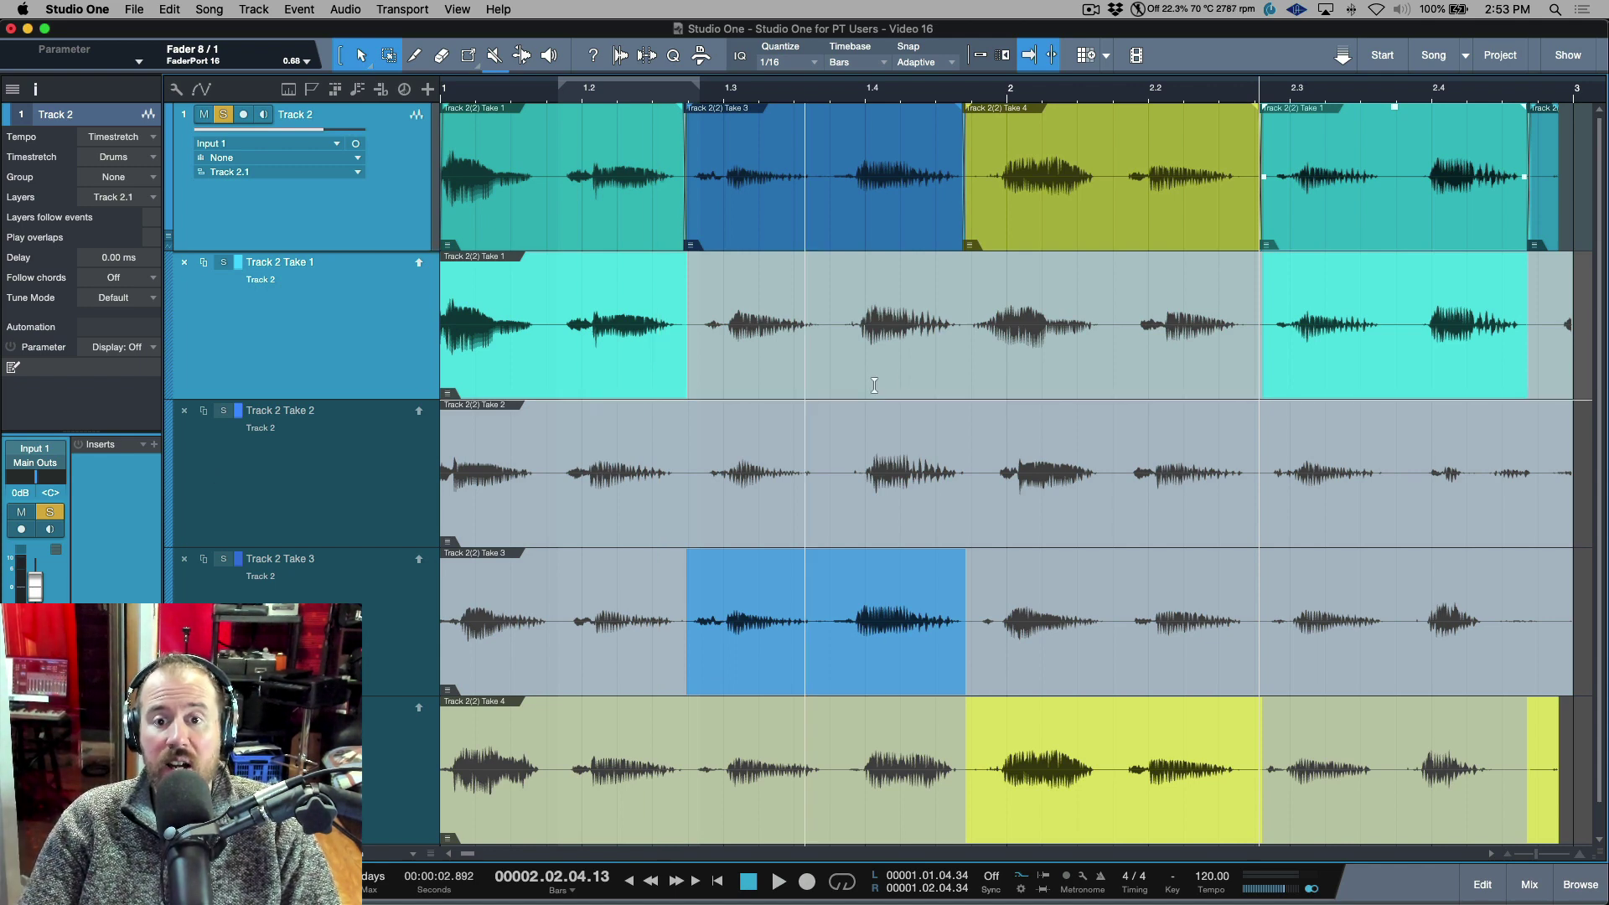
- Swap the second comp section through Take 1, Take 3, Take 2 and Take 1 again, and return it to Take 3
{"action": "left_click", "coordinate": [863, 329]}
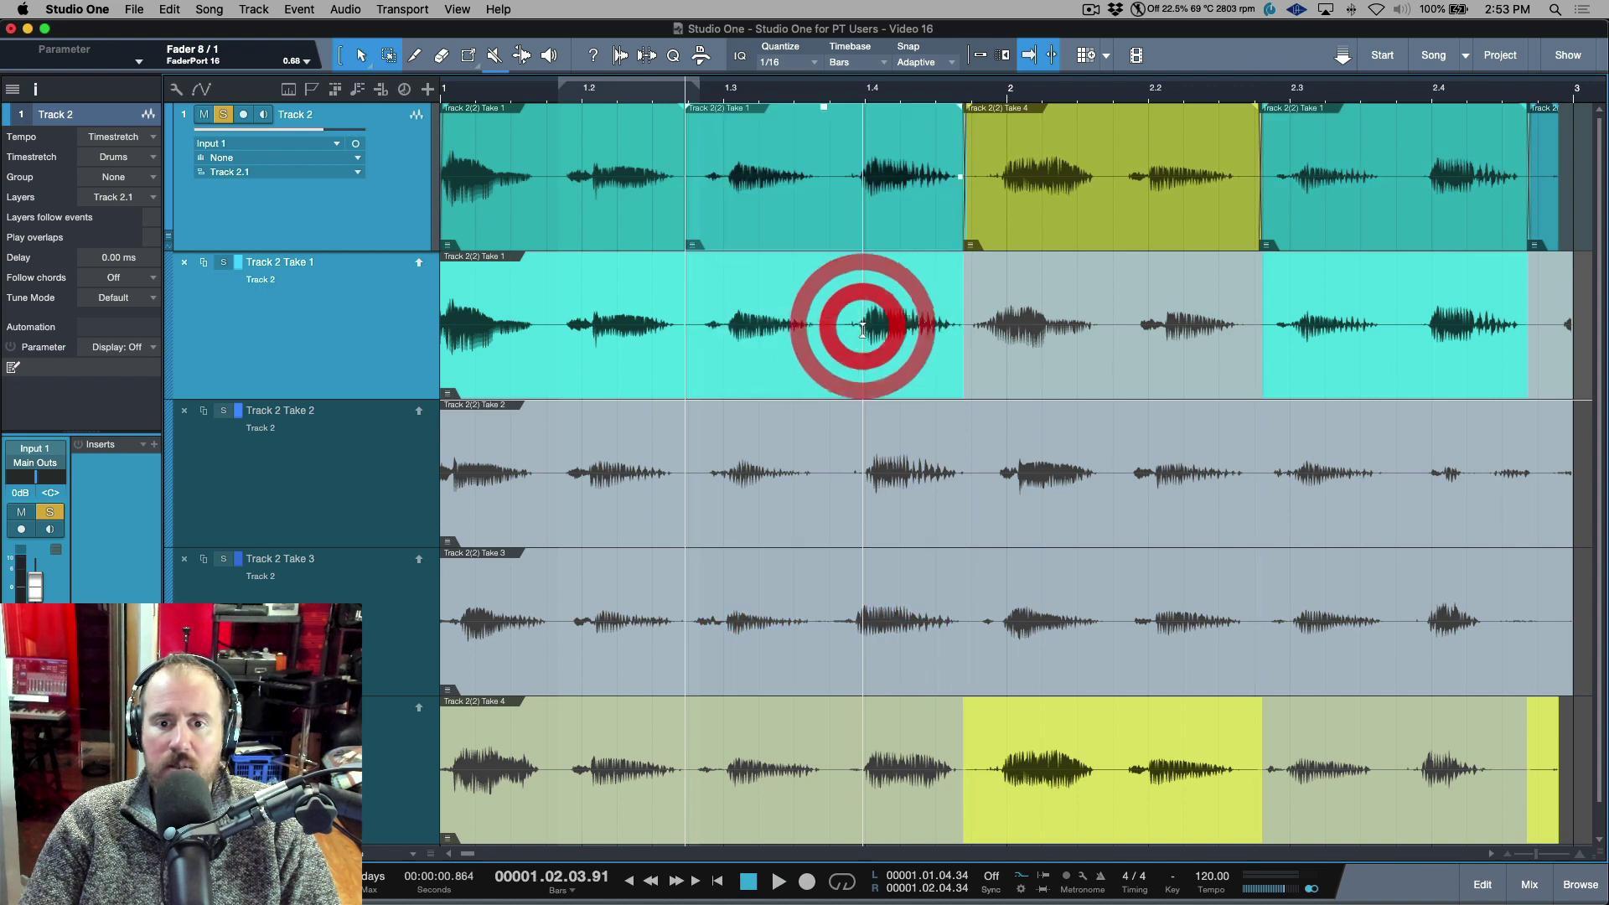
{"action": "left_click", "coordinate": [808, 585]}
{"action": "left_click", "coordinate": [818, 486]}
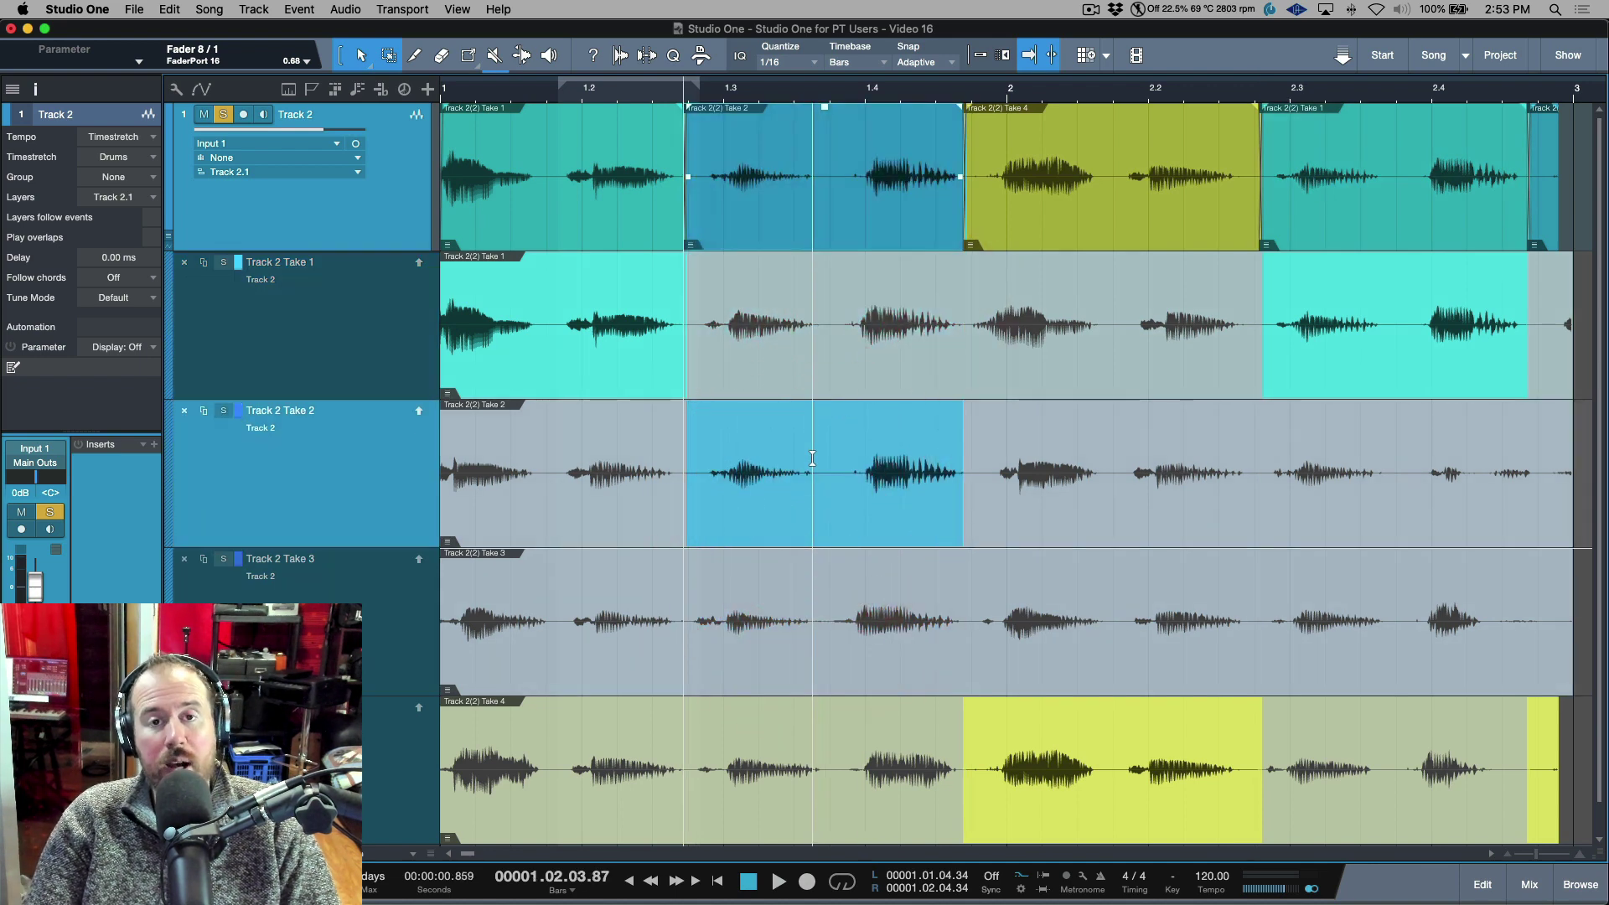
{"action": "left_click", "coordinate": [796, 327]}
{"action": "left_click", "coordinate": [840, 594]}
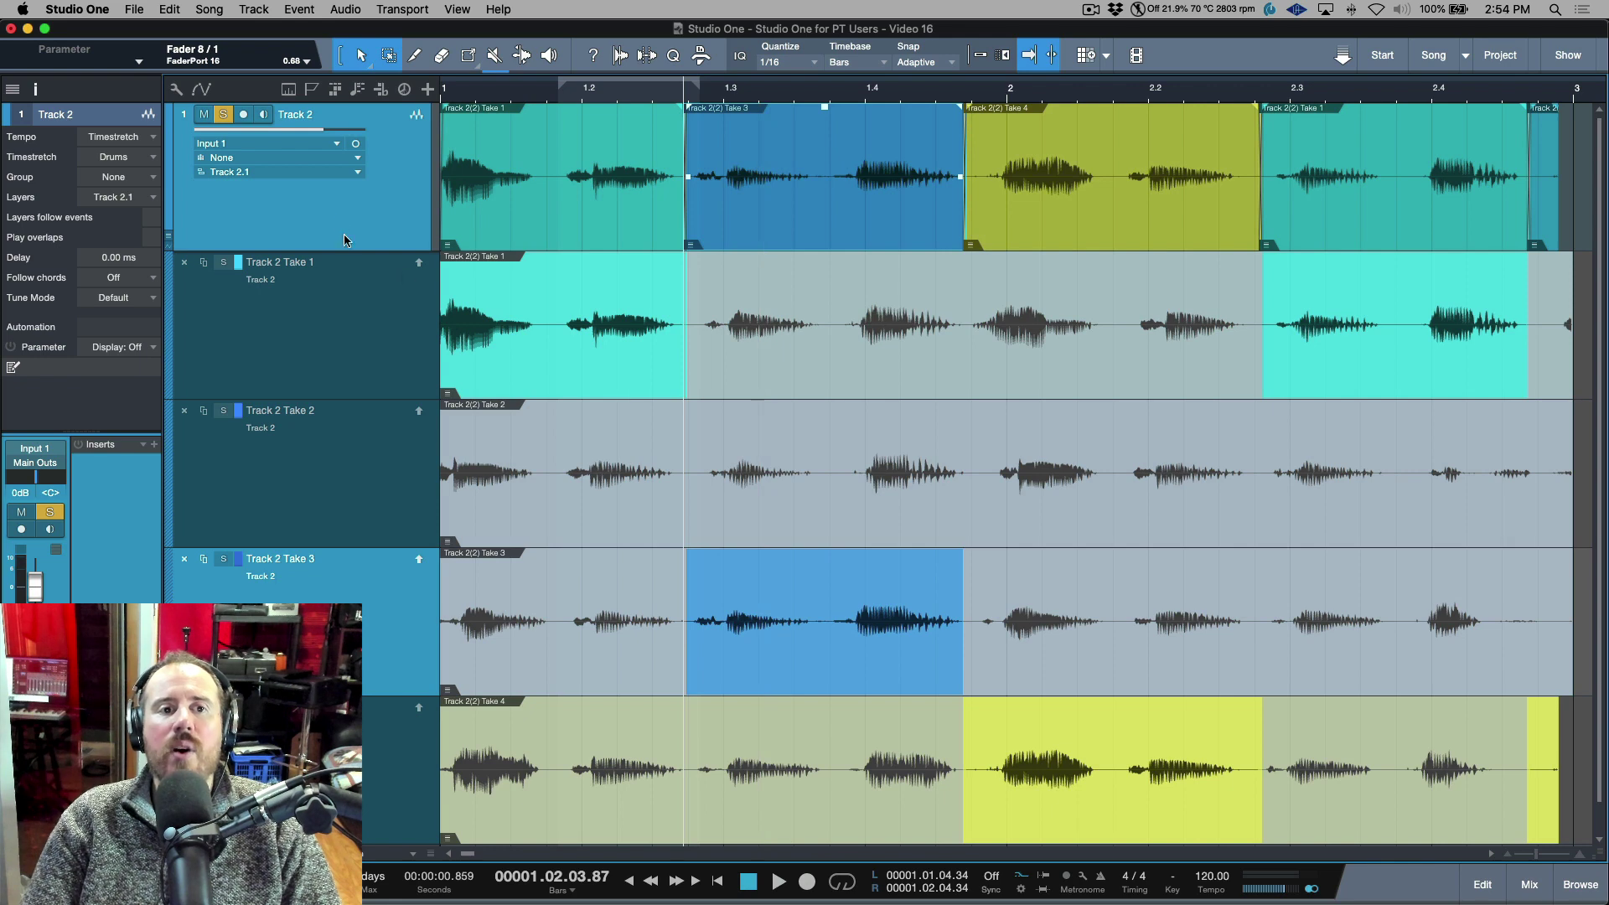
- Collapse the layers of Track 2 and delete the short leftover event at the end of the comp
{"action": "right_click", "coordinate": [343, 201]}
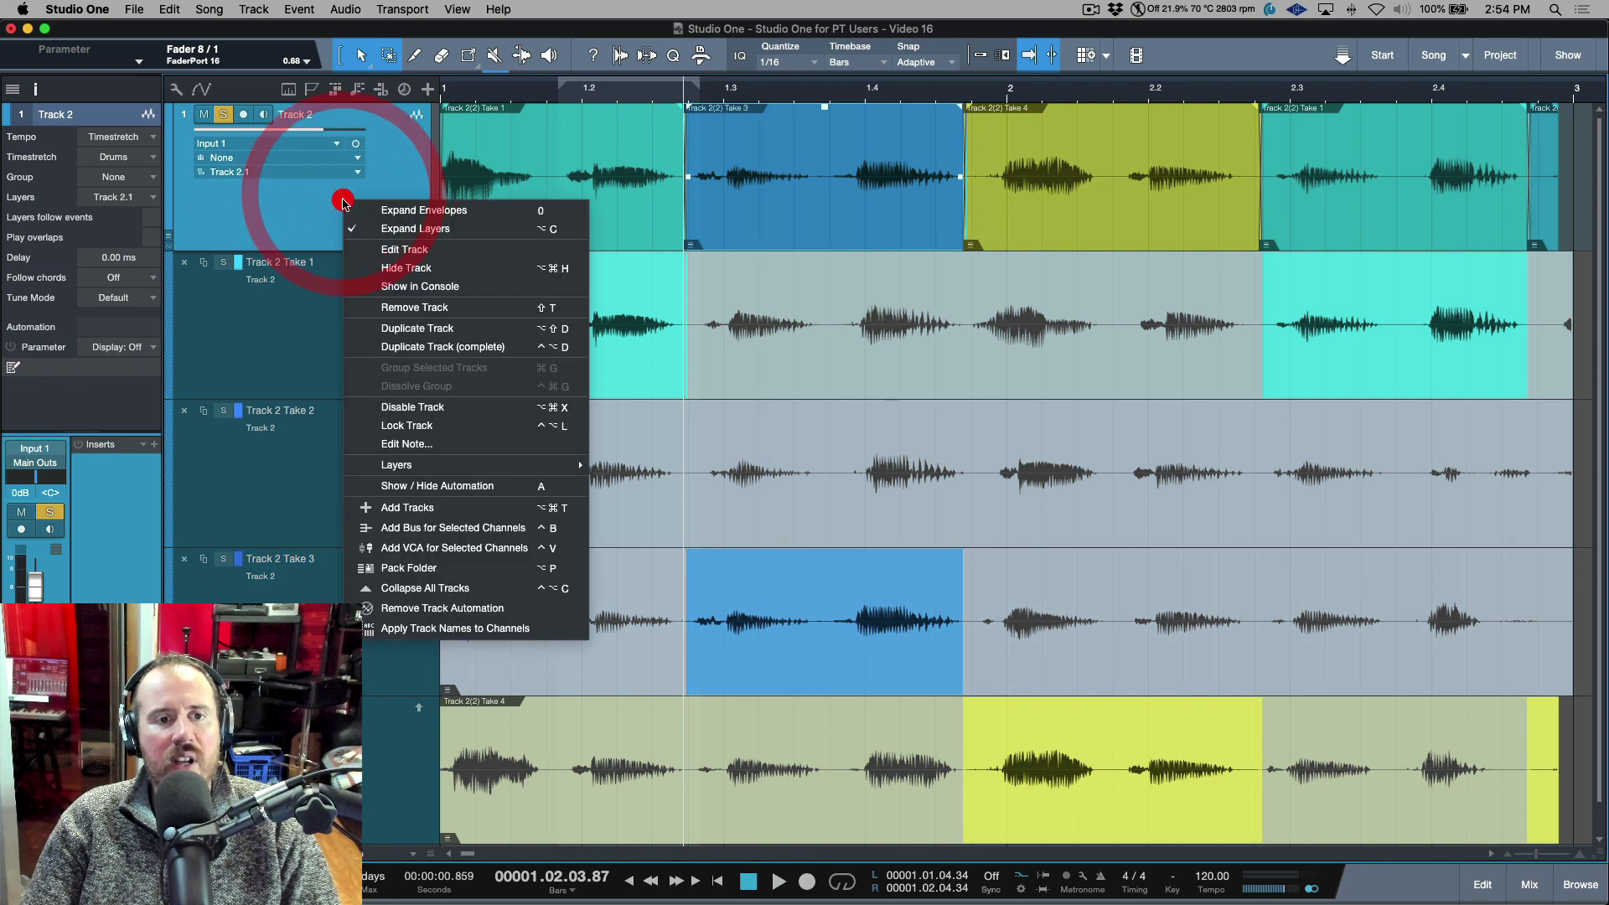
{"action": "left_click", "coordinate": [384, 228]}
{"action": "scroll", "coordinate": [1237, 181], "scroll_direction": "right", "scroll_amount": 5}
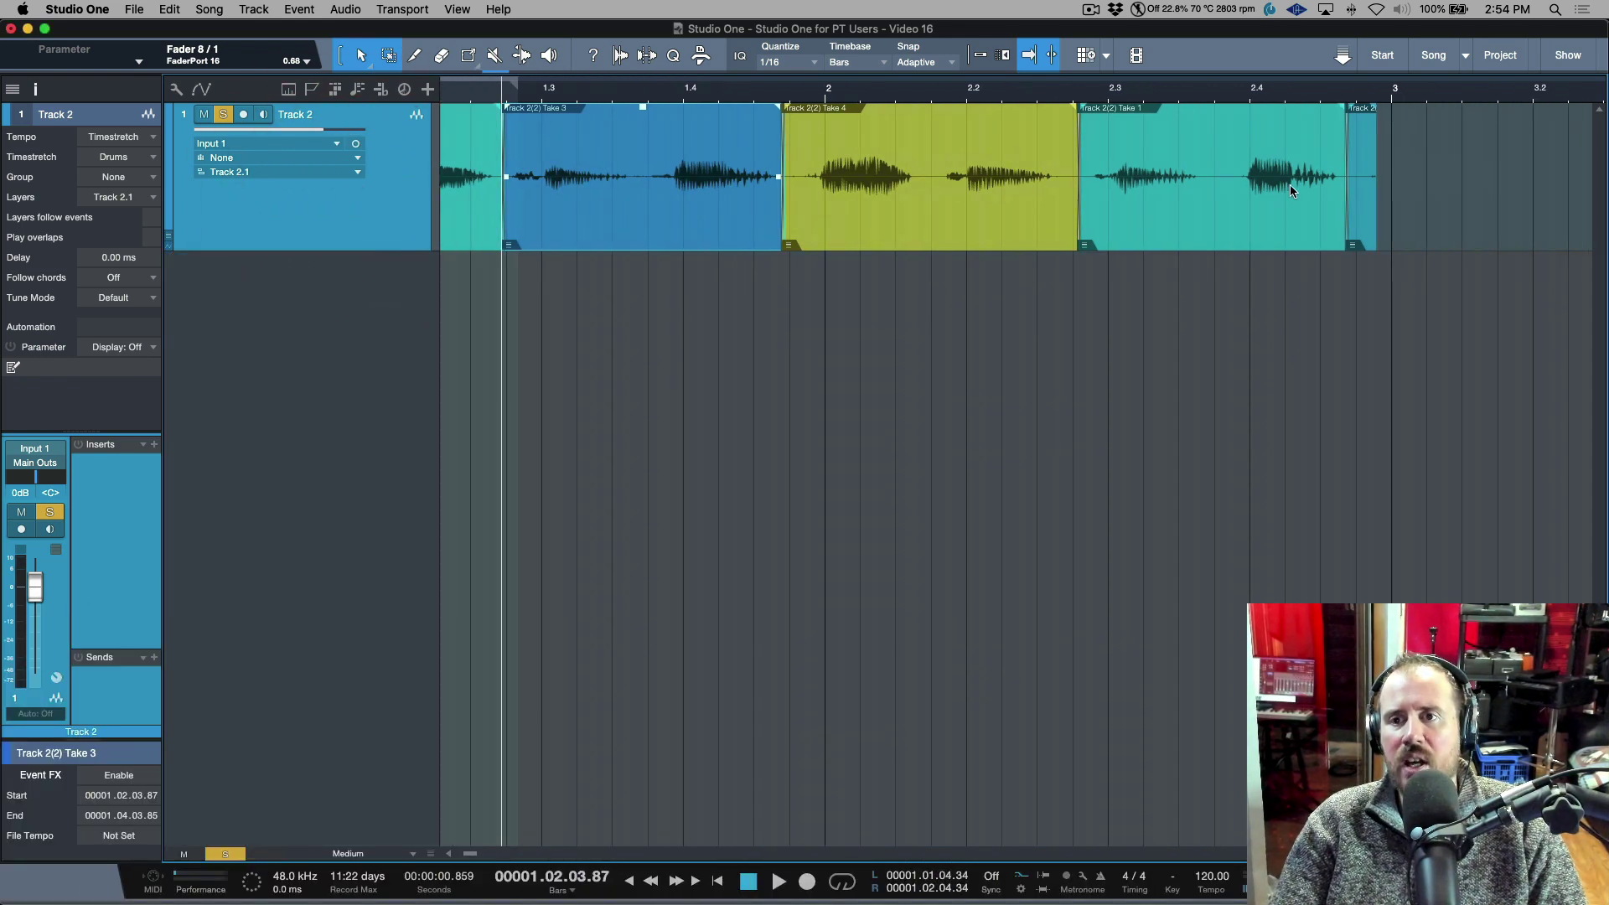
{"action": "left_click", "coordinate": [1360, 223]}
{"action": "key", "text": "Delete"}
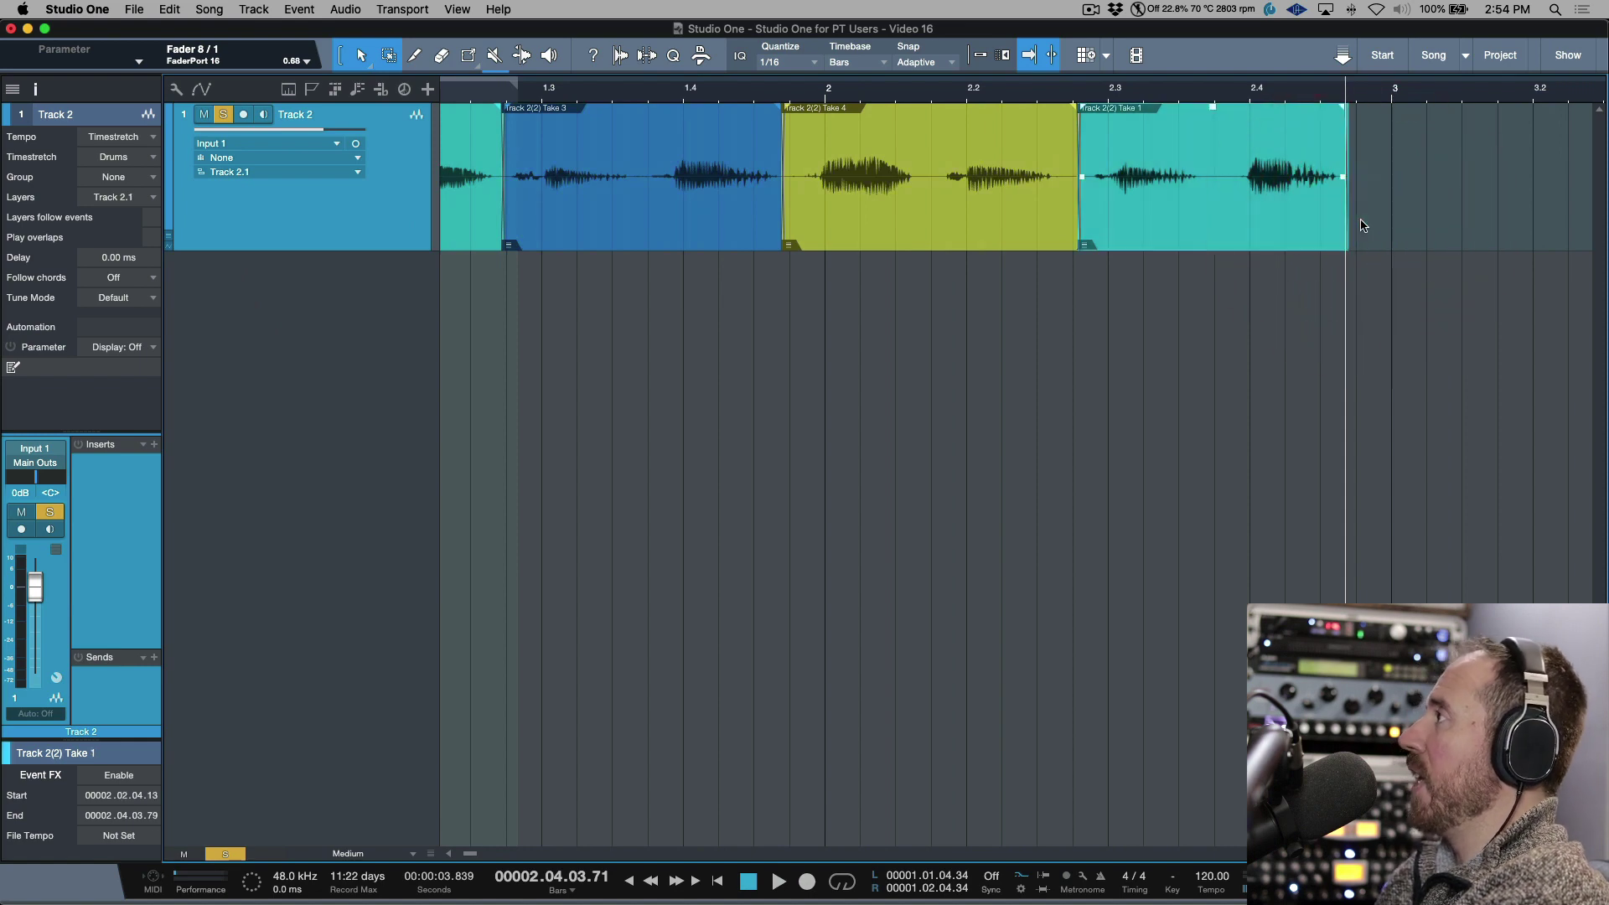
- Examine the crossfade between the Take 3 and Take 4 sections, and view the advanced editing preferences before cancelling them
{"action": "scroll", "coordinate": [1374, 223], "scroll_direction": "left", "scroll_amount": 5}
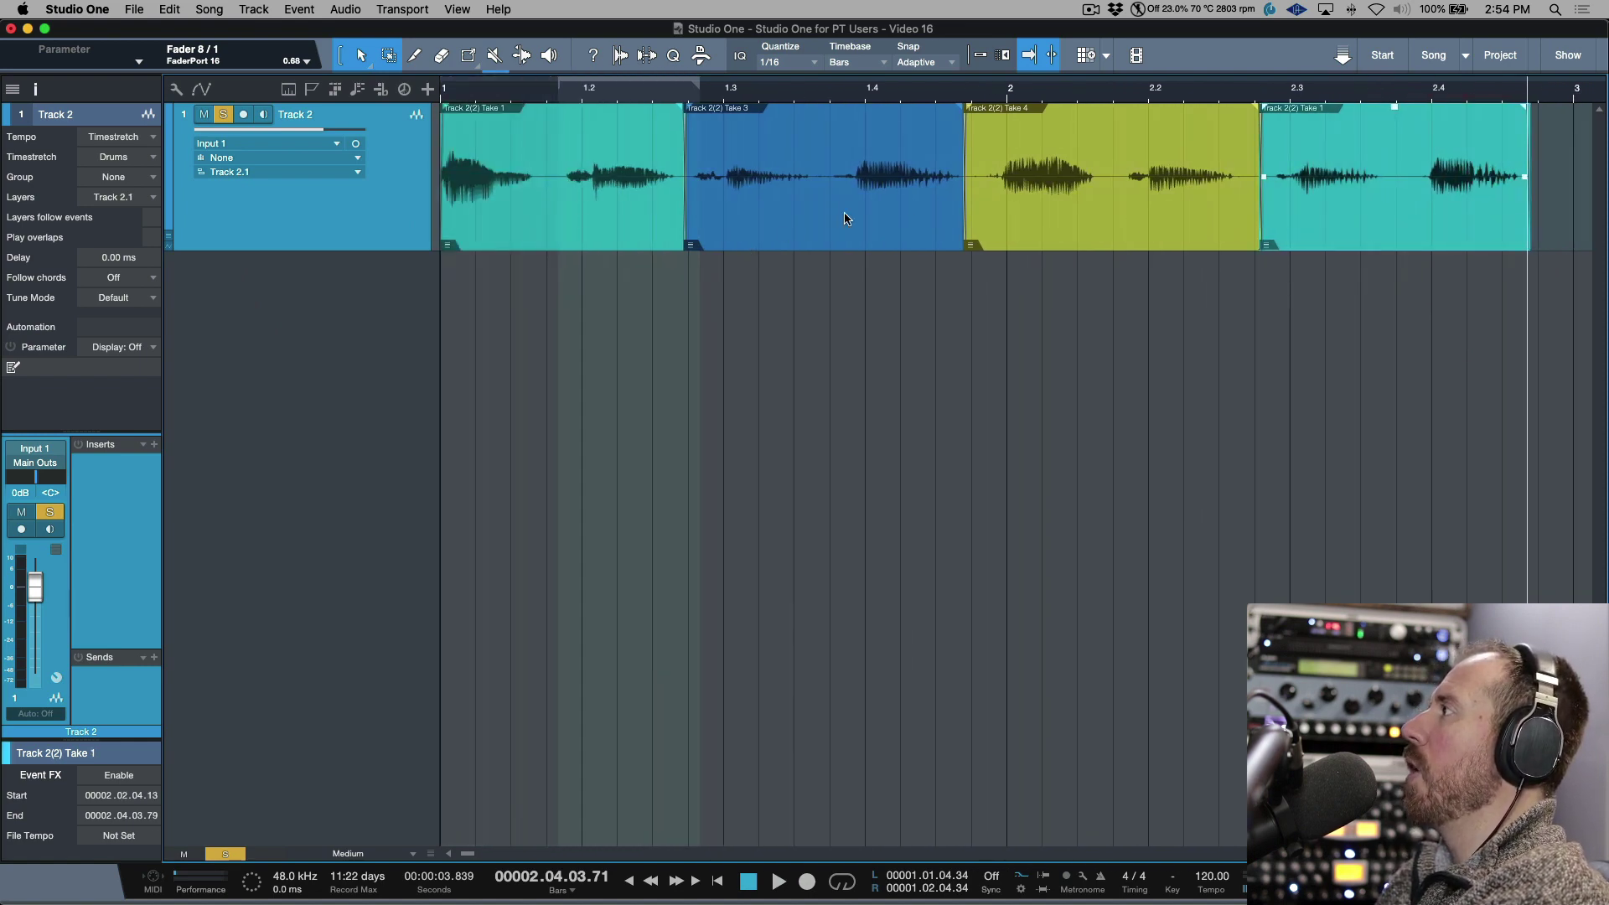
{"action": "scroll", "coordinate": [968, 90], "scroll_direction": "up", "scroll_amount": 3}
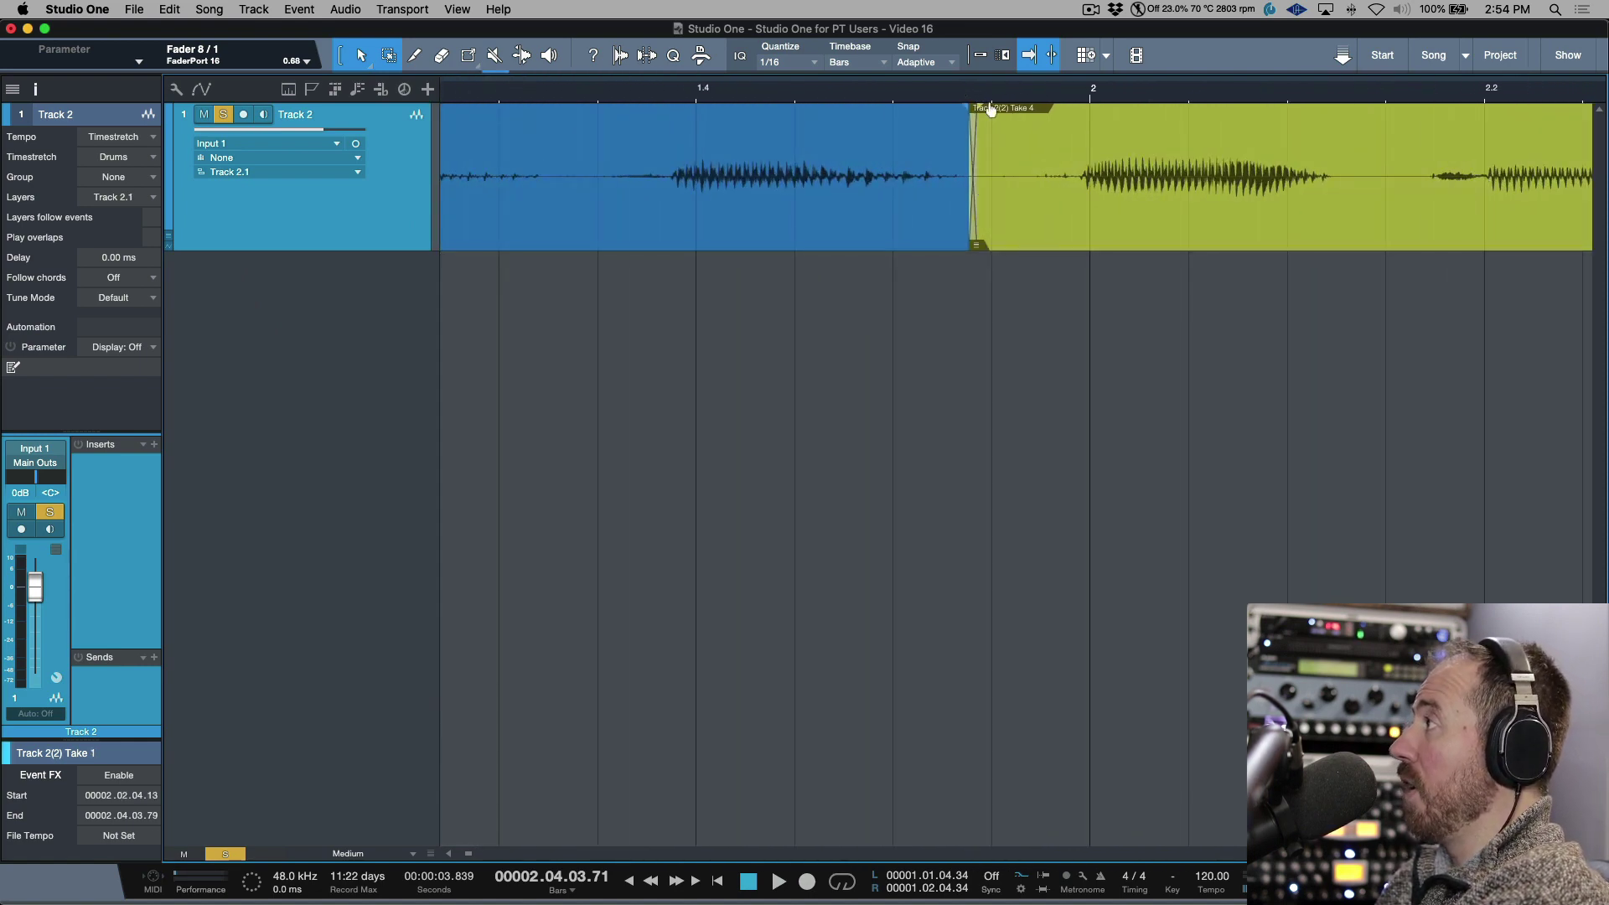
{"action": "key", "text": "z"}
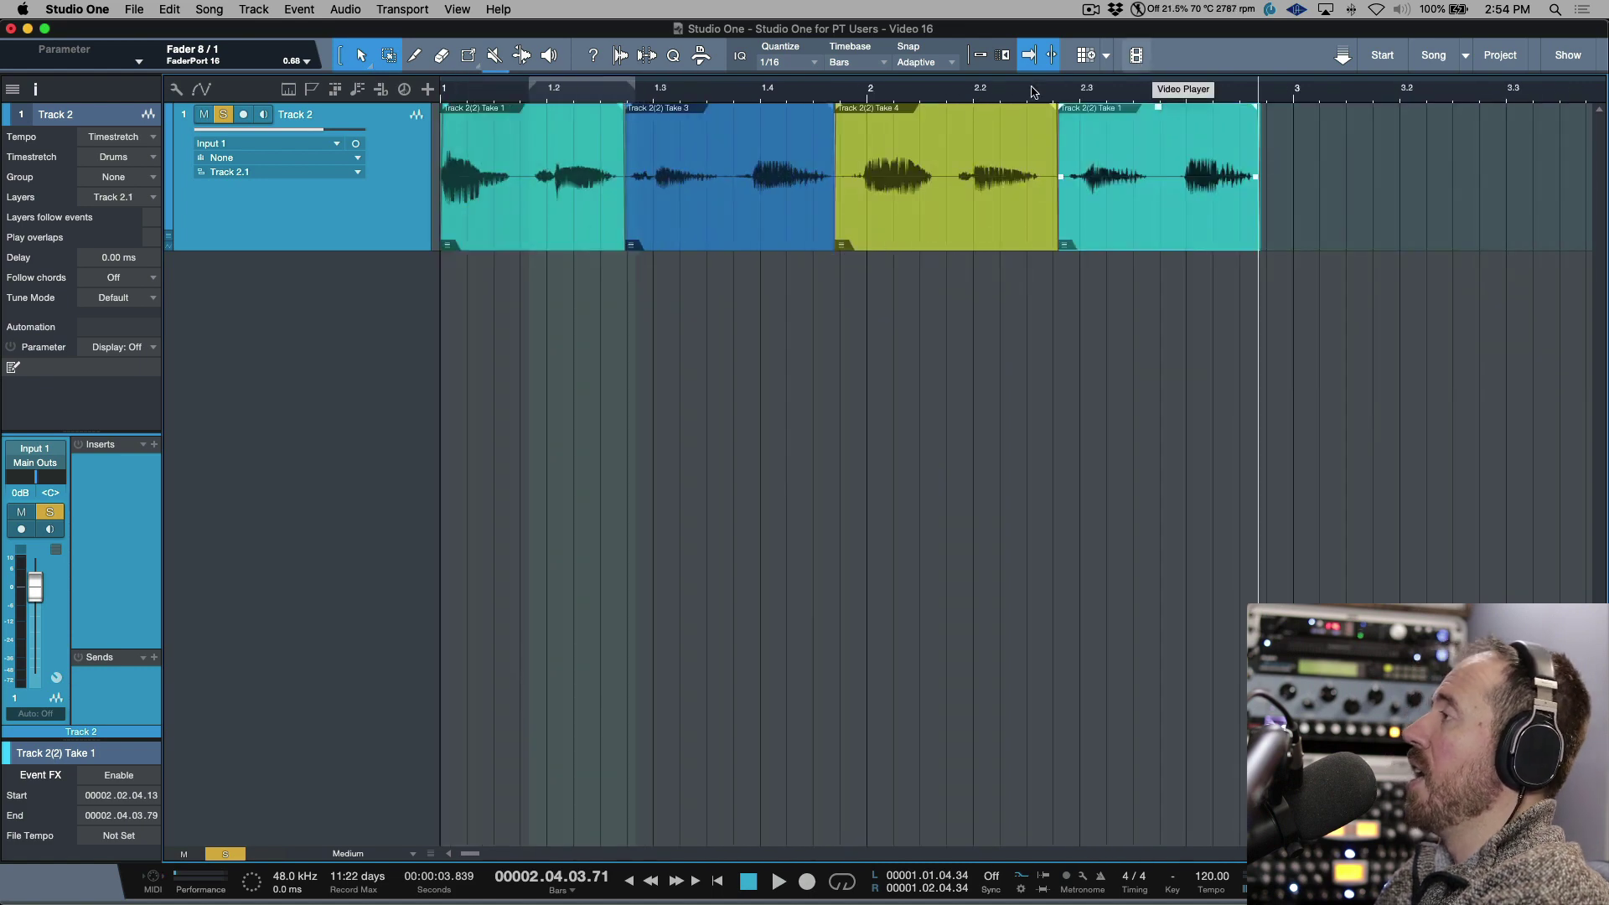
{"action": "key", "text": "super+comma"}
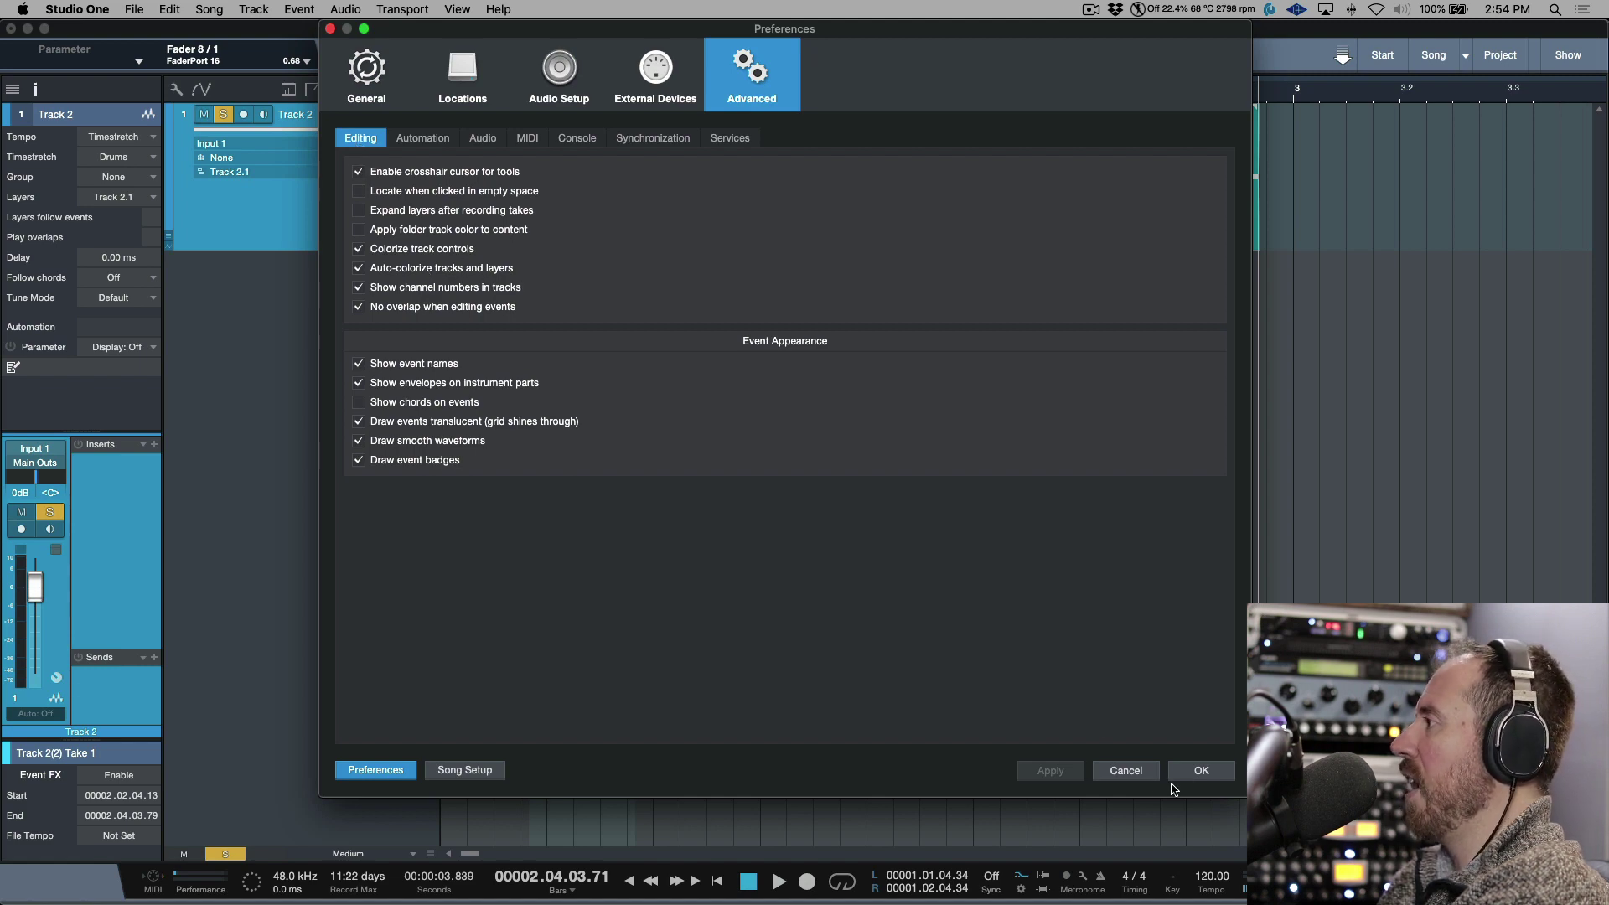
{"action": "left_click", "coordinate": [1125, 771]}
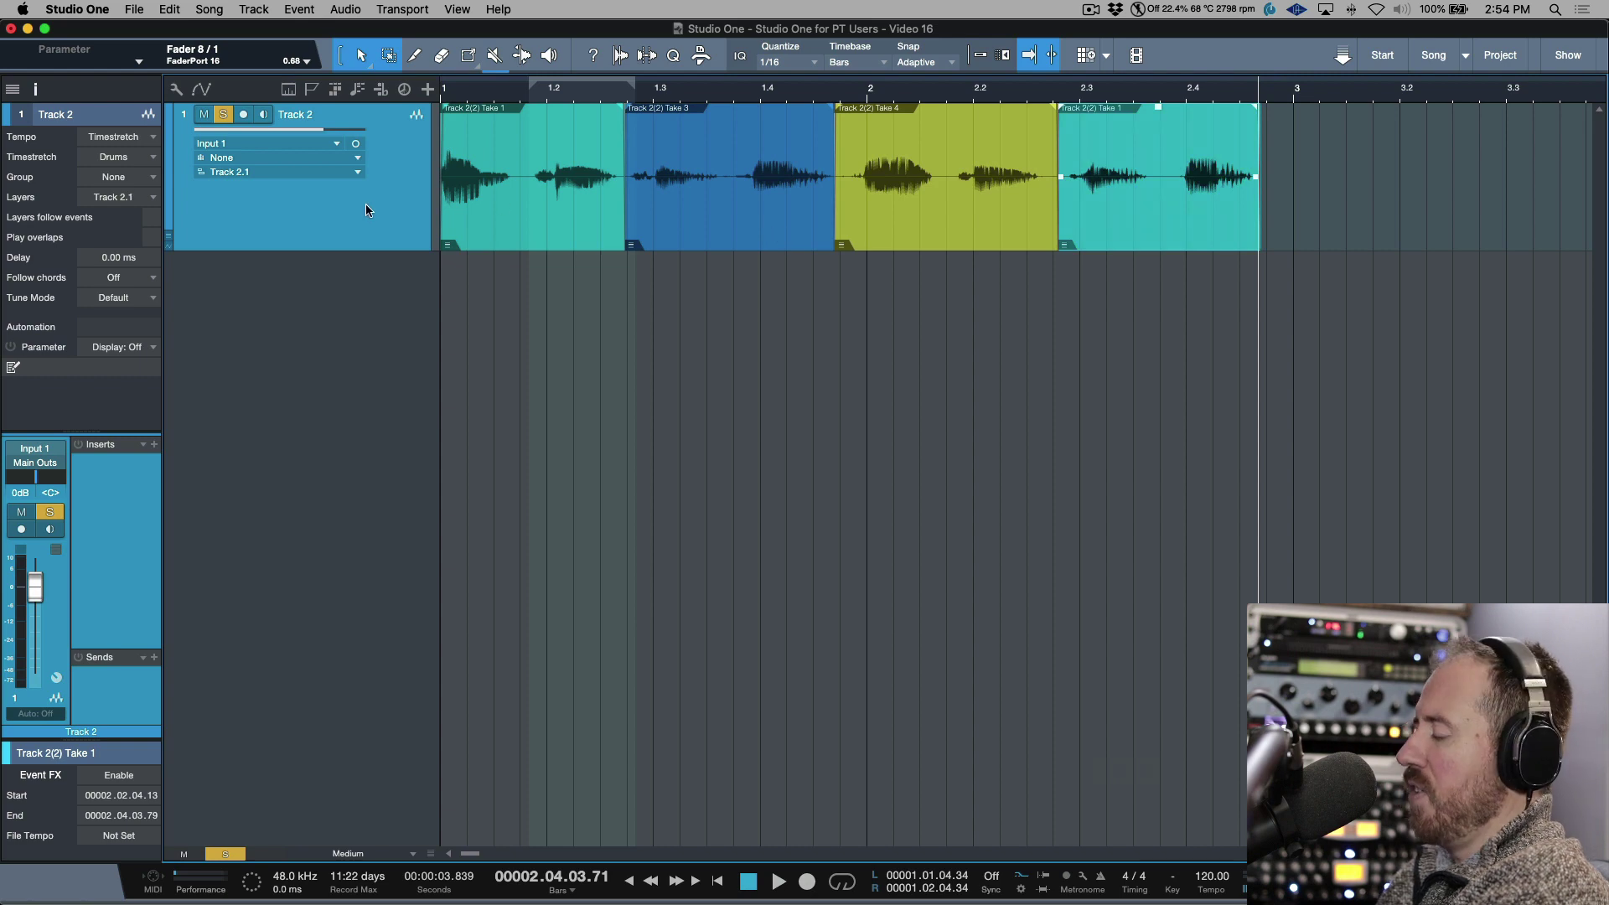
- Expand and collapse the layers of Track 2, and select each of the four comp sections in turn
{"action": "key", "text": "shift+l"}
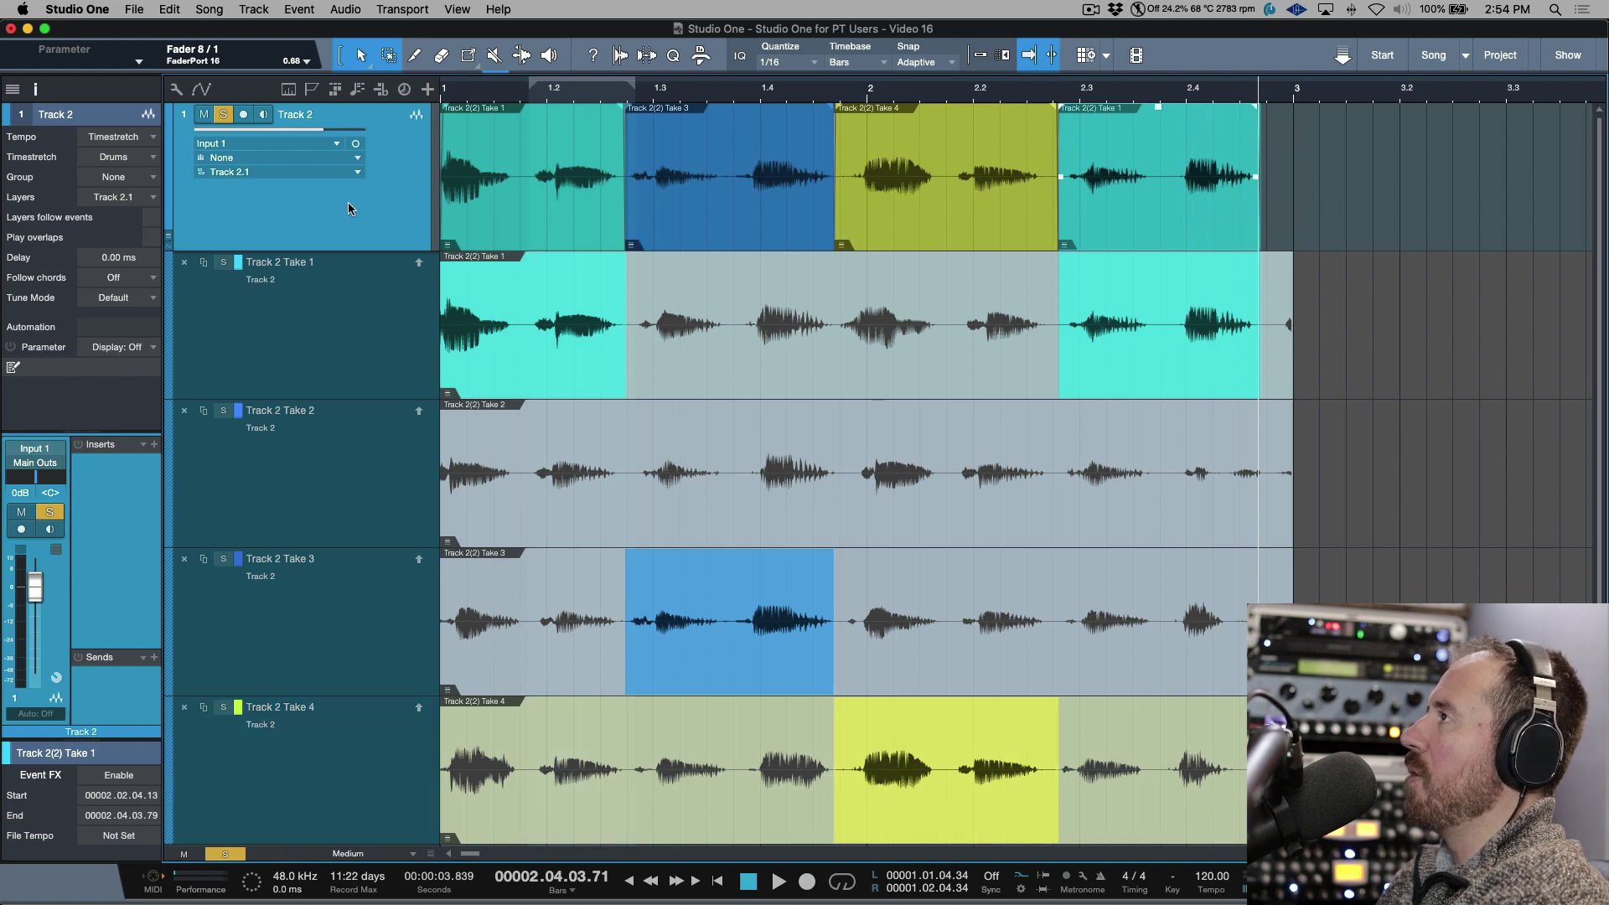
{"action": "key", "text": "ctrl+l"}
{"action": "left_click", "coordinate": [536, 212]}
{"action": "left_click", "coordinate": [687, 222]}
{"action": "left_click", "coordinate": [851, 220]}
{"action": "left_click", "coordinate": [1088, 222]}
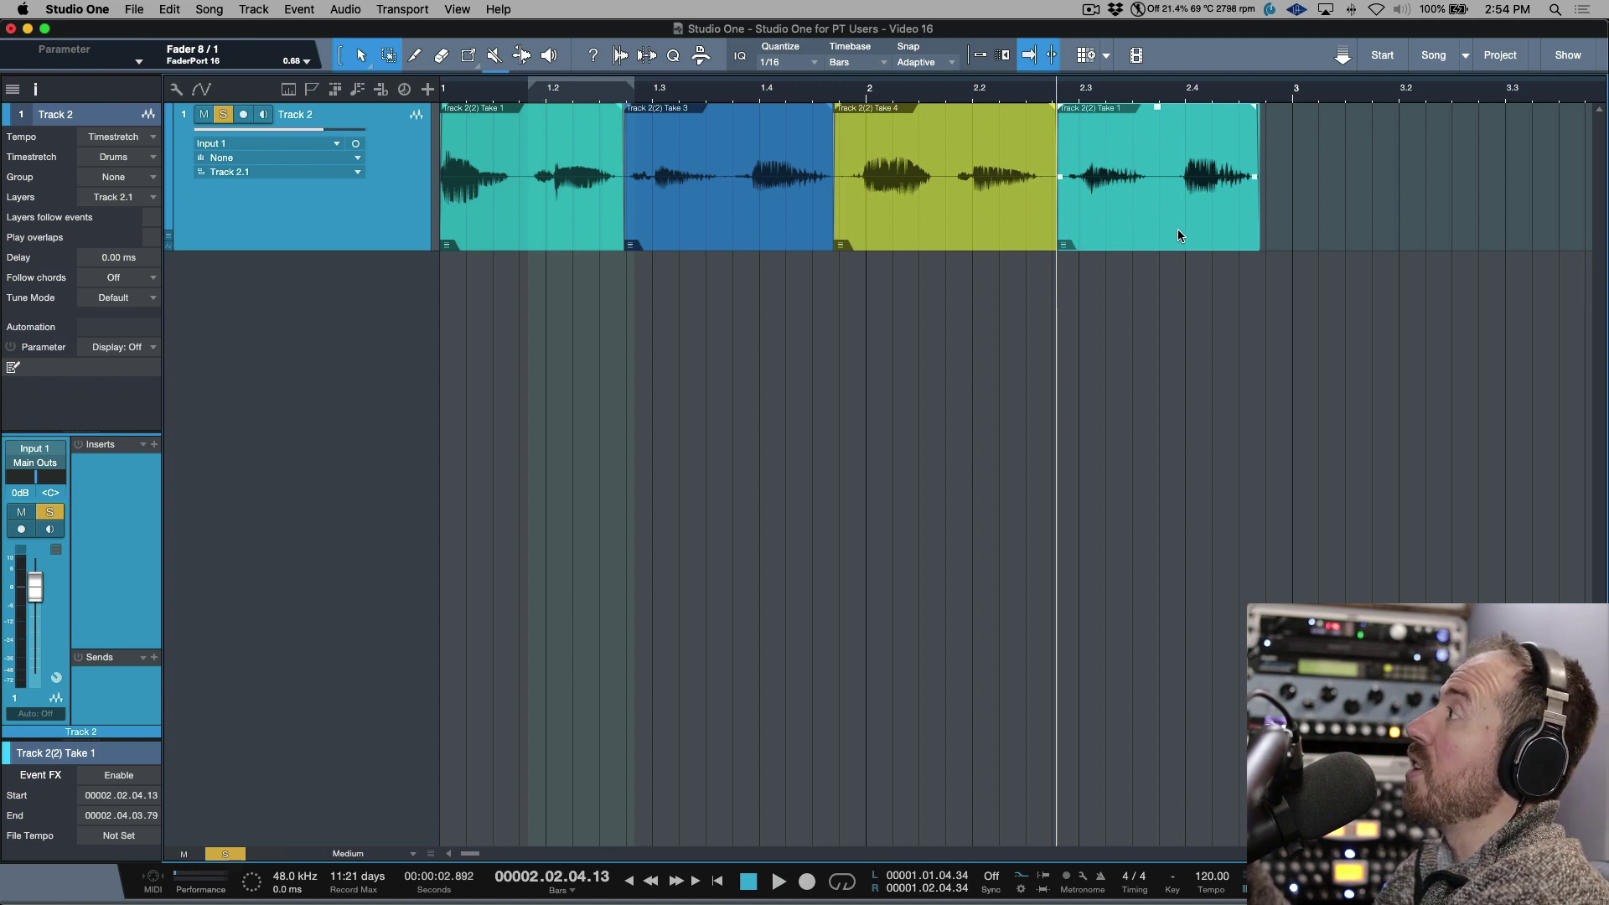
- With the layers collapsed, cycle the second comp section through Take 4, Take 2 and Take 1, and return it to Take 3
{"action": "left_click", "coordinate": [927, 246]}
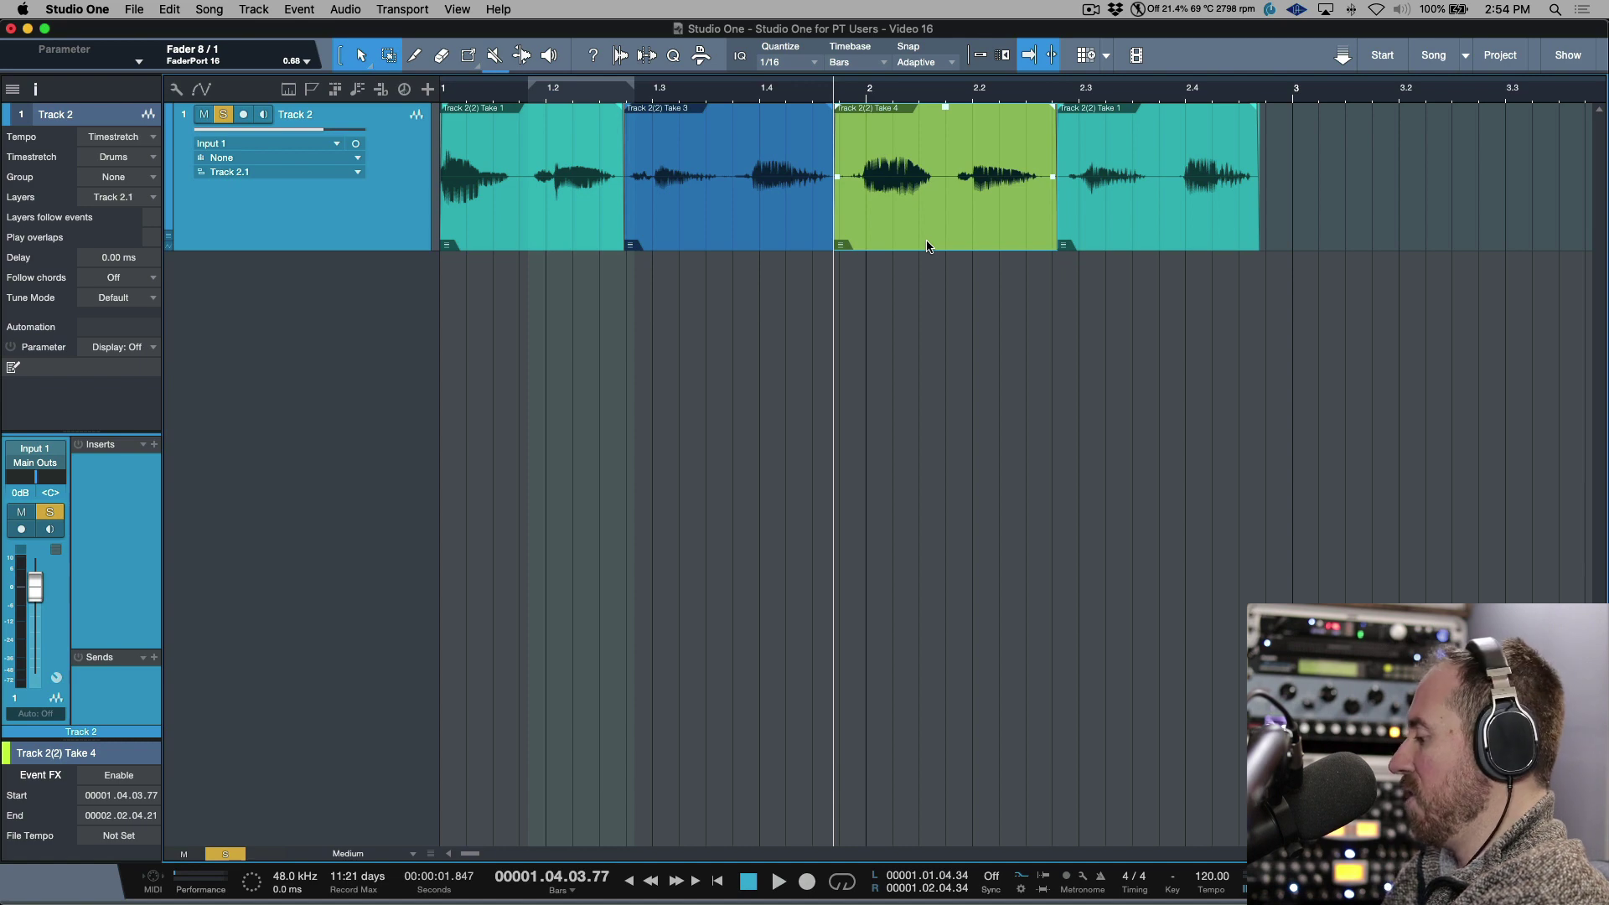
{"action": "key", "text": "Left"}
{"action": "key", "text": "alt+h"}
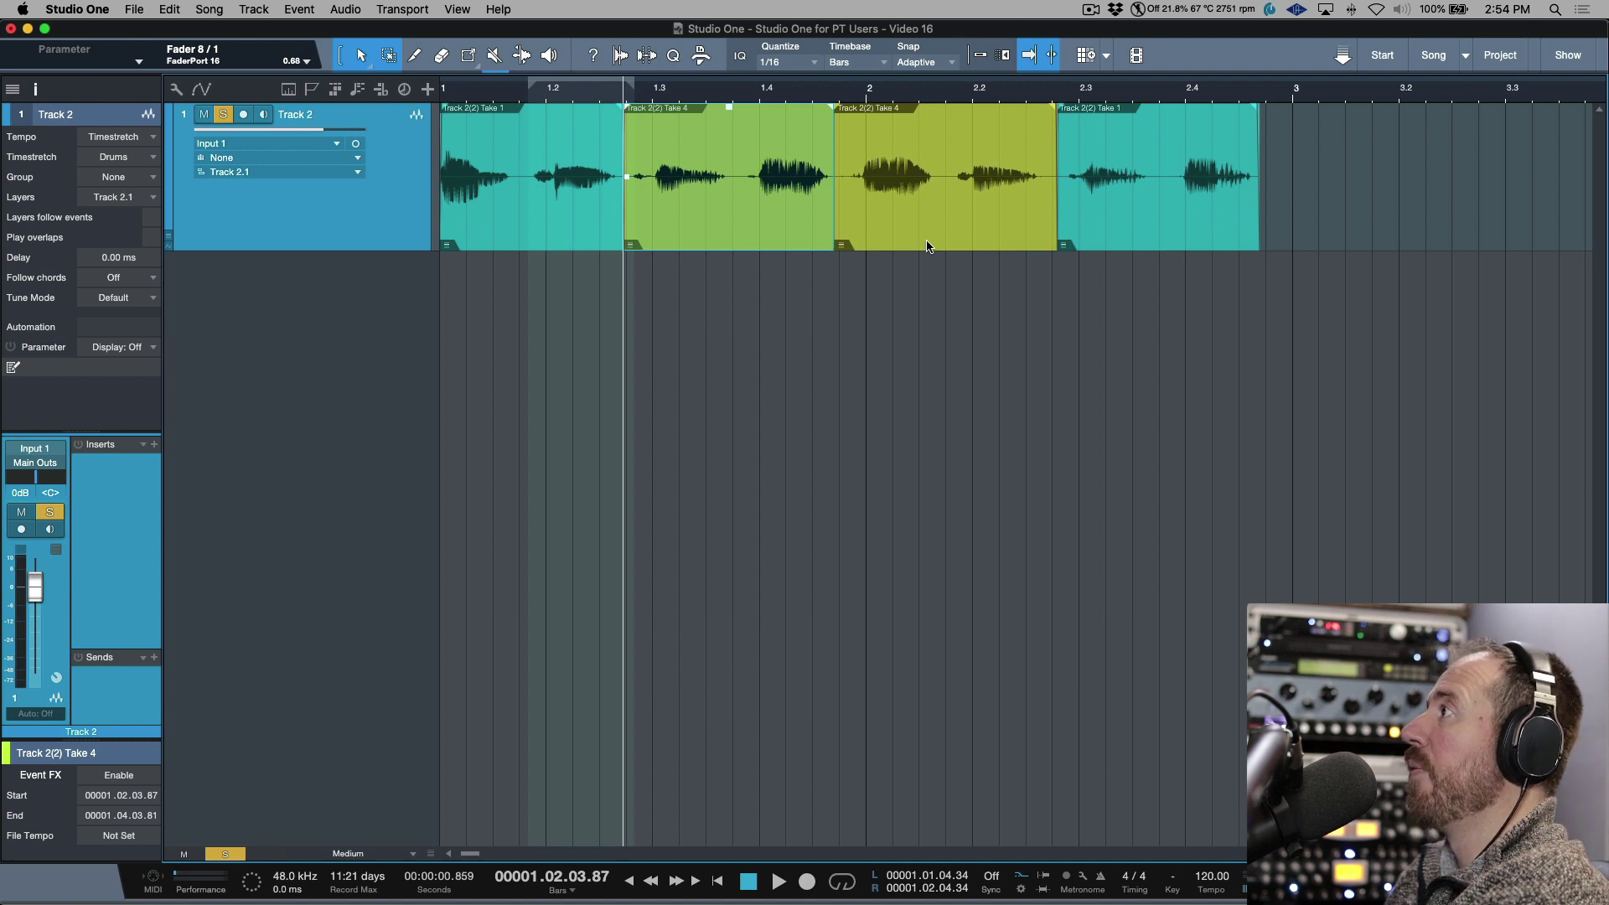
{"action": "key", "text": "alt+g"}
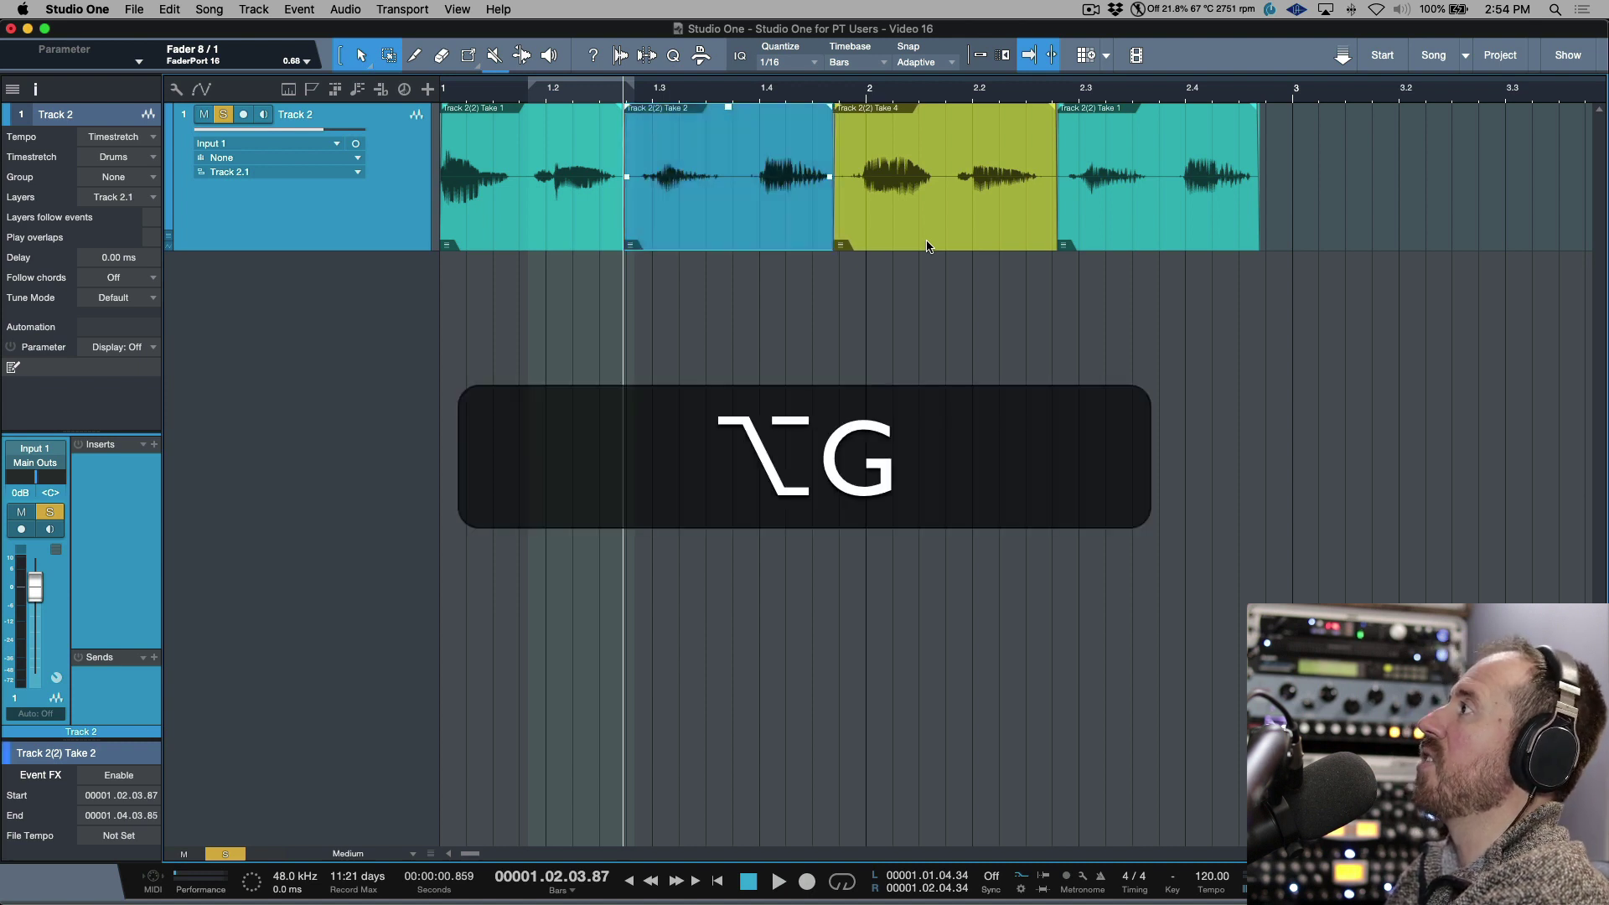
{"action": "key", "text": "alt+g"}
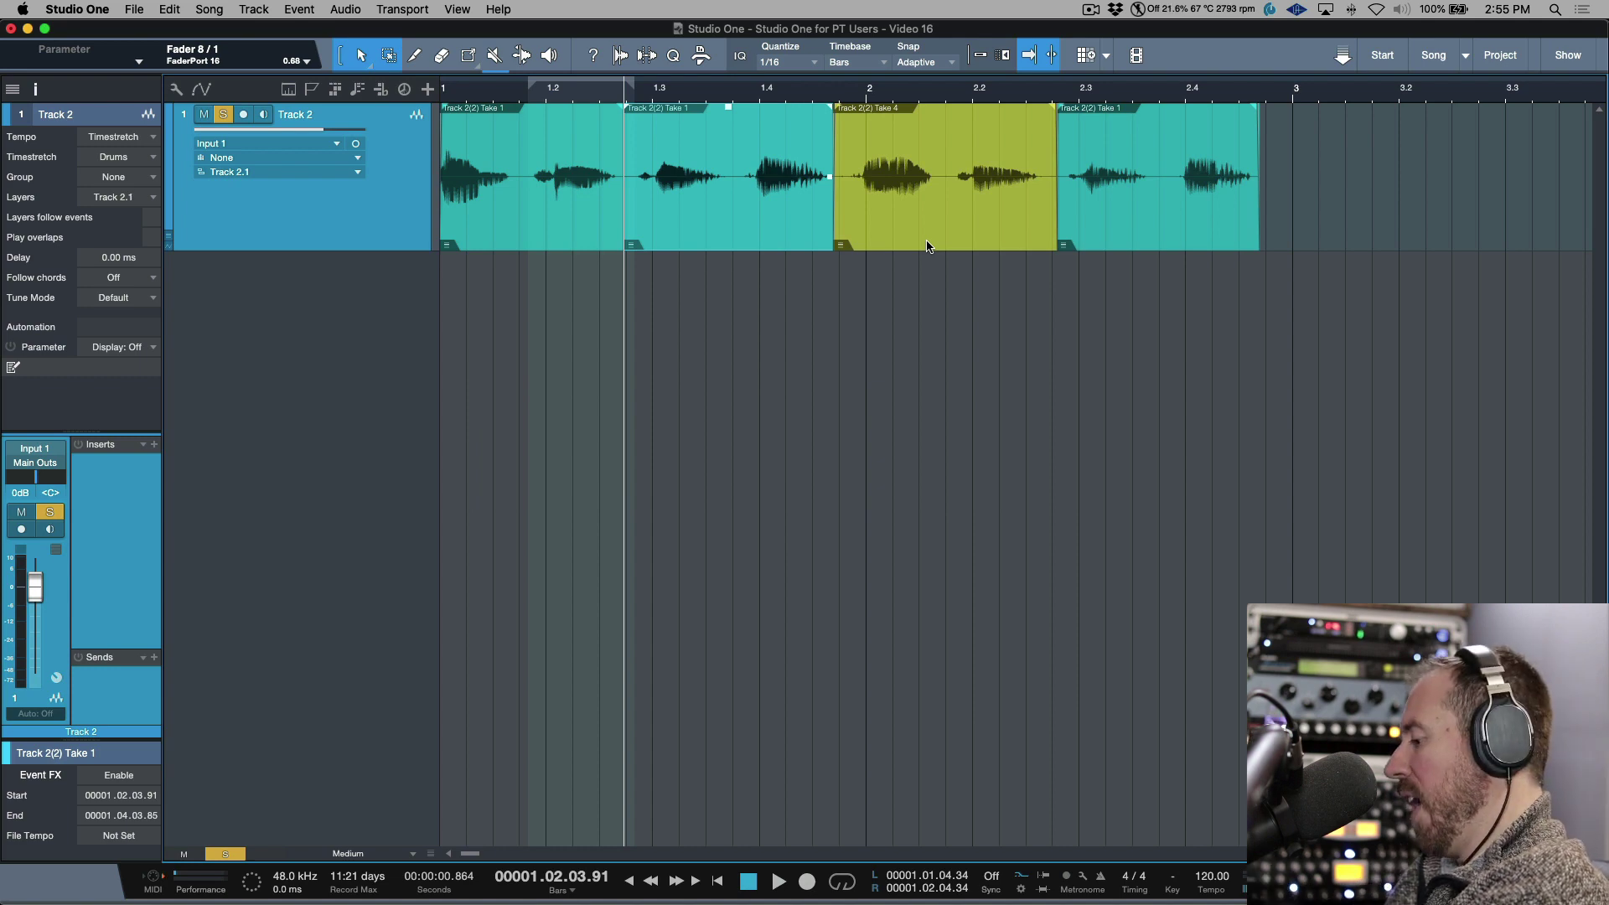
{"action": "key", "text": "alt+h"}
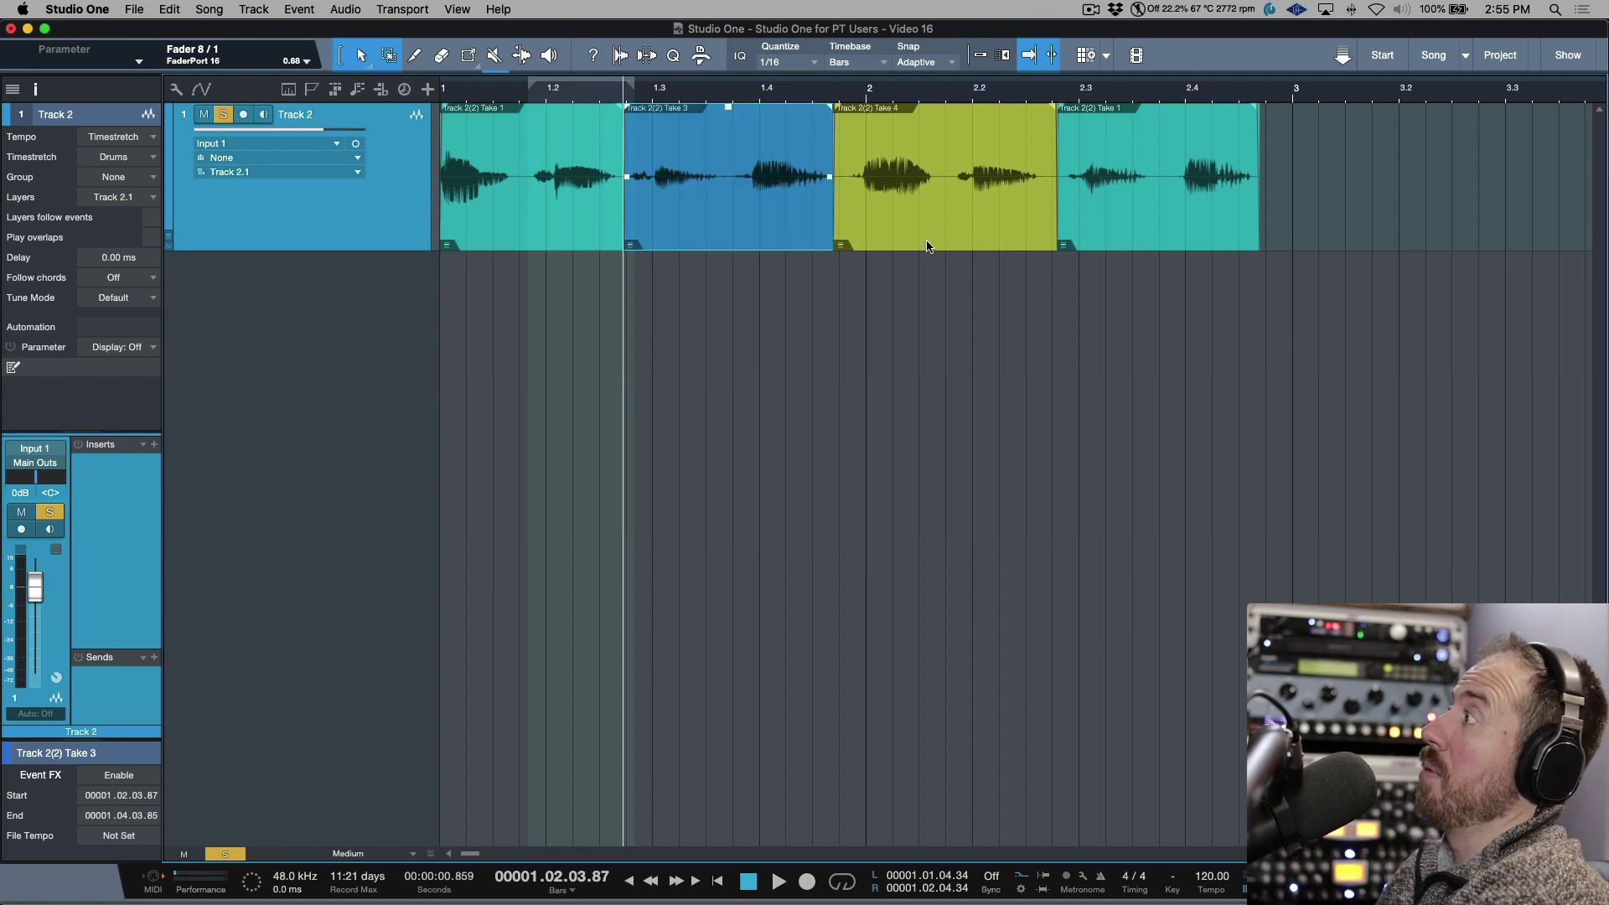
- Select all four comp sections on Track 2, open them in Melodyne for pitch editing, and enlarge the editor area
{"action": "left_click", "coordinate": [1358, 246]}
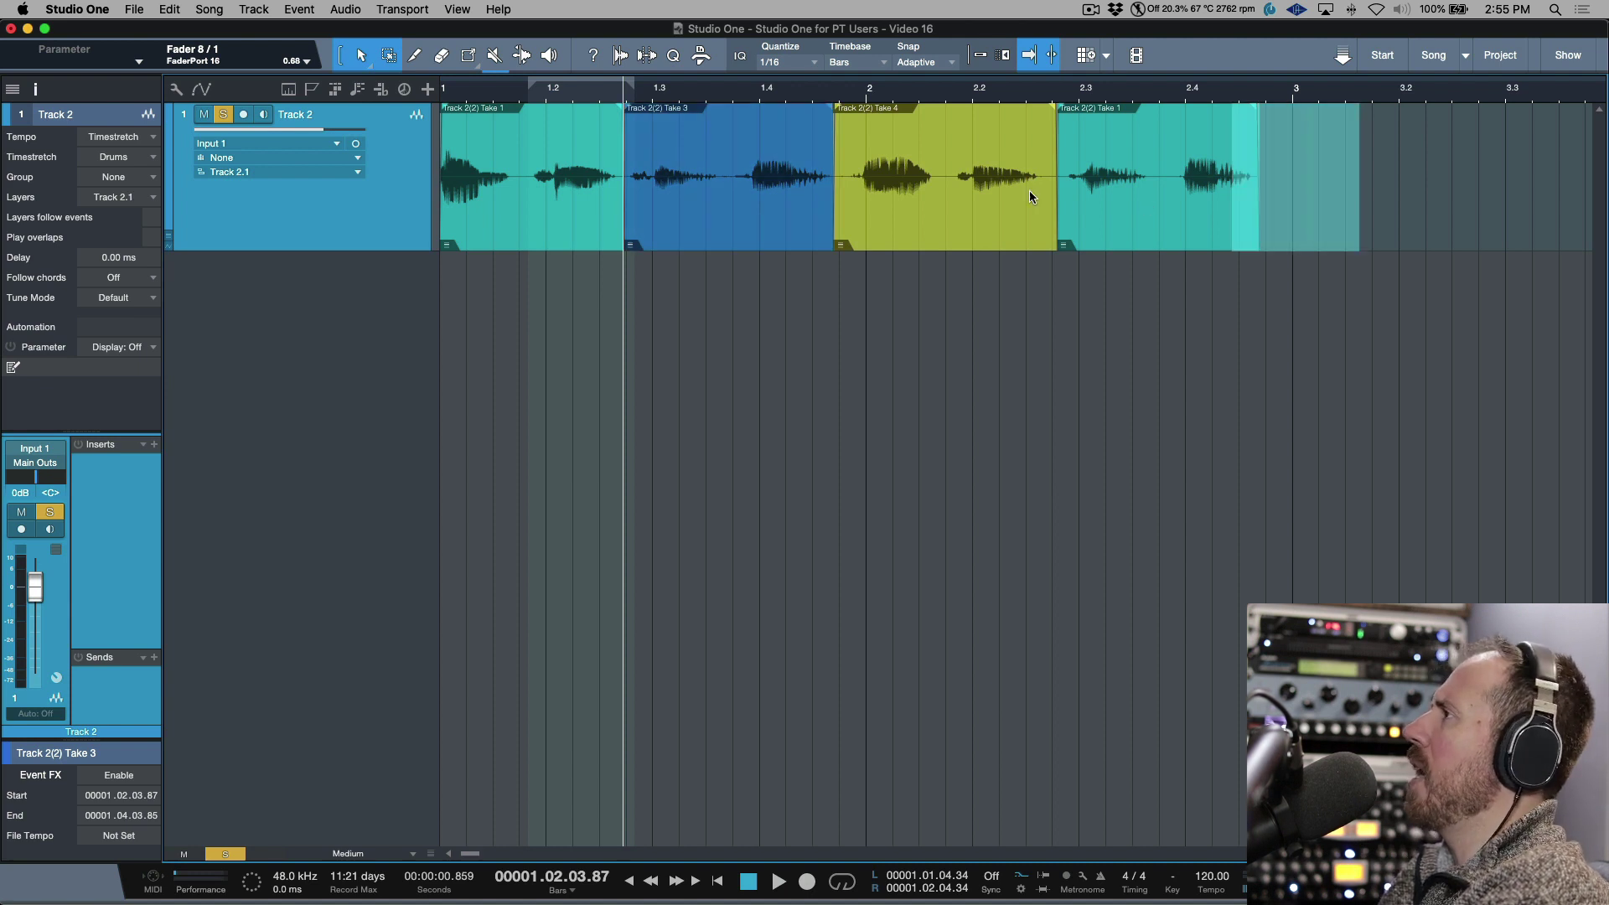
{"action": "key", "text": "super+a"}
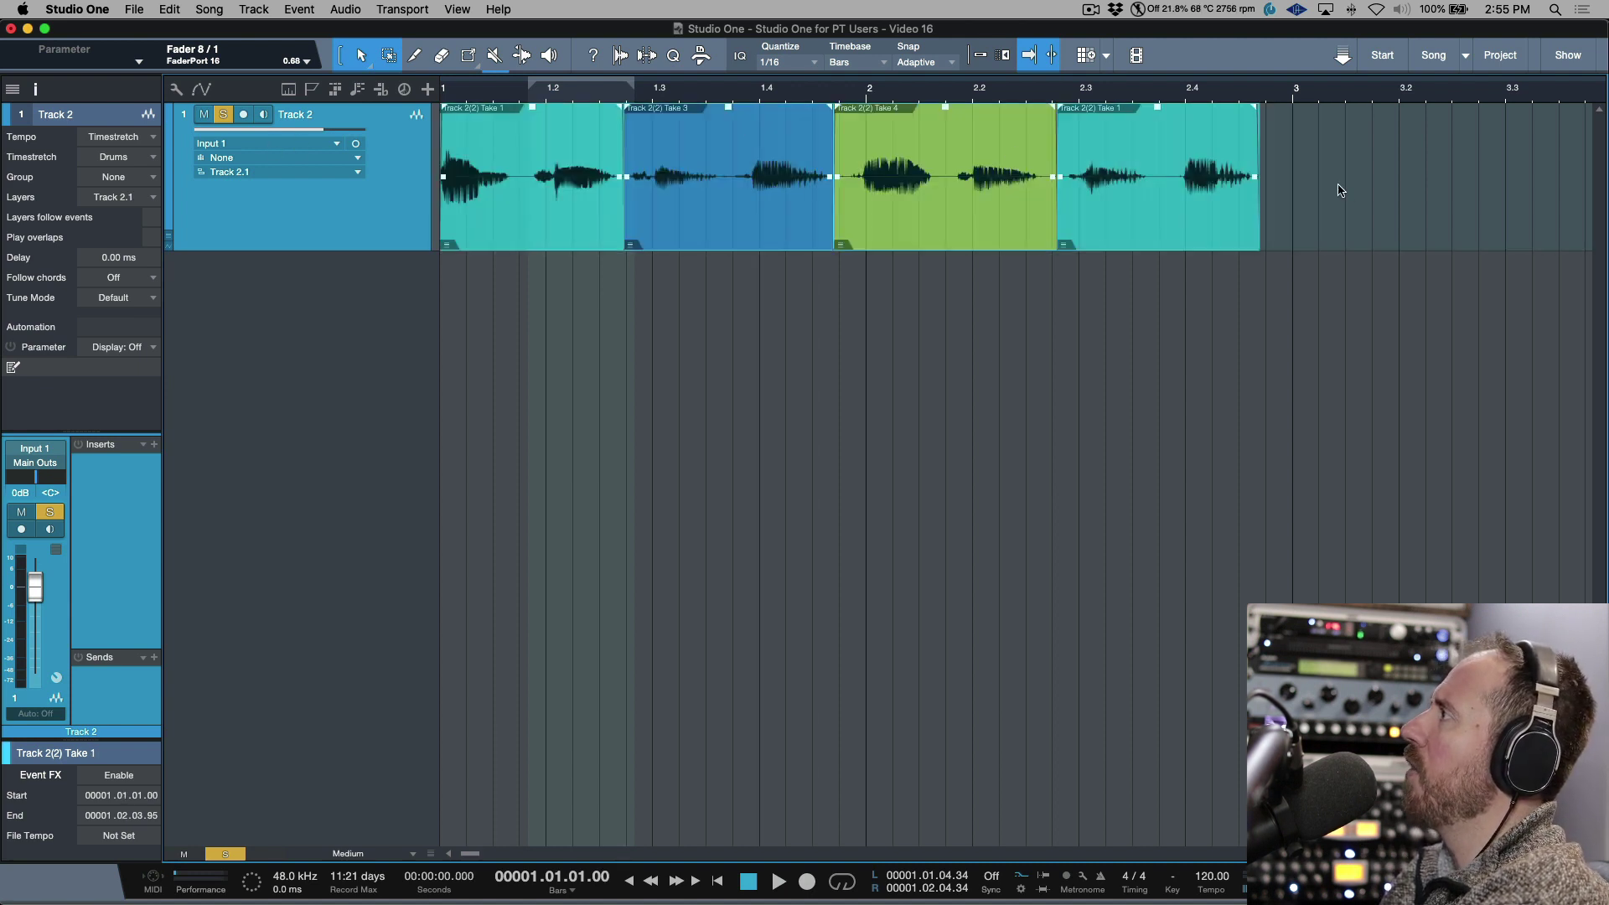
{"action": "left_click", "coordinate": [1341, 219]}
{"action": "key", "text": "super+a"}
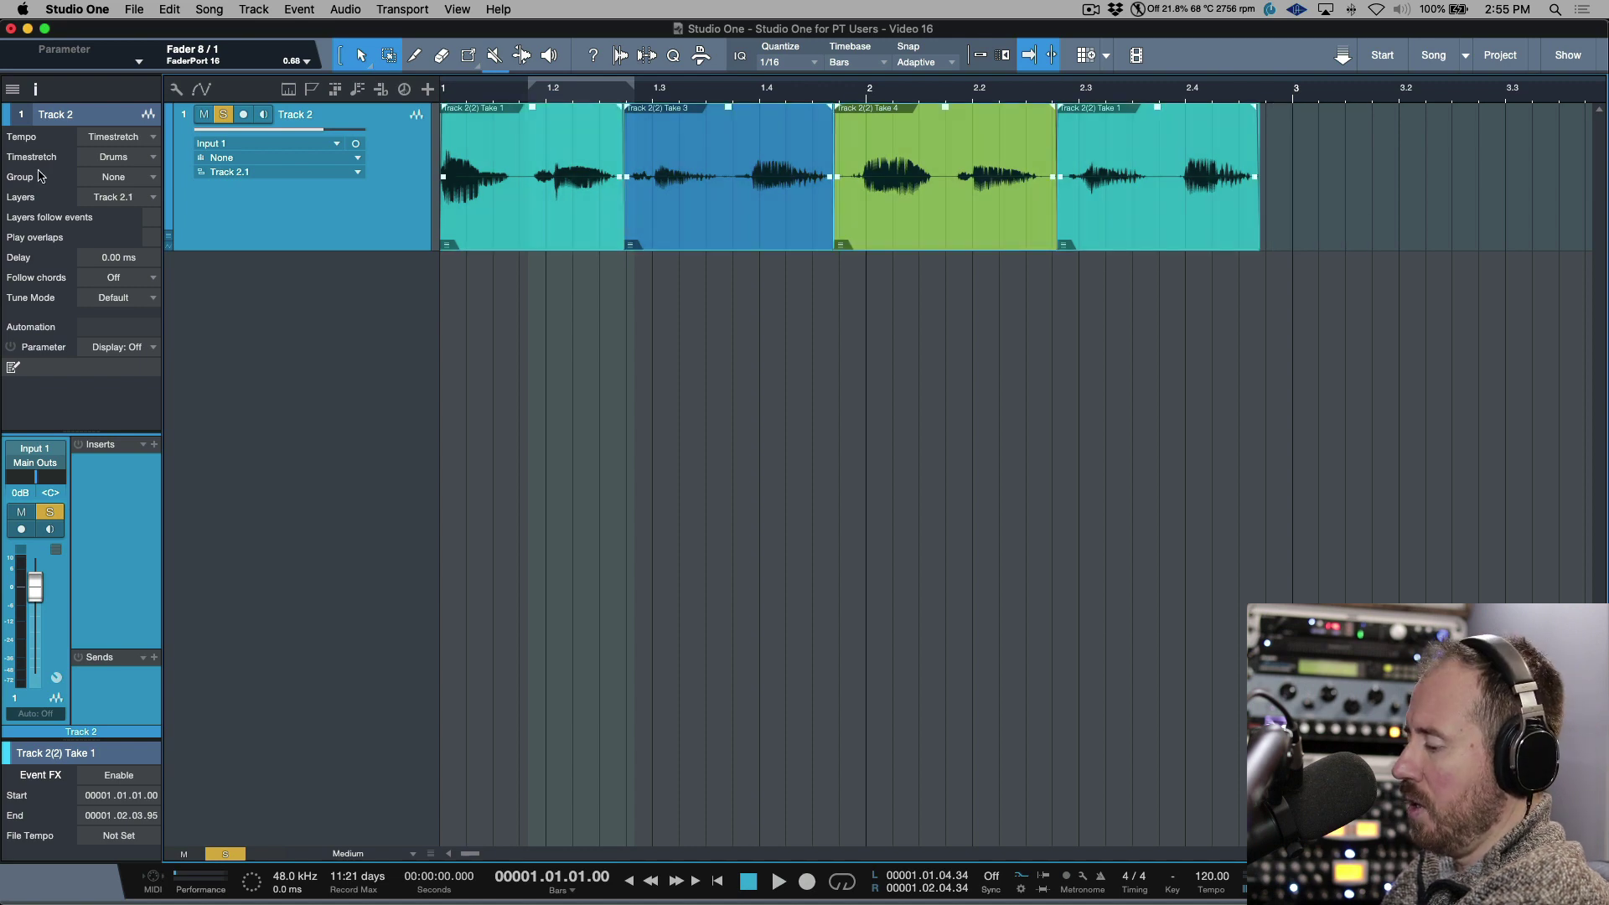
{"action": "key", "text": "super+m"}
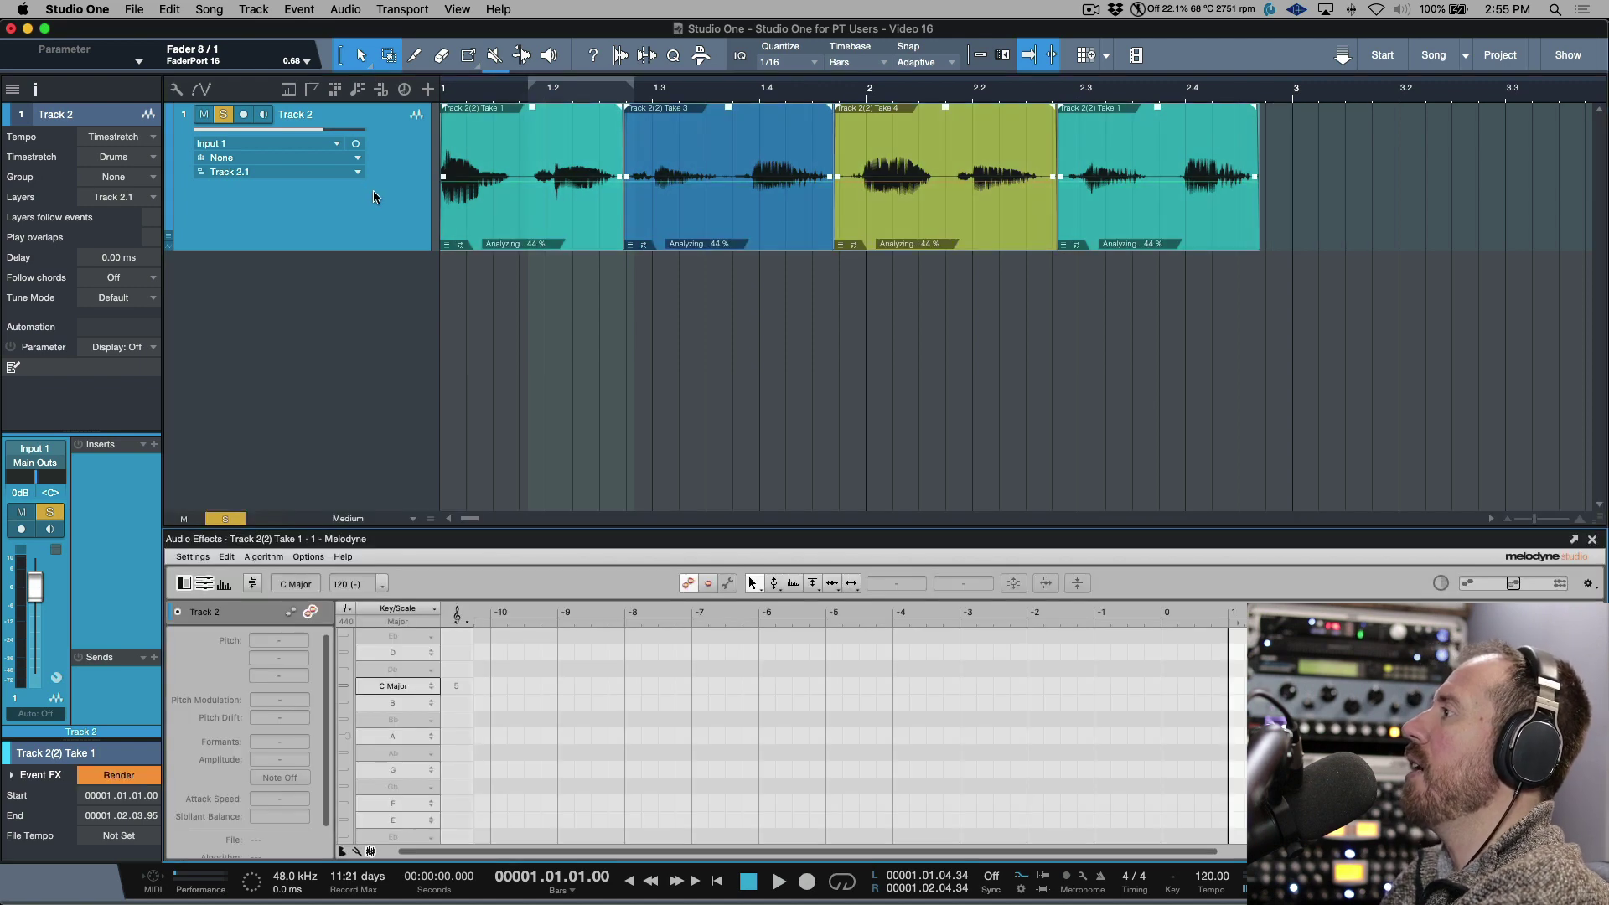
{"action": "left_click_drag", "start_coordinate": [1012, 533], "coordinate": [984, 337]}
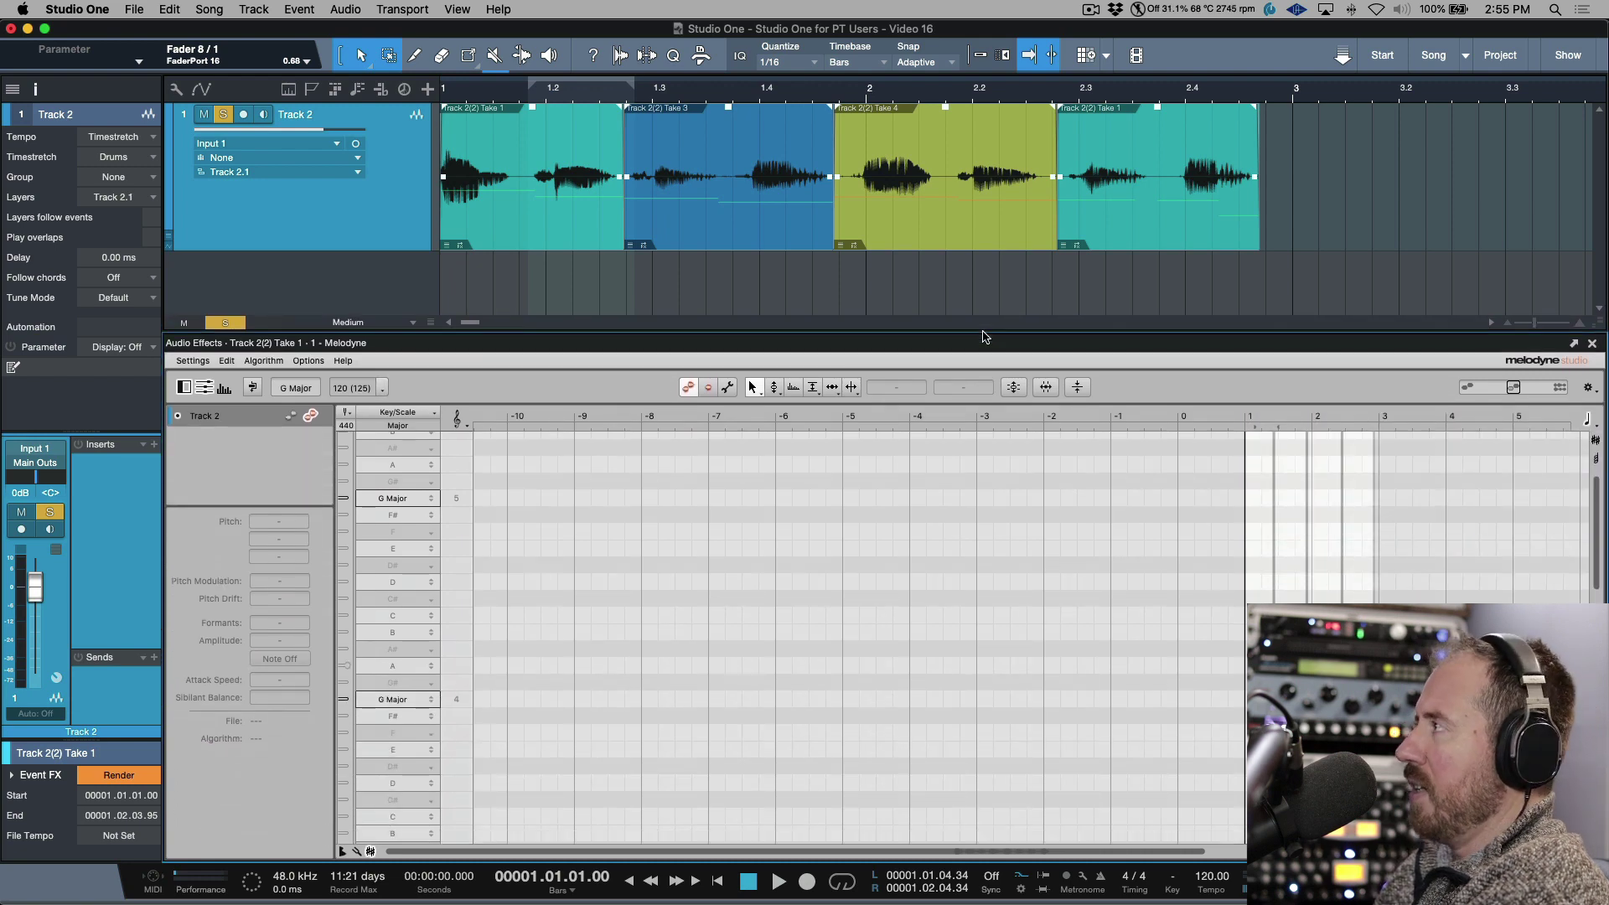
- Open the last Take 1 section in the audio editor, lower its volume slightly, and adjust the Take 4 section's volume and end edge
{"action": "double_click", "coordinate": [1147, 241]}
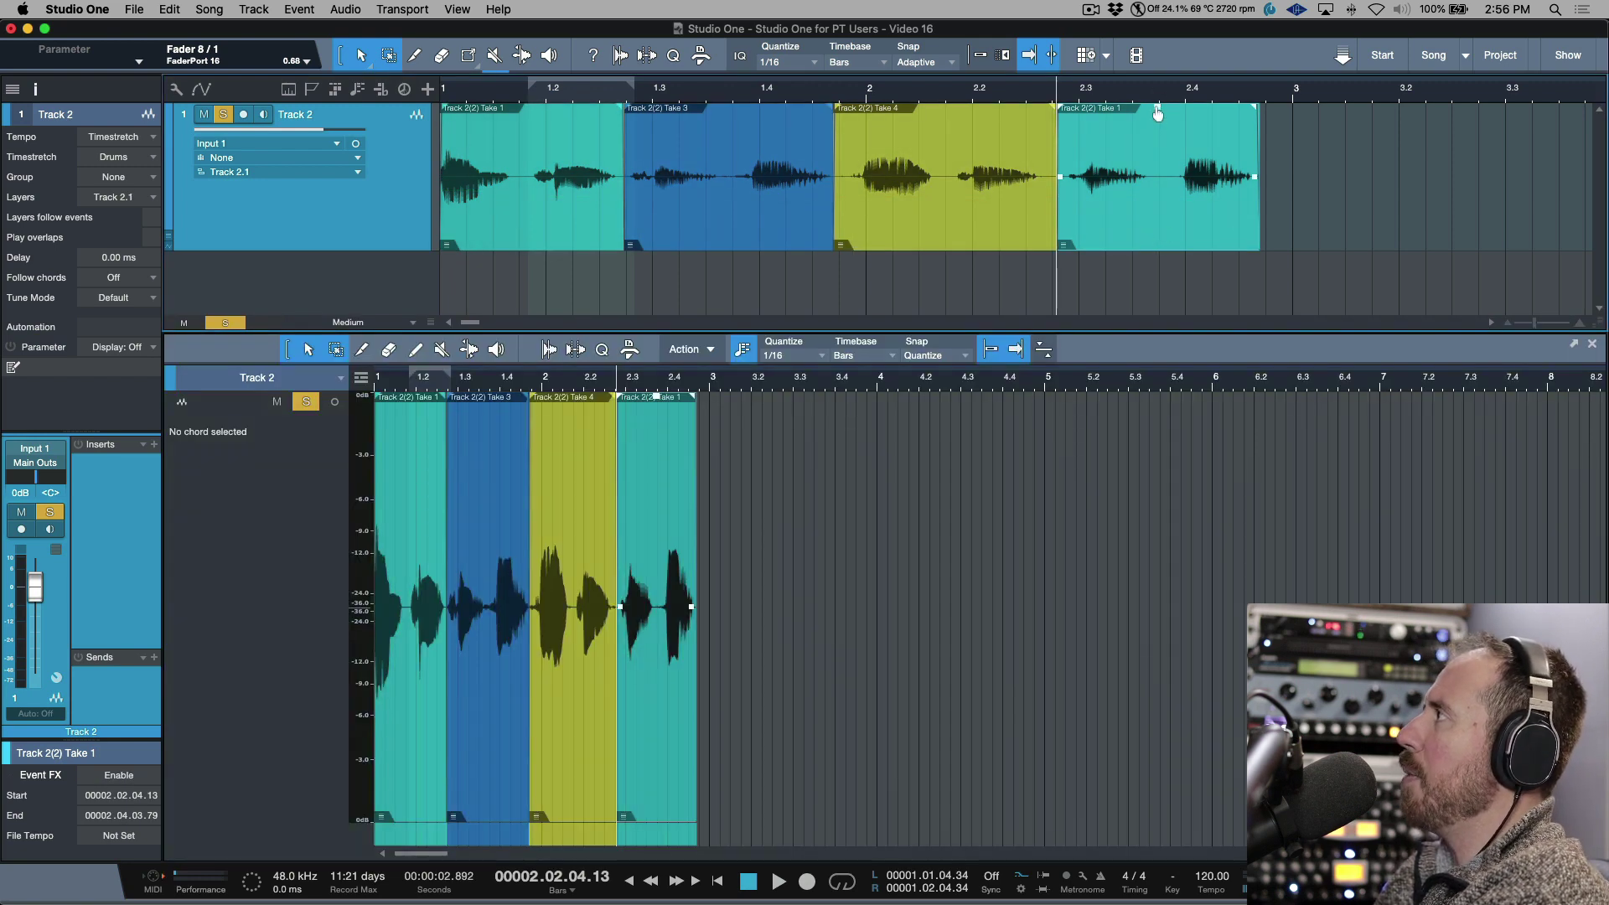
{"action": "left_click", "coordinate": [962, 208]}
{"action": "left_click_drag", "start_coordinate": [948, 115], "coordinate": [949, 107]}
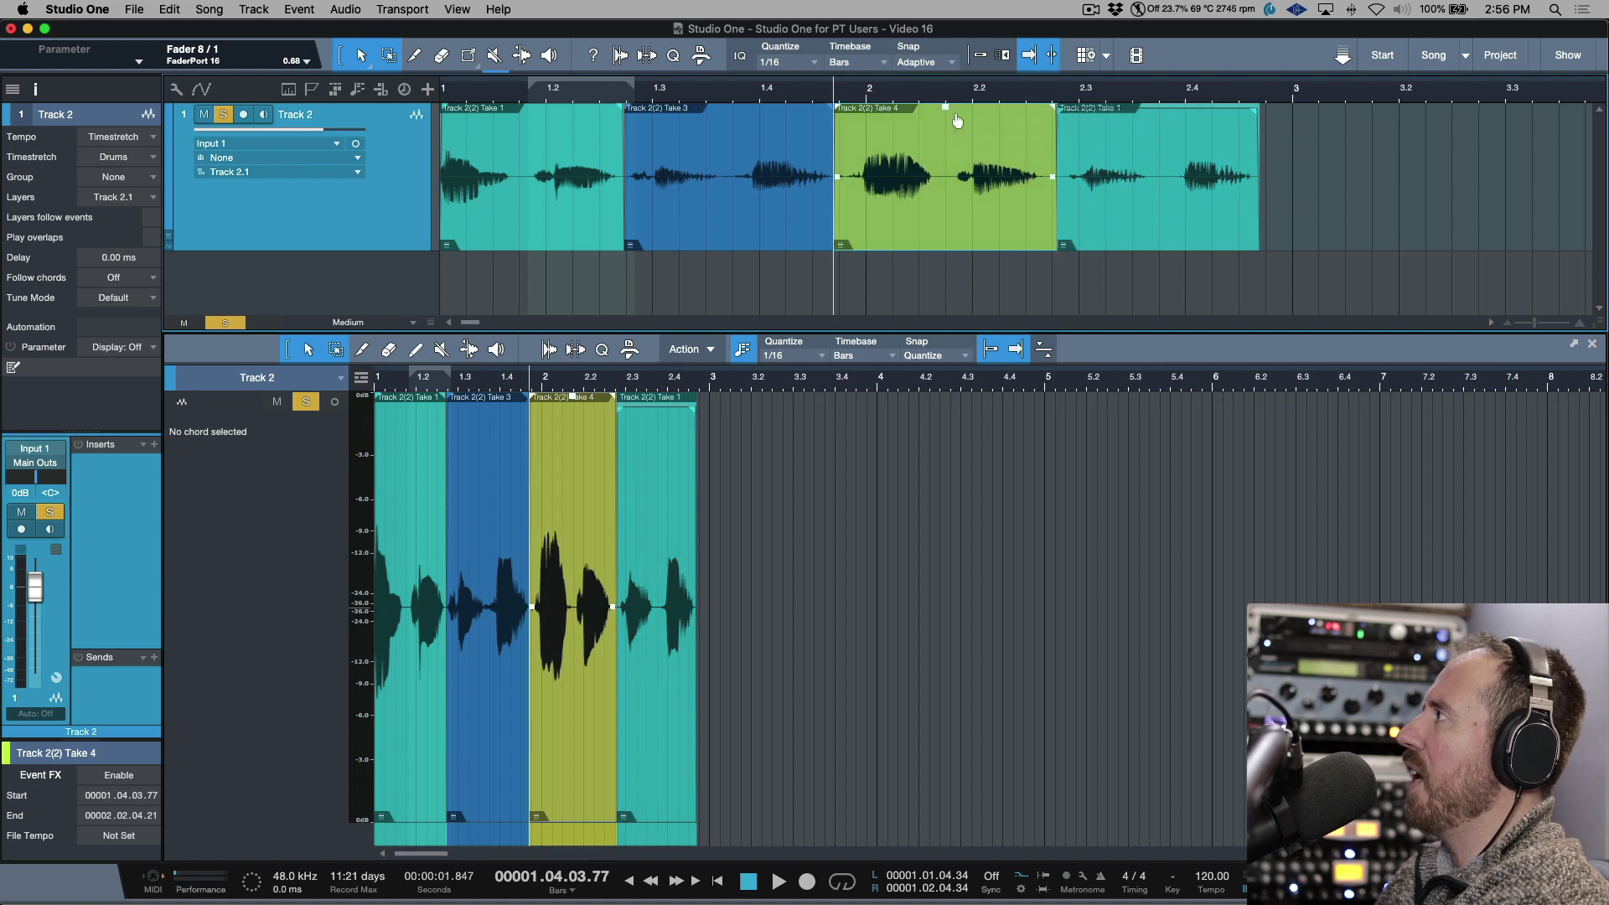
{"action": "left_click_drag", "start_coordinate": [1055, 228], "coordinate": [1055, 231]}
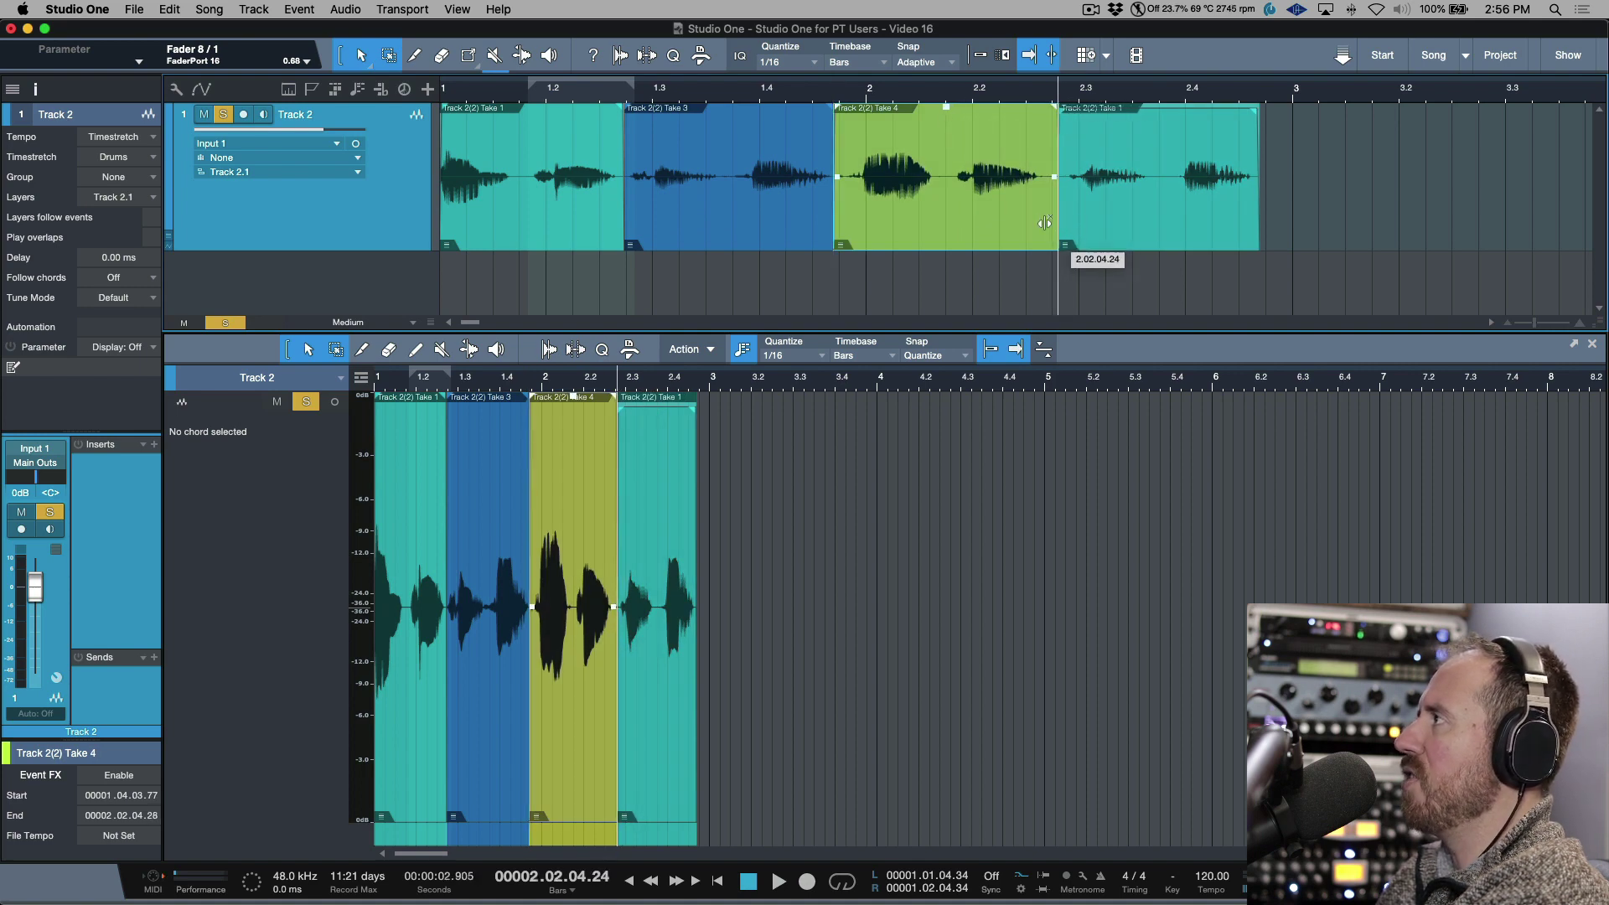
- Lower the gain envelope over the second phrase of the Take 3 section and add gain points with a -0.3 dB dip in the Take 4 section
{"action": "left_click", "coordinate": [748, 237]}
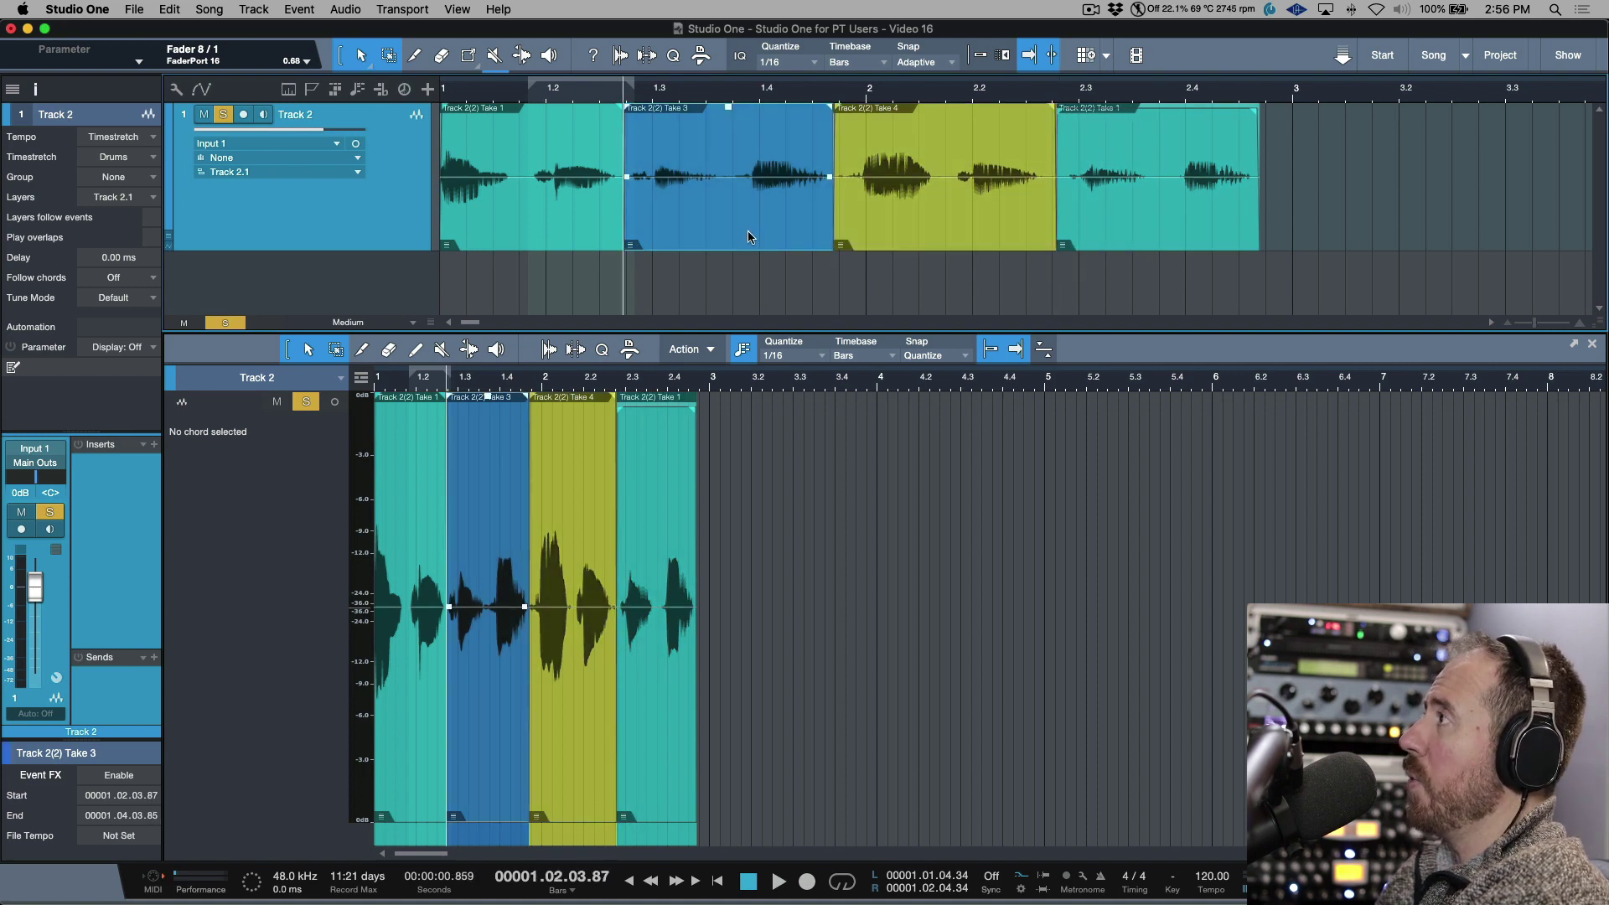
{"action": "left_click_drag", "start_coordinate": [806, 145], "coordinate": [831, 147]}
{"action": "left_click", "coordinate": [941, 168]}
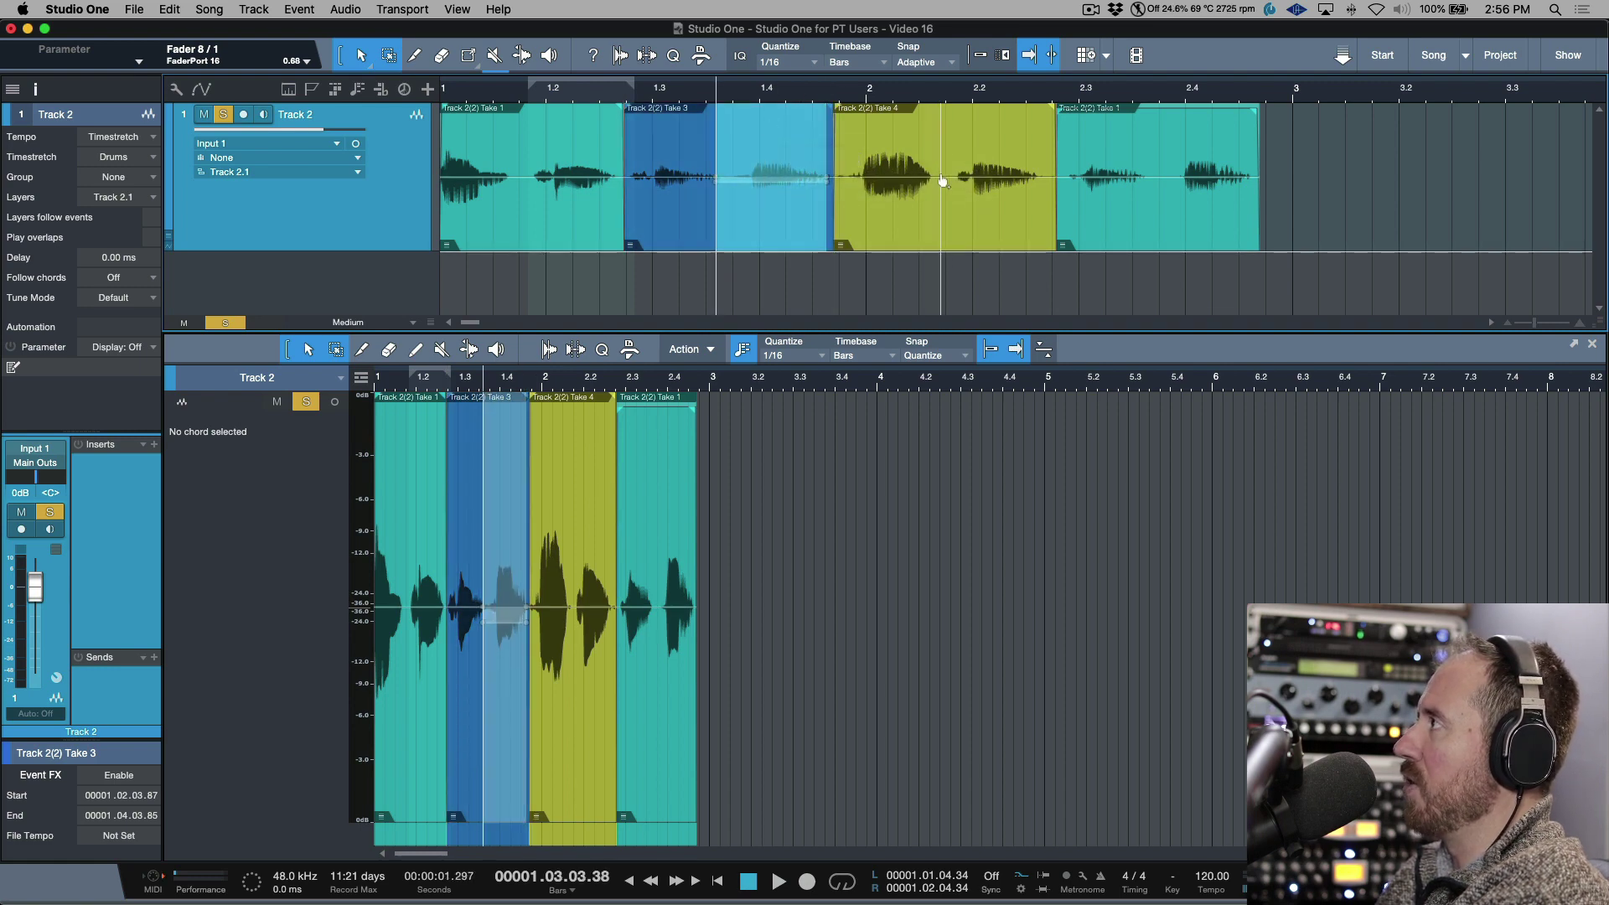
{"action": "left_click", "coordinate": [847, 176]}
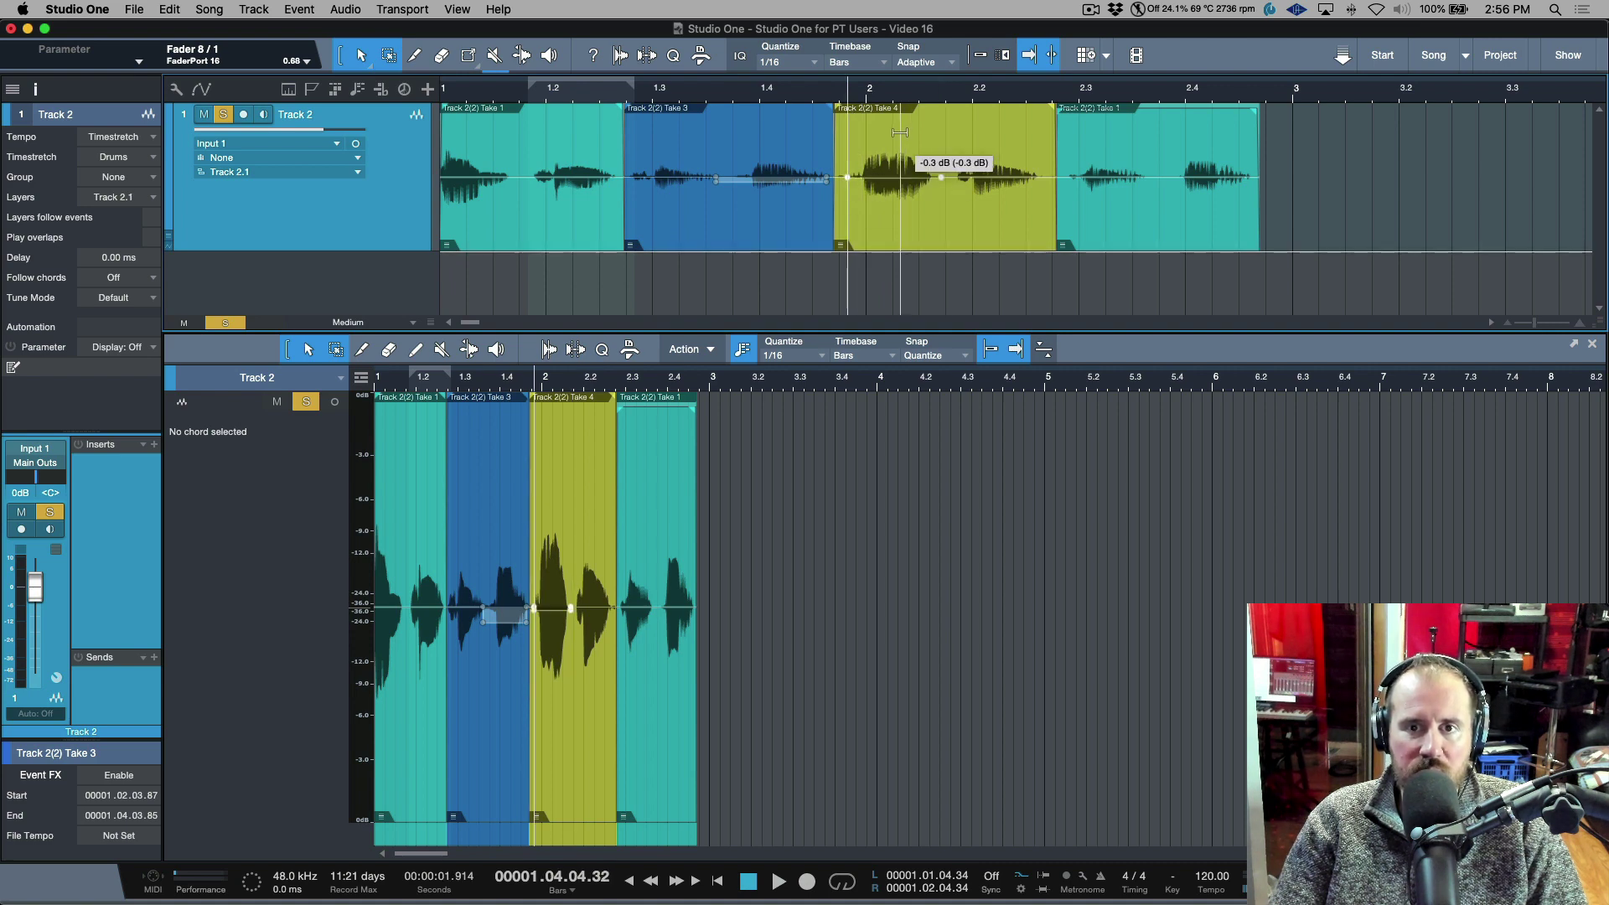
{"action": "left_click", "coordinate": [954, 176]}
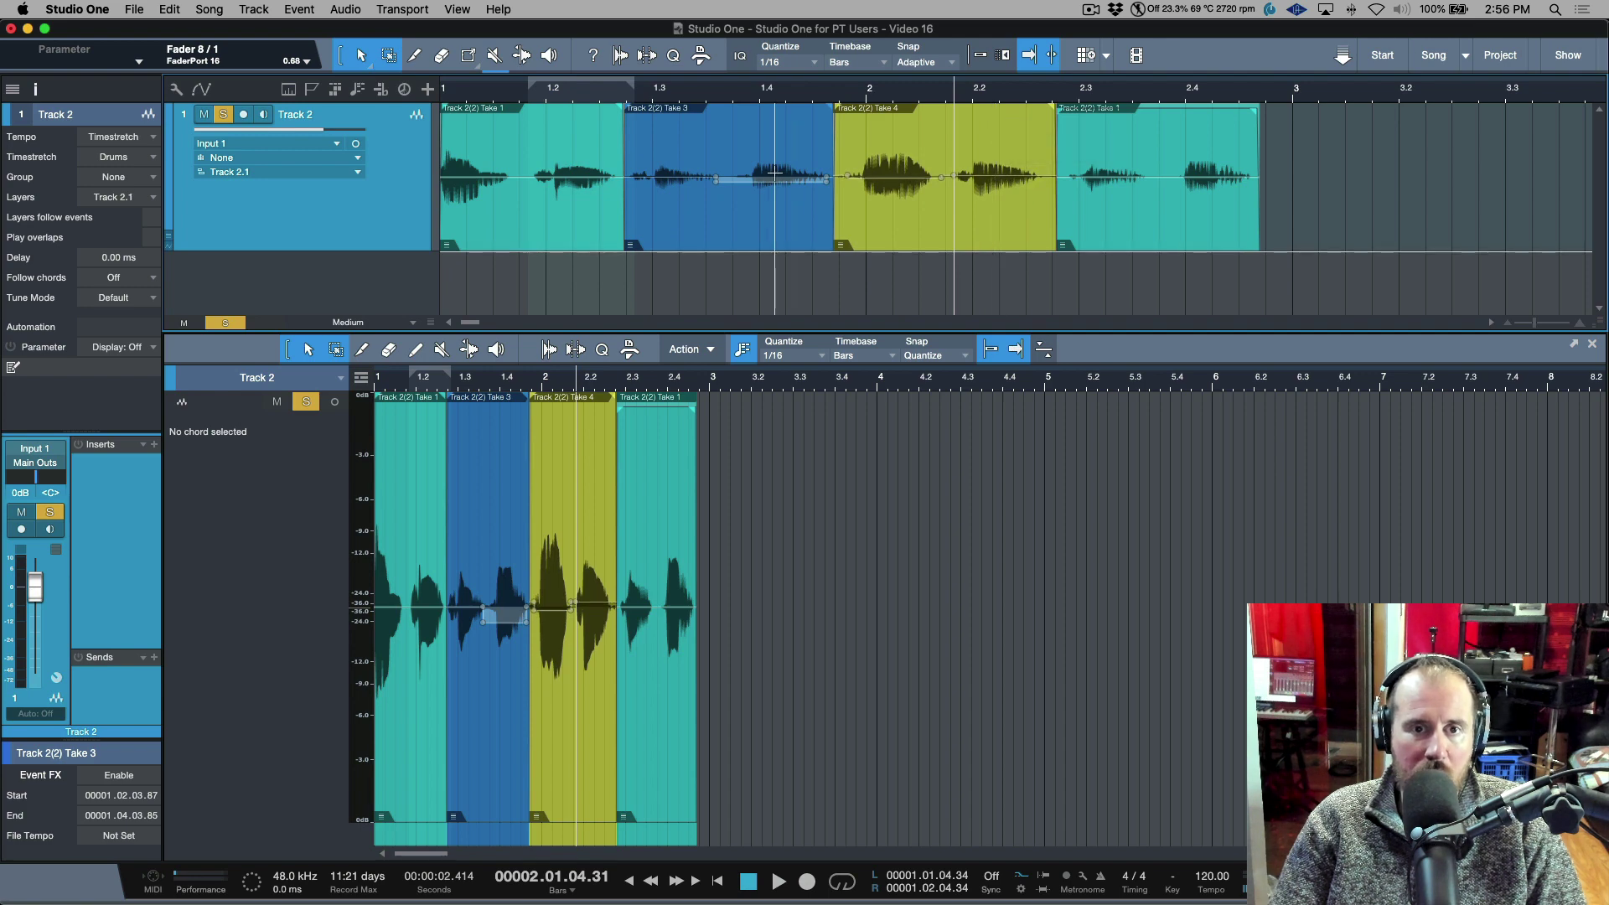
- Select all four comp sections on Track 2 and open them together in Melodyne, showing their notes up close
{"action": "left_click", "coordinate": [563, 214]}
{"action": "left_click_drag", "start_coordinate": [1350, 220], "coordinate": [469, 193]}
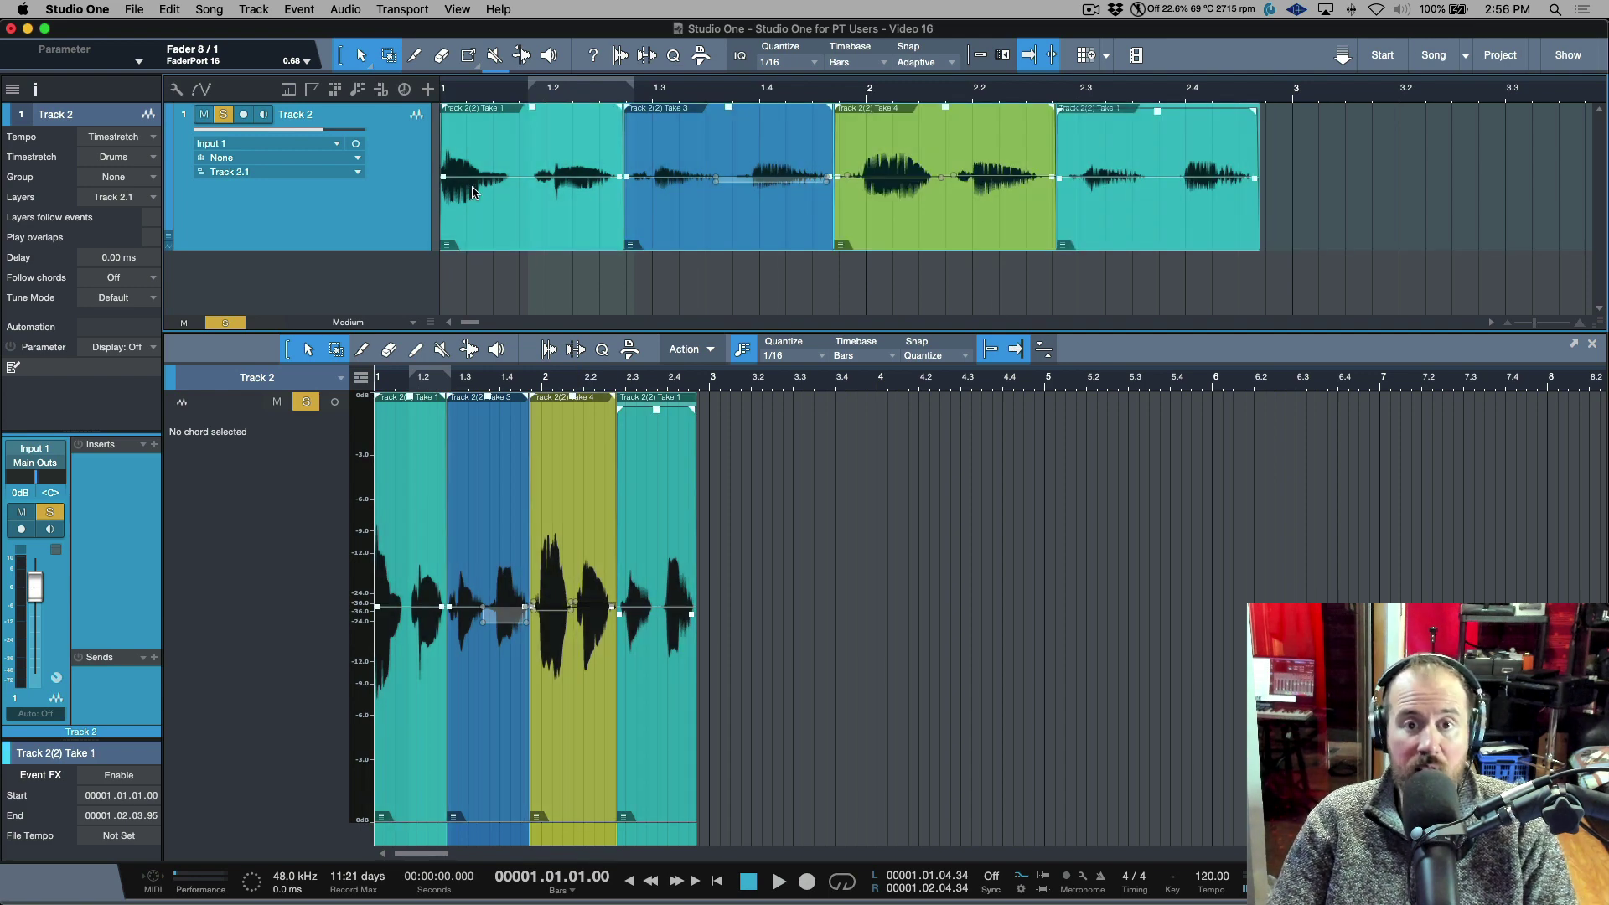
{"action": "key", "text": "super+m"}
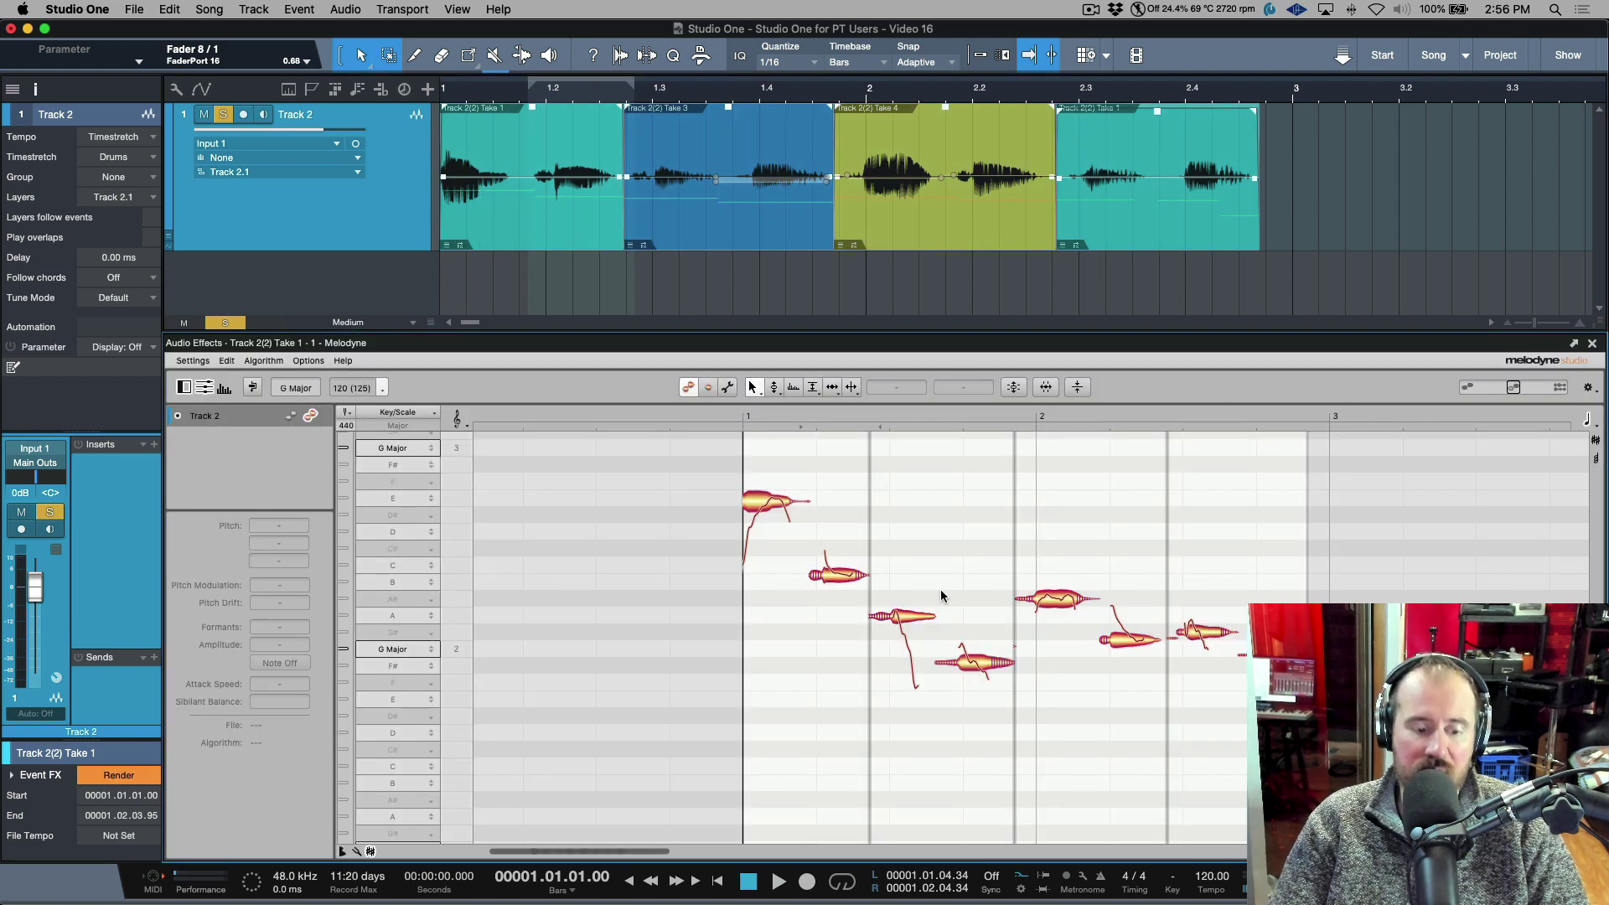
{"action": "scroll", "coordinate": [989, 595], "scroll_direction": "up", "scroll_amount": 3}
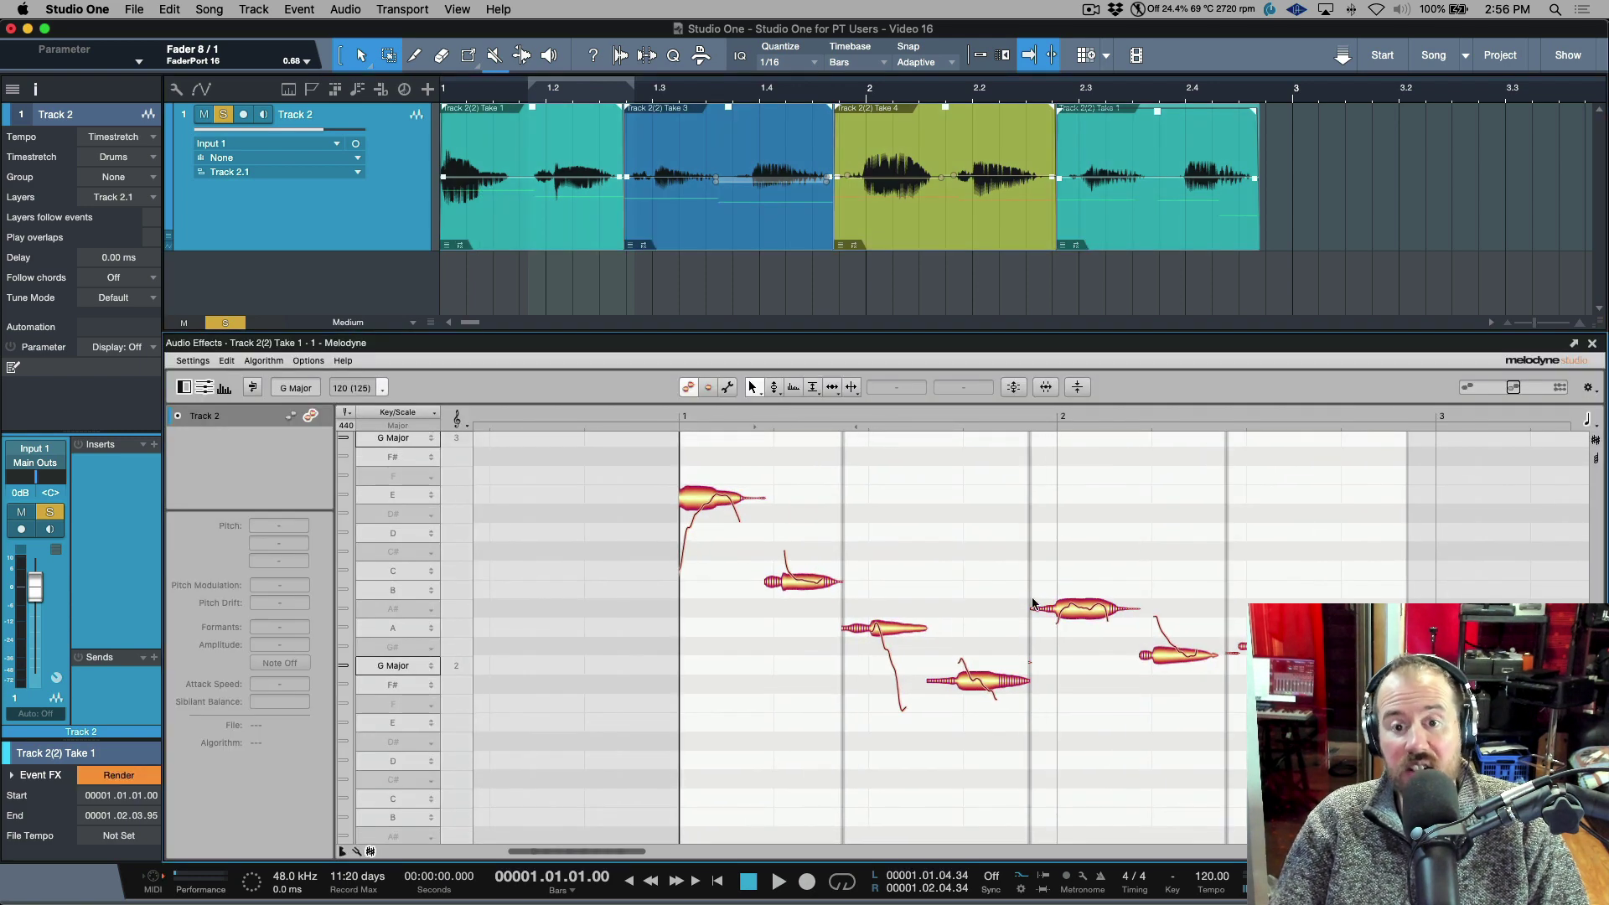